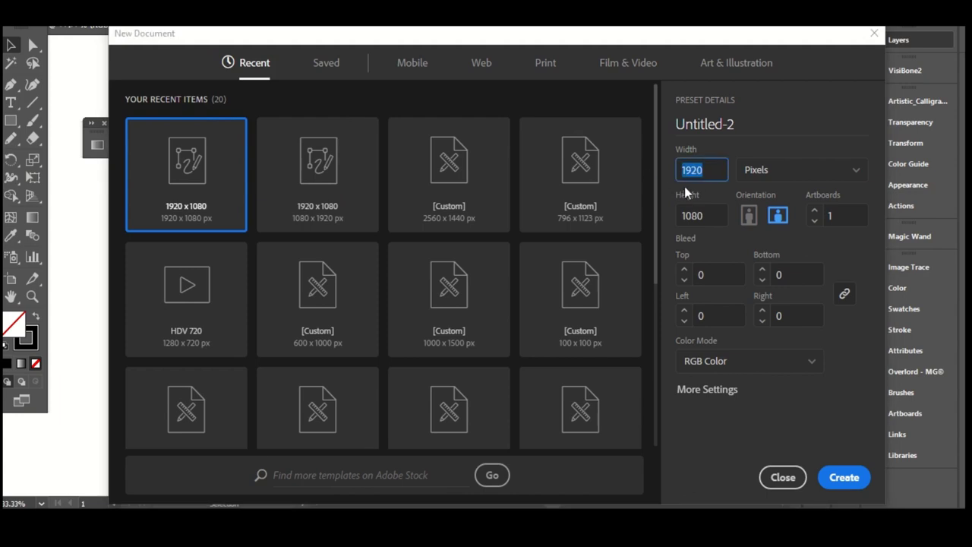
# - Create a new 4500 × 5400 pixel document
pyautogui.write('4500')
pyautogui.press('Tab')
pyautogui.write('5400')
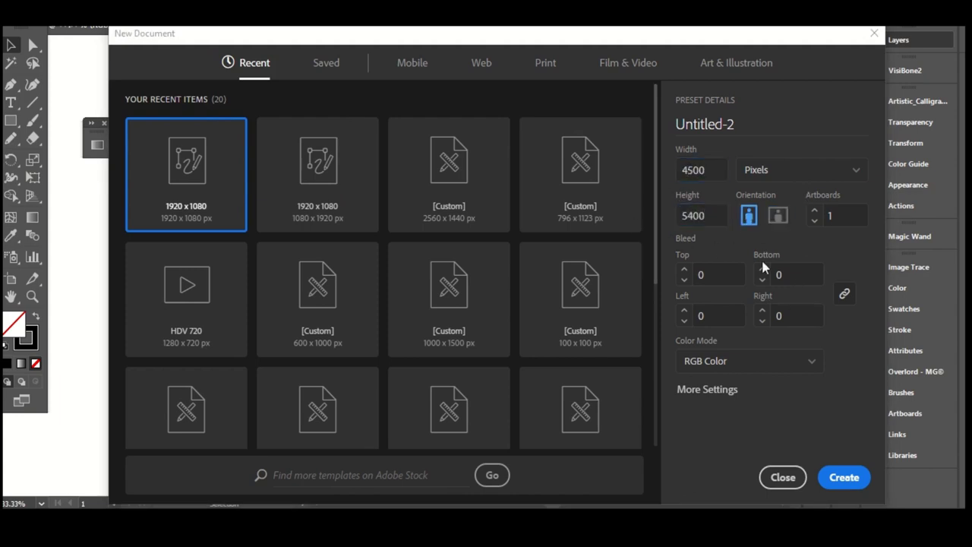
pyautogui.press('Return')
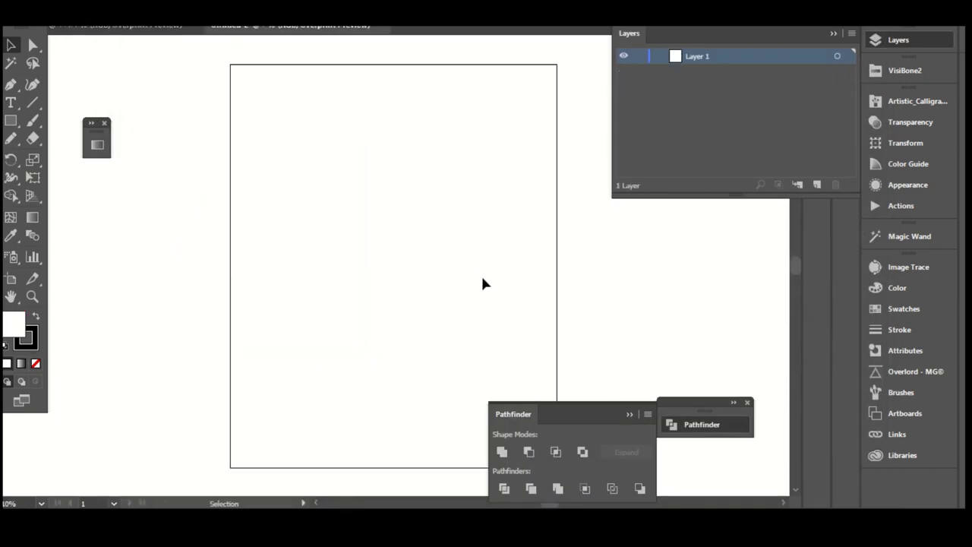
# - Draw a nearly circular ellipse about 2030 × 1920 px and position it near the middle of the artboard
pyautogui.moveTo(10, 120); pyautogui.dragTo(84, 155)
pyautogui.moveTo(477, 182); pyautogui.dragTo(327, 326)
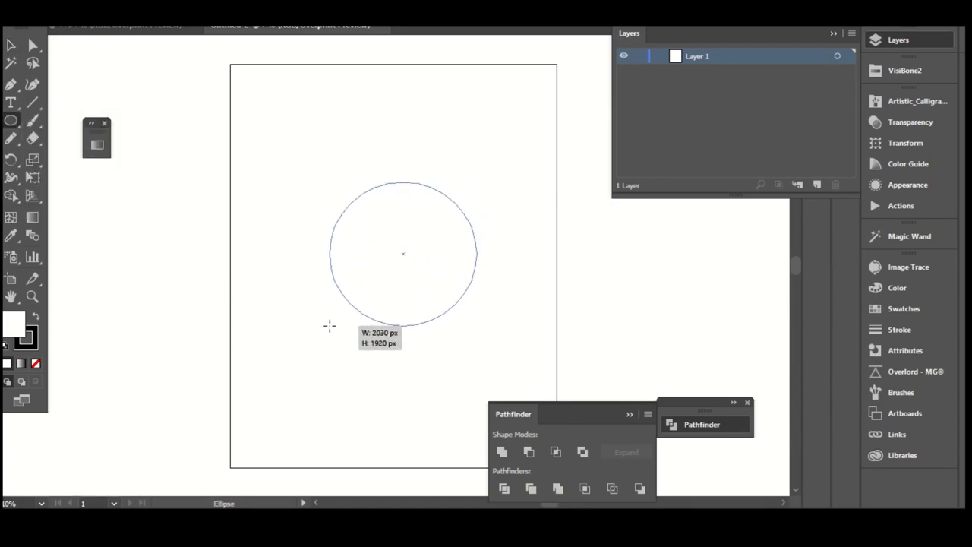
pyautogui.press('v')
pyautogui.moveTo(424, 261); pyautogui.dragTo(434, 261)
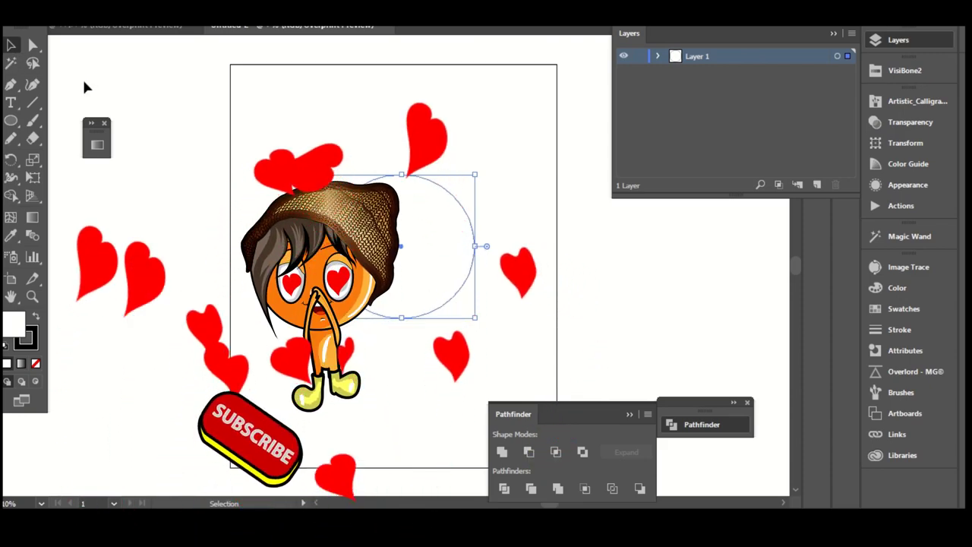
# - Draw a thin horizontal rectangle, wider than the circle, just above the circle's top edge
pyautogui.moveTo(12, 121); pyautogui.dragTo(61, 121)
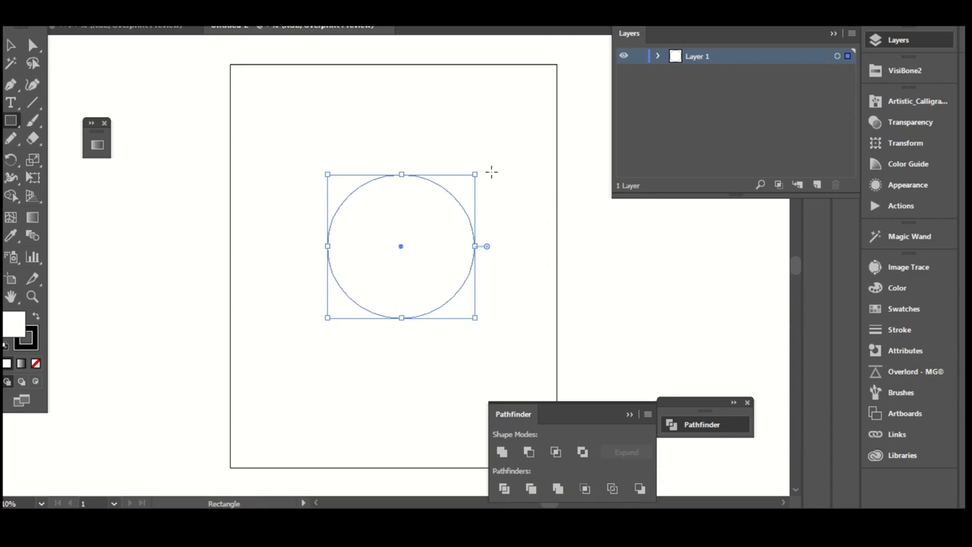
pyautogui.press('a')
pyautogui.click(71, 129)
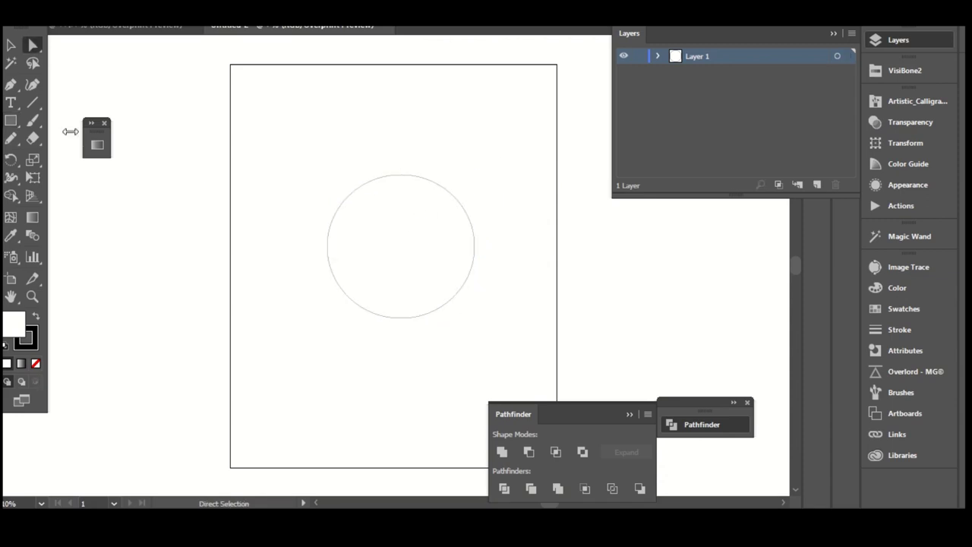
pyautogui.click(11, 121)
pyautogui.moveTo(499, 163); pyautogui.dragTo(279, 175)
pyautogui.press('v')
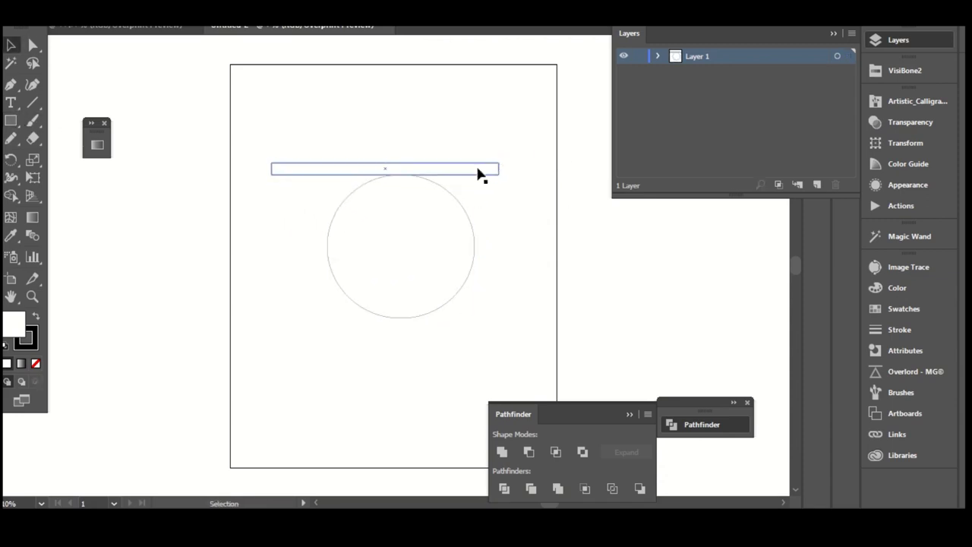
# - Duplicate the thin rectangle downward and repeat the copy until adjoining strips cover the whole circle
pyautogui.keyDown('alt'); pyautogui.moveTo(487, 172); pyautogui.dragTo(491, 188); pyautogui.keyUp('alt')
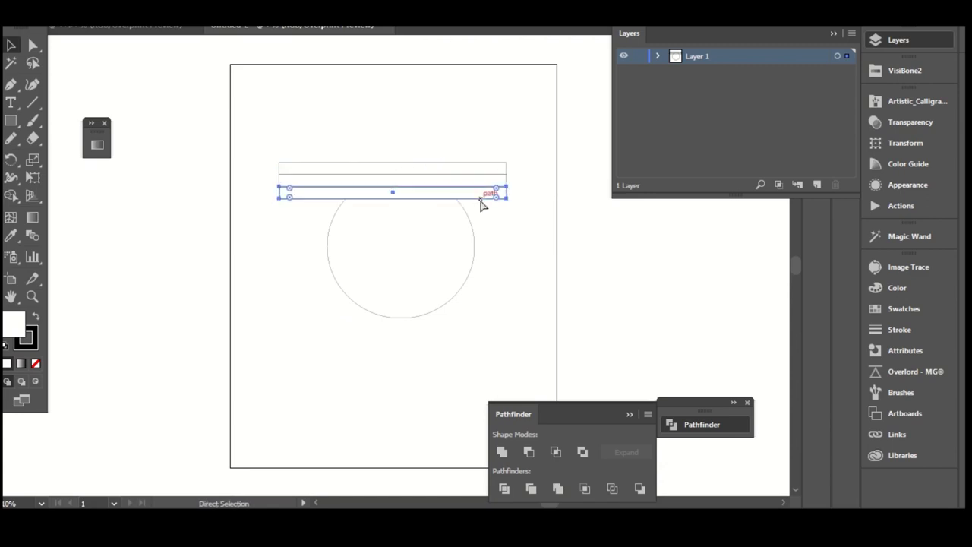
pyautogui.hotkey('ctrl', 'd')
pyautogui.hotkey('ctrl', 'd')
pyautogui.hotkey('ctrl', 'd')
pyautogui.hotkey('ctrl', 'd')
pyautogui.hotkey('ctrl', 'd')
pyautogui.hotkey('ctrl', 'd')
pyautogui.hotkey('ctrl', 'd')
pyautogui.hotkey('ctrl', 'd')
pyautogui.hotkey('ctrl', 'd')
pyautogui.hotkey('ctrl', 'd')
pyautogui.hotkey('ctrl', 'd')
# - Fill the top three strips with yellow, orange and pale yellow swatches from the VisiBone2 library
pyautogui.click(496, 173)
pyautogui.click(911, 101)
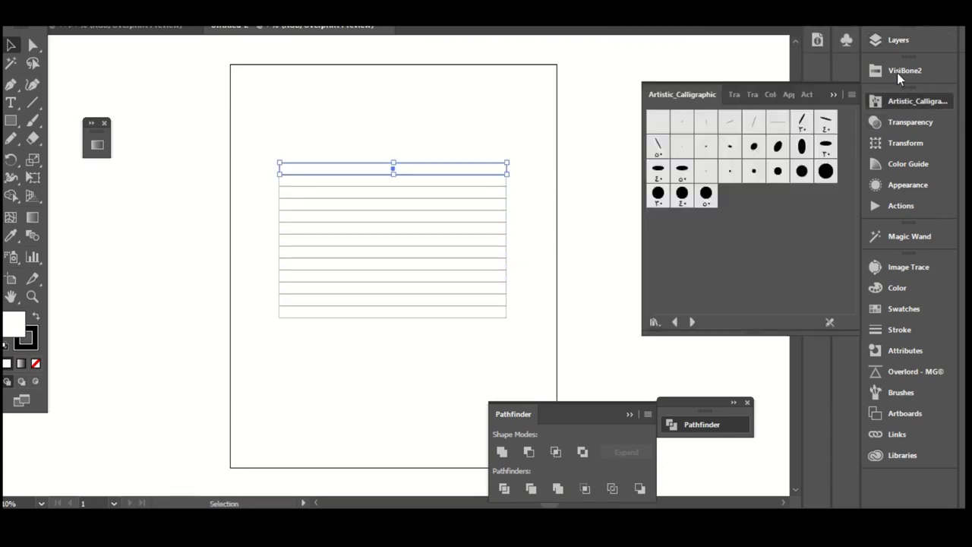
pyautogui.click(904, 70)
pyautogui.click(727, 104)
pyautogui.click(503, 180)
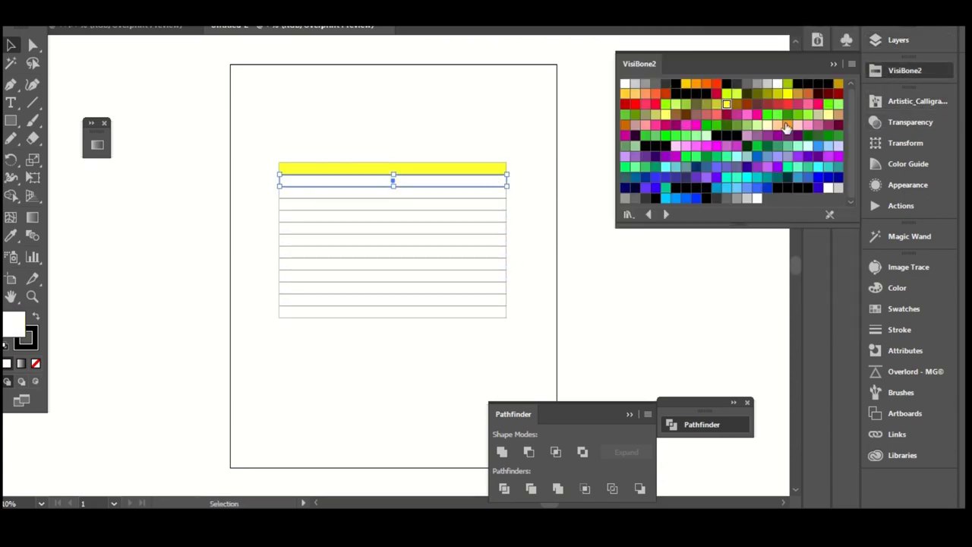
pyautogui.click(786, 127)
pyautogui.click(496, 200)
pyautogui.click(828, 114)
# - Fill the fourth, fifth and sixth strips with pink, peach and coral red
pyautogui.click(497, 210)
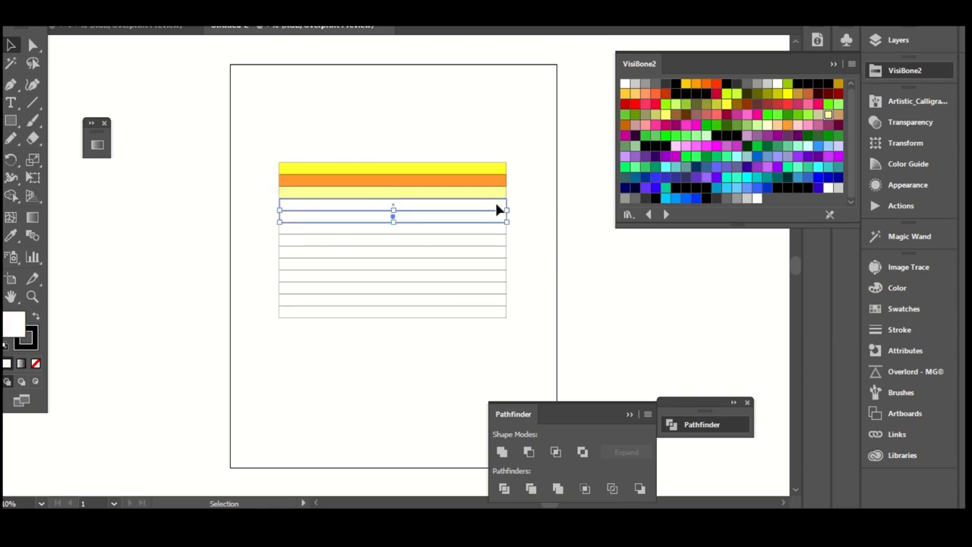
pyautogui.click(497, 204)
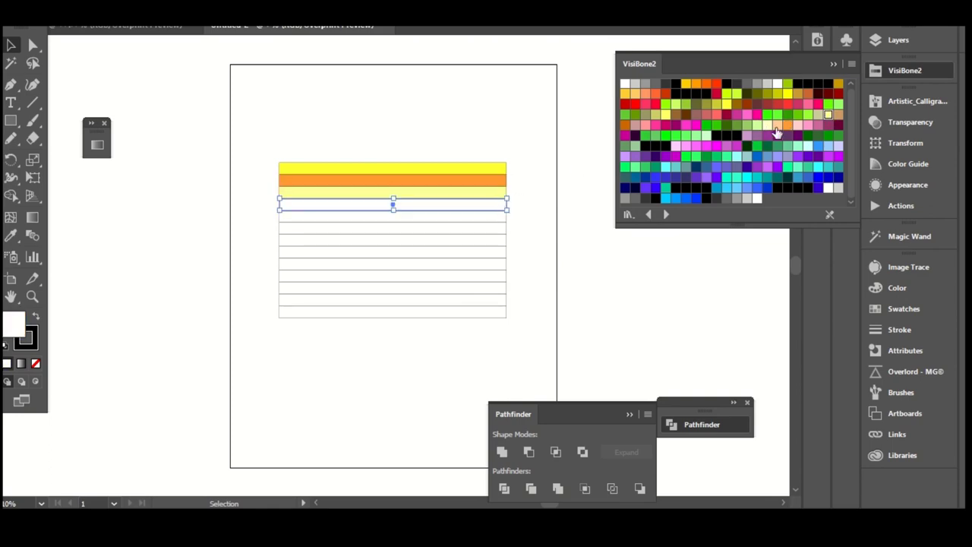
pyautogui.click(652, 127)
pyautogui.click(499, 217)
pyautogui.click(776, 127)
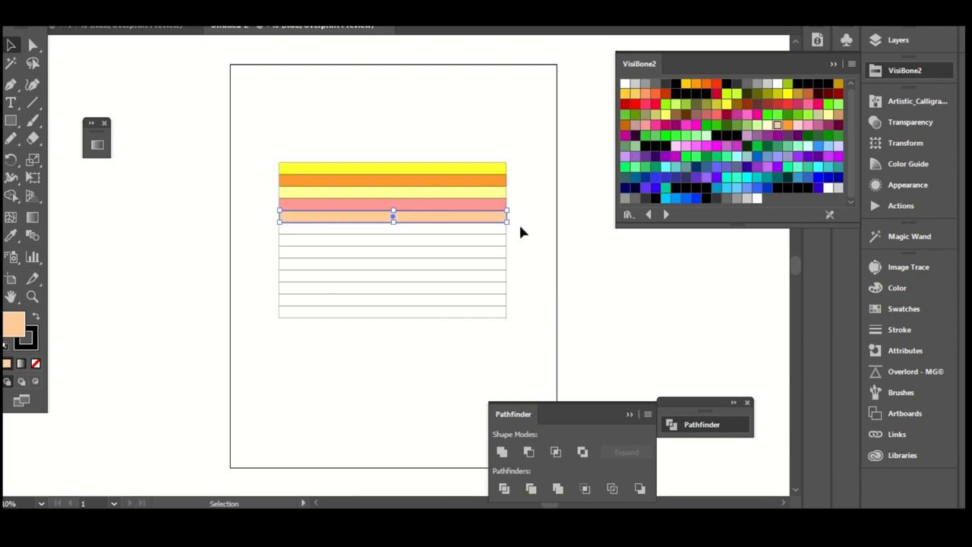
pyautogui.click(503, 227)
pyautogui.click(716, 119)
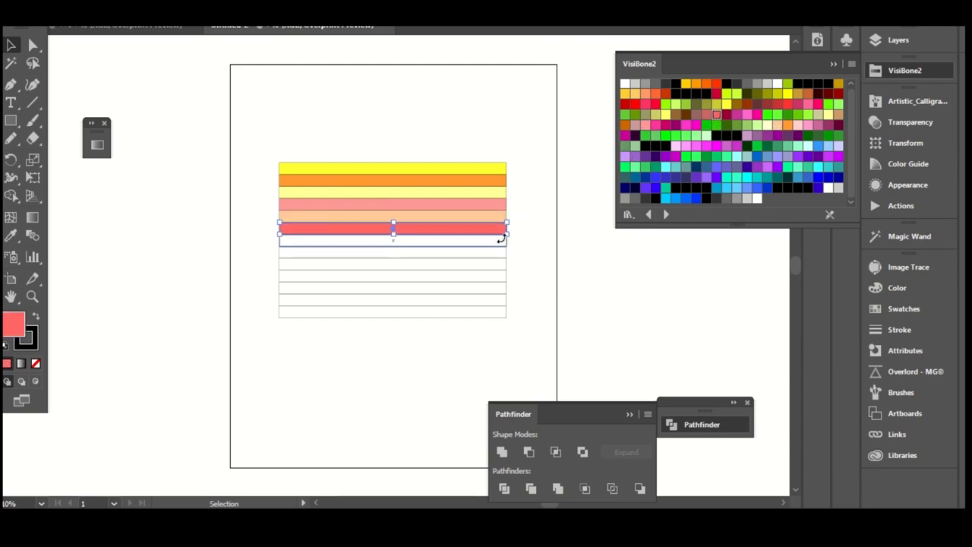
# - Fill the seventh, eighth and ninth strips with light yellow, golden yellow and light orange
pyautogui.click(499, 241)
pyautogui.click(664, 115)
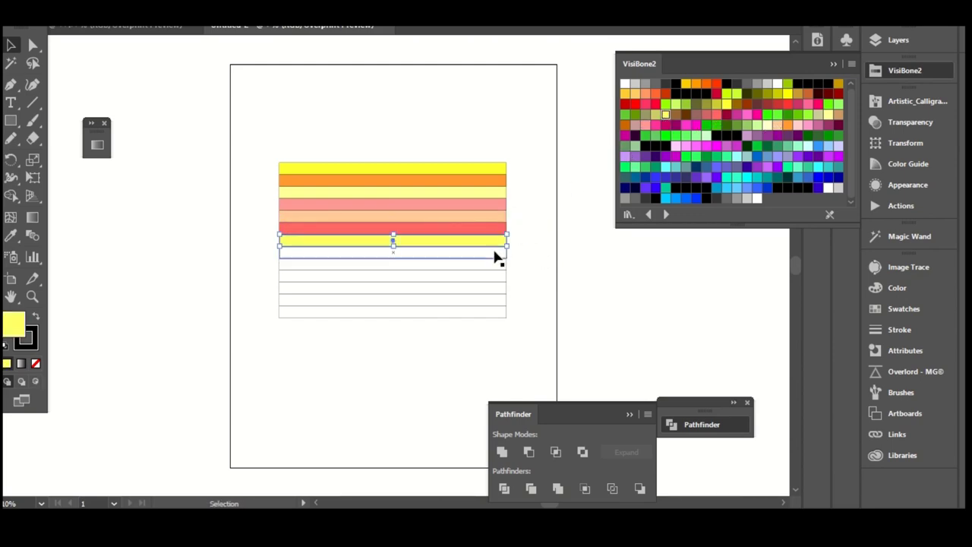
pyautogui.click(494, 253)
pyautogui.click(625, 94)
pyautogui.click(494, 266)
pyautogui.click(634, 94)
# - Fill the last four strips with salmon orange, red-orange, amber yellow and pale yellow
pyautogui.click(501, 276)
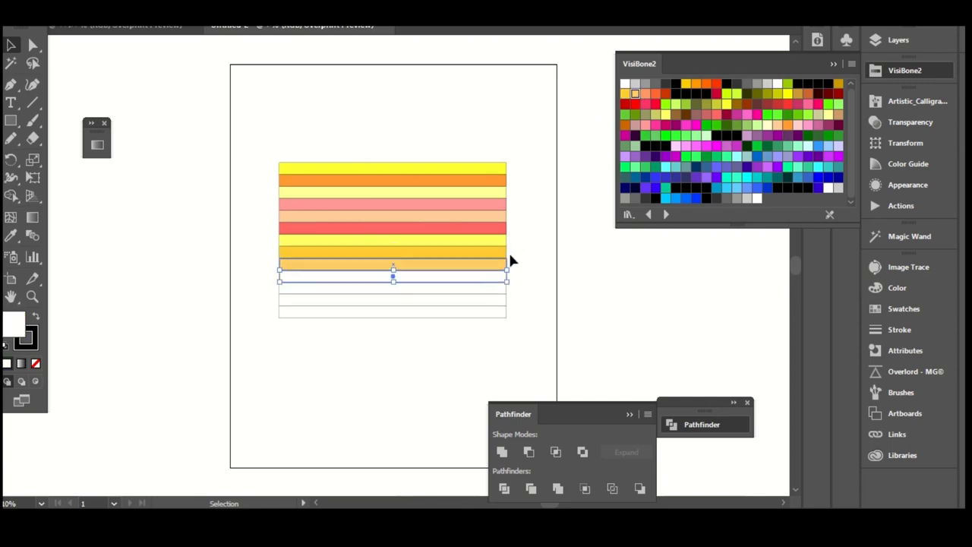
pyautogui.click(645, 94)
pyautogui.click(501, 288)
pyautogui.click(655, 94)
pyautogui.click(503, 300)
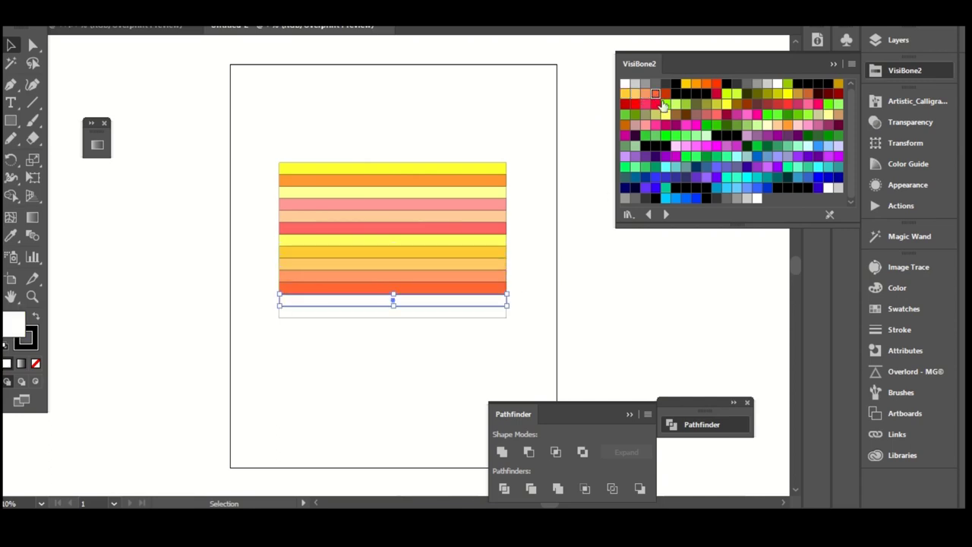
pyautogui.click(686, 84)
pyautogui.click(502, 313)
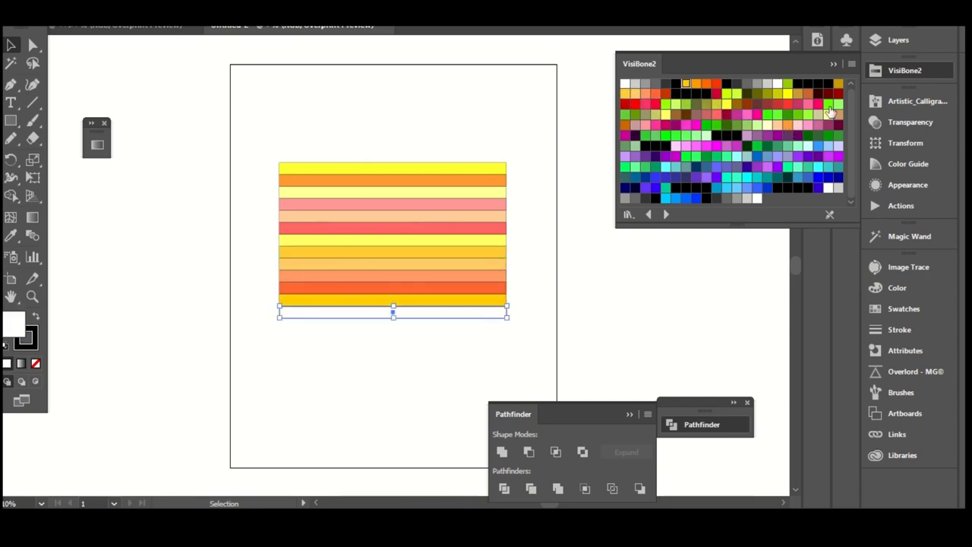
pyautogui.click(829, 114)
pyautogui.moveTo(532, 160); pyautogui.dragTo(280, 251)
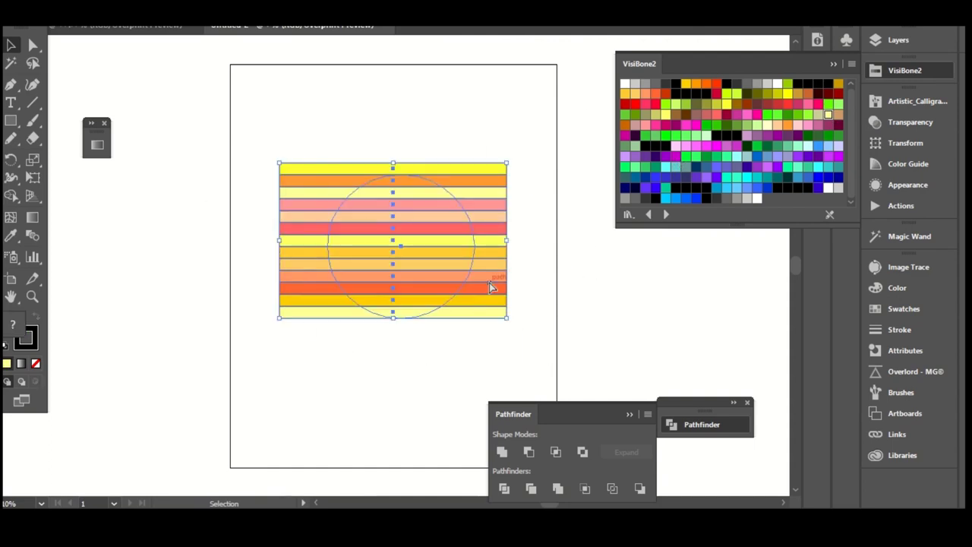
pyautogui.hotkey('ctrl', '+')
pyautogui.scroll(-2, 551, 317)
pyautogui.click(582, 86)
pyautogui.moveTo(582, 87); pyautogui.dragTo(531, 311)
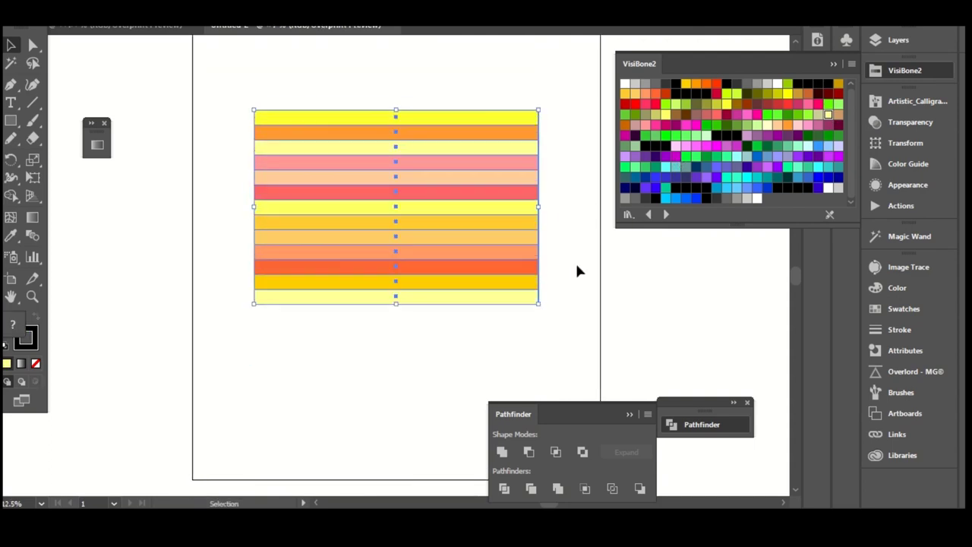
pyautogui.click(575, 275)
pyautogui.click(866, 40)
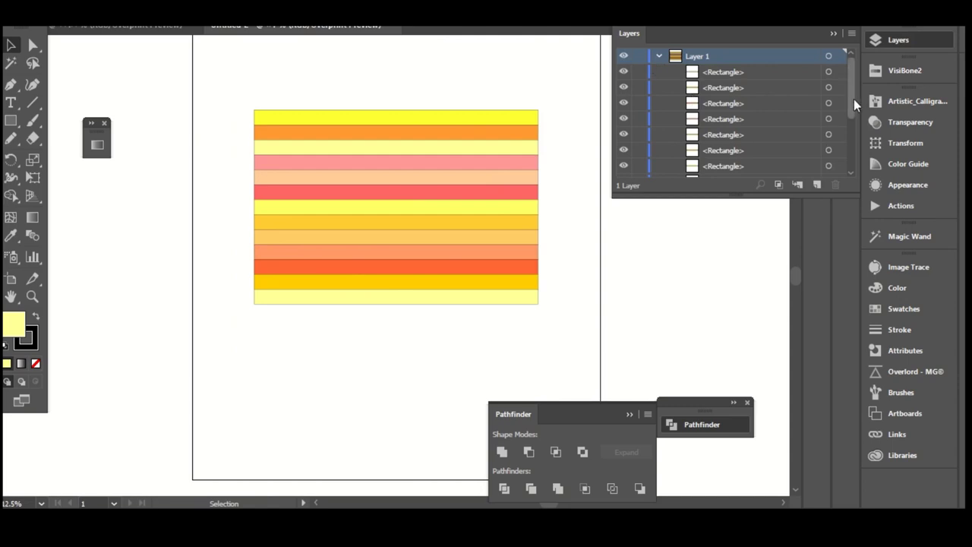
pyautogui.scroll(-1, 854, 98)
# - Remove the stroke from all the strips and the circle beneath them
pyautogui.press('a')
pyautogui.moveTo(559, 73); pyautogui.dragTo(180, 341)
pyautogui.click(27, 338)
pyautogui.click(36, 363)
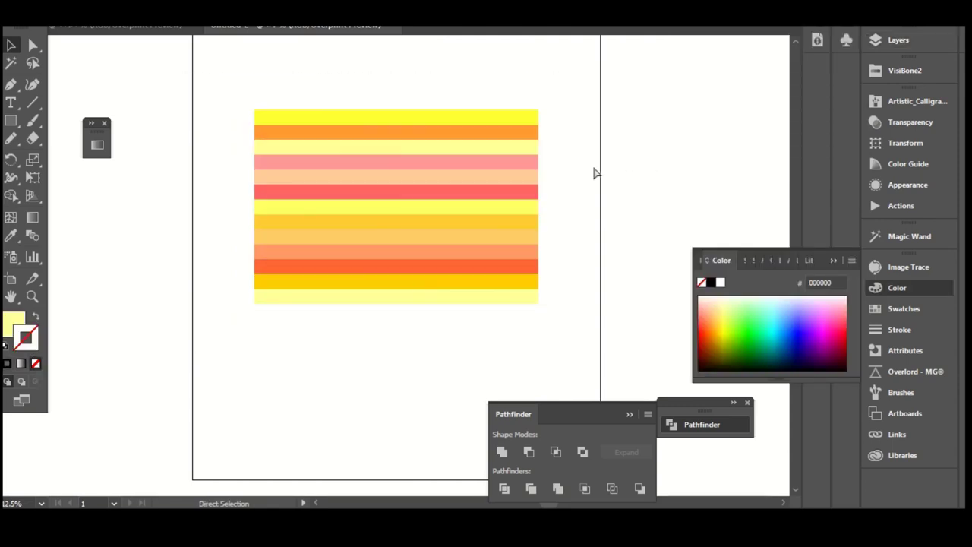
pyautogui.click(604, 211)
# - Lock the circle and group all the coloured strips
pyautogui.click(889, 39)
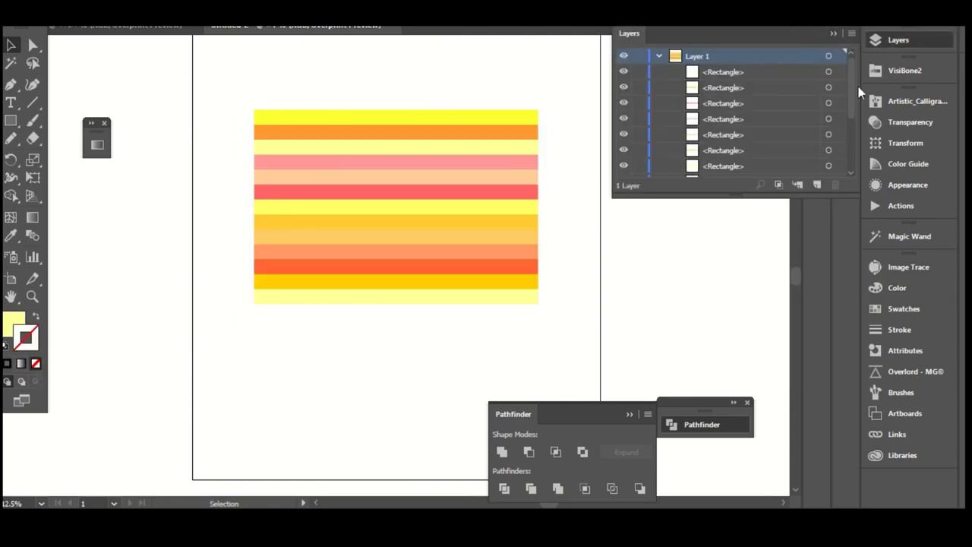
pyautogui.scroll(-3, 782, 148)
pyautogui.hotkey('ctrl', 'a')
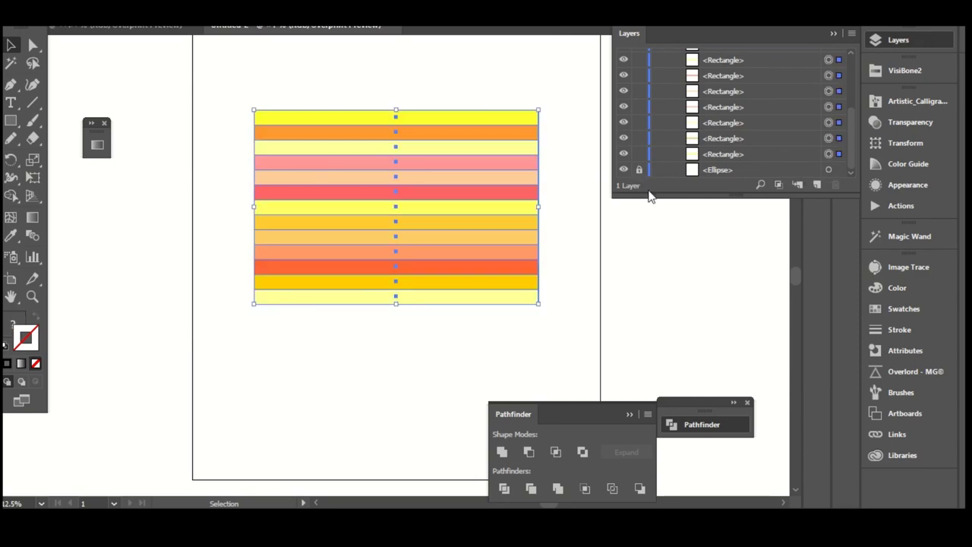
pyautogui.hotkey('ctrl', 'g')
# - Unlock the circle, place it above the strip group and clip the strips to it with a clipping mask
pyautogui.click(642, 89)
pyautogui.moveTo(718, 87); pyautogui.dragTo(718, 67)
pyautogui.hotkey('ctrl', 'a')
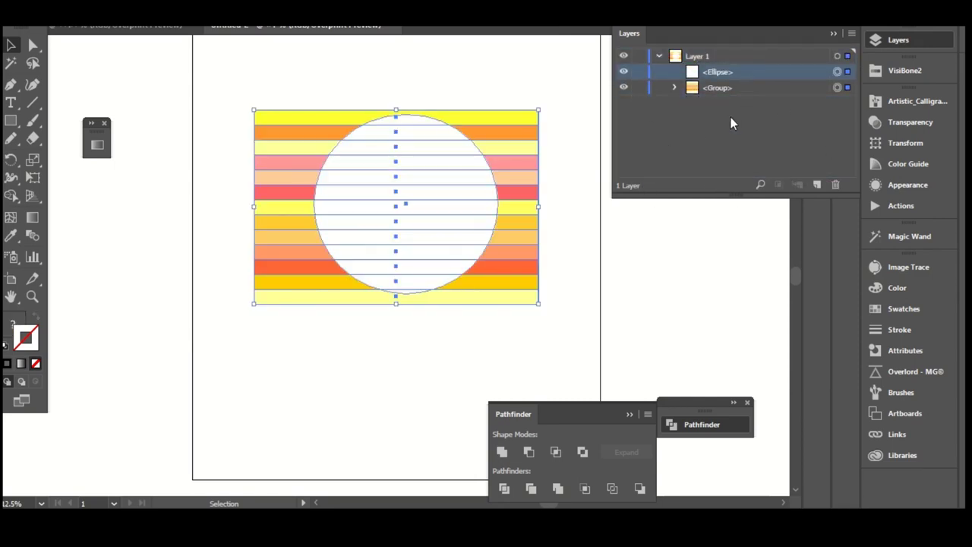
pyautogui.hotkey('ctrl', '7')
pyautogui.press('a')
pyautogui.click(559, 239)
pyautogui.press('v')
pyautogui.moveTo(544, 124); pyautogui.dragTo(551, 167)
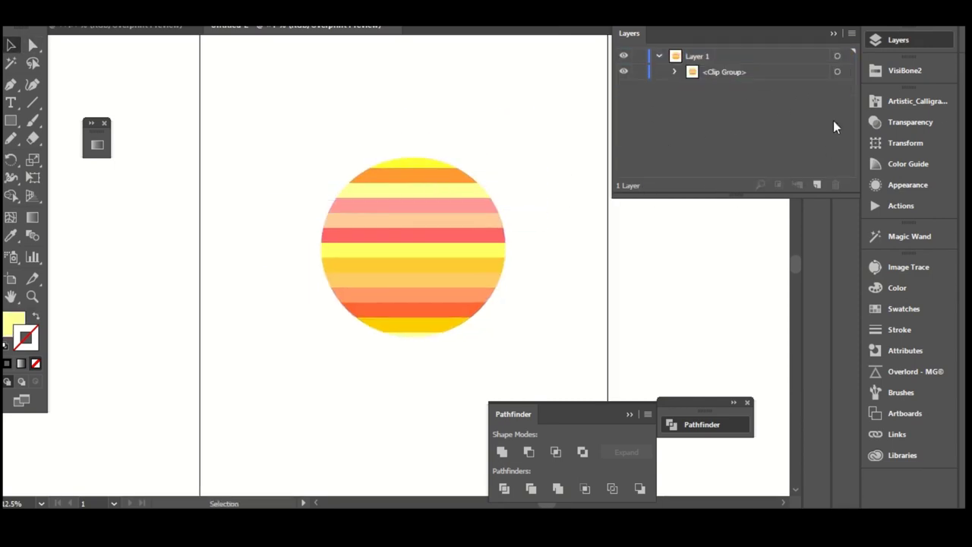
# - Recolour the pink fourth stripe cream and the peach fifth stripe pale yellow inside the clipped circle
pyautogui.click(905, 70)
pyautogui.hotkey('ctrl', 'a')
pyautogui.press('a')
pyautogui.click(487, 206)
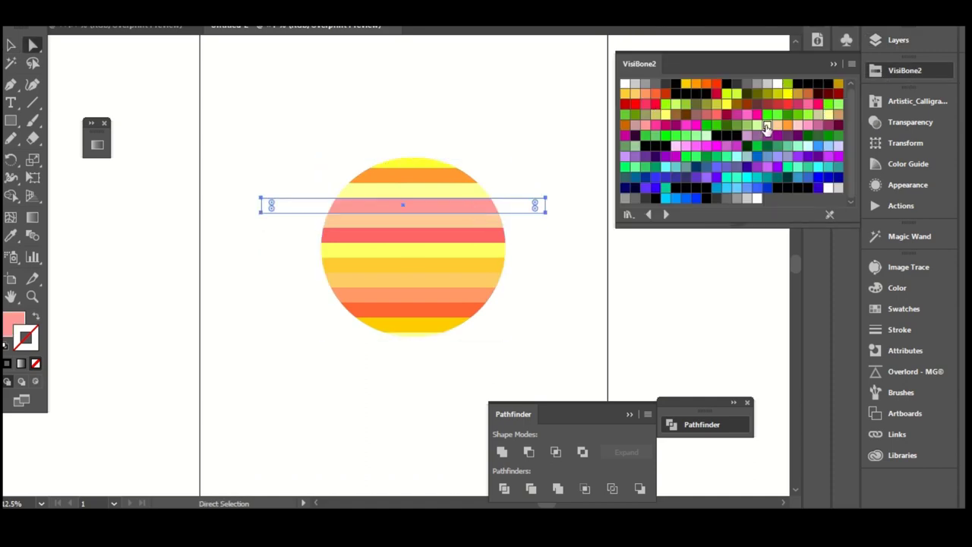
pyautogui.click(402, 204)
pyautogui.click(881, 70)
pyautogui.click(767, 125)
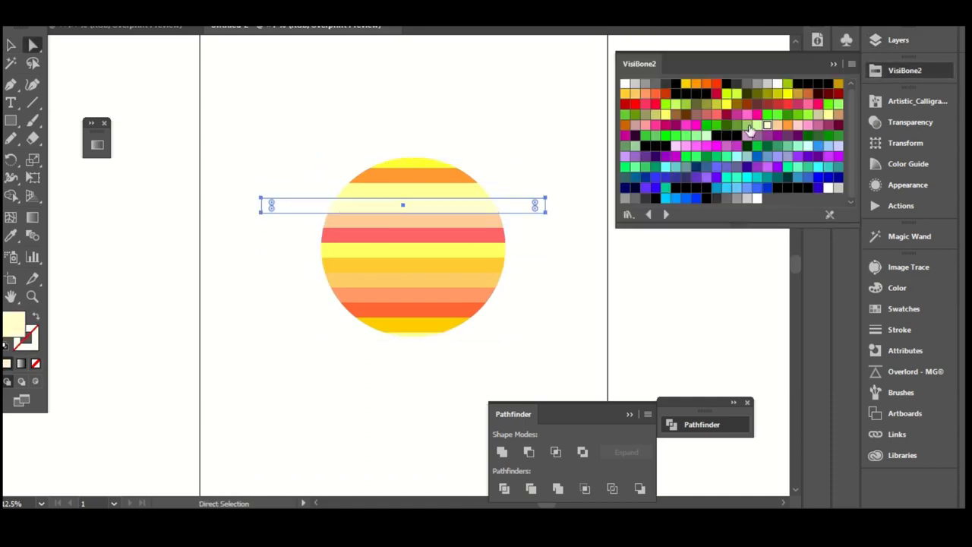
pyautogui.click(495, 226)
pyautogui.click(828, 116)
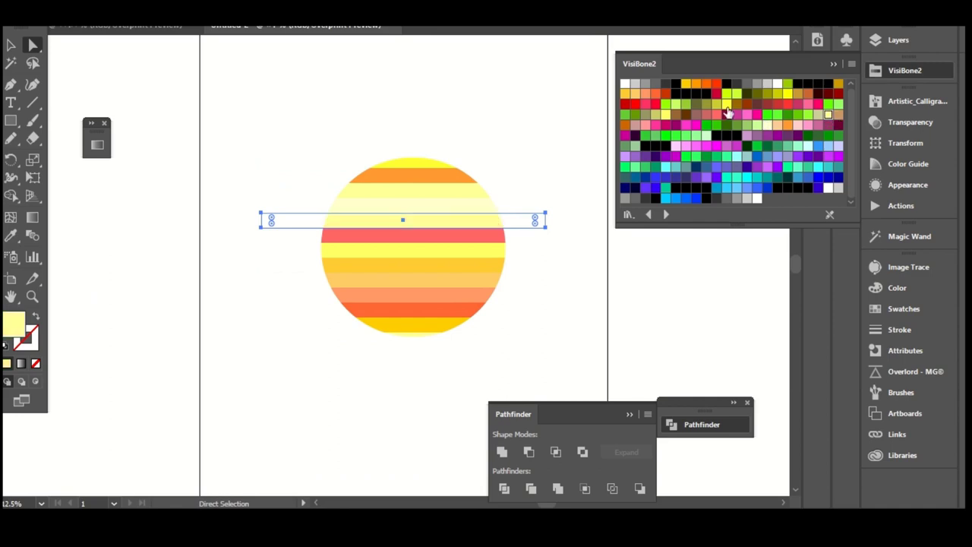
# - Recolour the coral sixth stripe light yellow and the seventh stripe bright yellow
pyautogui.click(496, 236)
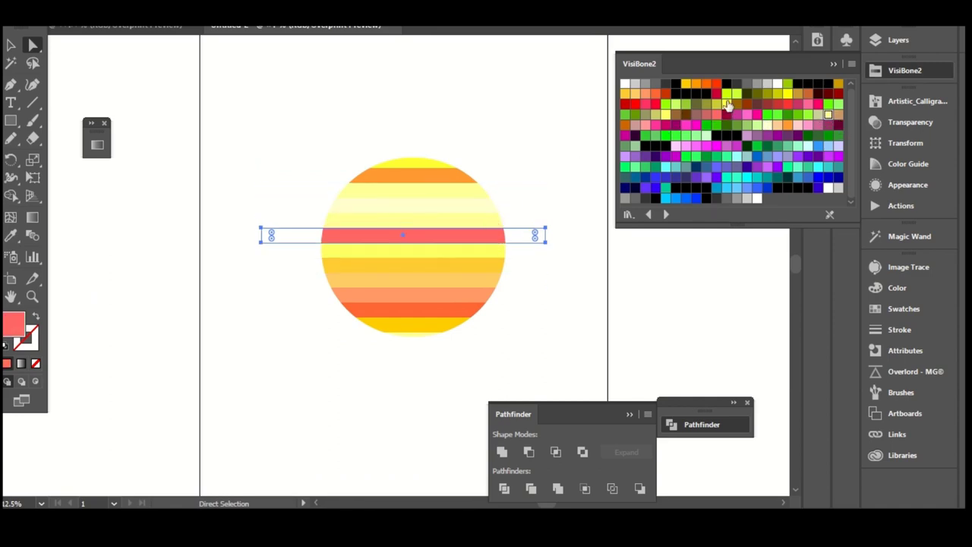
pyautogui.click(666, 116)
pyautogui.click(501, 251)
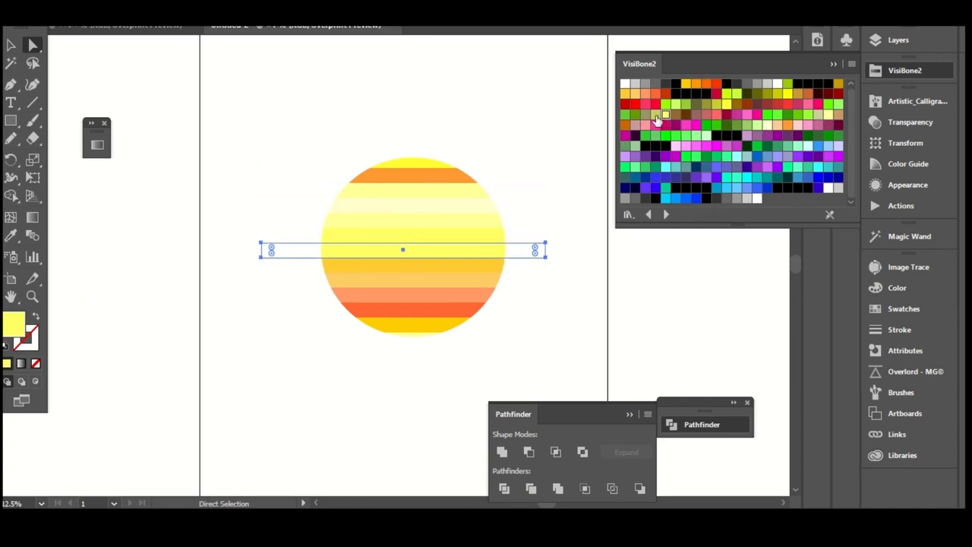
pyautogui.click(727, 104)
# - Recolour the salmon tenth stripe deep orange and the red-orange eleventh stripe orange
pyautogui.click(508, 264)
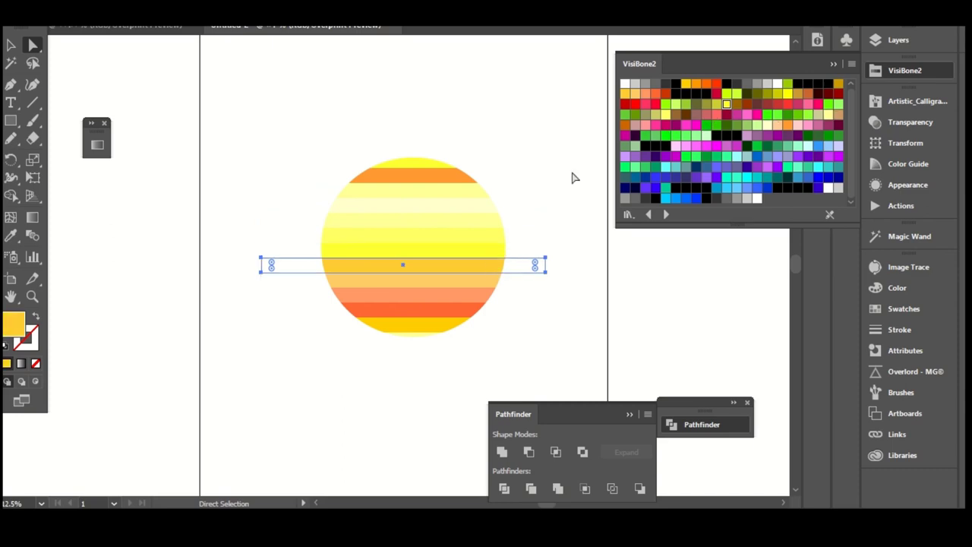
pyautogui.click(471, 296)
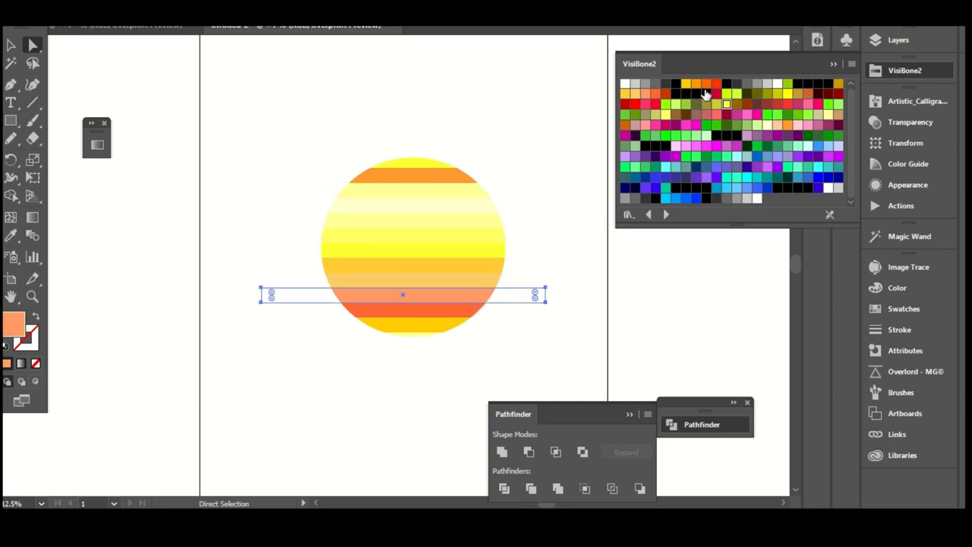
pyautogui.click(706, 85)
pyautogui.click(498, 307)
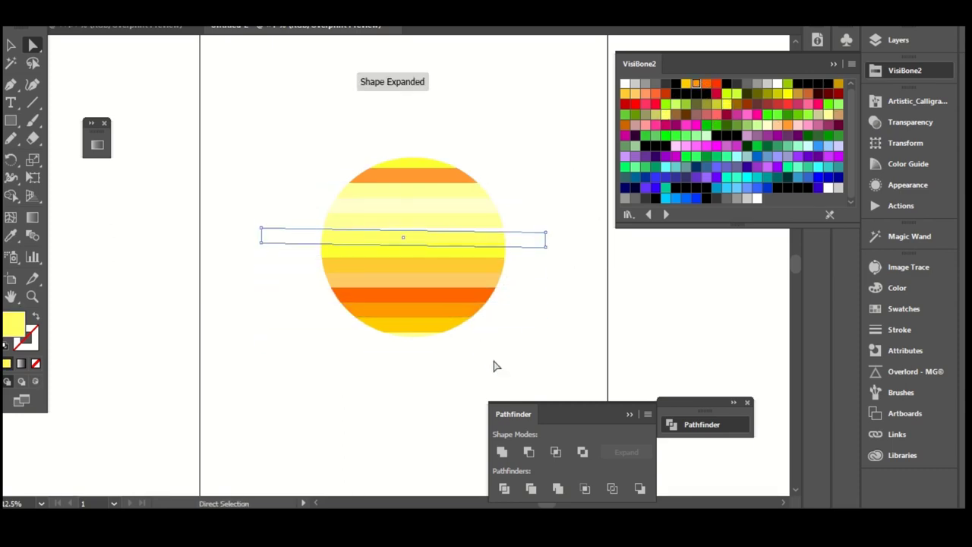
# - Deselect the stripe, lock the sun's Layer 1 and add a new empty Layer 2 above it
pyautogui.click(481, 245)
pyautogui.press('v')
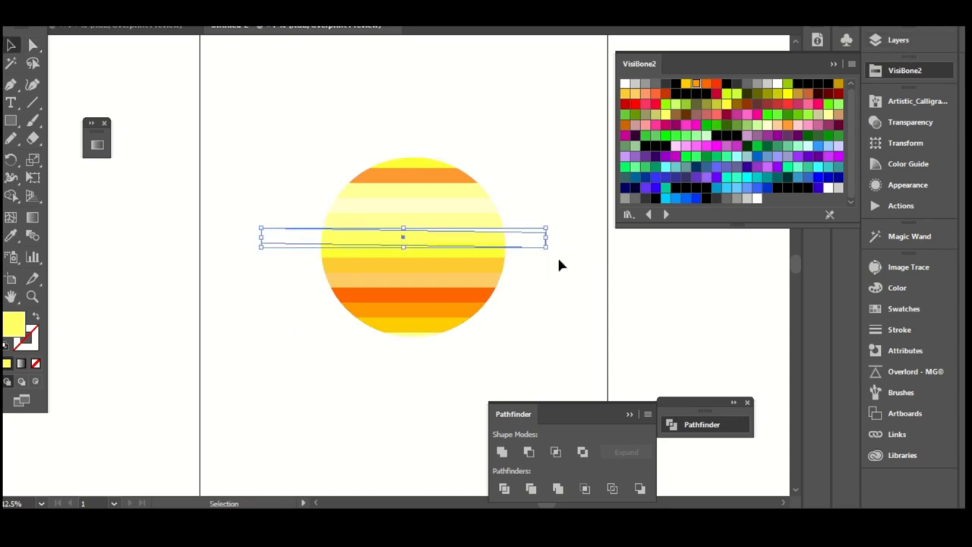
pyautogui.click(569, 276)
pyautogui.click(889, 39)
pyautogui.click(659, 56)
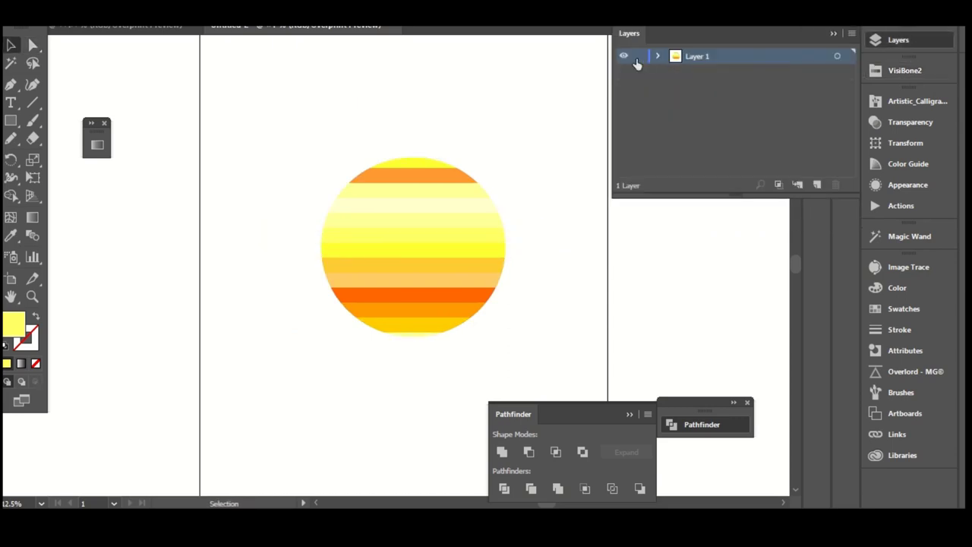
pyautogui.hotkey('ctrl', '-')
pyautogui.hotkey('ctrl', '-')
pyautogui.hotkey('ctrl', '-')
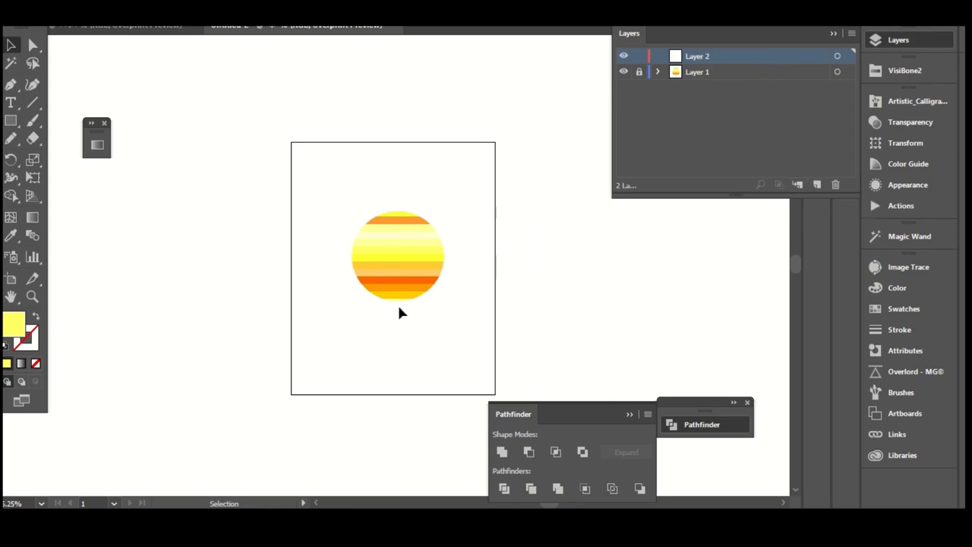
# - Choose the Paintbrush with the first round calligraphic brush and set its 3 pt size to Pressure with 3 pt variation
pyautogui.hotkey('ctrl', '+')
pyautogui.hotkey('ctrl', '+')
pyautogui.hotkey('ctrl', '+')
pyautogui.hotkey('ctrl', '+')
pyautogui.hotkey('ctrl', '+')
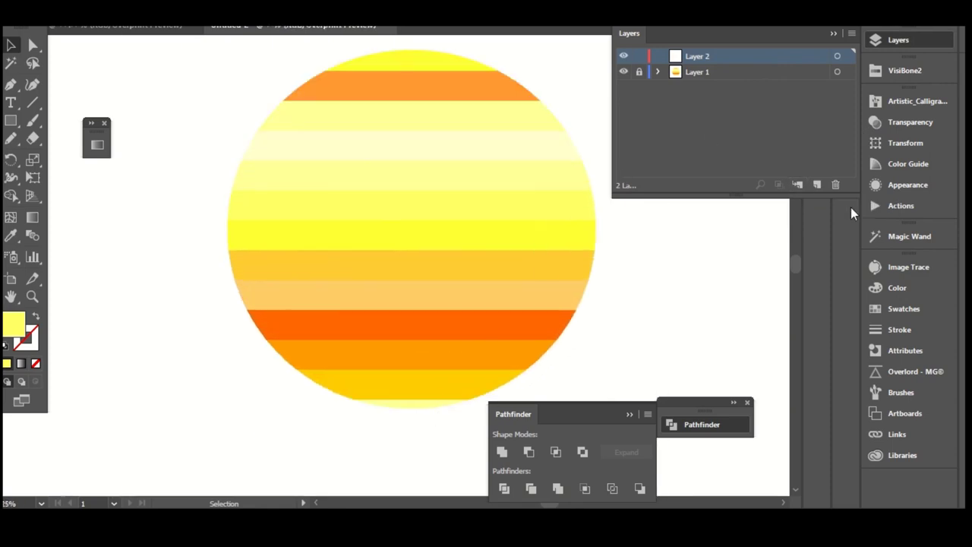
pyautogui.hotkey('ctrl', '-')
pyautogui.hotkey('ctrl', '-')
pyautogui.hotkey('ctrl', '-')
pyautogui.click(32, 122)
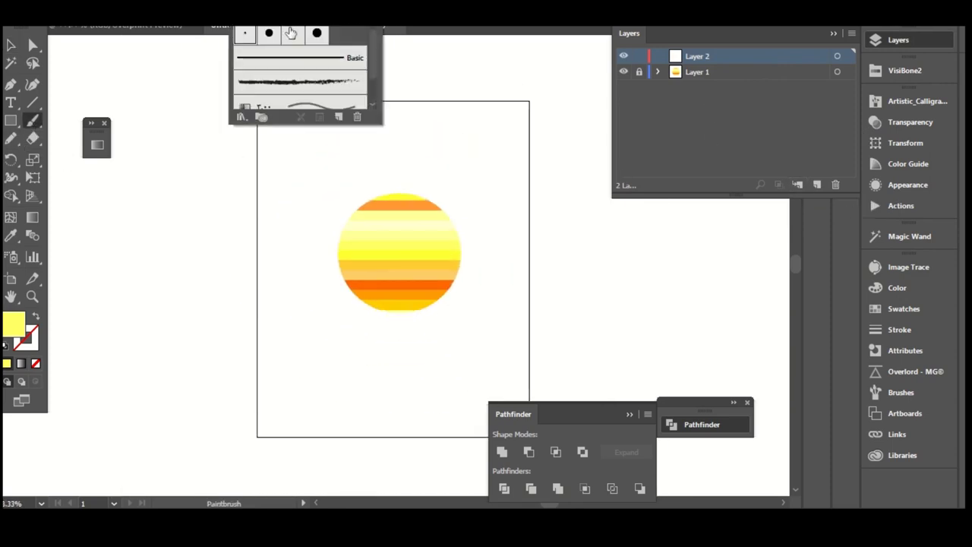
pyautogui.doubleClick(244, 34)
pyautogui.click(463, 282)
pyautogui.click(423, 329)
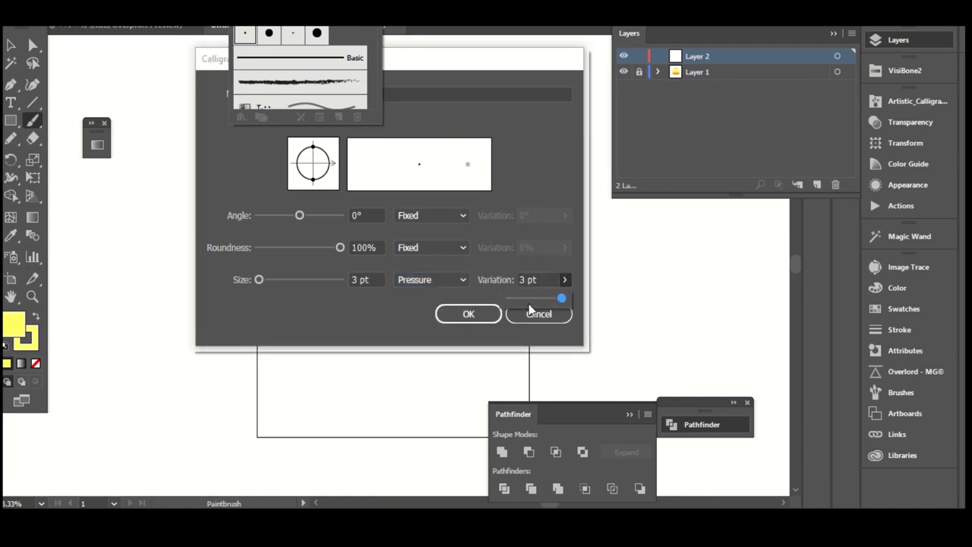
pyautogui.click(534, 311)
pyautogui.click(251, 16)
pyautogui.click(231, 132)
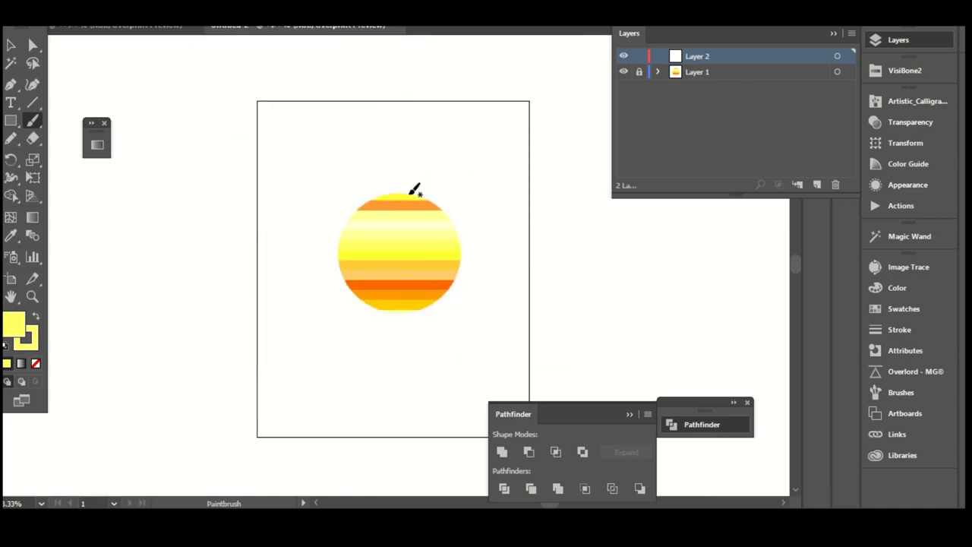
# - Set a black stroke with no fill and paint a pointed, folded flame outline from the sun's upper-right edge
pyautogui.press('F6')
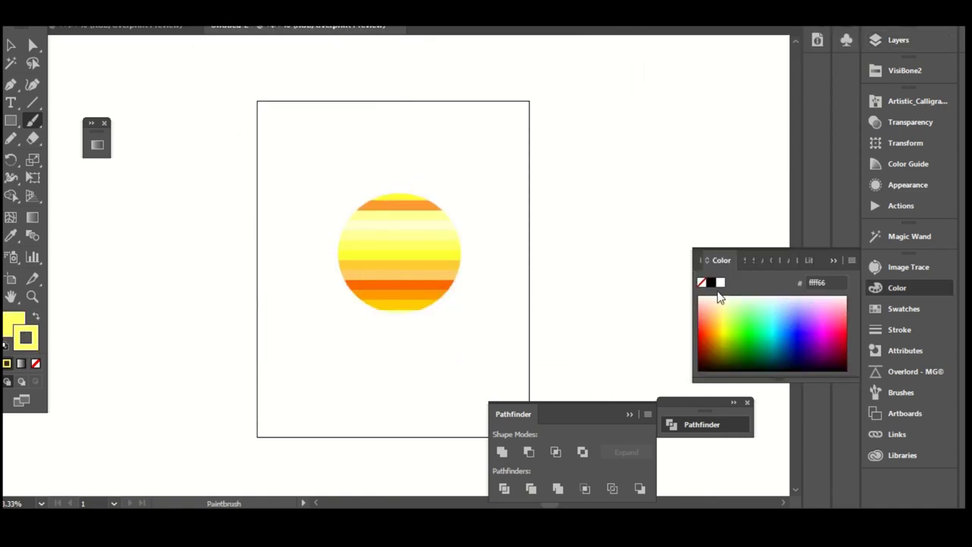
pyautogui.press('x')
pyautogui.hotkey('ctrl', '+')
pyautogui.hotkey('ctrl', '+')
pyautogui.moveTo(497, 107)
pyautogui.mouseDown()
pyautogui.moveTo(472, 185)
pyautogui.moveTo(540, 126)
pyautogui.mouseUp()
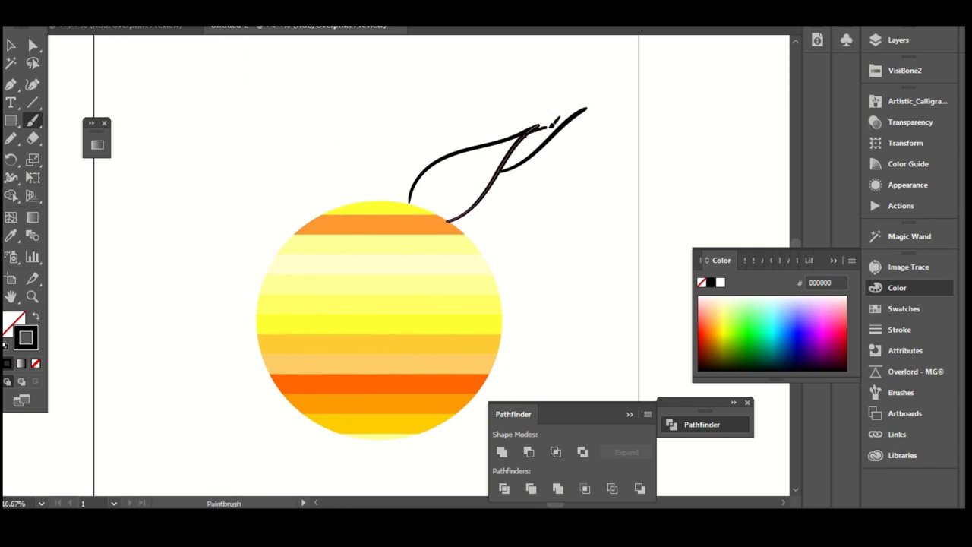
# - Paint a cluster of three overlapping pointed flame outlines rising from the sun's top edge
pyautogui.moveTo(439, 151)
pyautogui.mouseDown()
pyautogui.moveTo(476, 176)
pyautogui.moveTo(426, 109)
pyautogui.mouseUp()
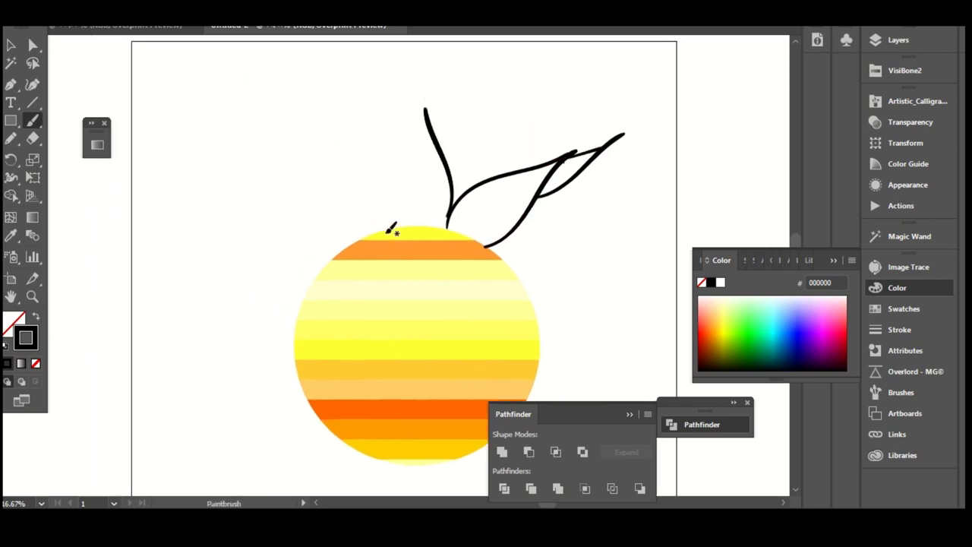
pyautogui.moveTo(345, 201); pyautogui.dragTo(364, 101)
pyautogui.hotkey('ctrl', 'z')
pyautogui.moveTo(379, 228); pyautogui.dragTo(377, 75)
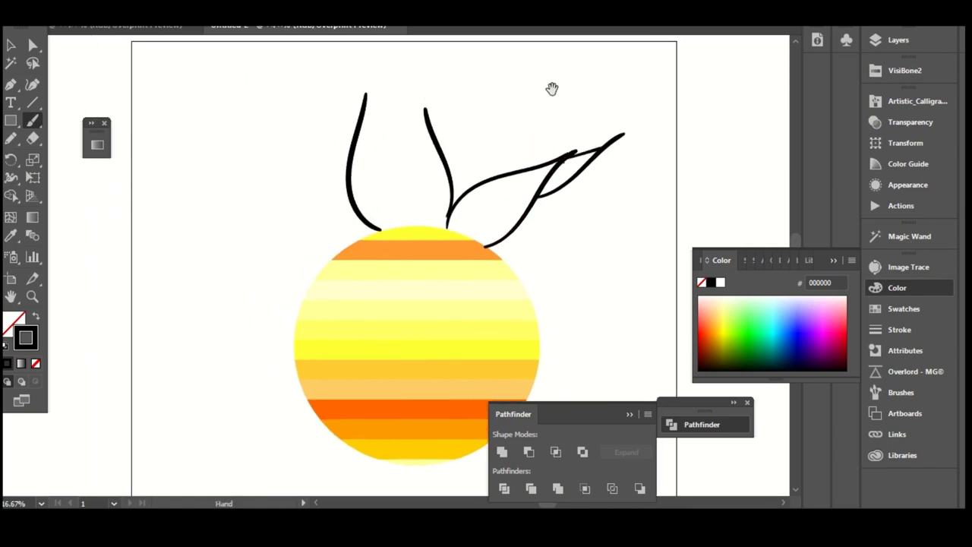
pyautogui.moveTo(553, 87); pyautogui.dragTo(550, 117)
pyautogui.click(885, 42)
pyautogui.click(894, 46)
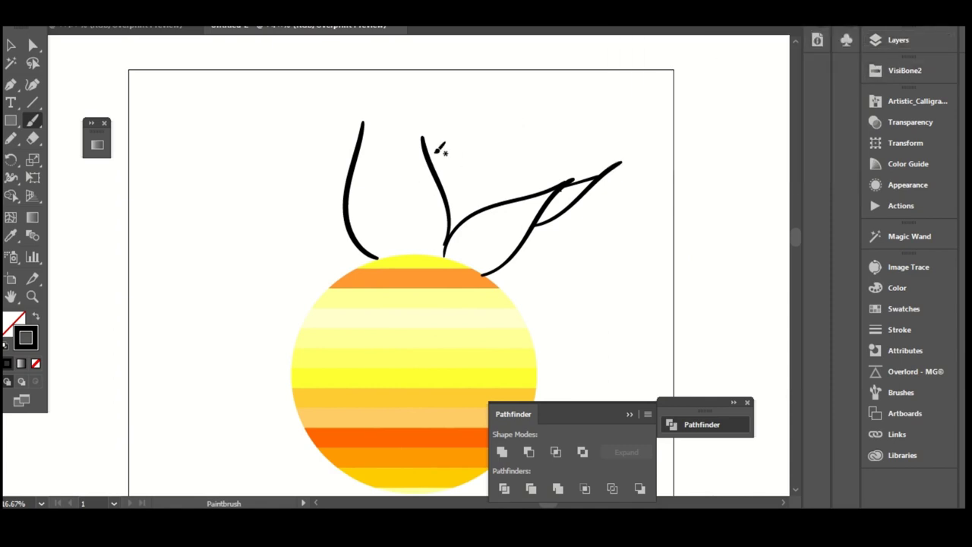
pyautogui.moveTo(439, 147)
pyautogui.mouseDown()
pyautogui.moveTo(447, 161)
pyautogui.moveTo(402, 246)
pyautogui.mouseUp()
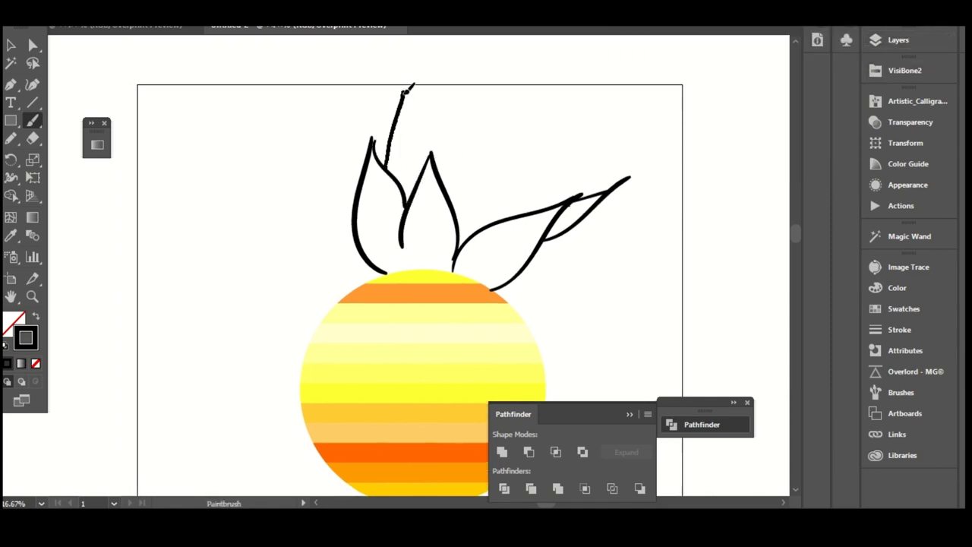
pyautogui.moveTo(411, 88); pyautogui.dragTo(426, 161)
pyautogui.hscroll(-3, 441, 175)
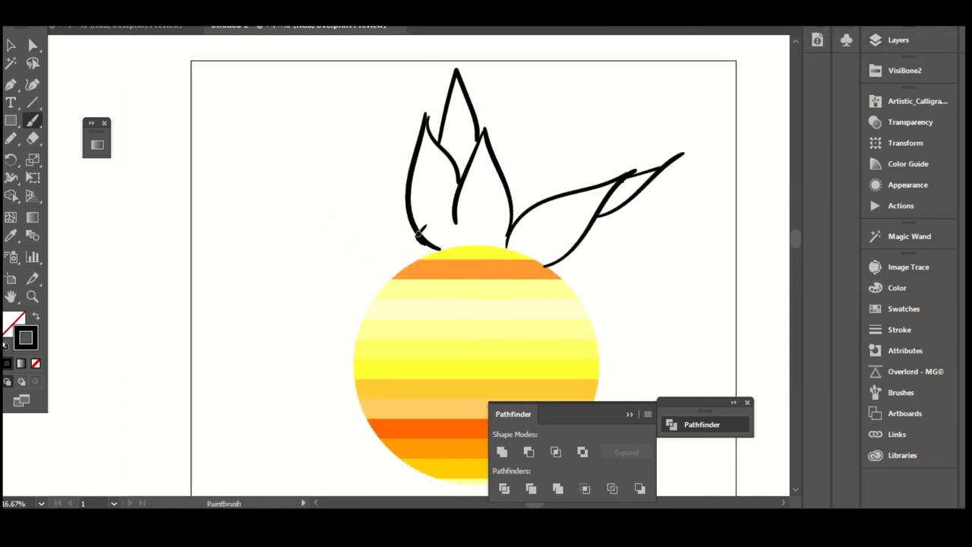
# - Paint a large curved flame at the sun's upper left and a second pointed flame below it
pyautogui.moveTo(419, 232)
pyautogui.mouseDown()
pyautogui.moveTo(286, 211)
pyautogui.moveTo(391, 271)
pyautogui.mouseUp()
pyautogui.hotkey('ctrl', 'z')
pyautogui.moveTo(428, 228)
pyautogui.mouseDown()
pyautogui.moveTo(402, 216)
pyautogui.moveTo(302, 189)
pyautogui.moveTo(380, 313)
pyautogui.mouseUp()
pyautogui.moveTo(329, 254); pyautogui.dragTo(344, 182)
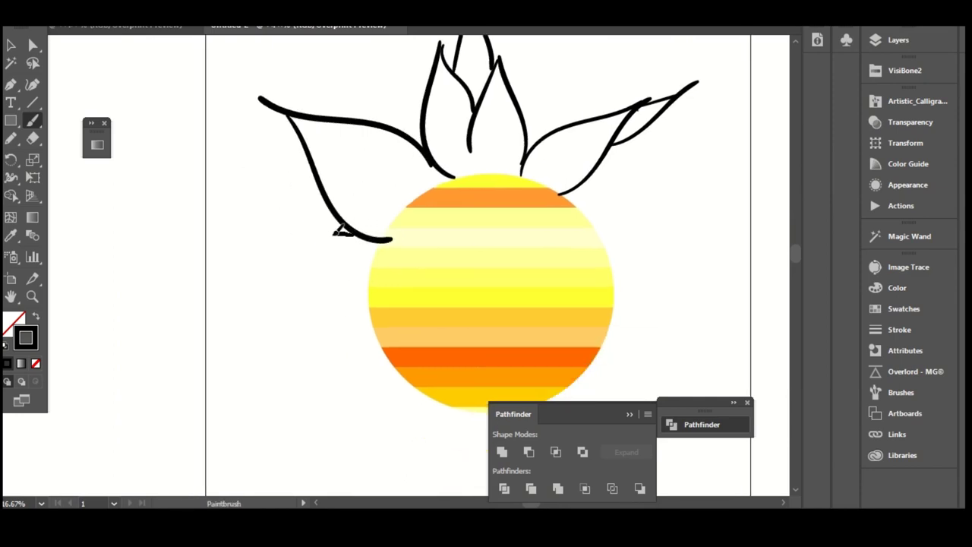
pyautogui.moveTo(289, 303); pyautogui.dragTo(253, 330)
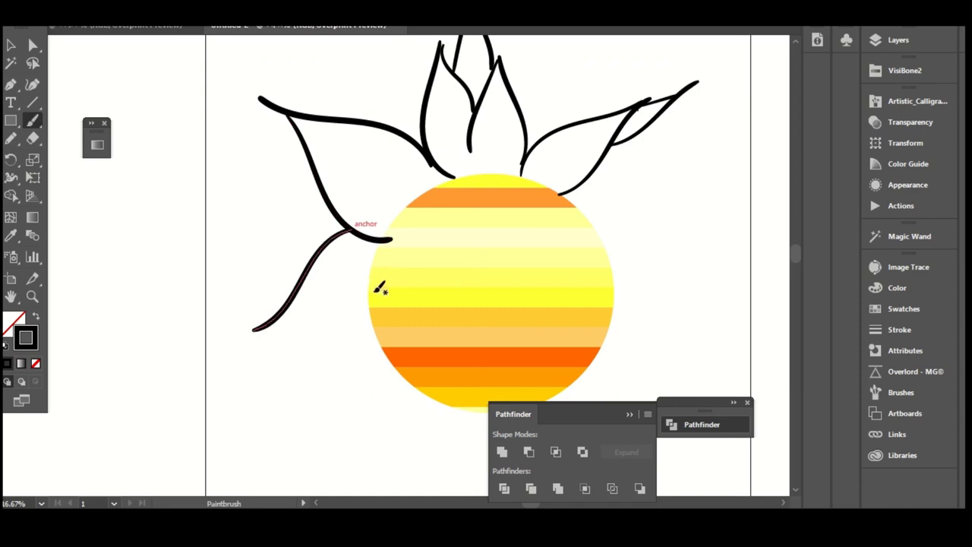
pyautogui.moveTo(320, 332); pyautogui.dragTo(253, 330)
pyautogui.moveTo(443, 280); pyautogui.dragTo(424, 215)
# - Paint two pointed flames at the sun's lower left, adding a short inner curve to the lower one
pyautogui.moveTo(363, 252); pyautogui.dragTo(300, 387)
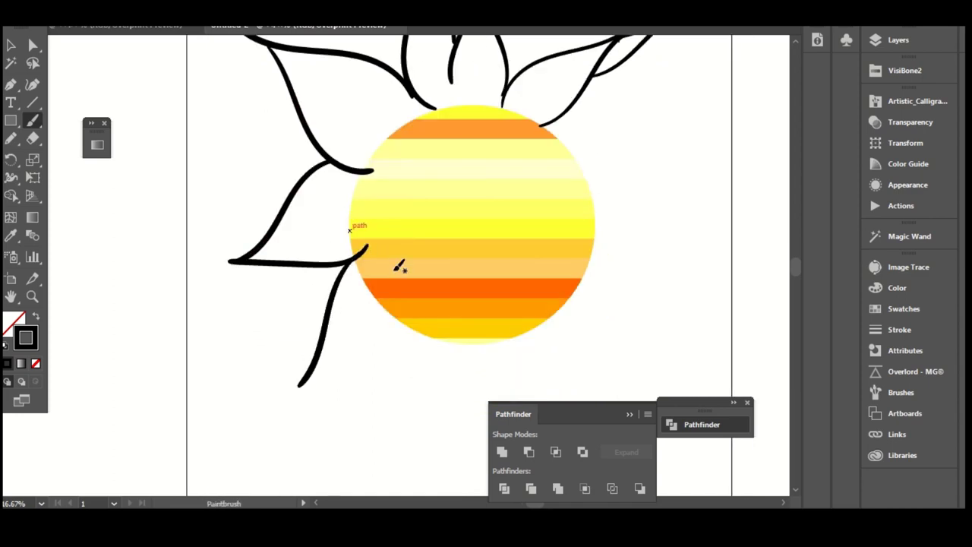
pyautogui.moveTo(395, 270); pyautogui.dragTo(276, 412)
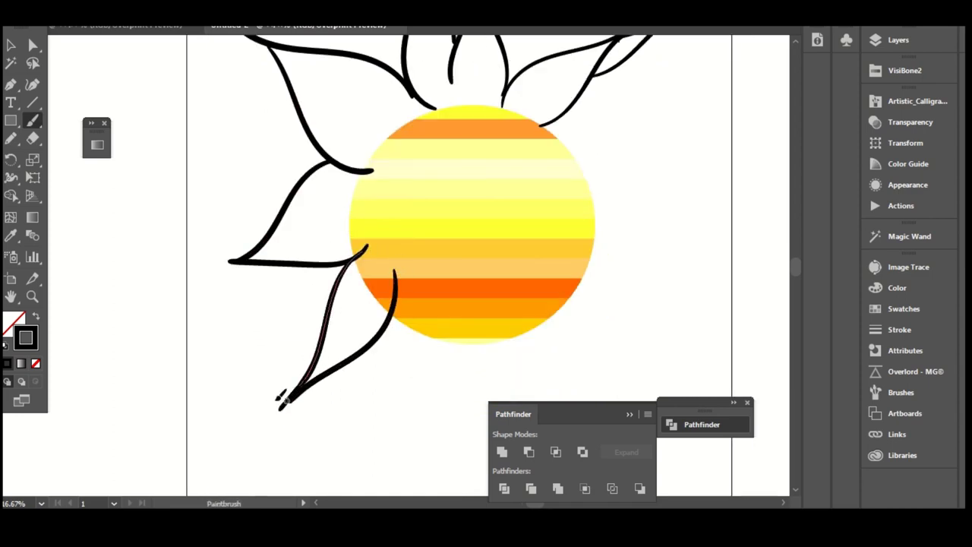
pyautogui.moveTo(322, 389); pyautogui.dragTo(255, 322)
pyautogui.press('b')
pyautogui.moveTo(384, 257); pyautogui.dragTo(287, 327)
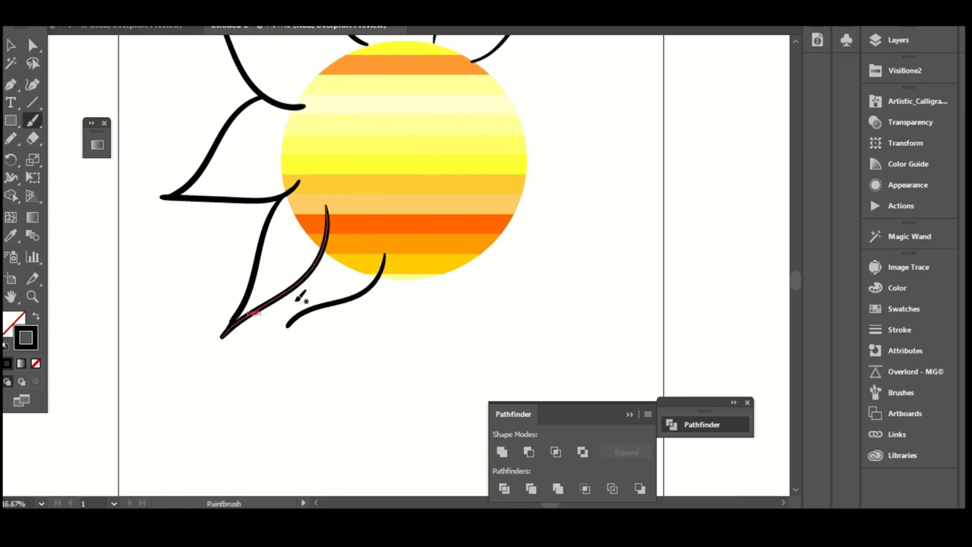
pyautogui.hotkey('ctrl', 'z')
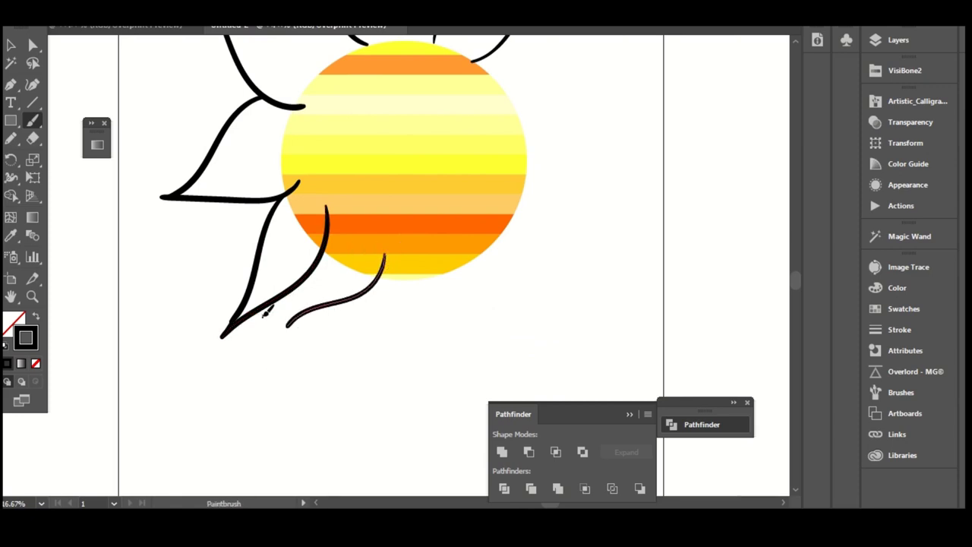
pyautogui.moveTo(260, 310); pyautogui.dragTo(265, 421)
pyautogui.moveTo(420, 283); pyautogui.dragTo(258, 418)
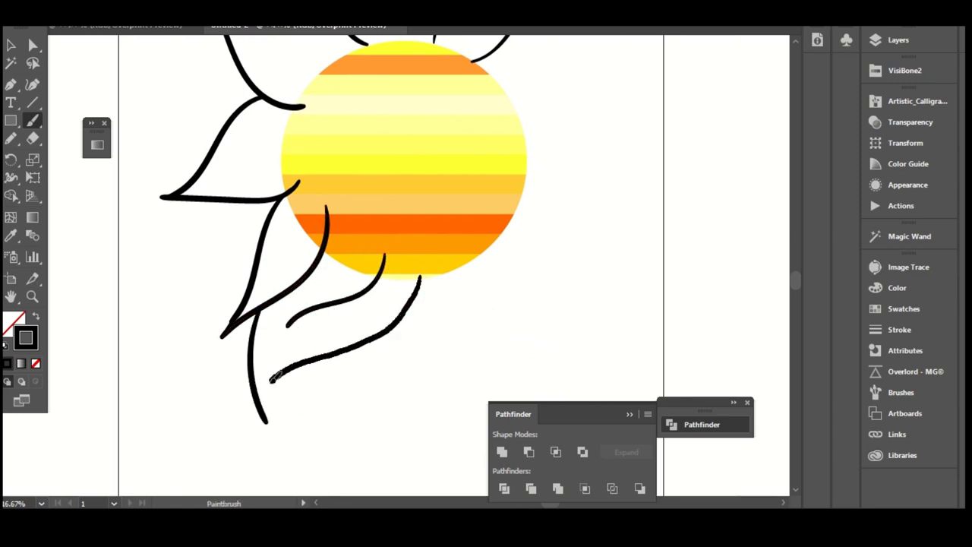
# - Paint a downward-pointing flame from the sun's lower-right edge, with a small leaf-like fold along its inner side
pyautogui.moveTo(492, 238)
pyautogui.mouseDown()
pyautogui.moveTo(471, 321)
pyautogui.moveTo(427, 310)
pyautogui.moveTo(401, 430)
pyautogui.mouseUp()
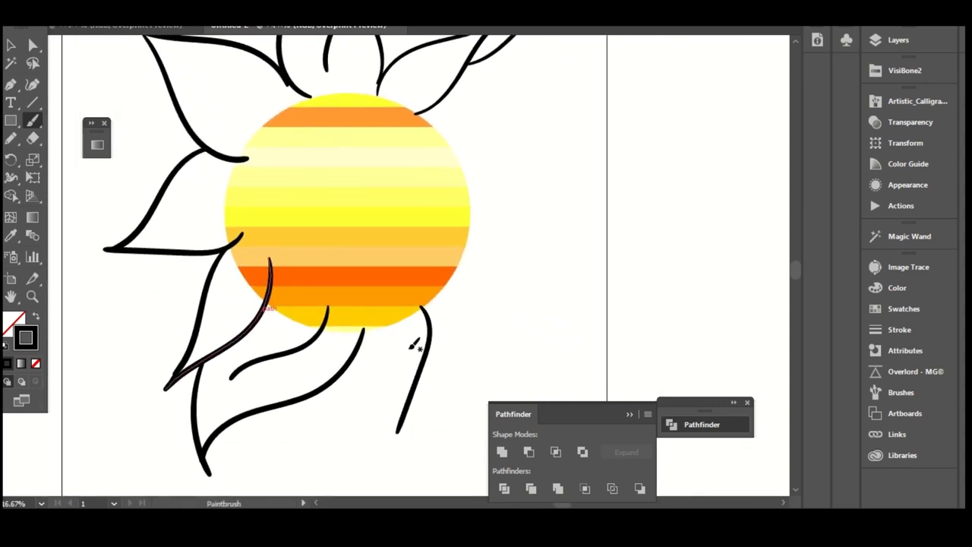
pyautogui.hotkey('ctrl', 'z')
pyautogui.moveTo(413, 341)
pyautogui.mouseDown()
pyautogui.moveTo(344, 249)
pyautogui.moveTo(429, 370)
pyautogui.mouseUp()
pyautogui.moveTo(394, 205)
pyautogui.mouseDown()
pyautogui.moveTo(444, 282)
pyautogui.moveTo(433, 395)
pyautogui.mouseUp()
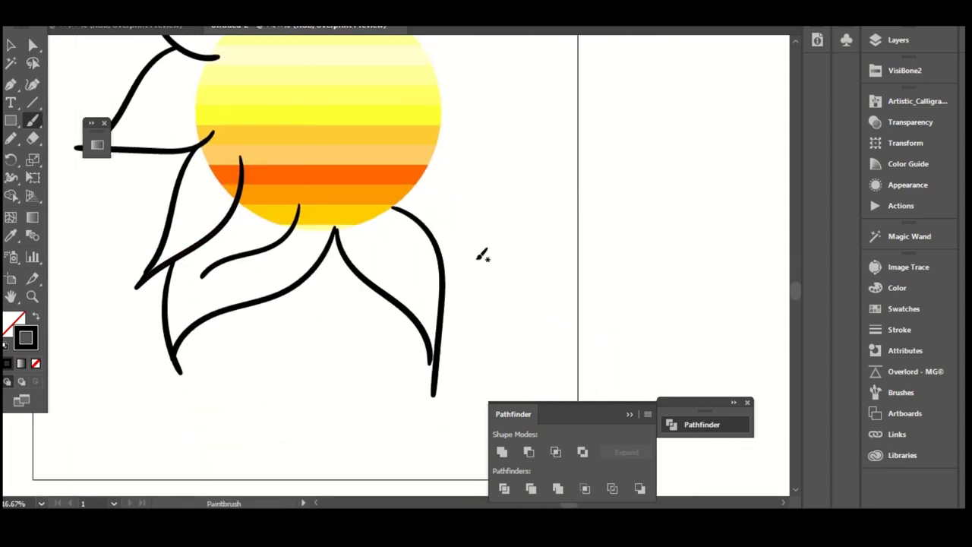
pyautogui.moveTo(407, 310); pyautogui.dragTo(436, 389)
pyautogui.scroll(3, 426, 349)
pyautogui.scroll(-2, 418, 265)
pyautogui.hscroll(2, 418, 265)
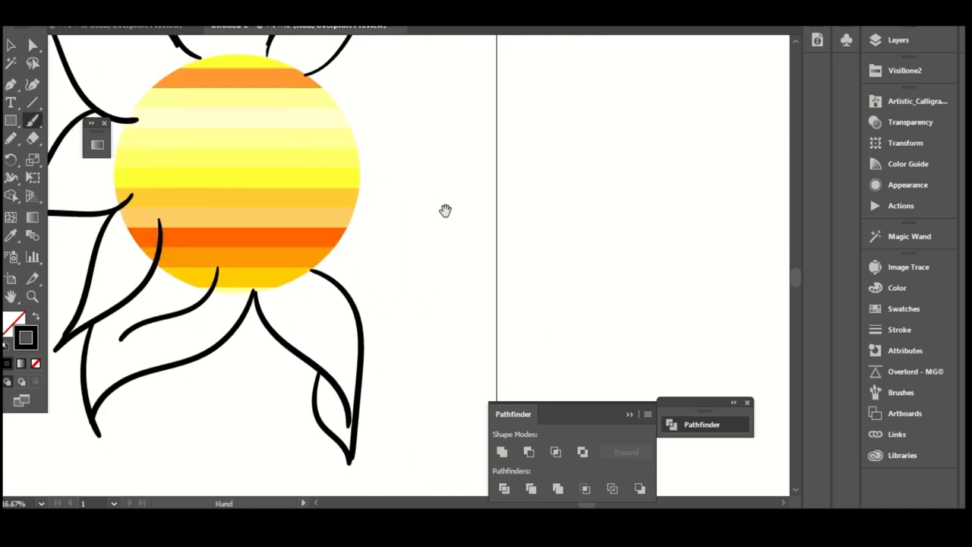
# - Paint a sideways flame with small folds at its tip on the sun's lower-right side
pyautogui.hotkey('ctrl', '-')
pyautogui.scroll(1, 449, 221)
pyautogui.hscroll(-1, 441, 235)
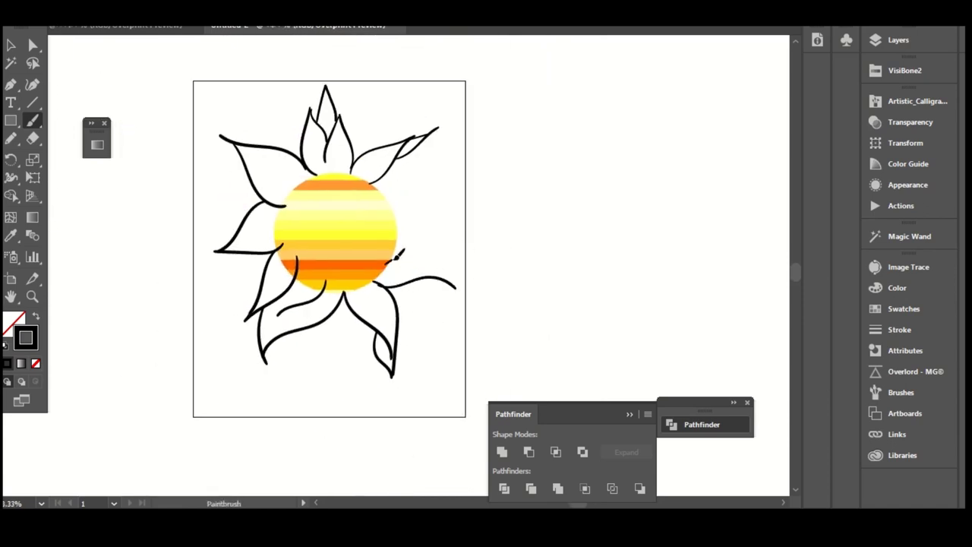
pyautogui.moveTo(430, 261); pyautogui.dragTo(456, 262)
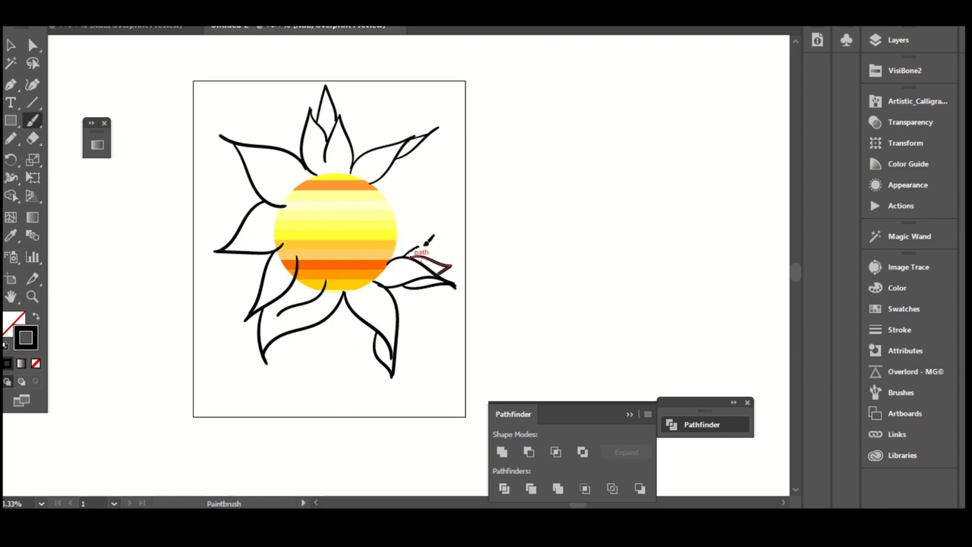
# - Paint the remaining pointed flames and small overlapping tips along the sun's right side up to the upper-right flame
pyautogui.scroll(2, 453, 201)
pyautogui.hscroll(-1, 452, 200)
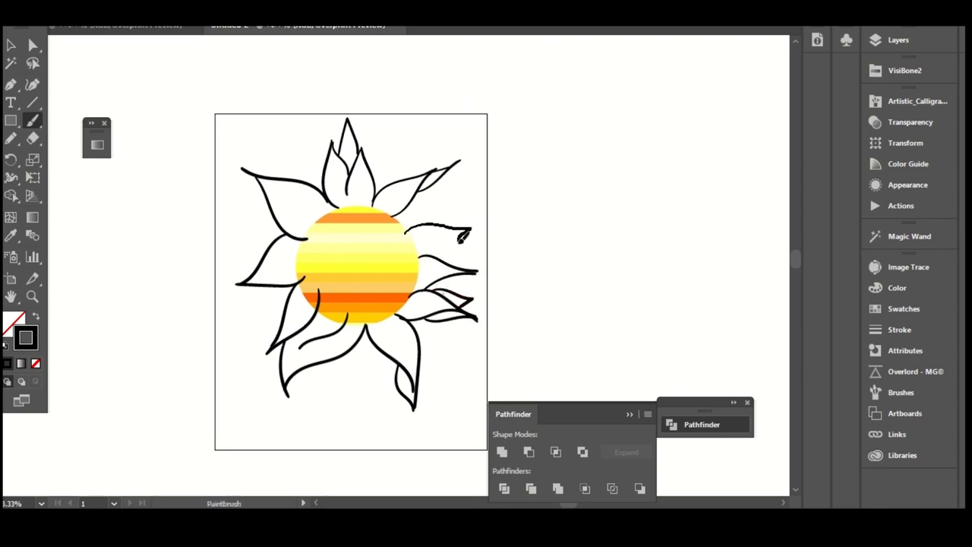
pyautogui.hotkey('ctrl', 'z')
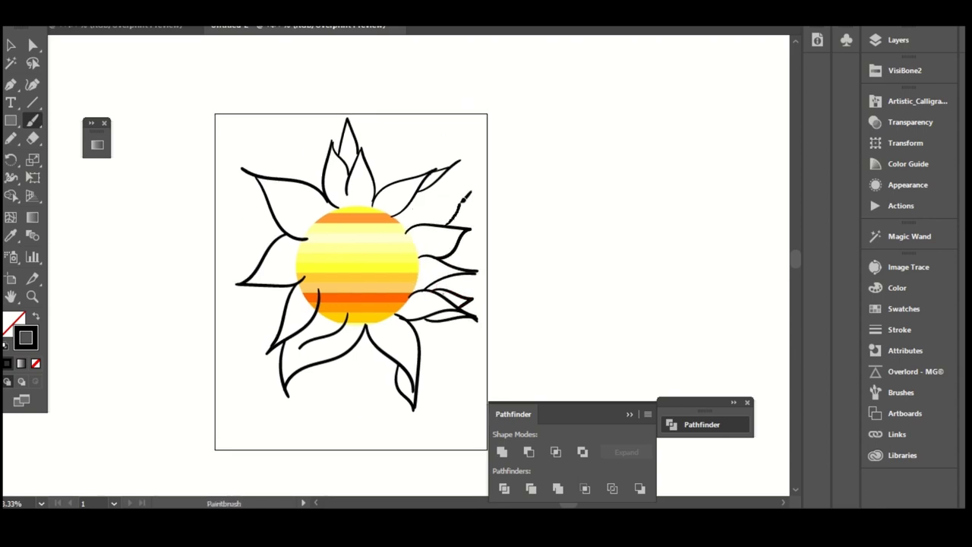
pyautogui.moveTo(473, 157); pyautogui.dragTo(439, 187)
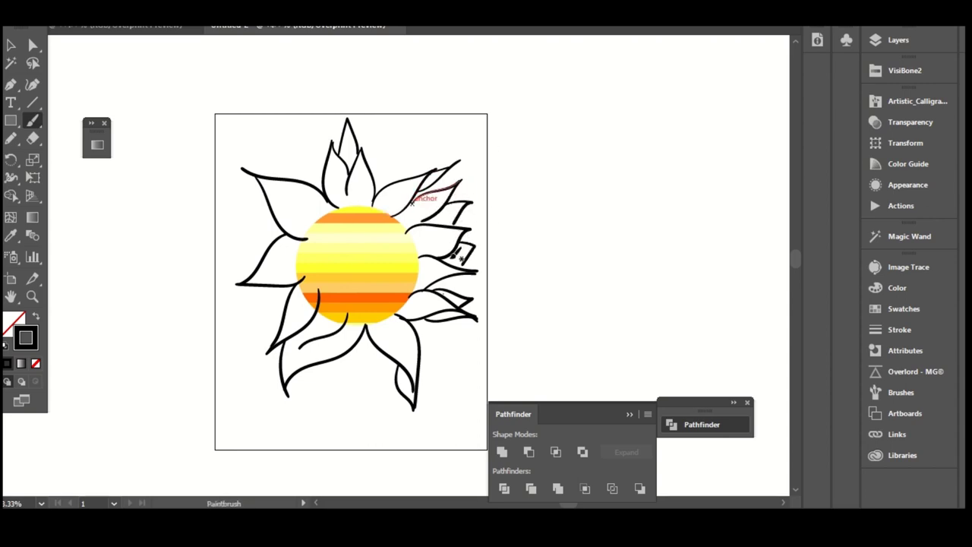
pyautogui.moveTo(432, 208)
pyautogui.mouseDown()
pyautogui.moveTo(459, 221)
pyautogui.moveTo(433, 216)
pyautogui.mouseUp()
# - Select all the flame brush strokes and expand their appearance into filled shapes
pyautogui.press('a')
pyautogui.hotkey('ctrl', 'a')
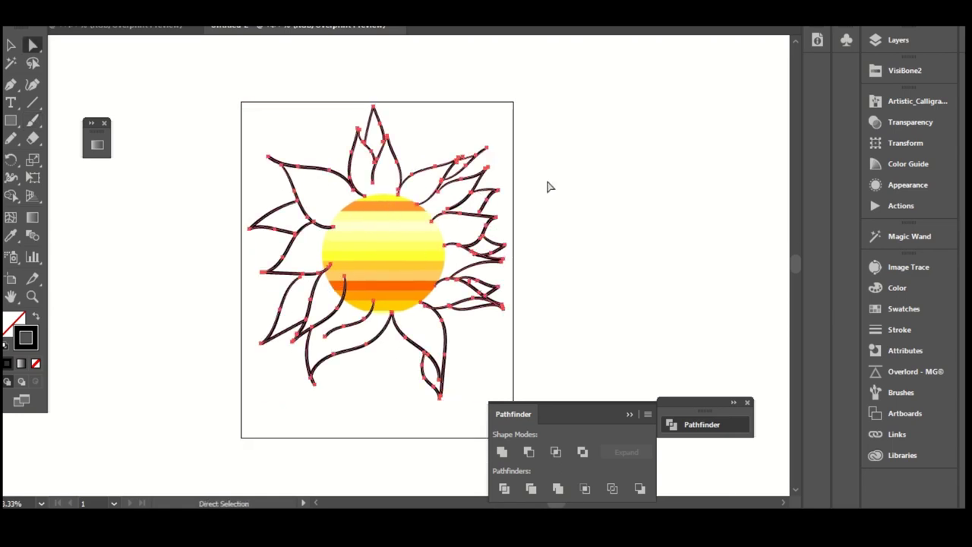
pyautogui.click(128, 14)
pyautogui.click(178, 133)
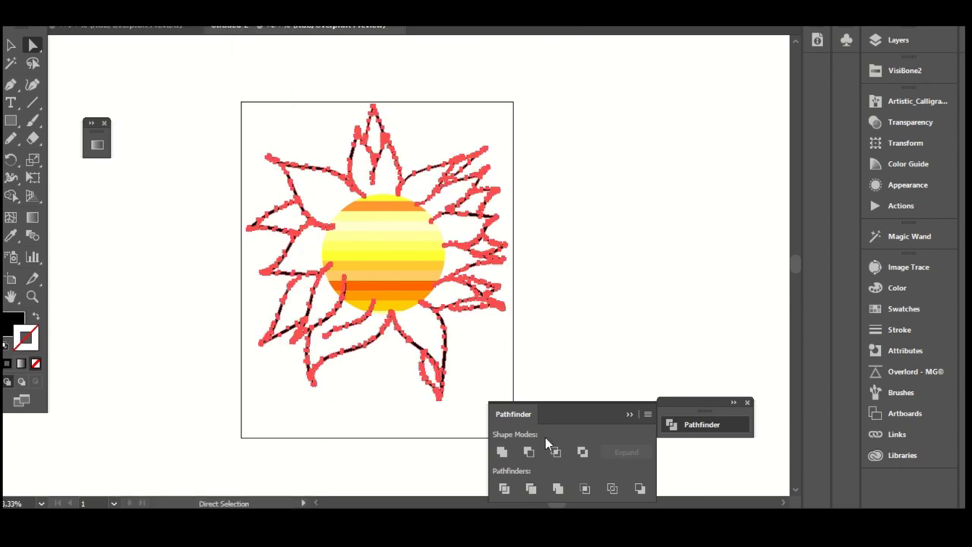
pyautogui.click(607, 330)
# - Draw a rectangle larger than the artboard's width over the artwork and give it a hot pink fill with no stroke
pyautogui.press('m')
pyautogui.moveTo(604, 70)
pyautogui.mouseDown()
pyautogui.moveTo(627, 79)
pyautogui.moveTo(163, 448)
pyautogui.mouseUp()
pyautogui.click(904, 70)
pyautogui.click(756, 115)
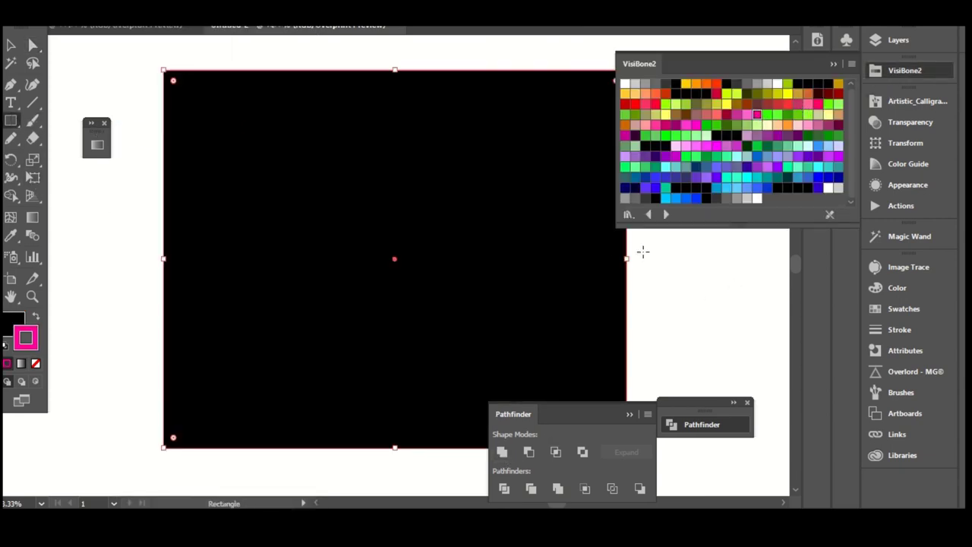
pyautogui.click(36, 317)
pyautogui.press('a')
# - Place the pink rectangle beneath the flame linework group in Layer 2 and lock it
pyautogui.click(899, 40)
pyautogui.click(658, 55)
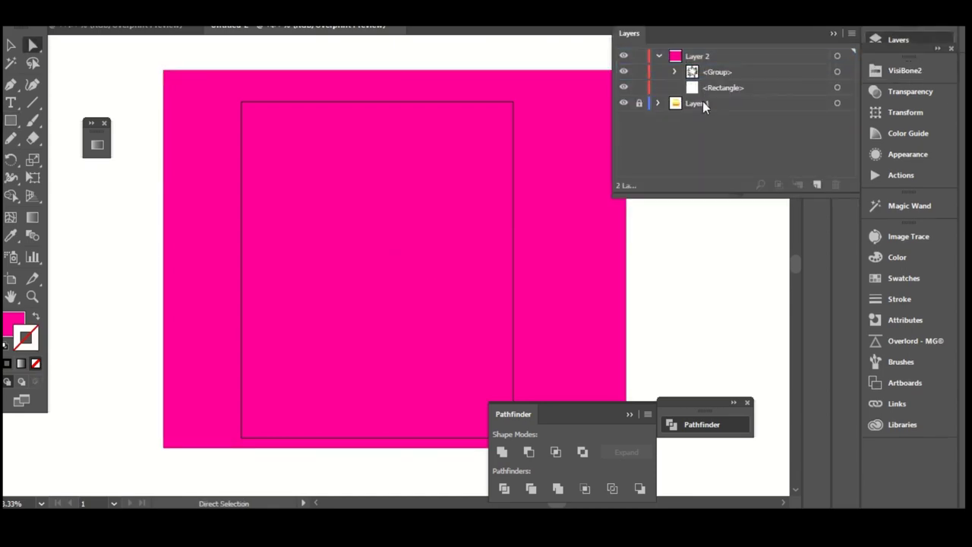
pyautogui.hotkey('ctrl', 'a')
pyautogui.hotkey('ctrl', '7')
pyautogui.press('Escape')
pyautogui.hotkey('shift', 'm')
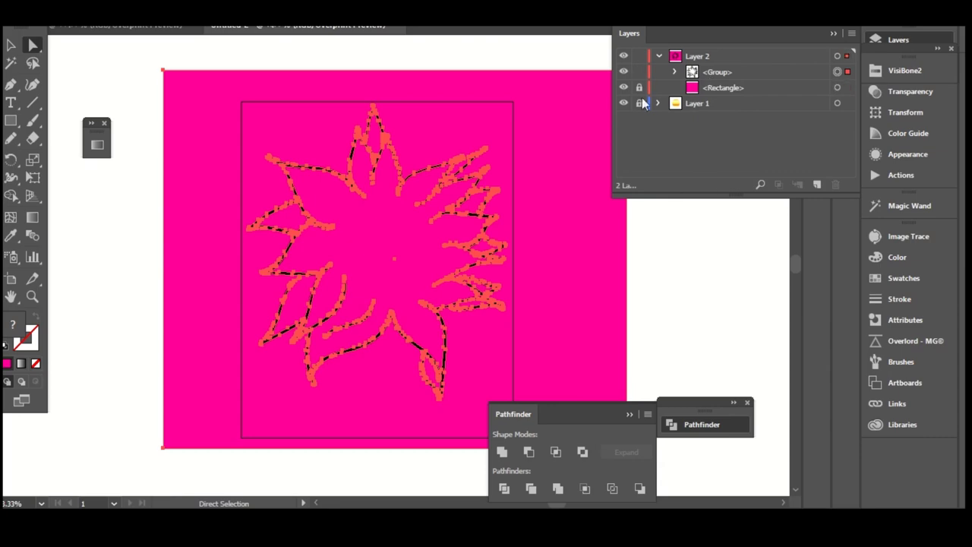
pyautogui.hotkey('ctrl', 'shift', 'a')
# - Paint black brush strokes without fill that close the gaps between the overlapping upper-right flames
pyautogui.scroll(3, 707, 226)
pyautogui.scroll(2, 445, 196)
pyautogui.click(471, 207)
pyautogui.scroll(2, 553, 208)
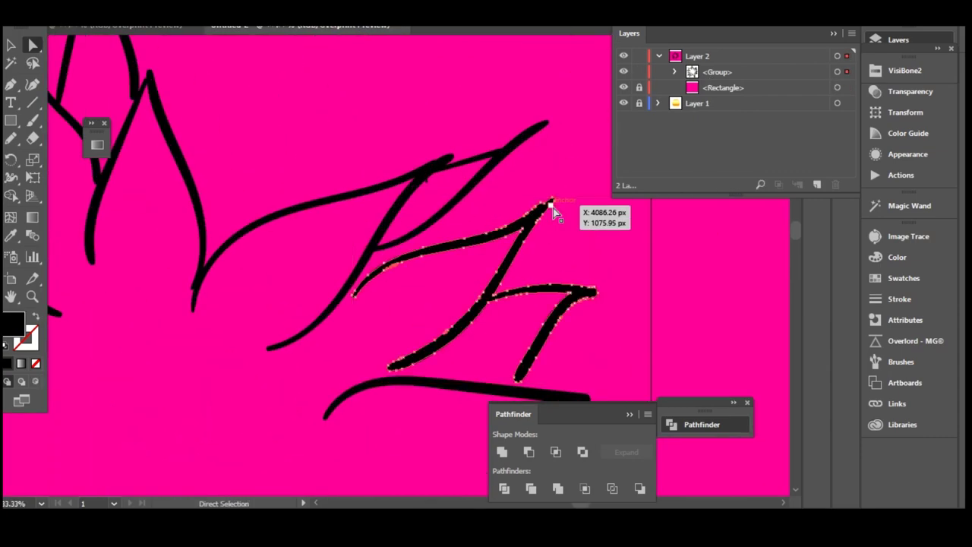
pyautogui.scroll(-2, 553, 208)
pyautogui.hotkey('ctrl', 'shift', 'a')
pyautogui.press('b')
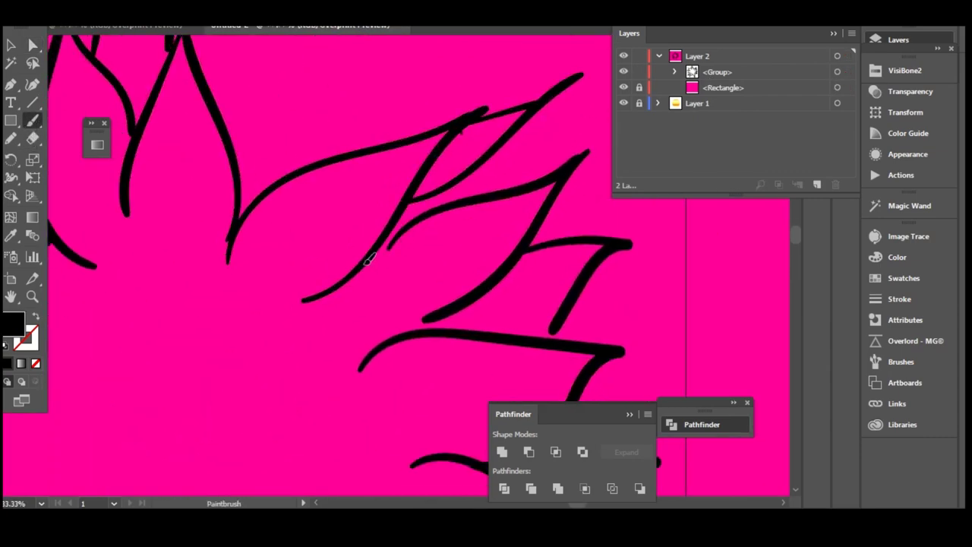
pyautogui.hotkey('shift', 'x')
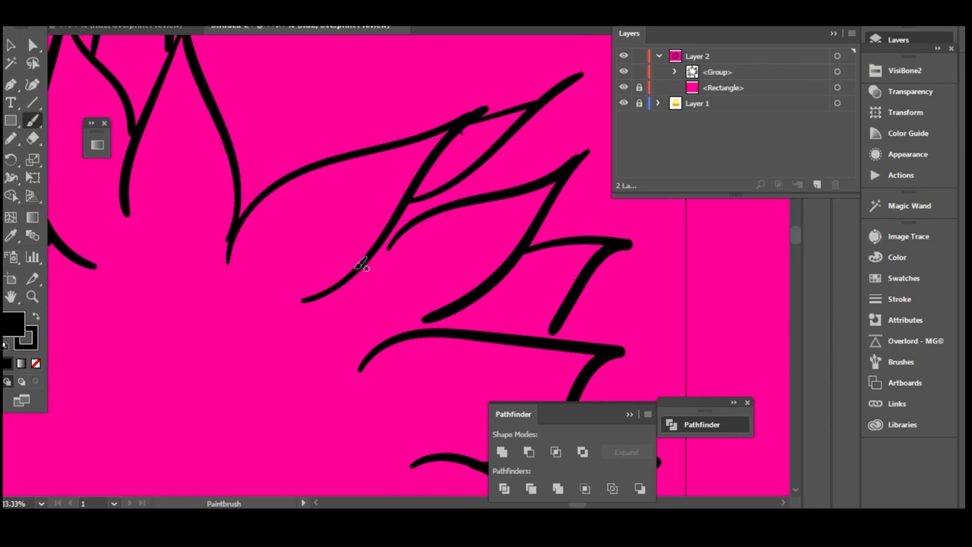
pyautogui.click(254, 202)
pyautogui.moveTo(386, 253); pyautogui.dragTo(478, 200)
pyautogui.hotkey('ctrl', 'z')
pyautogui.moveTo(336, 288); pyautogui.dragTo(416, 235)
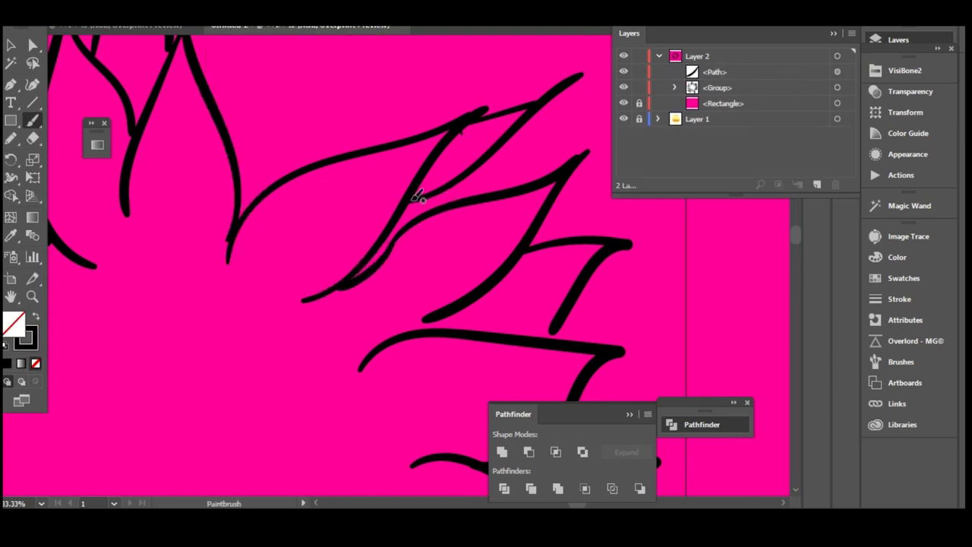
pyautogui.moveTo(503, 173); pyautogui.dragTo(503, 173)
# - Paint short connecting strokes at the top flames, undoing unsatisfactory ones
pyautogui.scroll(-3, 516, 199)
pyautogui.moveTo(402, 239)
pyautogui.mouseDown()
pyautogui.moveTo(514, 254)
pyautogui.moveTo(523, 245)
pyautogui.moveTo(354, 208)
pyautogui.moveTo(464, 260)
pyautogui.moveTo(370, 185)
pyautogui.moveTo(364, 143)
pyautogui.mouseUp()
pyautogui.hotkey('ctrl', 'z')
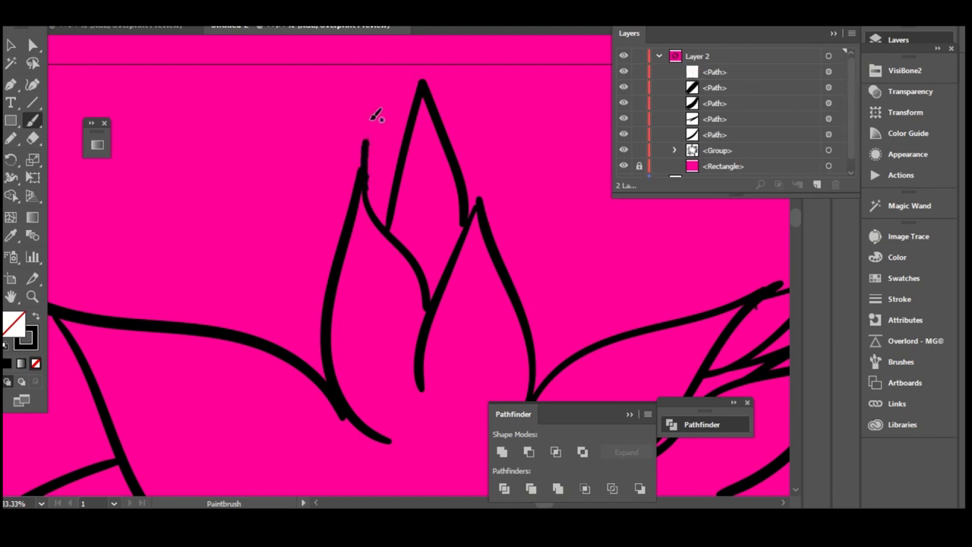
pyautogui.hotkey('ctrl', 'z')
pyautogui.moveTo(369, 180)
pyautogui.mouseDown()
pyautogui.moveTo(361, 150)
pyautogui.moveTo(443, 48)
pyautogui.moveTo(395, 147)
pyautogui.moveTo(218, 170)
pyautogui.mouseUp()
pyautogui.hotkey('ctrl', 'z')
# - Paint short black strokes that close the remaining outline gaps in the lower and right-side flames
pyautogui.moveTo(296, 303); pyautogui.dragTo(281, 120)
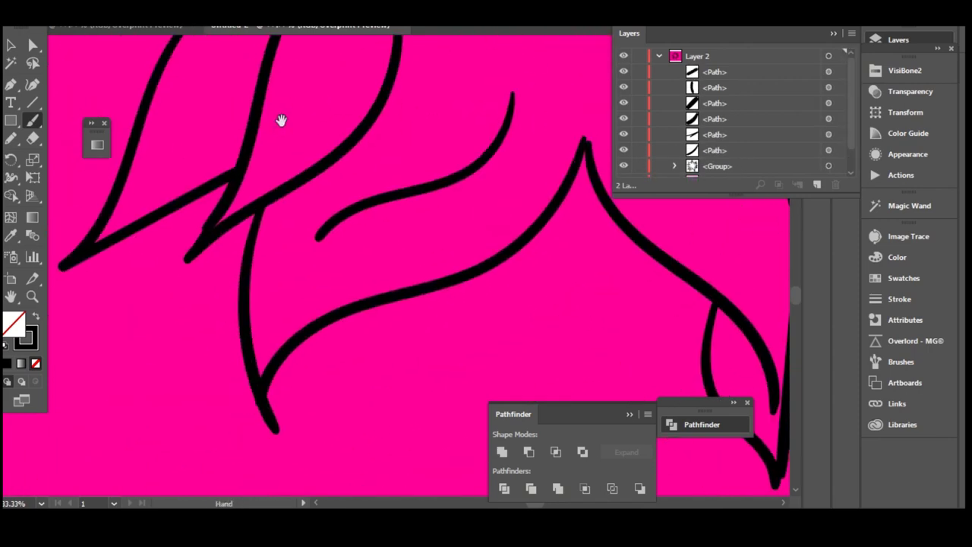
pyautogui.moveTo(558, 320)
pyautogui.mouseDown()
pyautogui.moveTo(304, 174)
pyautogui.moveTo(233, 164)
pyautogui.mouseUp()
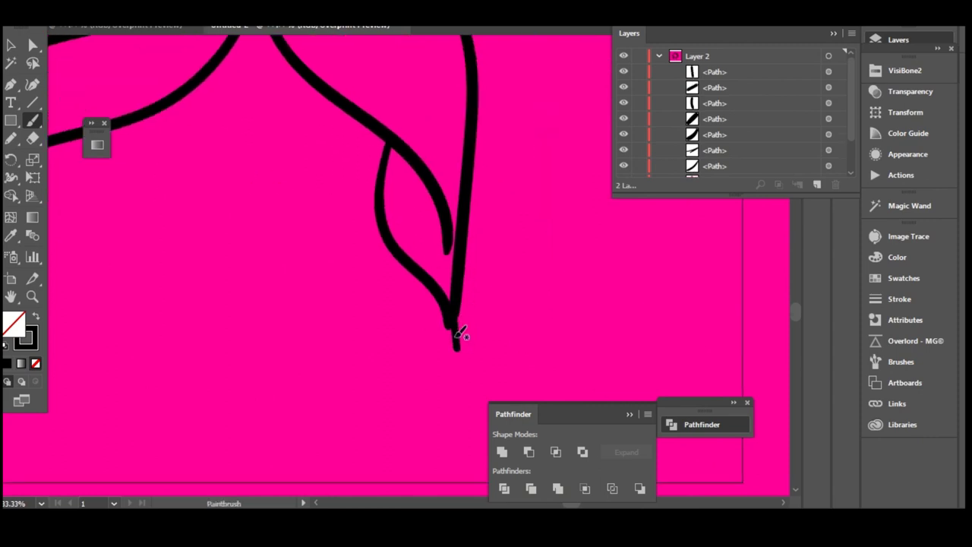
pyautogui.moveTo(449, 361)
pyautogui.mouseDown()
pyautogui.moveTo(455, 320)
pyautogui.moveTo(402, 271)
pyautogui.moveTo(369, 167)
pyautogui.moveTo(352, 263)
pyautogui.moveTo(405, 332)
pyautogui.mouseUp()
pyautogui.moveTo(605, 232)
pyautogui.mouseDown()
pyautogui.moveTo(643, 241)
pyautogui.moveTo(486, 278)
pyautogui.moveTo(608, 251)
pyautogui.mouseUp()
pyautogui.hotkey('ctrl', '-')
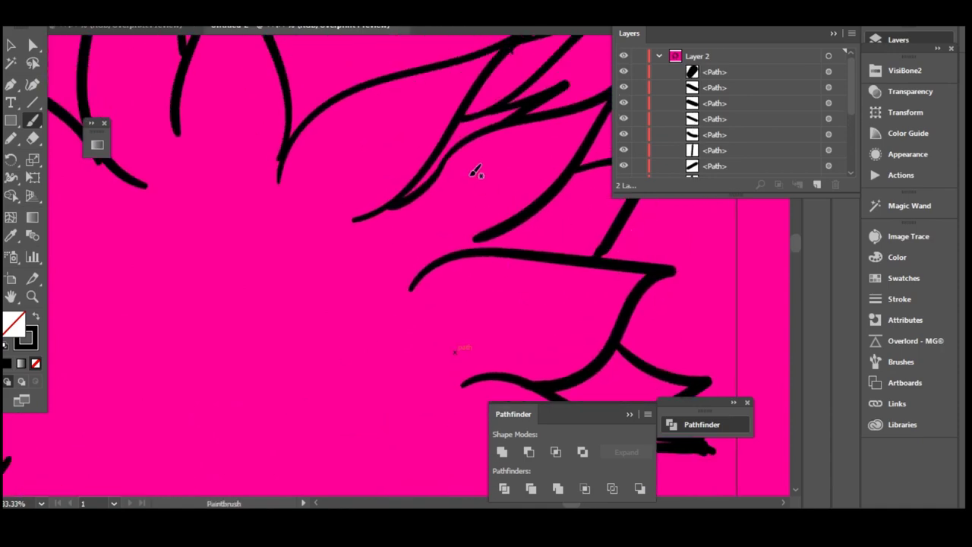
# - Expand the appearance of all the flame strokes, unite them into one group and deselect it
pyautogui.hotkey('ctrl', 'a')
pyautogui.hotkey('alt', 'o')
pyautogui.click(194, 137)
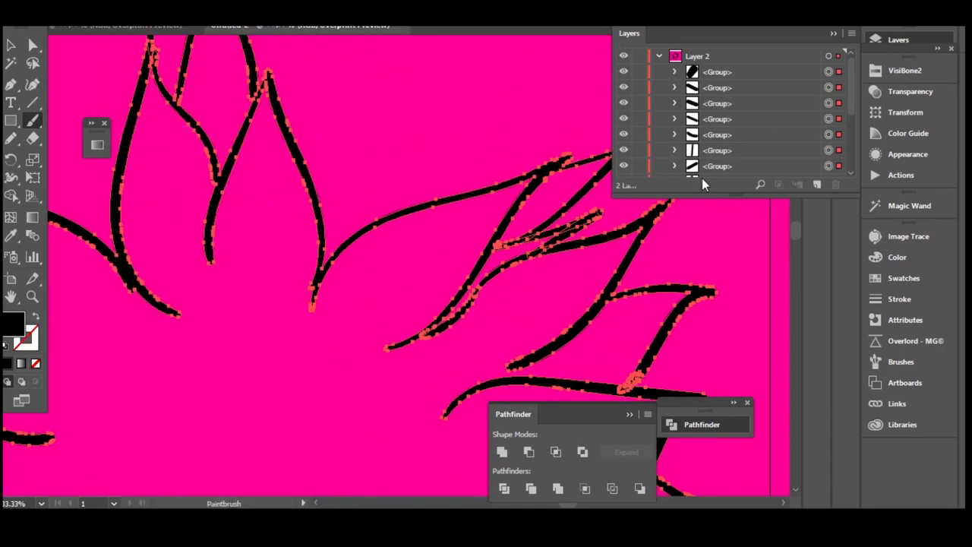
pyautogui.click(511, 450)
pyautogui.hotkey('ctrl', '-')
pyautogui.hotkey('ctrl', '-')
pyautogui.press('a')
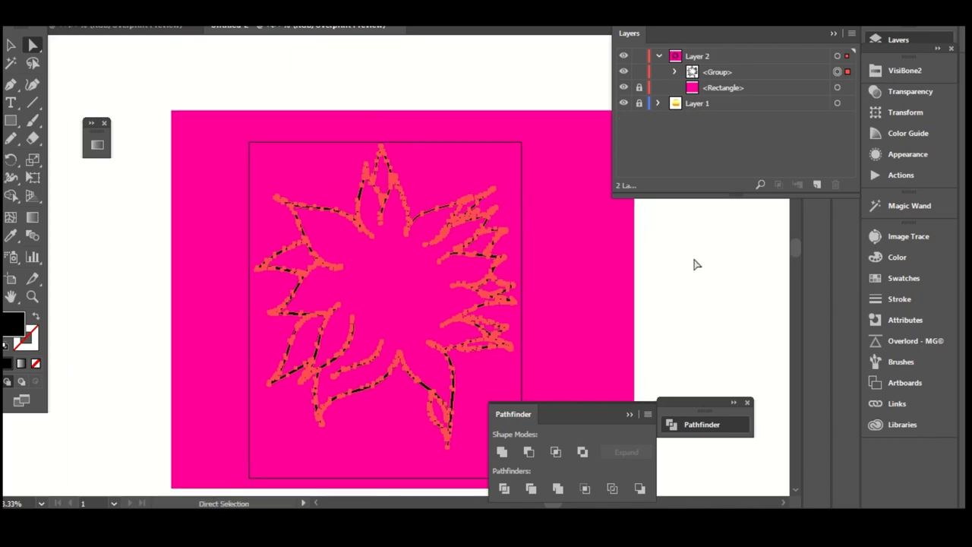
pyautogui.click(598, 234)
# - Unlock the pink rectangle and try to remove the pink outside the flame outline with the Shape Builder
pyautogui.scroll(1, 346, 184)
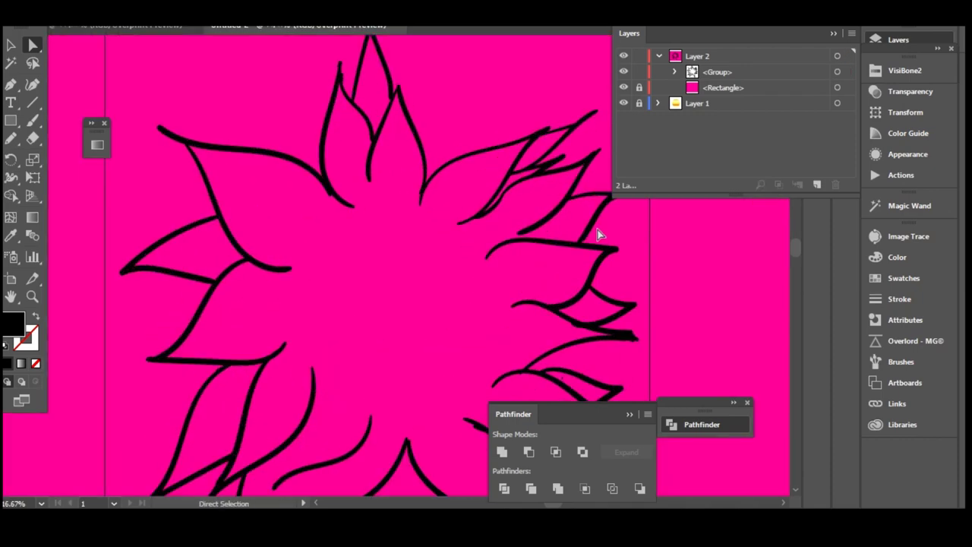
pyautogui.click(640, 88)
pyautogui.scroll(1, 577, 121)
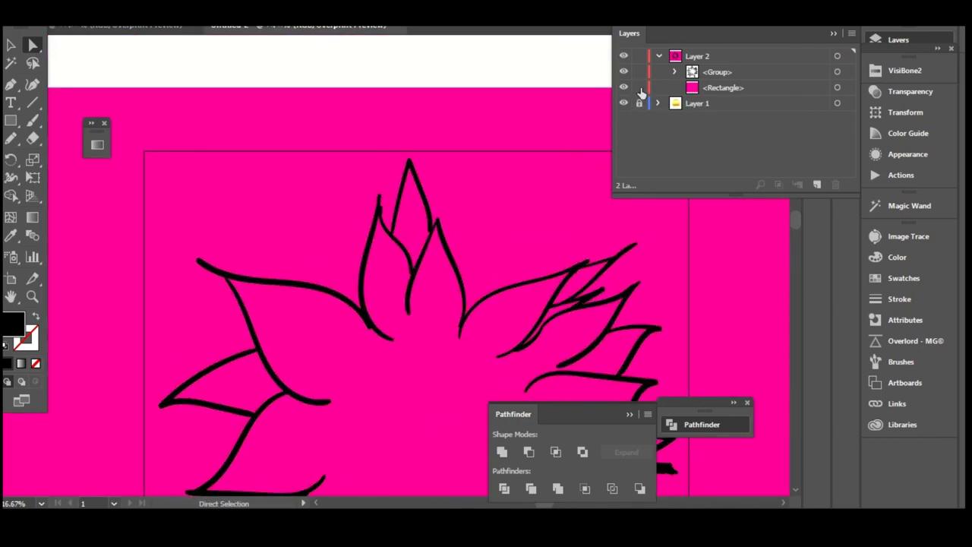
pyautogui.hotkey('ctrl', 'a')
pyautogui.hotkey('ctrl', '2')
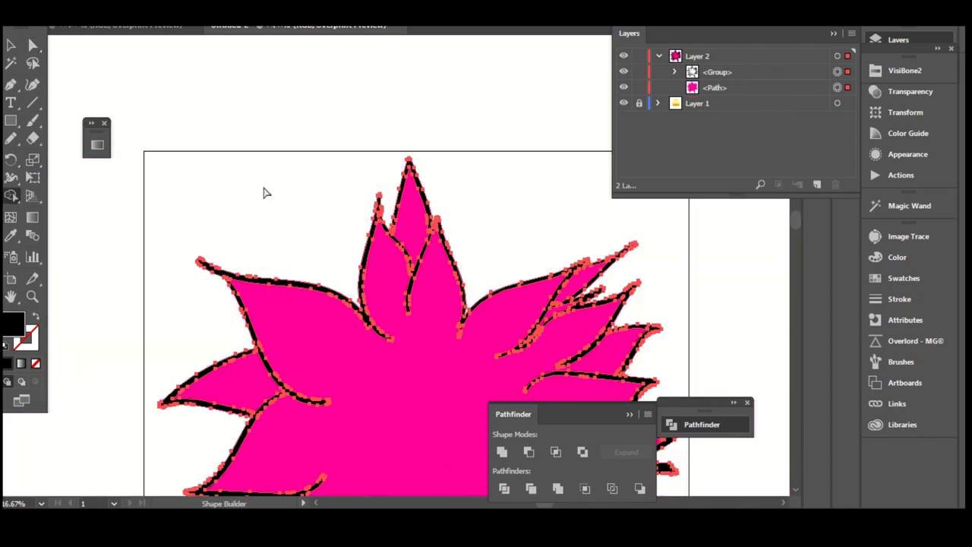
pyautogui.scroll(-10, 584, 362)
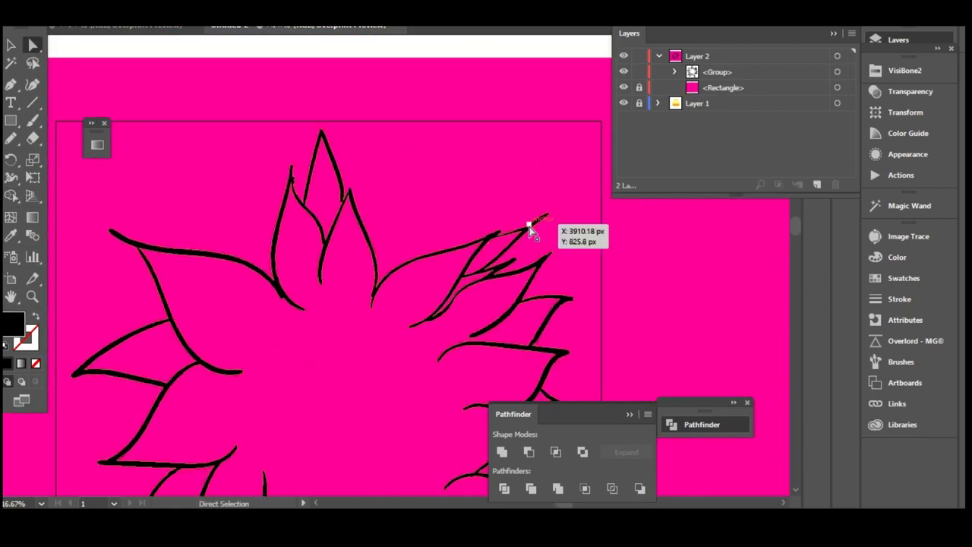
# - Select the flame linework and extend the upper-right flame's tip into a thin point with the Pencil tool
pyautogui.hotkey('ctrl', 'a')
pyautogui.press('n')
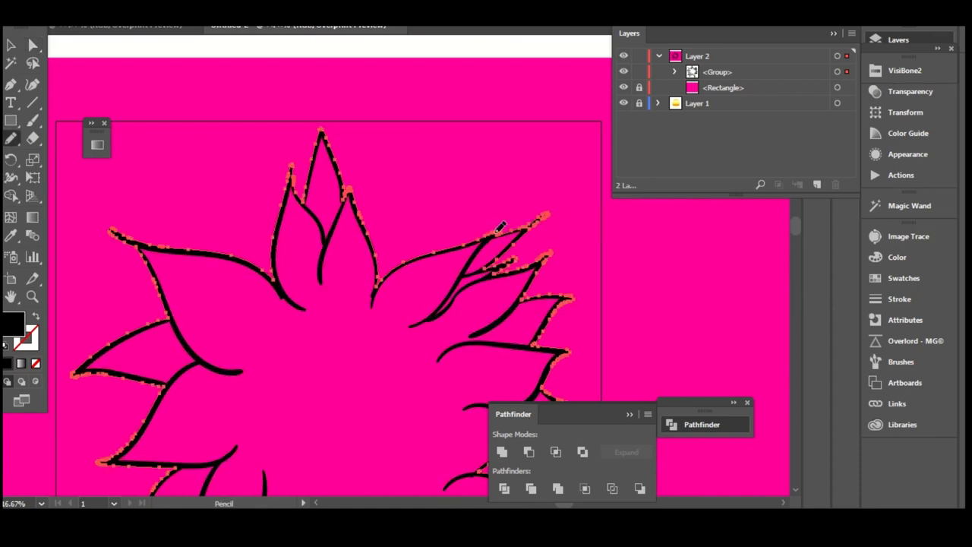
pyautogui.moveTo(490, 232); pyautogui.dragTo(537, 218)
pyautogui.scroll(3, 607, 214)
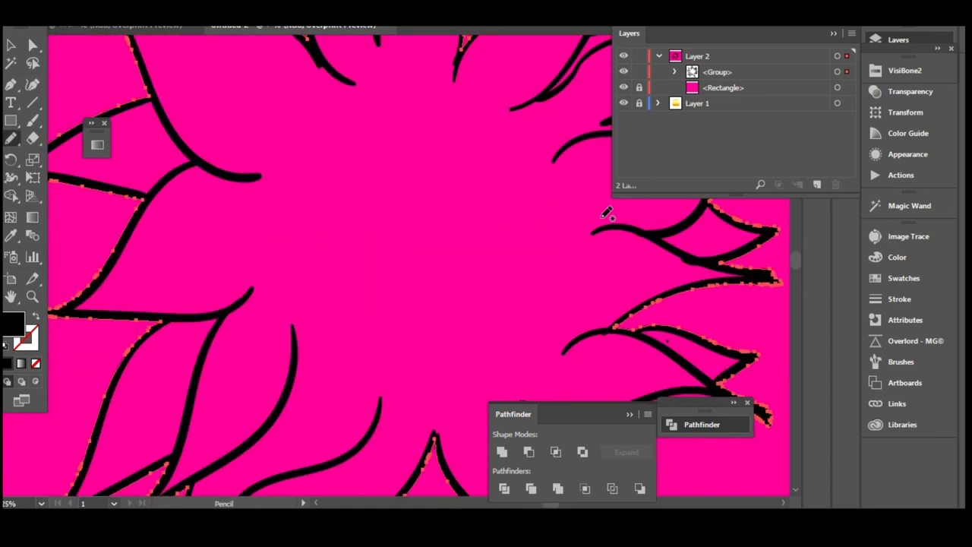
# - Hide the pink rectangle and redraw the right-hand top flame's tip as a sharp point with the Pencil tool
pyautogui.press('a')
pyautogui.scroll(2, 403, 240)
pyautogui.hotkey('ctrl', 'a')
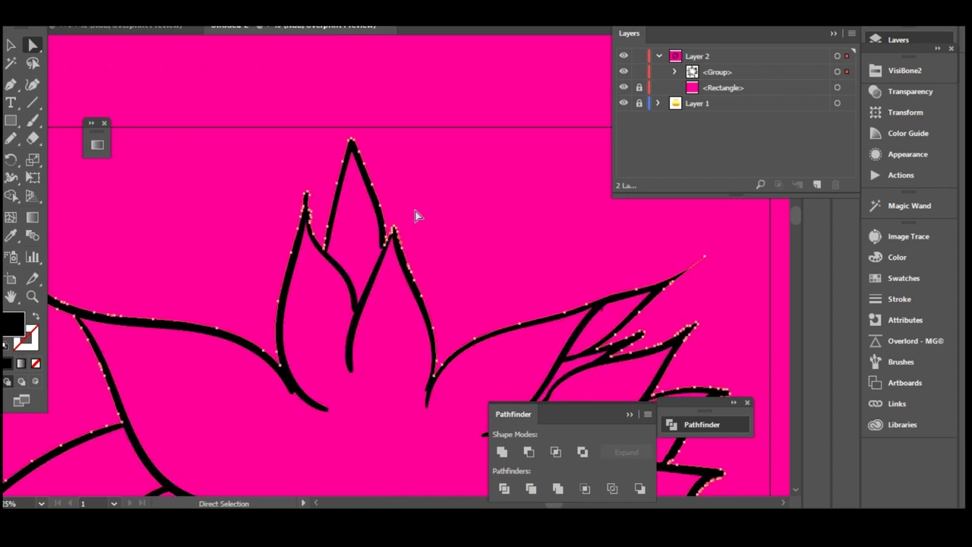
pyautogui.press('n')
pyautogui.moveTo(397, 208)
pyautogui.mouseDown()
pyautogui.moveTo(409, 219)
pyautogui.moveTo(404, 249)
pyautogui.mouseUp()
pyautogui.moveTo(390, 205); pyautogui.dragTo(407, 240)
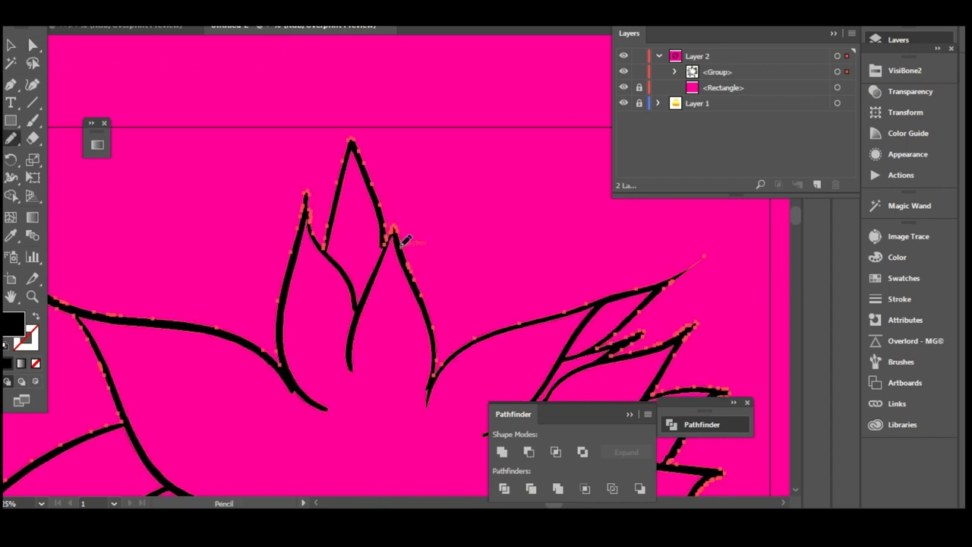
pyautogui.click(624, 87)
pyautogui.moveTo(429, 149); pyautogui.dragTo(469, 169)
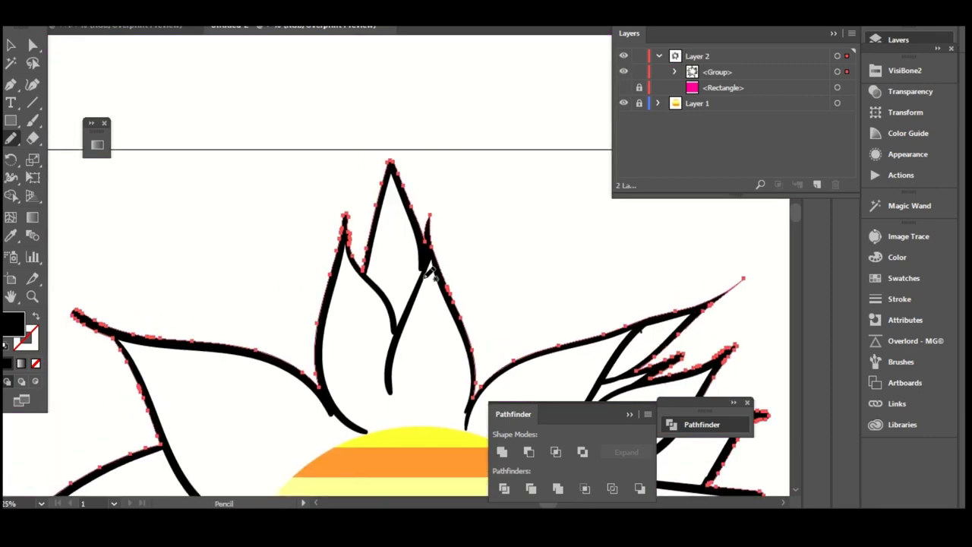
# - Reshape the central top flame's inner contour with the Pencil tool, adding a pointed spike beneath its tip
pyautogui.keyDown('ctrl'); pyautogui.click(424, 218); pyautogui.keyUp('ctrl')
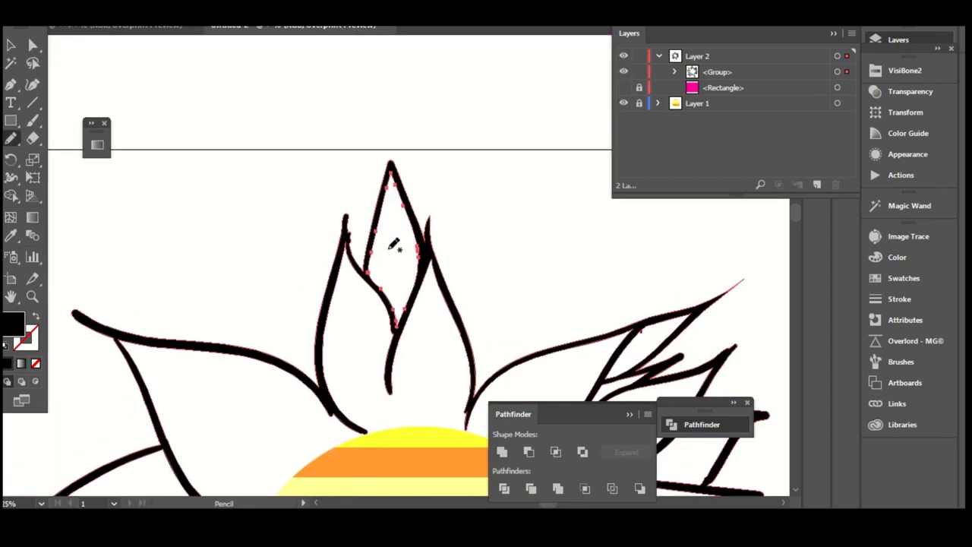
pyautogui.scroll(1, 393, 243)
pyautogui.moveTo(400, 217)
pyautogui.mouseDown()
pyautogui.moveTo(424, 215)
pyautogui.moveTo(422, 270)
pyautogui.mouseUp()
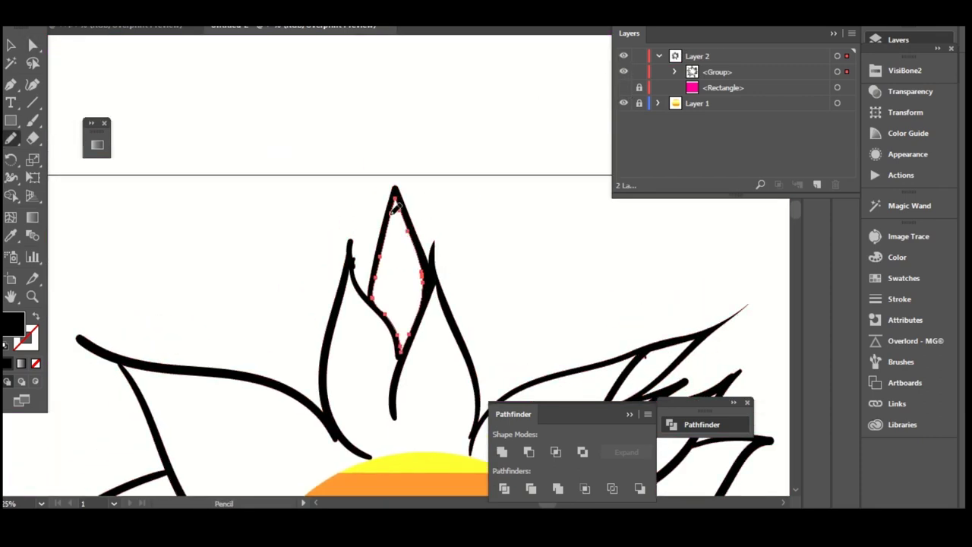
pyautogui.hotkey('ctrl', 'z')
pyautogui.hotkey('ctrl', 'z')
pyautogui.hotkey('ctrl', 'z')
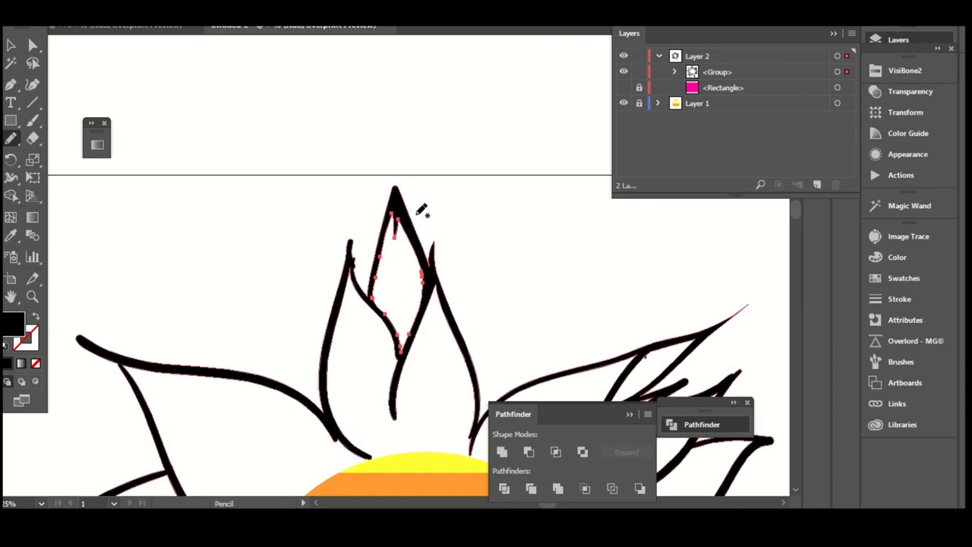
# - Add small jagged points to the central top flame's outer tip with the Pencil tool
pyautogui.press('a')
pyautogui.hotkey('ctrl', 'a')
pyautogui.press('n')
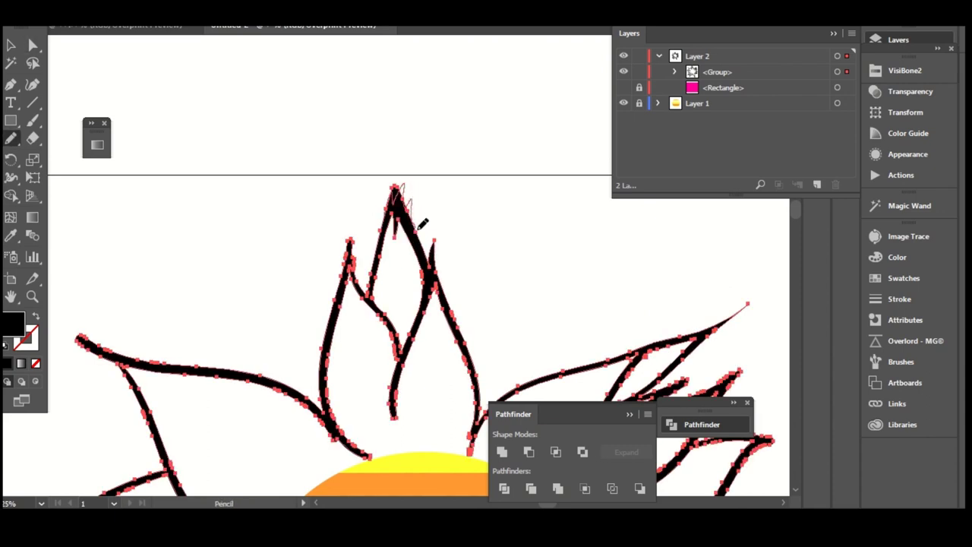
pyautogui.scroll(-2, 455, 205)
pyautogui.hotkey('ctrl', 'shift', 'a')
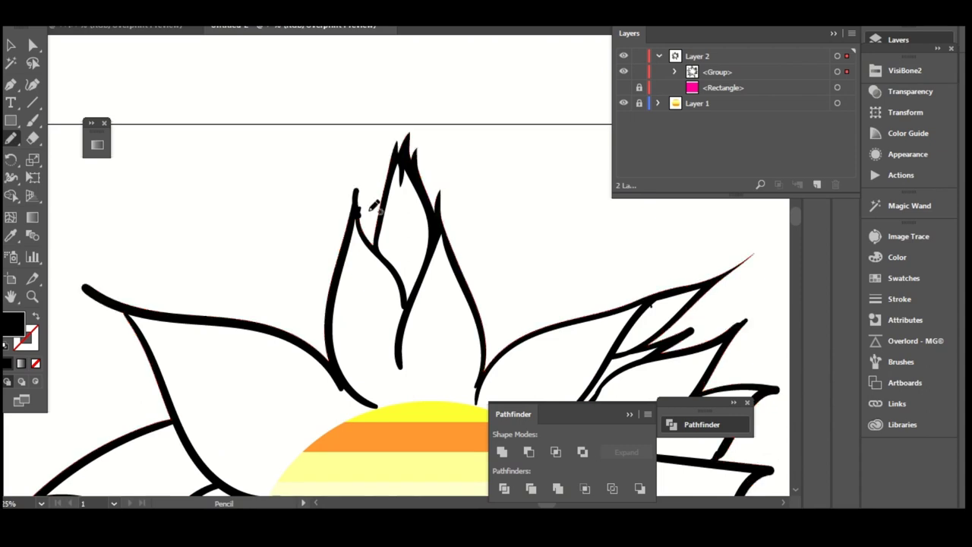
# - Sharpen the left-hand top flame's tip and add another spike inside the central flame
pyautogui.hotkey('ctrl', 'a')
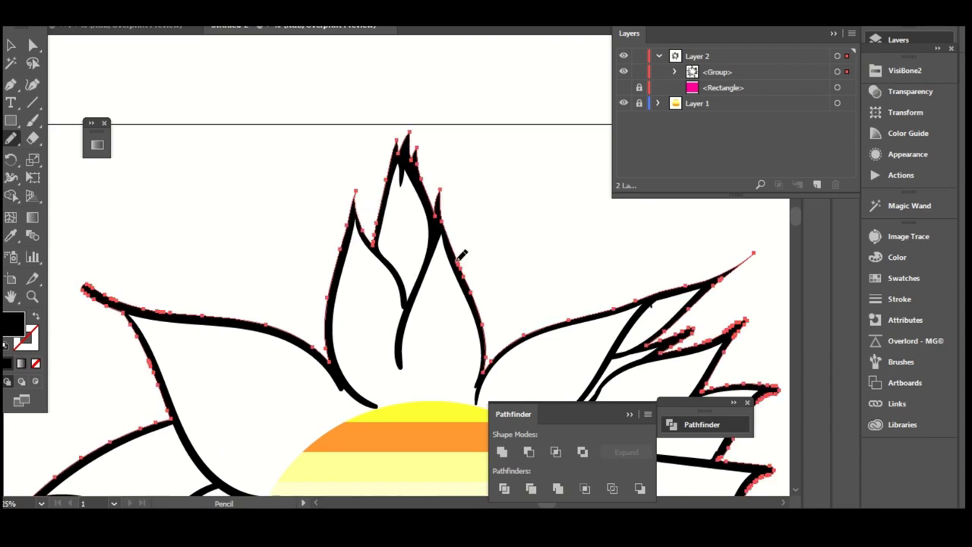
pyautogui.moveTo(567, 263); pyautogui.dragTo(453, 227)
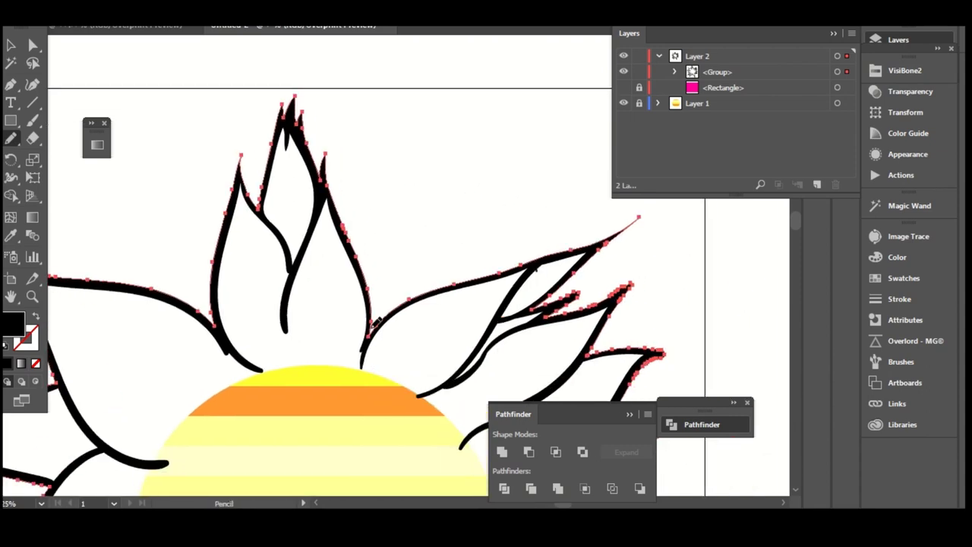
pyautogui.moveTo(374, 322); pyautogui.dragTo(500, 389)
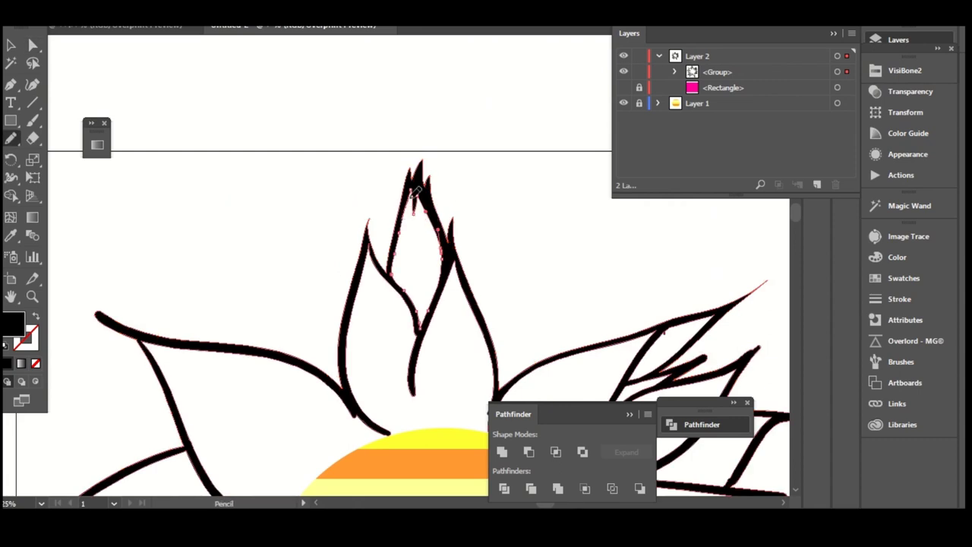
# - Redraw the upper-left flame's tip as a sharp point and taper the flame line ends near the sun
pyautogui.moveTo(158, 312); pyautogui.dragTo(257, 213)
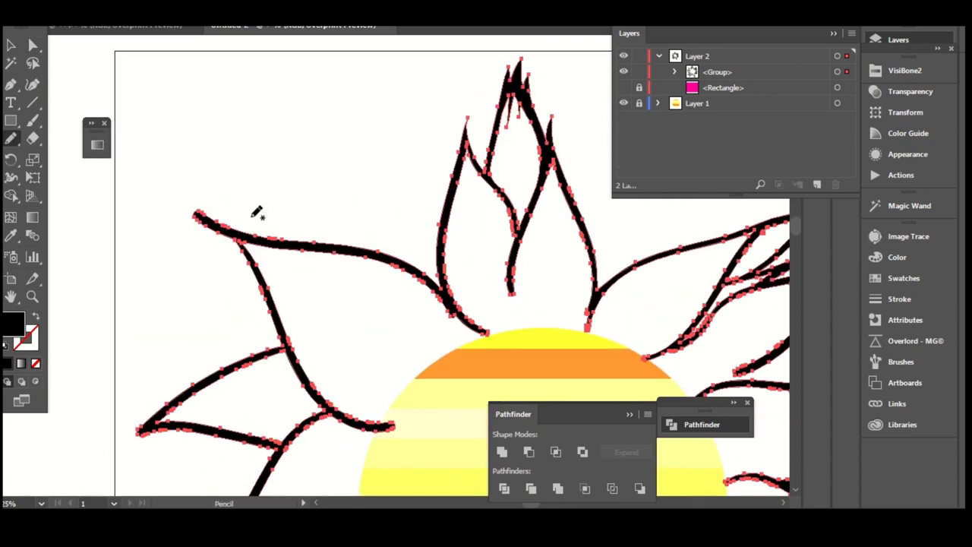
pyautogui.scroll(-2, 447, 239)
pyautogui.hscroll(2, 447, 238)
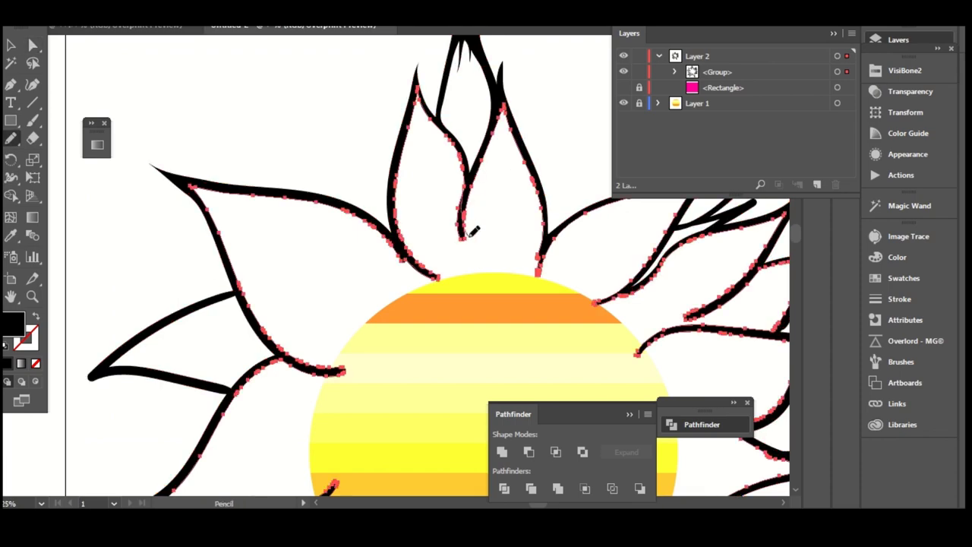
pyautogui.scroll(-1, 460, 209)
pyautogui.hscroll(1, 460, 208)
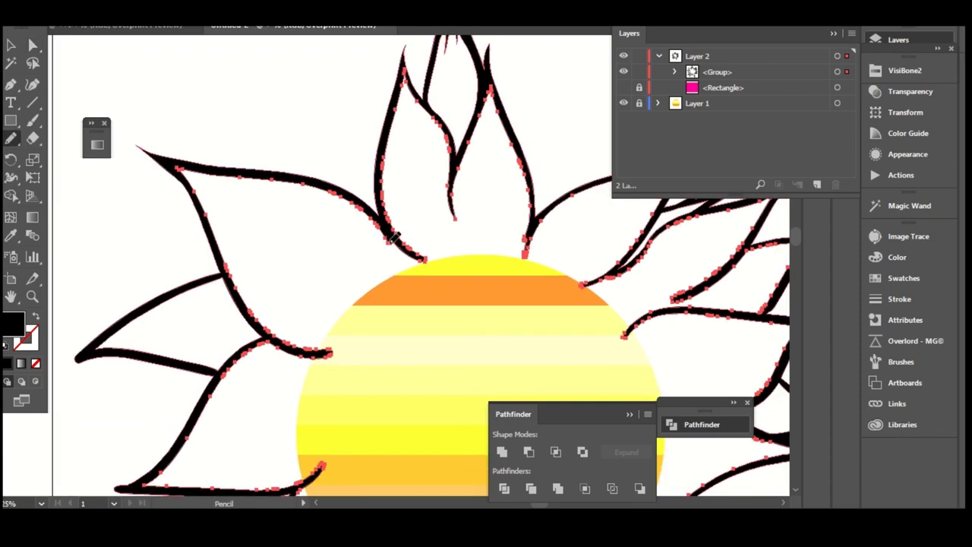
# - Sharpen the small left flame's tip and draw tapered shading spikes inside it with the Pencil tool
pyautogui.moveTo(278, 340)
pyautogui.mouseDown()
pyautogui.moveTo(347, 242)
pyautogui.moveTo(454, 204)
pyautogui.mouseUp()
pyautogui.keyDown('ctrl'); pyautogui.click(317, 243); pyautogui.keyUp('ctrl')
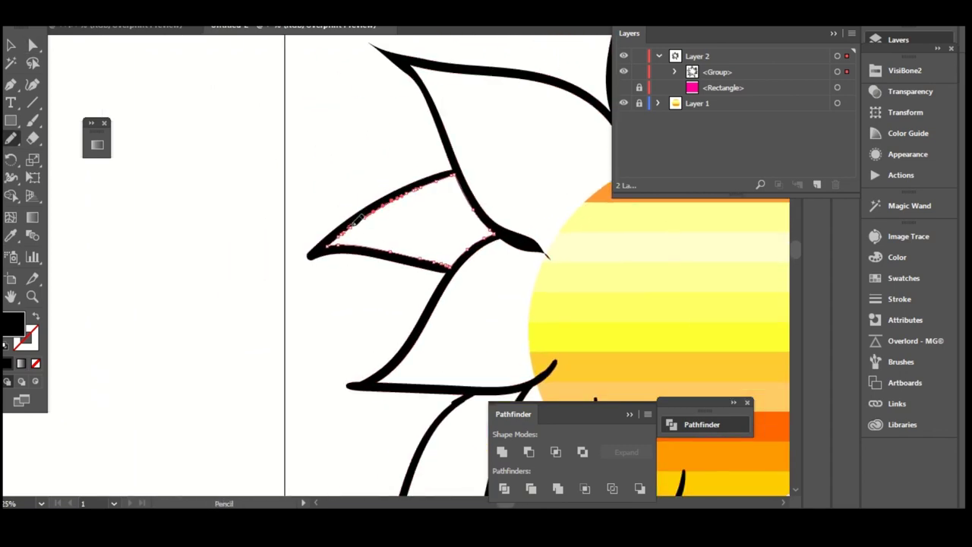
pyautogui.moveTo(398, 219)
pyautogui.mouseDown()
pyautogui.moveTo(335, 242)
pyautogui.moveTo(339, 256)
pyautogui.mouseUp()
pyautogui.keyDown('ctrl'); pyautogui.click(372, 203); pyautogui.keyUp('ctrl')
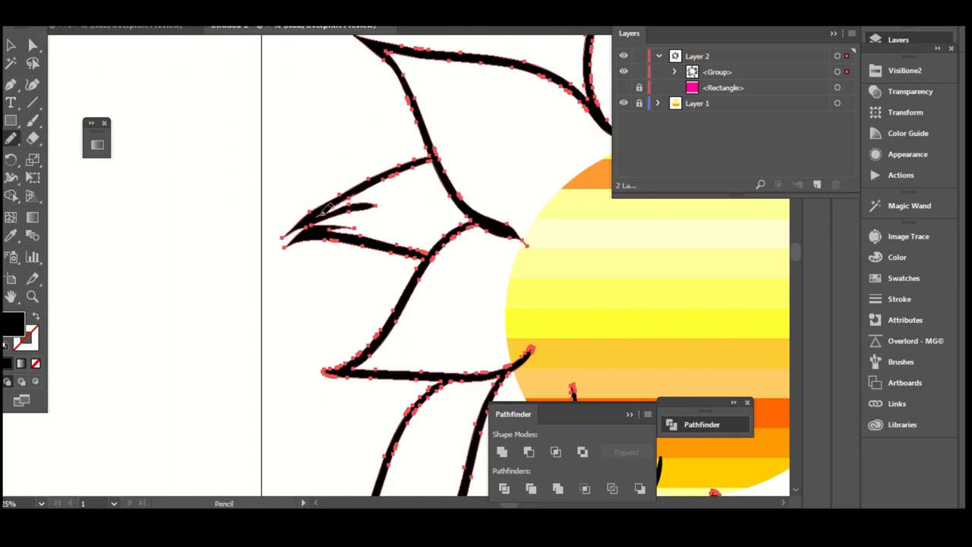
pyautogui.moveTo(332, 215); pyautogui.dragTo(312, 219)
pyautogui.keyDown('ctrl'); pyautogui.click(340, 195); pyautogui.keyUp('ctrl')
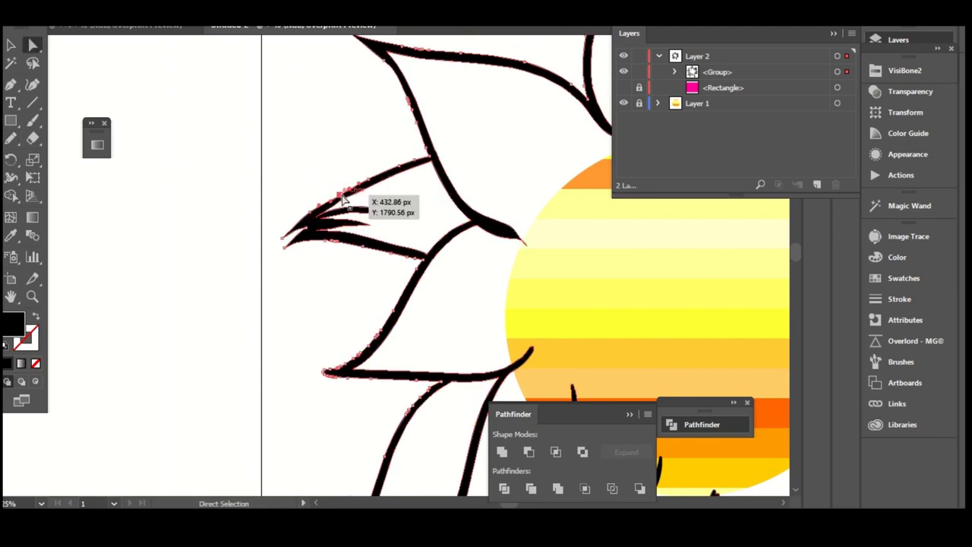
# - Redraw the tips of the left-hand flame and the outermost lower-left flame as sharp points with the Pencil tool
pyautogui.moveTo(353, 358)
pyautogui.mouseDown()
pyautogui.moveTo(291, 301)
pyautogui.moveTo(360, 225)
pyautogui.moveTo(386, 236)
pyautogui.mouseUp()
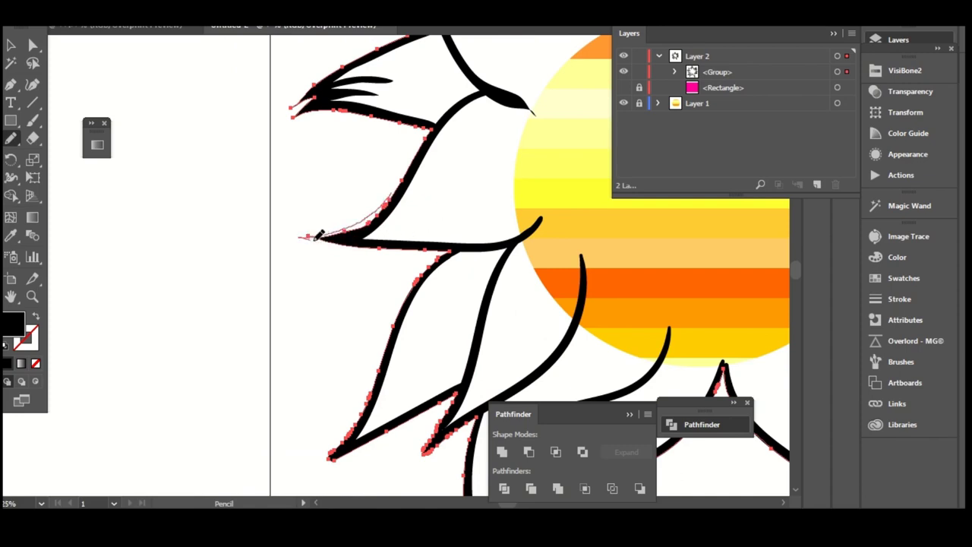
pyautogui.moveTo(317, 236); pyautogui.dragTo(299, 237)
pyautogui.moveTo(339, 428); pyautogui.dragTo(332, 253)
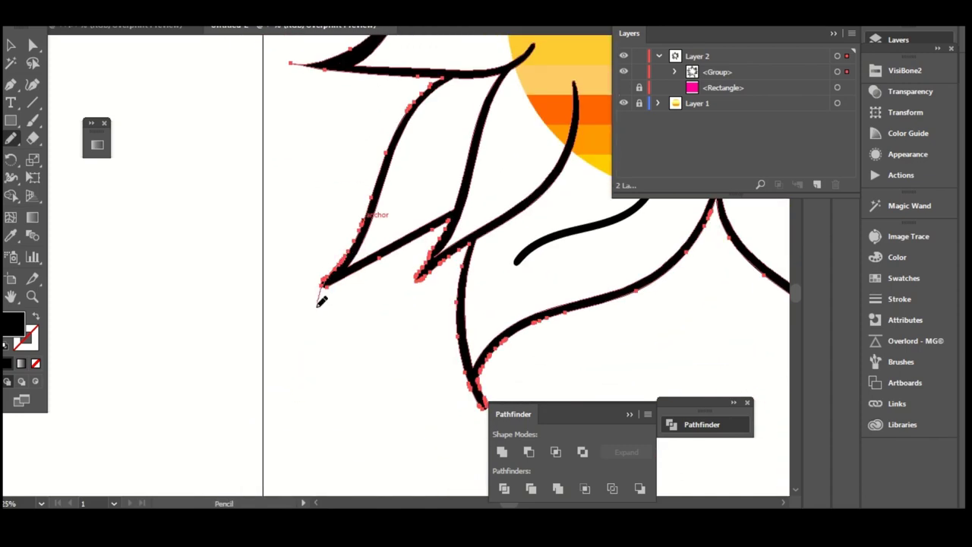
pyautogui.moveTo(318, 306); pyautogui.dragTo(391, 248)
# - Sharpen the tips of the second lower-left flame and the bottom-left flame with the Pencil tool
pyautogui.moveTo(450, 245)
pyautogui.mouseDown()
pyautogui.moveTo(405, 237)
pyautogui.moveTo(387, 259)
pyautogui.mouseUp()
pyautogui.moveTo(389, 256); pyautogui.dragTo(298, 204)
pyautogui.moveTo(370, 281); pyautogui.dragTo(337, 369)
pyautogui.moveTo(470, 253); pyautogui.dragTo(326, 371)
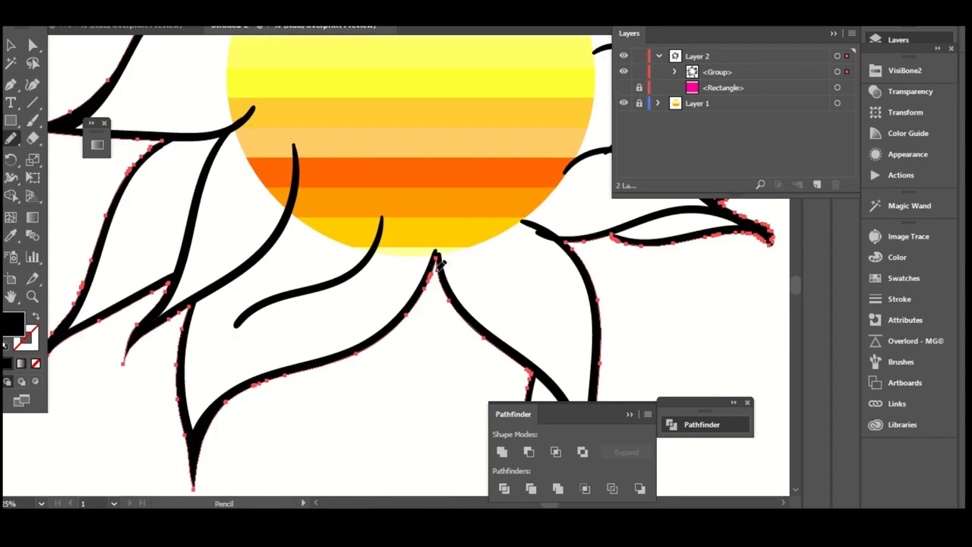
# - Redraw the outer end of the loose curved line below the sun as a forked, tapered tip
pyautogui.keyDown('ctrl'); pyautogui.click(345, 280); pyautogui.keyUp('ctrl')
pyautogui.moveTo(299, 304)
pyautogui.mouseDown()
pyautogui.moveTo(325, 270)
pyautogui.moveTo(293, 278)
pyautogui.mouseUp()
pyautogui.moveTo(547, 236); pyautogui.dragTo(352, 263)
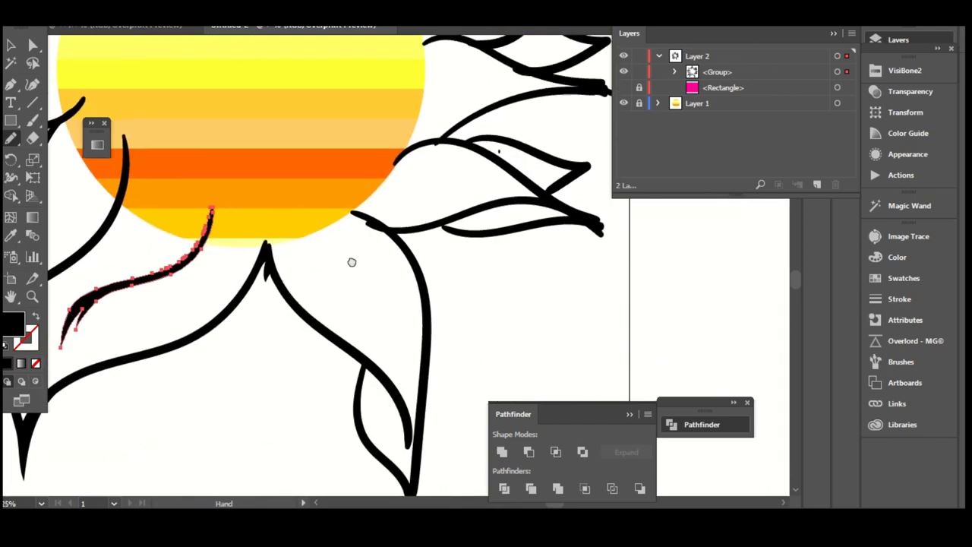
# - Taper the free end of the inner line in the bottom-right flame with the Pencil tool
pyautogui.hotkey('ctrl', 'a')
pyautogui.moveTo(447, 256); pyautogui.dragTo(426, 188)
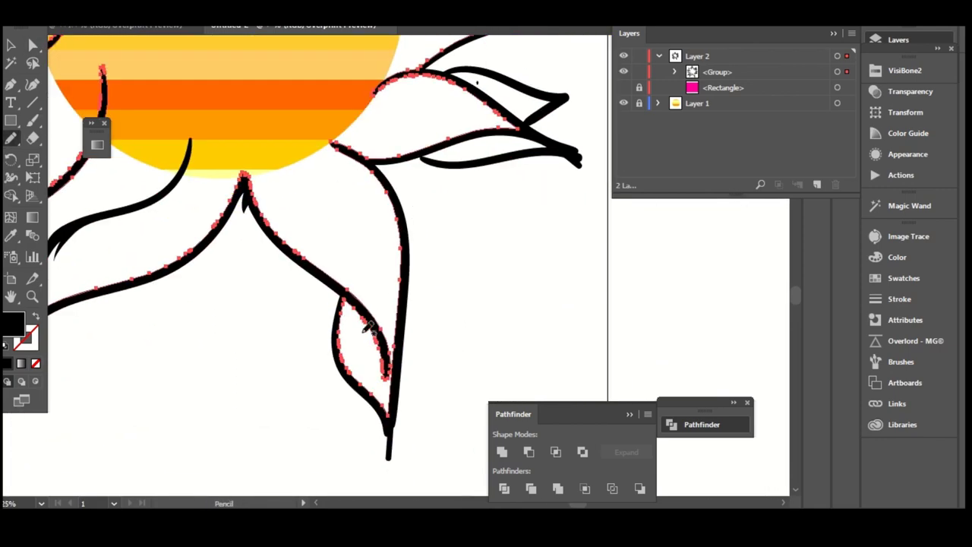
pyautogui.scroll(3, 463, 265)
pyautogui.hscroll(2, 462, 265)
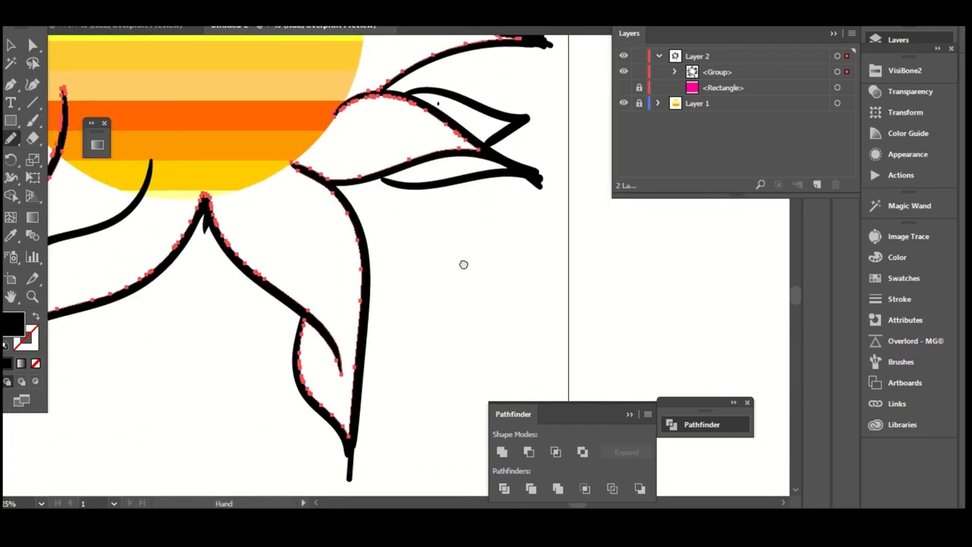
# - Redraw the blunt tips of the lower-right and middle-right flames as sharp, flared points
pyautogui.moveTo(520, 177); pyautogui.dragTo(514, 226)
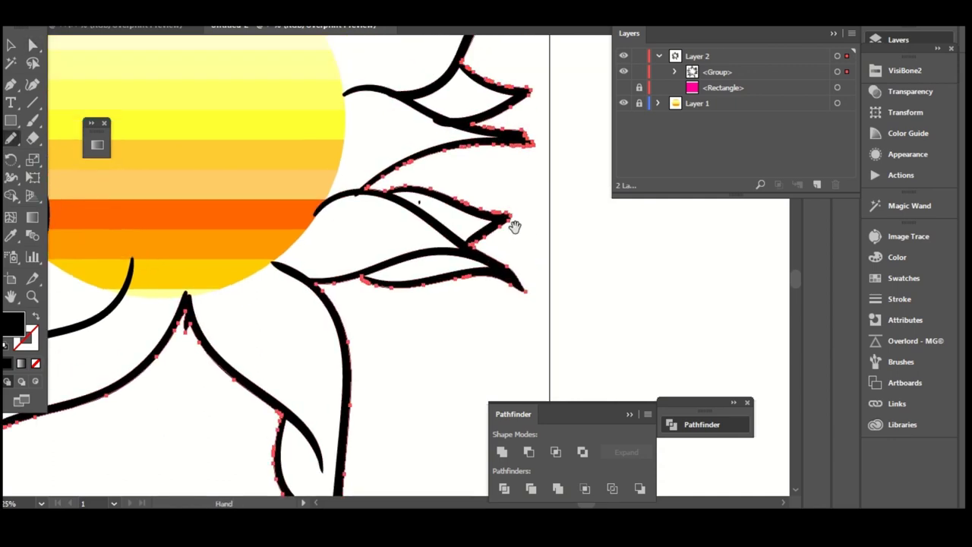
pyautogui.scroll(3, 501, 205)
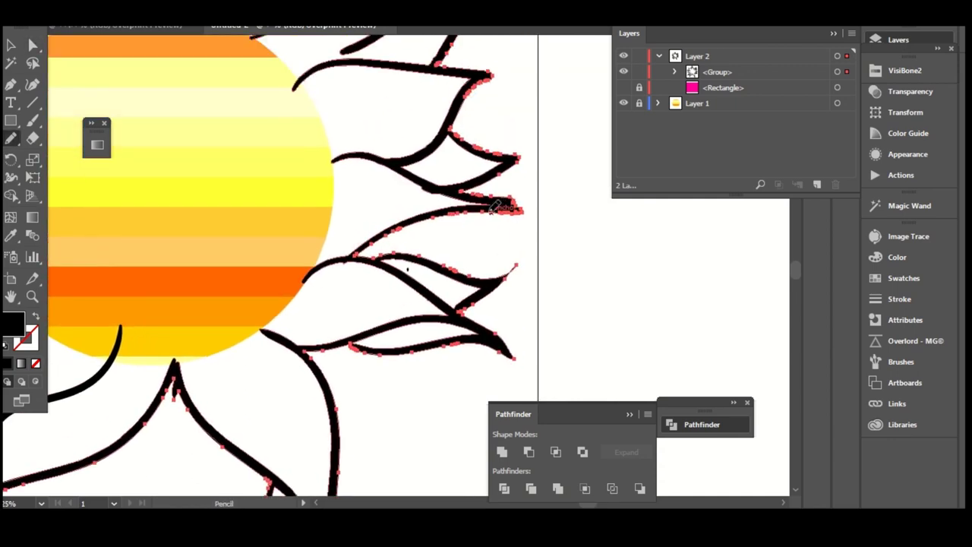
pyautogui.moveTo(515, 196); pyautogui.dragTo(426, 182)
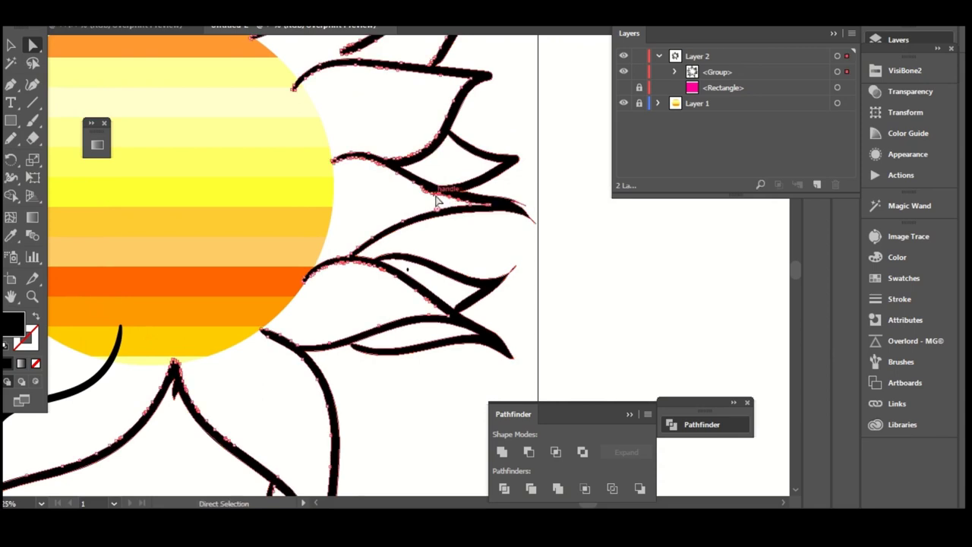
pyautogui.moveTo(525, 171); pyautogui.dragTo(512, 230)
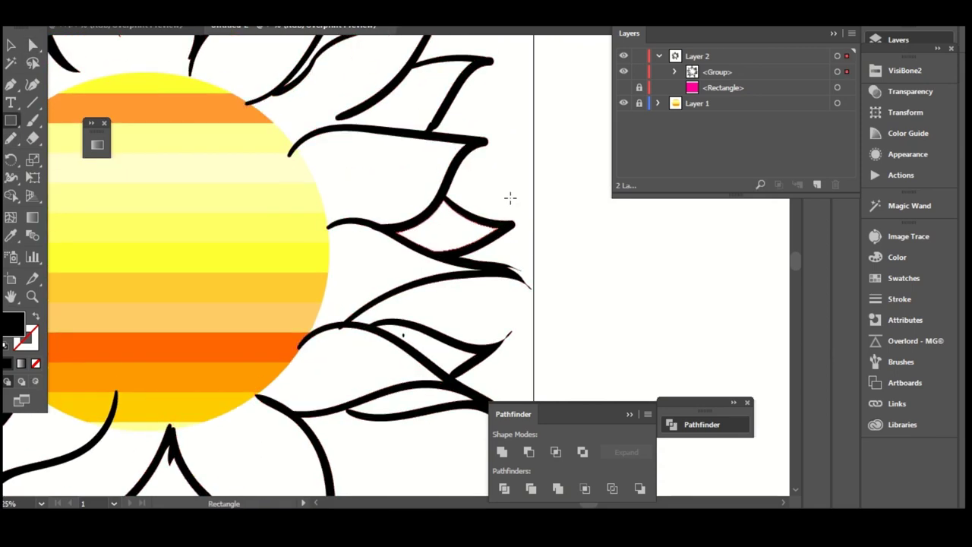
# - Draw pointed, forked tips on the remaining right-hand and upper-right flames with the Pencil tool
pyautogui.moveTo(445, 201)
pyautogui.mouseDown()
pyautogui.moveTo(491, 221)
pyautogui.moveTo(524, 207)
pyautogui.moveTo(532, 282)
pyautogui.mouseUp()
pyautogui.moveTo(478, 113)
pyautogui.mouseDown()
pyautogui.moveTo(462, 191)
pyautogui.moveTo(441, 180)
pyautogui.mouseUp()
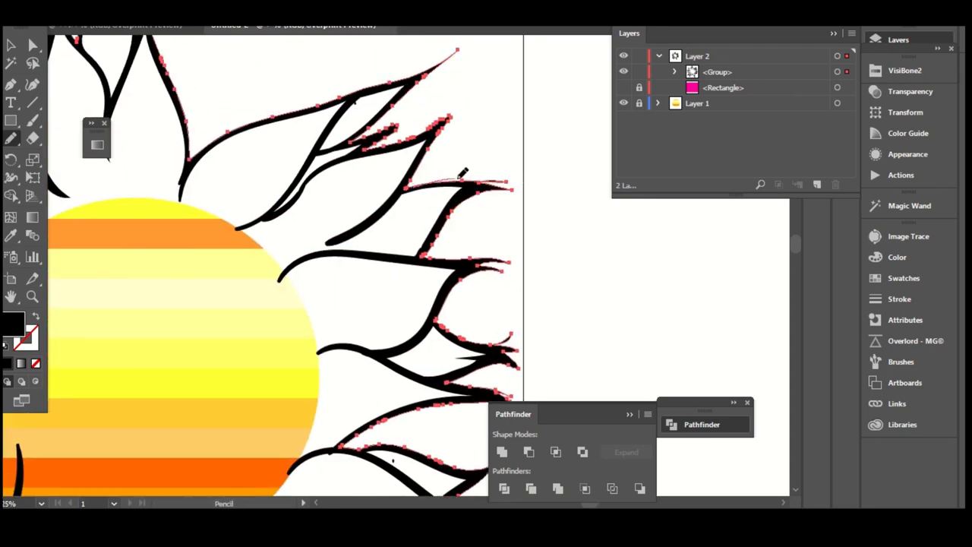
pyautogui.moveTo(484, 139); pyautogui.dragTo(484, 227)
pyautogui.moveTo(459, 198); pyautogui.dragTo(443, 203)
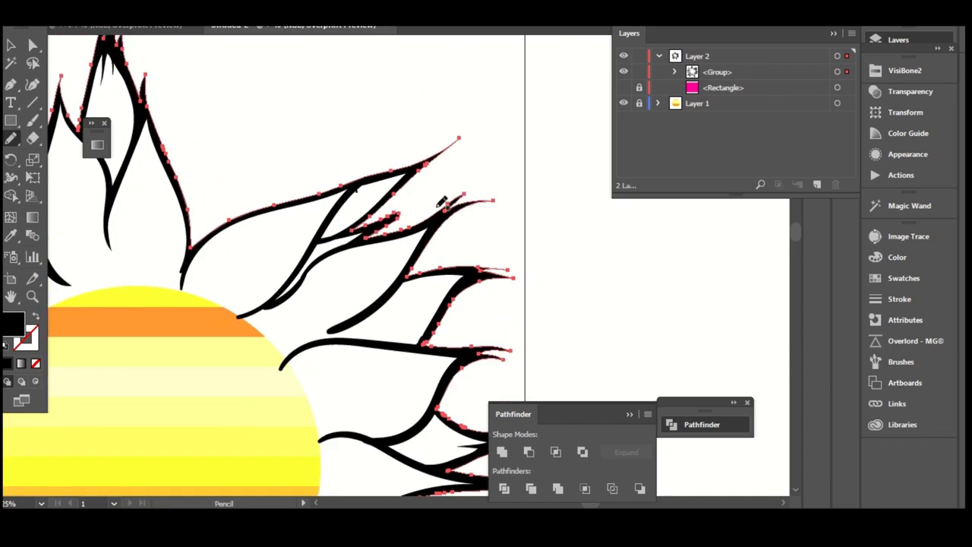
pyautogui.scroll(-2, 448, 199)
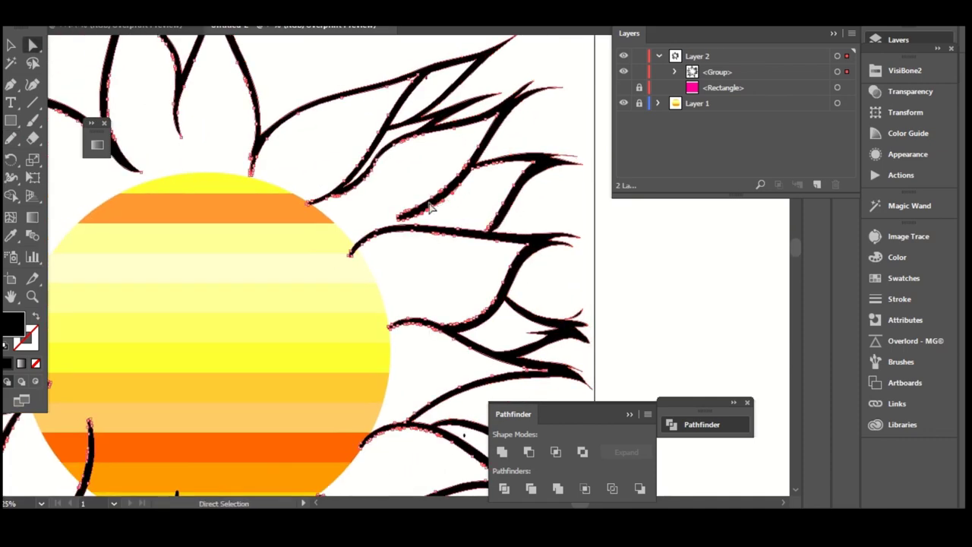
# - Taper the loose inner line end of the upper-right flame to a fine point and deselect the artwork
pyautogui.moveTo(455, 180)
pyautogui.mouseDown()
pyautogui.moveTo(471, 170)
pyautogui.moveTo(463, 191)
pyautogui.moveTo(471, 191)
pyautogui.moveTo(529, 164)
pyautogui.moveTo(579, 159)
pyautogui.mouseUp()
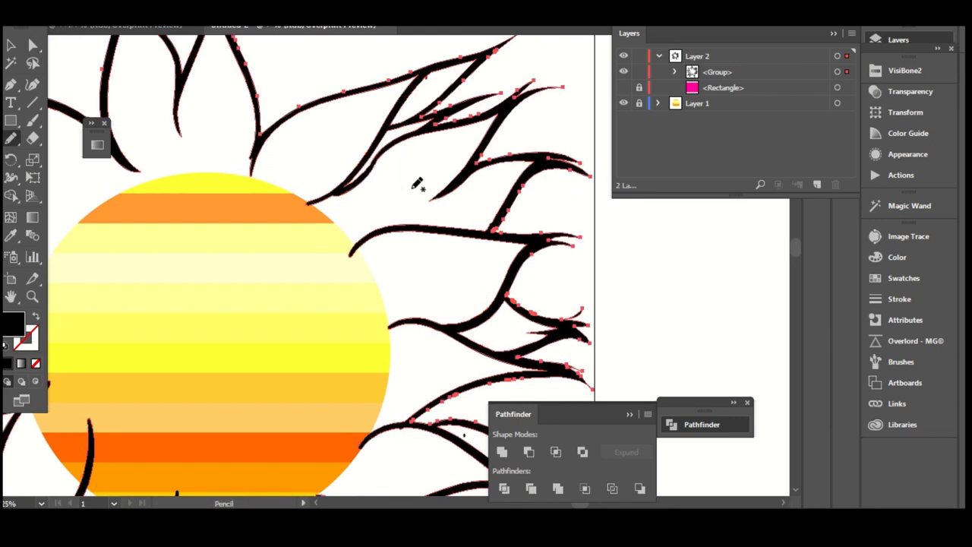
pyautogui.moveTo(419, 183); pyautogui.dragTo(427, 234)
pyautogui.hotkey('ctrl', '-')
pyautogui.press('a')
pyautogui.click(506, 205)
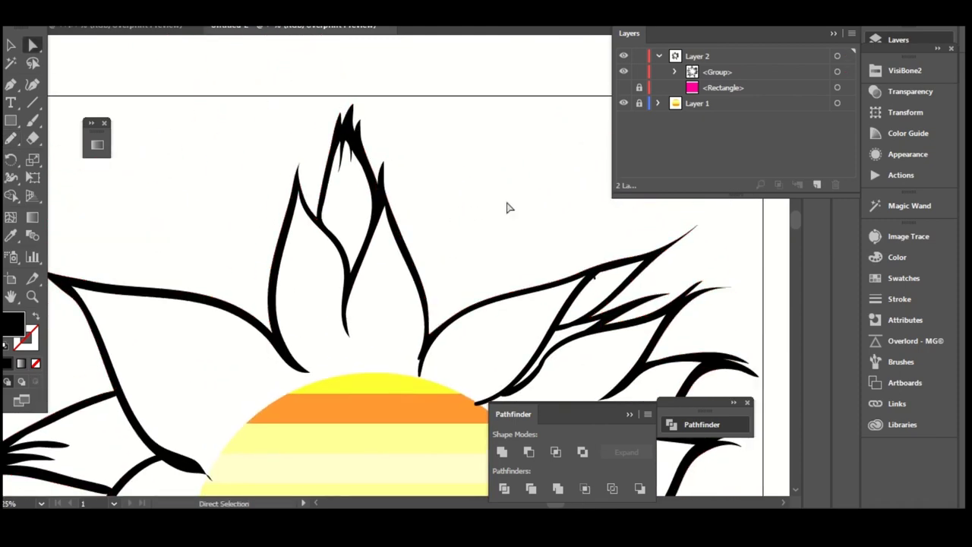
# - Try to sharpen the bottom-right flame's tip with the Pencil tool while viewing the whole artboard
pyautogui.hotkey('ctrl', '0')
pyautogui.hotkey('ctrl', '+')
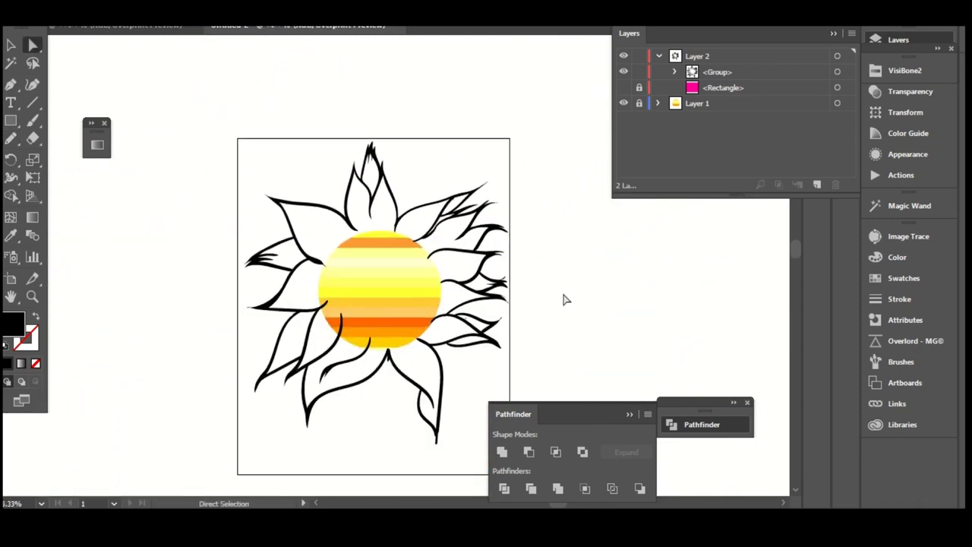
pyautogui.scroll(-3, 442, 285)
pyautogui.click(411, 315)
pyautogui.press('n')
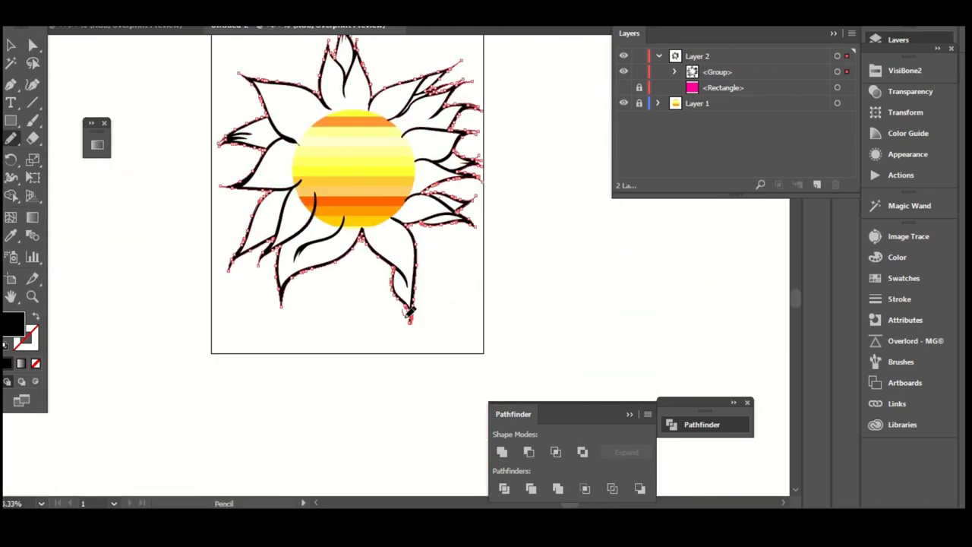
pyautogui.moveTo(414, 334); pyautogui.dragTo(406, 279)
pyautogui.moveTo(561, 160)
pyautogui.mouseDown()
pyautogui.moveTo(572, 203)
pyautogui.moveTo(596, 226)
pyautogui.mouseUp()
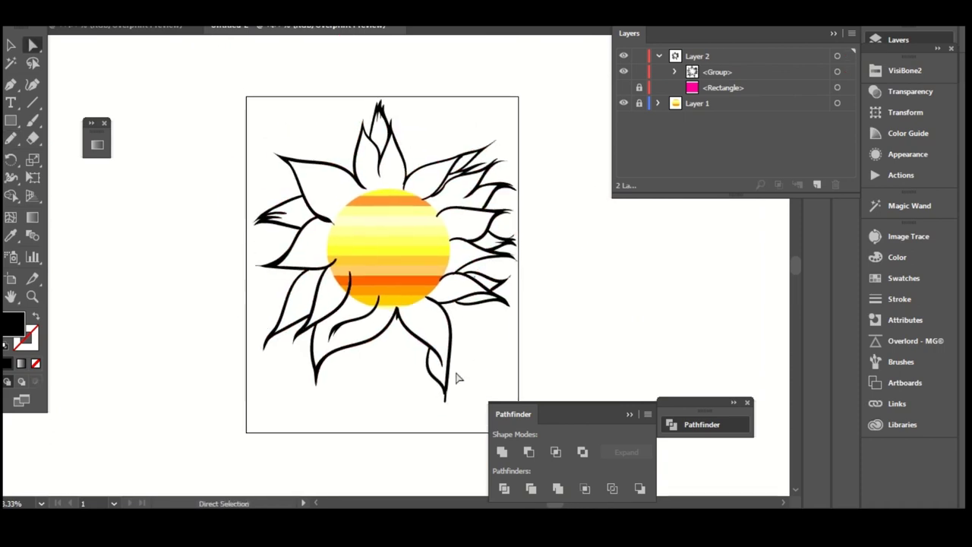
# - Try painting a flame line below the sun using the Paintbrush with a 7 pt stroke, then undo it
pyautogui.press('b')
pyautogui.press('F5')
pyautogui.click(228, 24)
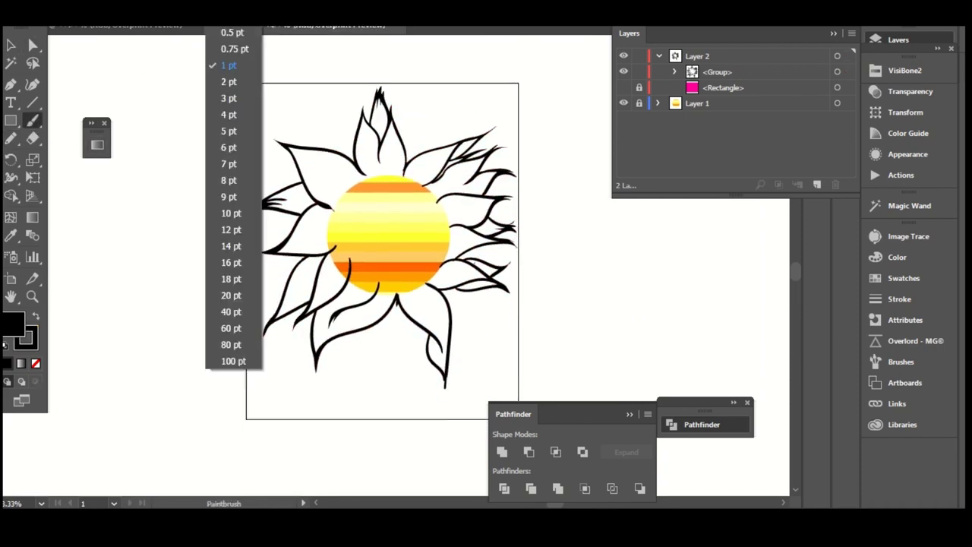
pyautogui.click(229, 164)
pyautogui.moveTo(383, 321); pyautogui.dragTo(354, 305)
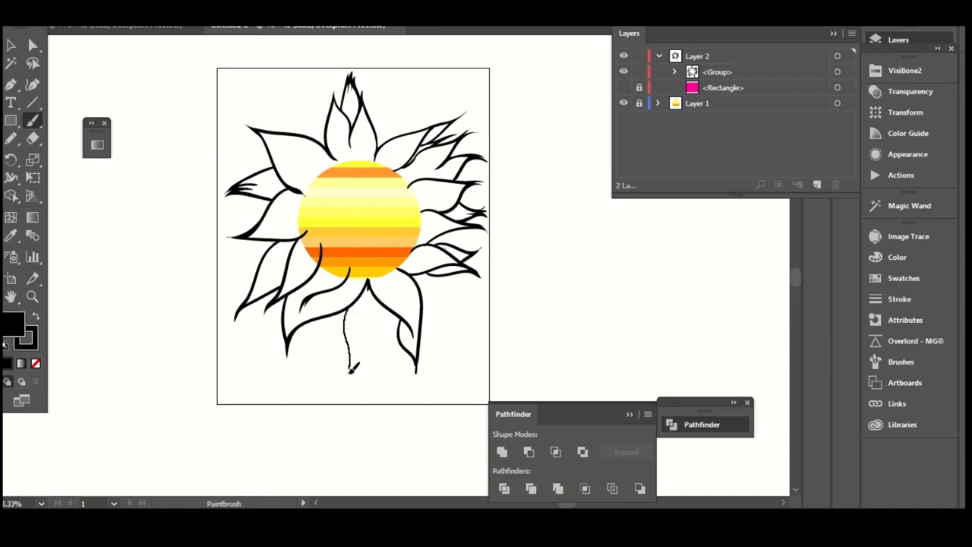
pyautogui.hotkey('ctrl', 'z')
# - Set the brush stroke to 10 pt and paint a curved flame with feathered tip strokes directly below the sun
pyautogui.click(228, 24)
pyautogui.click(234, 210)
pyautogui.moveTo(346, 311); pyautogui.dragTo(345, 354)
pyautogui.hotkey('ctrl', 'z')
pyautogui.moveTo(345, 312)
pyautogui.mouseDown()
pyautogui.moveTo(331, 369)
pyautogui.moveTo(364, 360)
pyautogui.moveTo(334, 372)
pyautogui.mouseUp()
pyautogui.moveTo(365, 332); pyautogui.dragTo(335, 376)
# - Paint extra flame outlines in the gaps at the lower right, beside the central top flame, and at the lower left
pyautogui.moveTo(434, 275)
pyautogui.mouseDown()
pyautogui.moveTo(453, 299)
pyautogui.moveTo(459, 315)
pyautogui.moveTo(454, 295)
pyautogui.moveTo(447, 303)
pyautogui.moveTo(459, 324)
pyautogui.moveTo(444, 328)
pyautogui.moveTo(457, 300)
pyautogui.moveTo(448, 326)
pyautogui.mouseUp()
pyautogui.hotkey('ctrl', 'z')
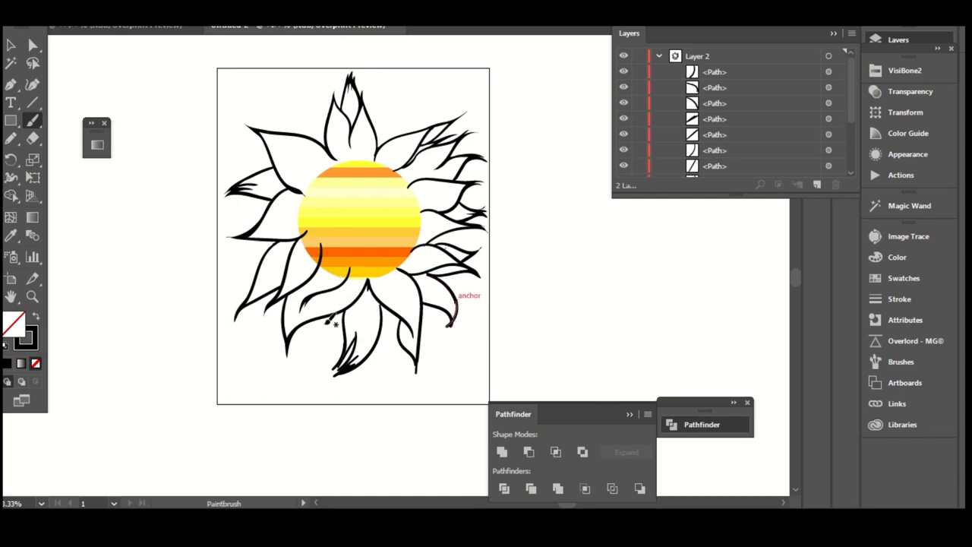
pyautogui.scroll(3, 332, 321)
pyautogui.keyDown('ctrl'); pyautogui.click(363, 242); pyautogui.keyUp('ctrl')
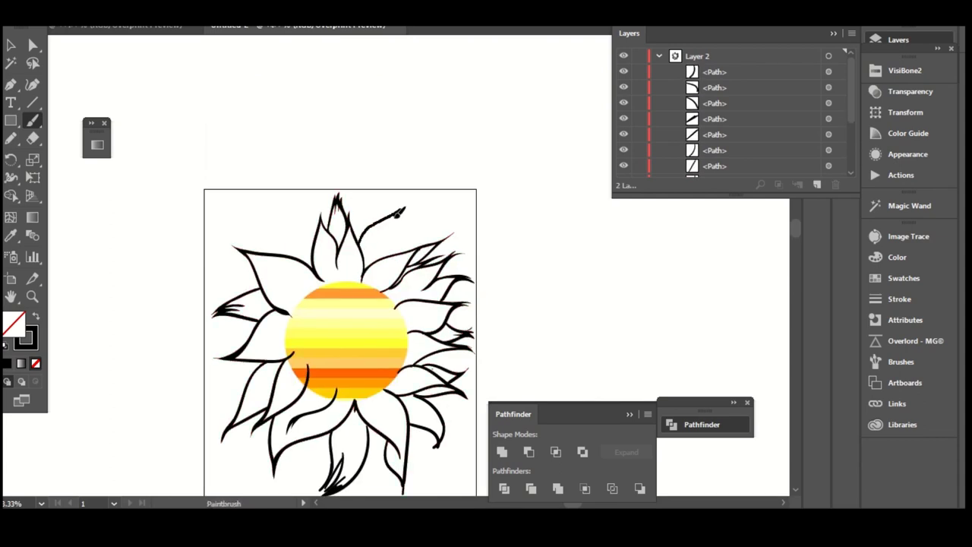
pyautogui.moveTo(396, 216); pyautogui.dragTo(382, 257)
pyautogui.moveTo(388, 341); pyautogui.dragTo(397, 238)
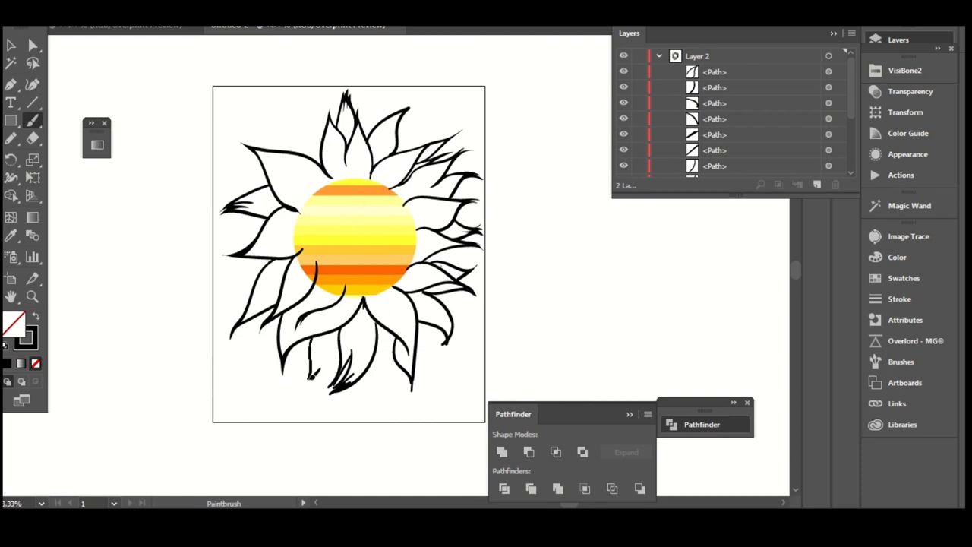
# - Expand the appearance of all flame strokes and unite them into one group
pyautogui.hotkey('ctrl', 'a')
pyautogui.click(133, 16)
pyautogui.click(178, 149)
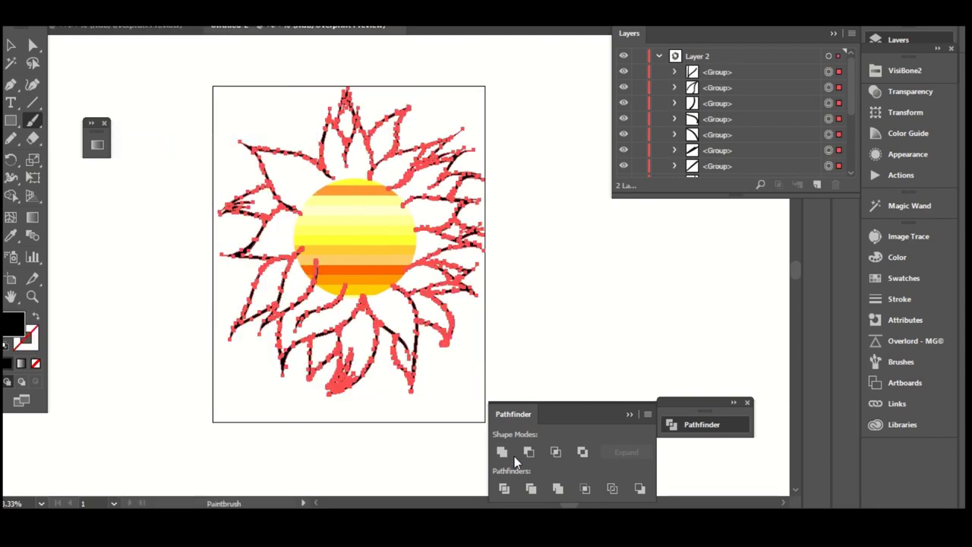
pyautogui.hotkey('ctrl', 'g')
pyautogui.click(592, 304)
# - Try to reshape the new bottom flame's spike and upper line end by moving anchors with the Direct Selection tool
pyautogui.scroll(3, 593, 304)
pyautogui.scroll(-3, 347, 238)
pyautogui.press('a')
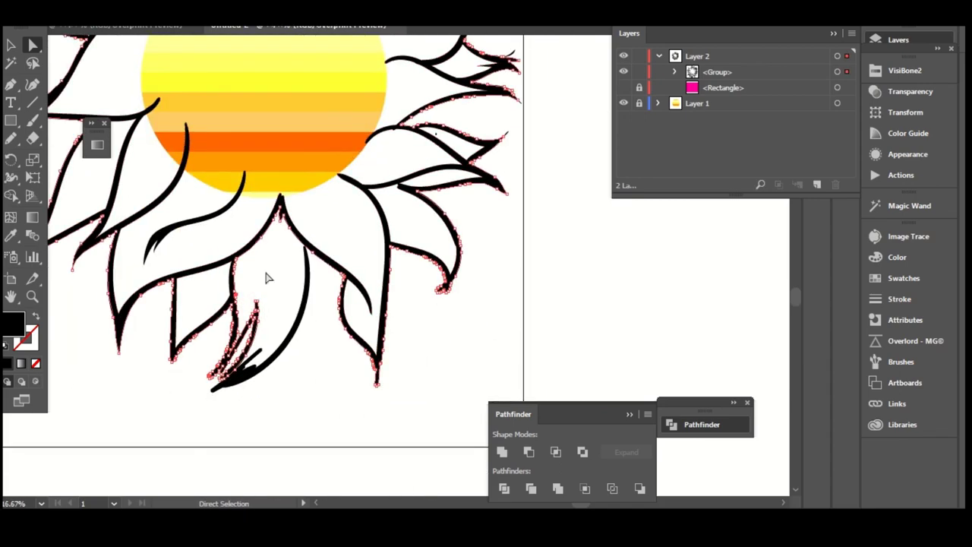
pyautogui.moveTo(262, 404); pyautogui.dragTo(315, 384)
pyautogui.click(376, 344)
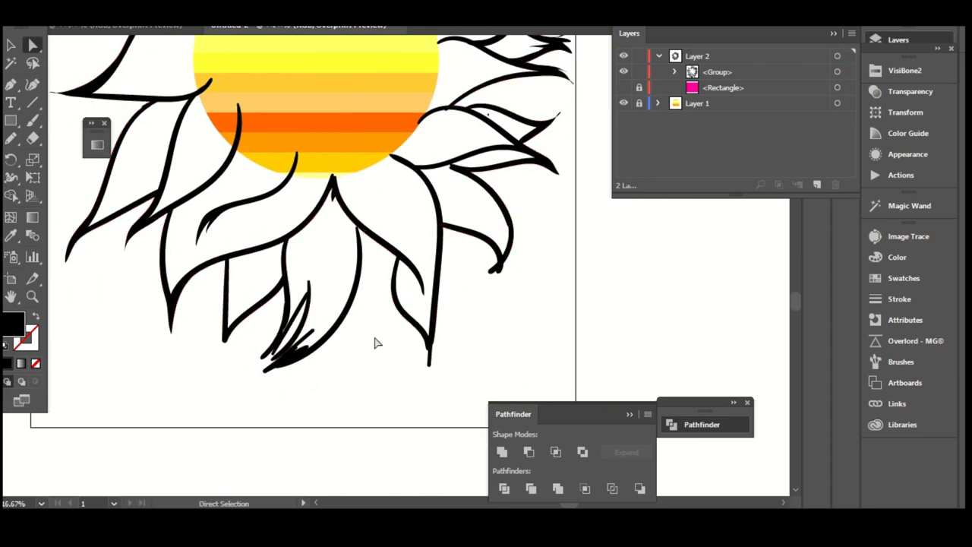
pyautogui.scroll(3, 376, 343)
pyautogui.click(391, 357)
pyautogui.moveTo(272, 448); pyautogui.dragTo(239, 433)
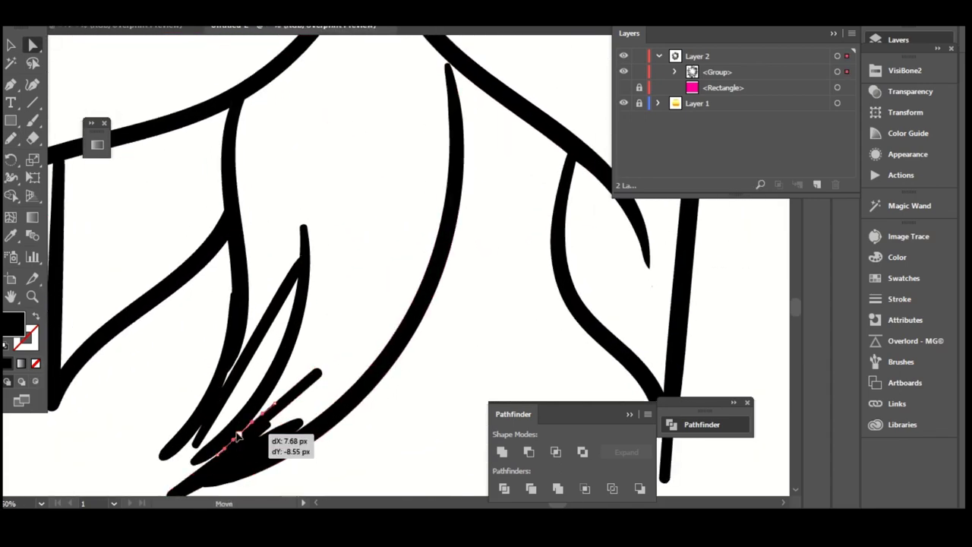
pyautogui.scroll(2, 458, 163)
pyautogui.moveTo(460, 154)
pyautogui.mouseDown()
pyautogui.moveTo(473, 159)
pyautogui.moveTo(464, 158)
pyautogui.mouseUp()
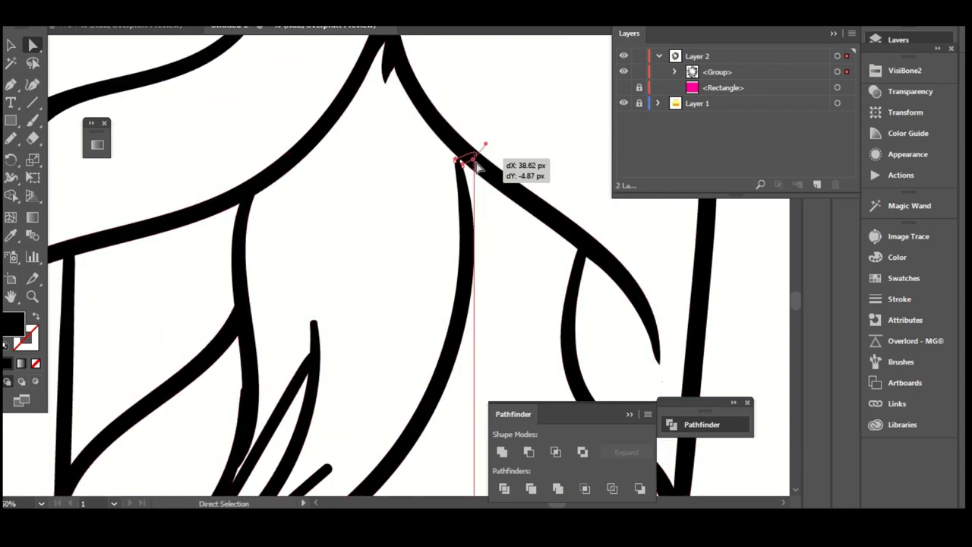
# - Taper the upper end of the bottom flame's long curve and sharpen its inner spikes with the Pencil tool
pyautogui.press('n')
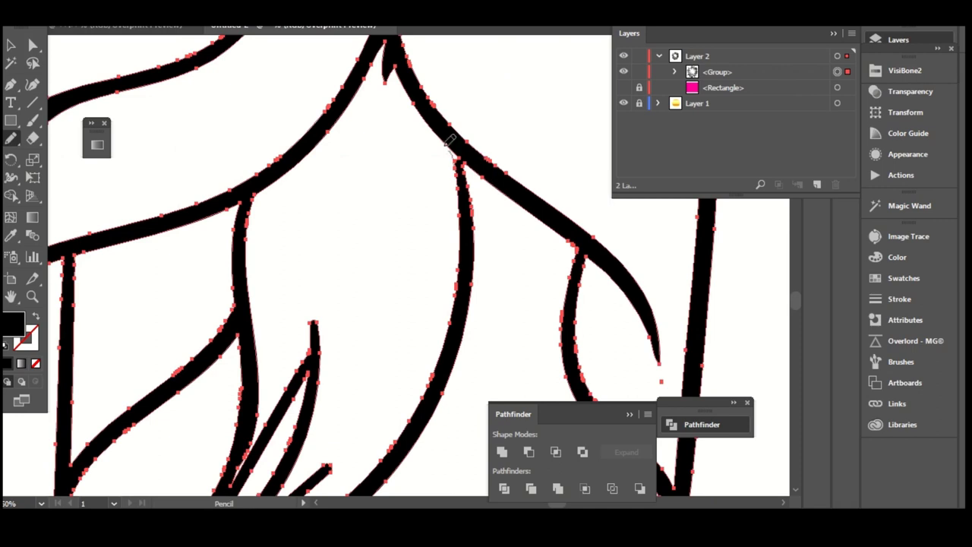
pyautogui.moveTo(427, 358); pyautogui.dragTo(476, 224)
pyautogui.moveTo(368, 181); pyautogui.dragTo(363, 188)
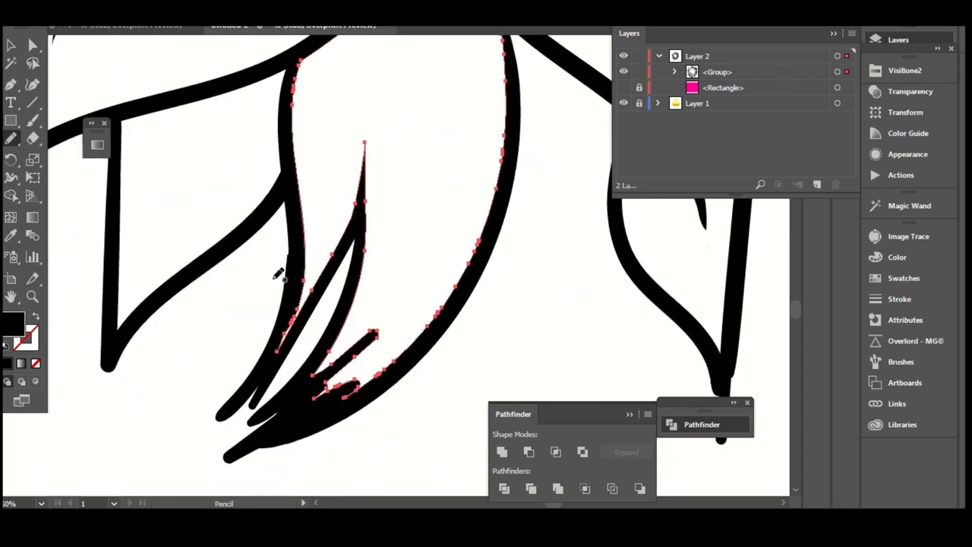
pyautogui.moveTo(348, 357); pyautogui.dragTo(440, 207)
pyautogui.moveTo(376, 311); pyautogui.dragTo(446, 237)
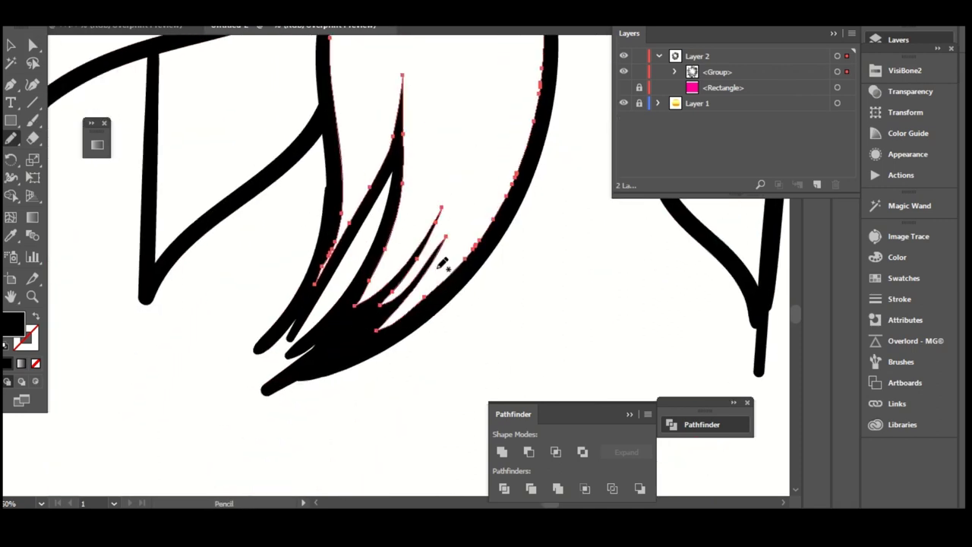
# - Redraw the outer ends of the bottom flame with the Pencil tool into long, separate pointed spikes
pyautogui.hotkey('ctrl', 'a')
pyautogui.moveTo(288, 324); pyautogui.dragTo(316, 290)
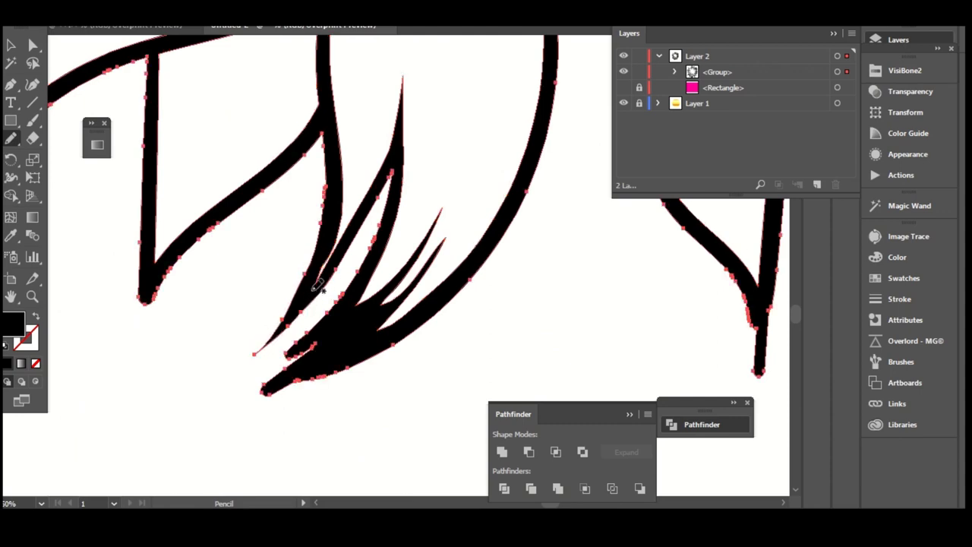
pyautogui.moveTo(328, 210); pyautogui.dragTo(279, 336)
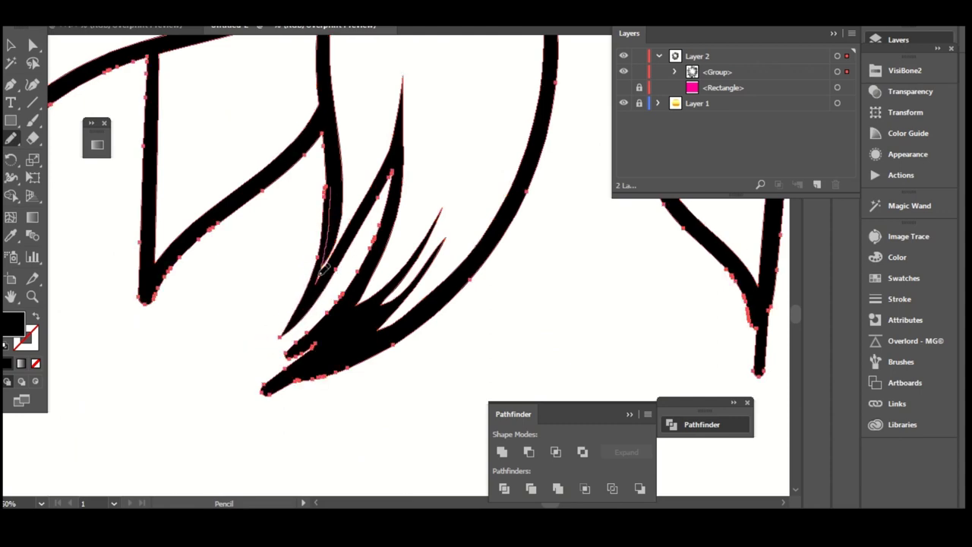
pyautogui.moveTo(324, 367); pyautogui.dragTo(327, 369)
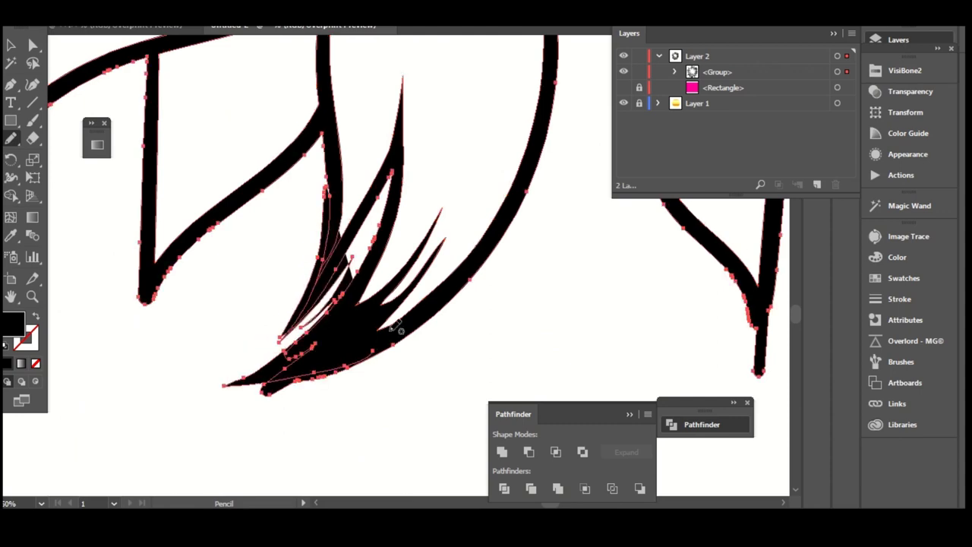
pyautogui.hotkey('ctrl', 'z')
pyautogui.moveTo(327, 221)
pyautogui.mouseDown()
pyautogui.moveTo(236, 365)
pyautogui.moveTo(343, 370)
pyautogui.moveTo(380, 341)
pyautogui.mouseUp()
pyautogui.moveTo(357, 272)
pyautogui.mouseDown()
pyautogui.moveTo(221, 393)
pyautogui.moveTo(312, 335)
pyautogui.mouseUp()
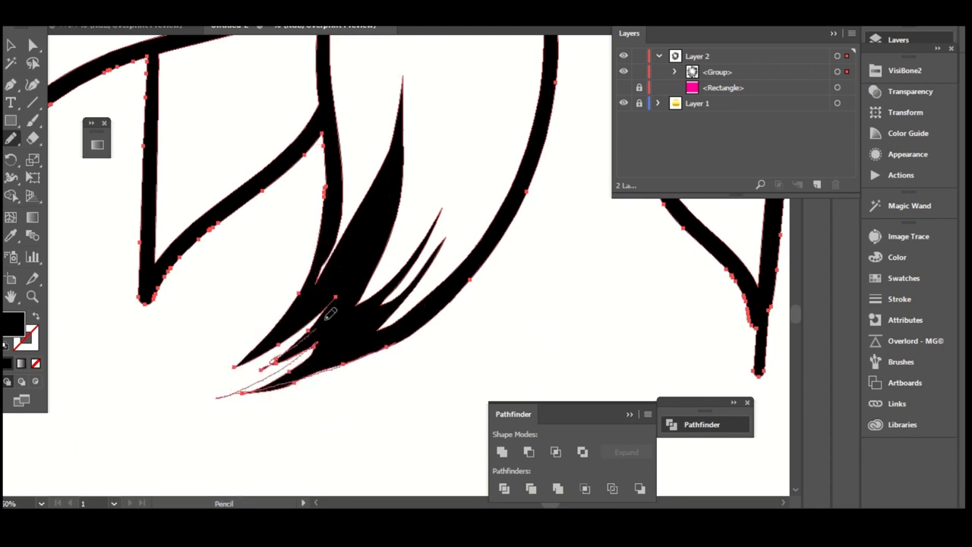
pyautogui.scroll(3, 353, 236)
pyautogui.moveTo(334, 253); pyautogui.dragTo(293, 377)
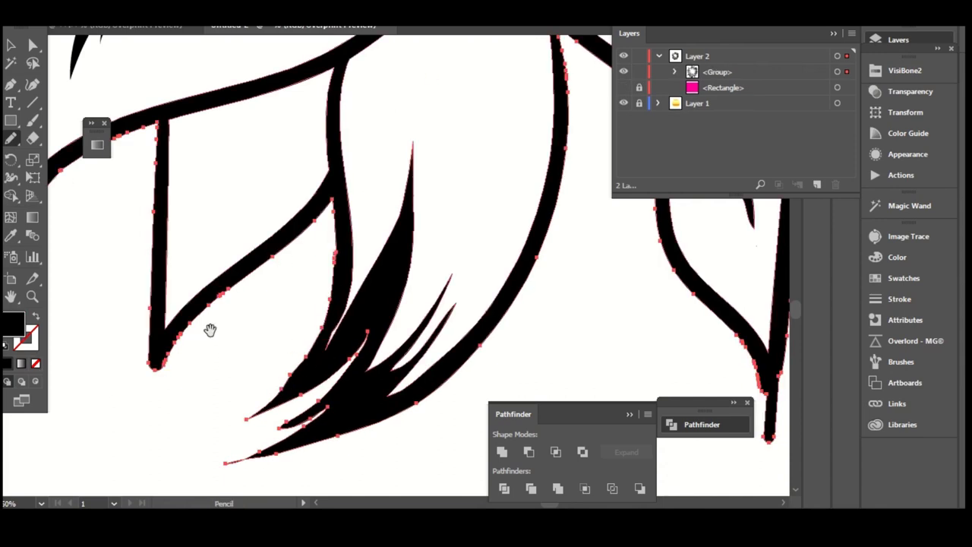
# - Sharpen the tip of the flame left of the bottom flame and reshape the bottom flame's inner spikes
pyautogui.moveTo(210, 329); pyautogui.dragTo(240, 295)
pyautogui.moveTo(180, 366); pyautogui.dragTo(182, 380)
pyautogui.moveTo(258, 280); pyautogui.dragTo(221, 401)
pyautogui.moveTo(448, 253)
pyautogui.mouseDown()
pyautogui.moveTo(402, 294)
pyautogui.moveTo(430, 270)
pyautogui.mouseUp()
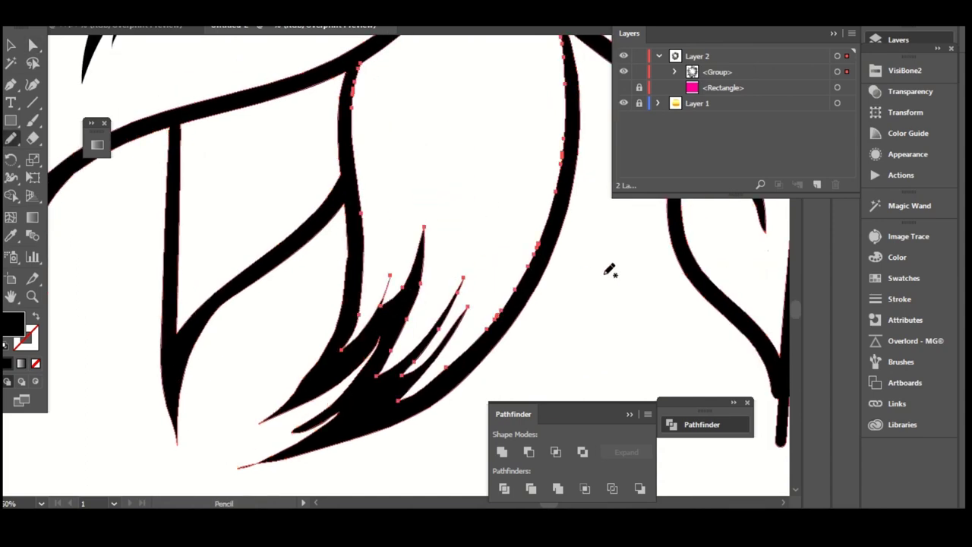
pyautogui.hotkey('ctrl', '0')
pyautogui.press('a')
pyautogui.click(430, 339)
pyautogui.click(540, 278)
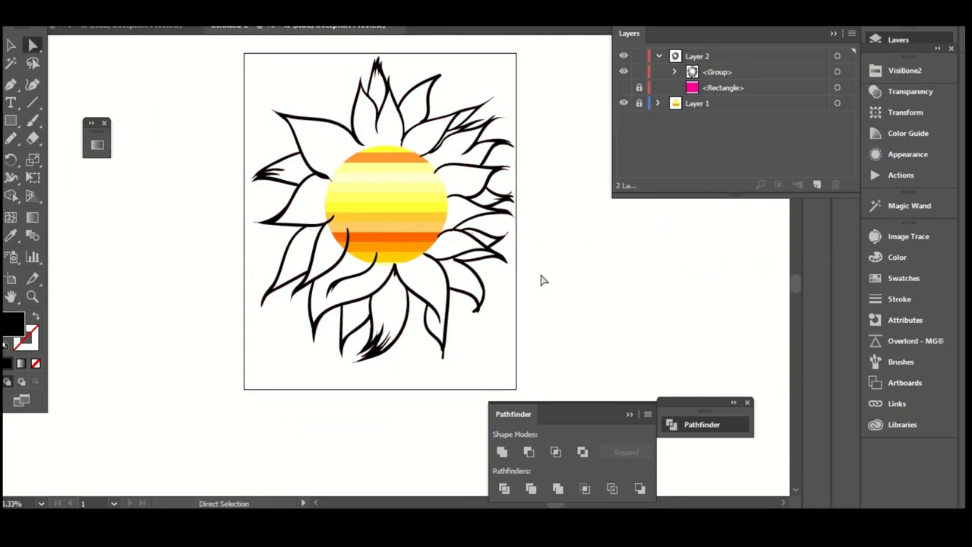
# - Taper the rounded tips of the two lower-right flames into points with the Pencil tool
pyautogui.scroll(2, 408, 254)
pyautogui.moveTo(407, 254); pyautogui.dragTo(326, 151)
pyautogui.hotkey('ctrl', 'a')
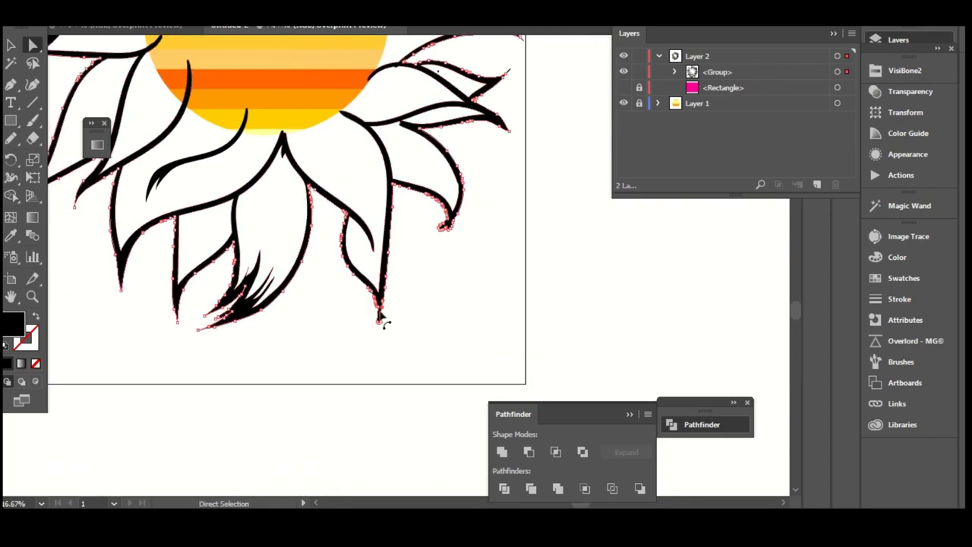
pyautogui.press('n')
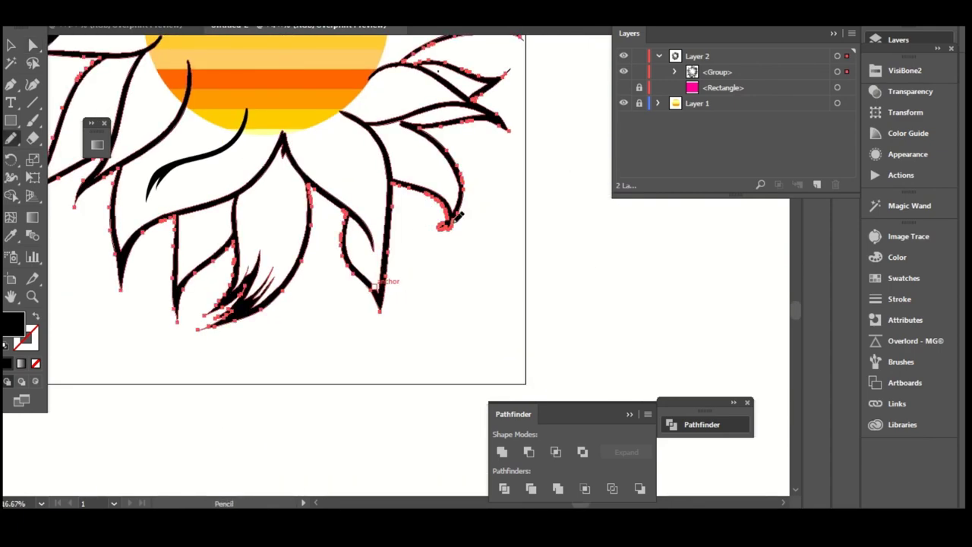
pyautogui.scroll(5, 497, 282)
# - Smooth the inner contour of the small lower-right flame where its upper line meets the neighbouring flame
pyautogui.press('a')
pyautogui.click(431, 275)
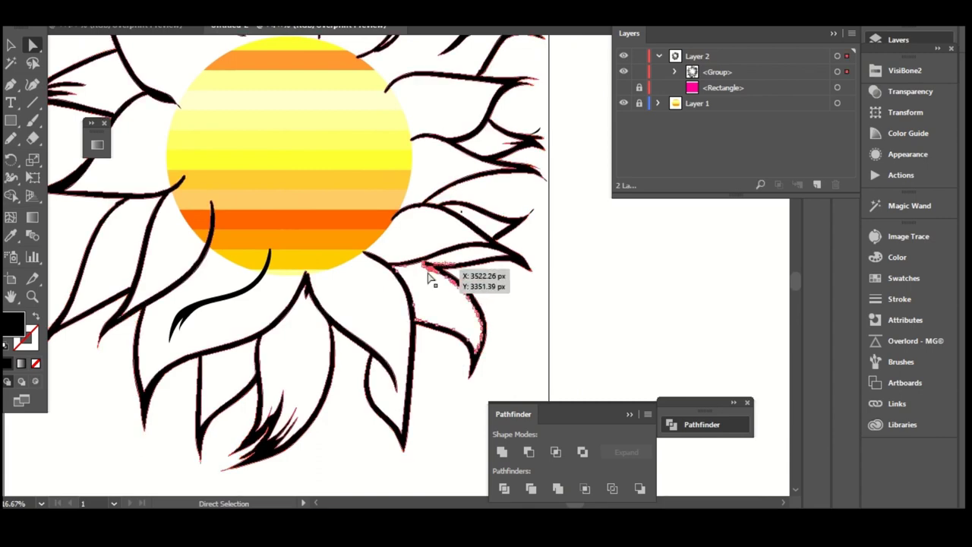
pyautogui.press('n')
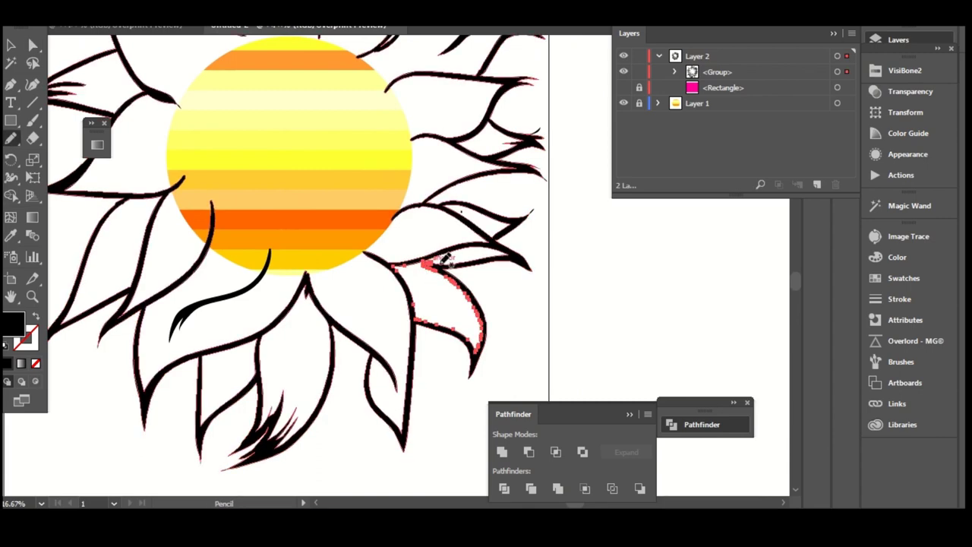
pyautogui.moveTo(447, 259); pyautogui.dragTo(438, 259)
pyautogui.press('a')
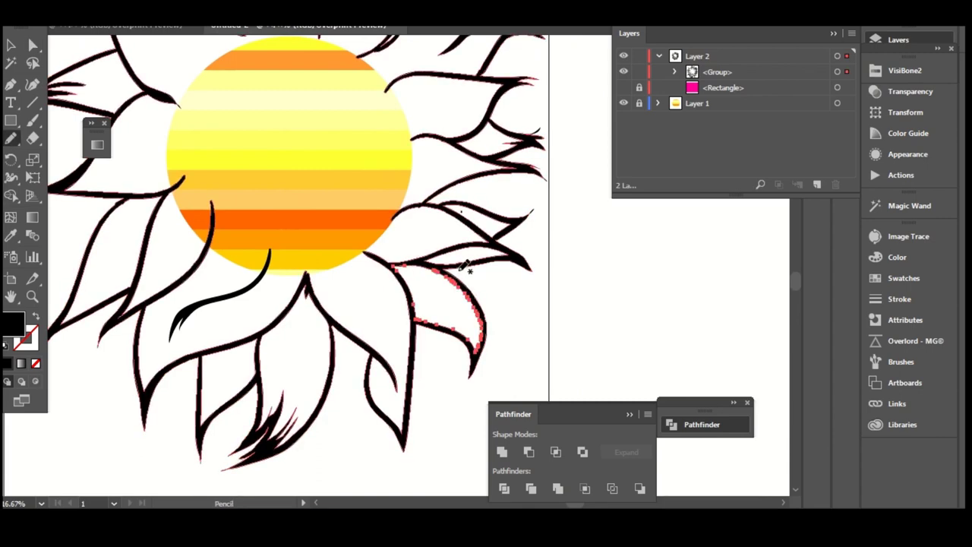
# - Extend the tip of the flame beside the central top flame into a point and select its inner contour
pyautogui.scroll(6, 464, 271)
pyautogui.hotkey('ctrl', 'a')
pyautogui.press('n')
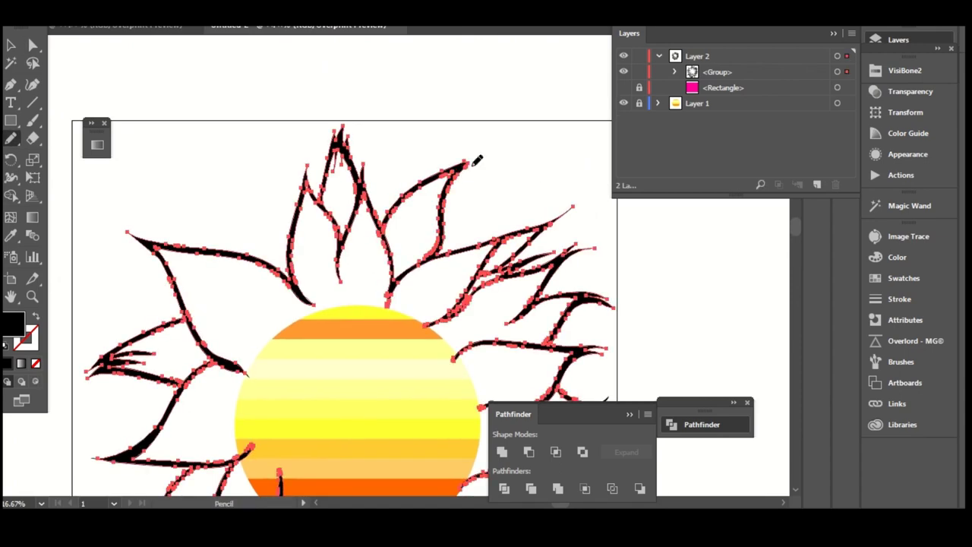
pyautogui.keyDown('ctrl'); pyautogui.click(430, 255); pyautogui.keyUp('ctrl')
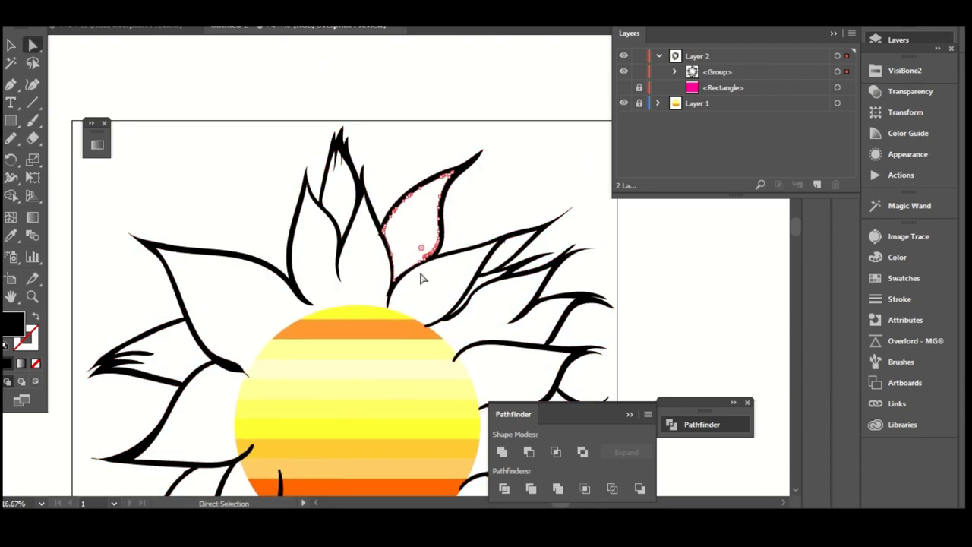
pyautogui.press('a')
# - Refine the outer spikes of the middle-left flame with the Pencil tool
pyautogui.scroll(-3, 336, 215)
pyautogui.hscroll(-2, 336, 215)
pyautogui.hotkey('ctrl', 'a')
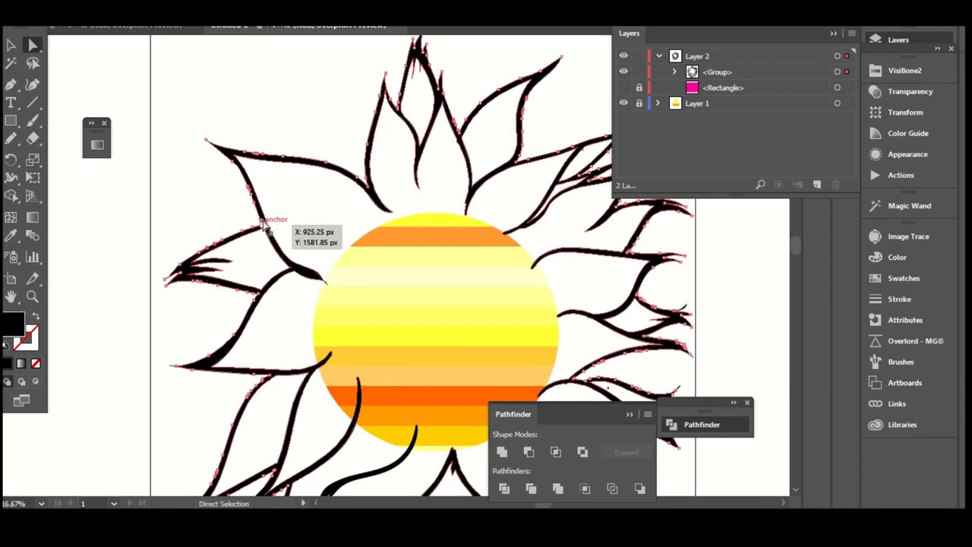
pyautogui.press('n')
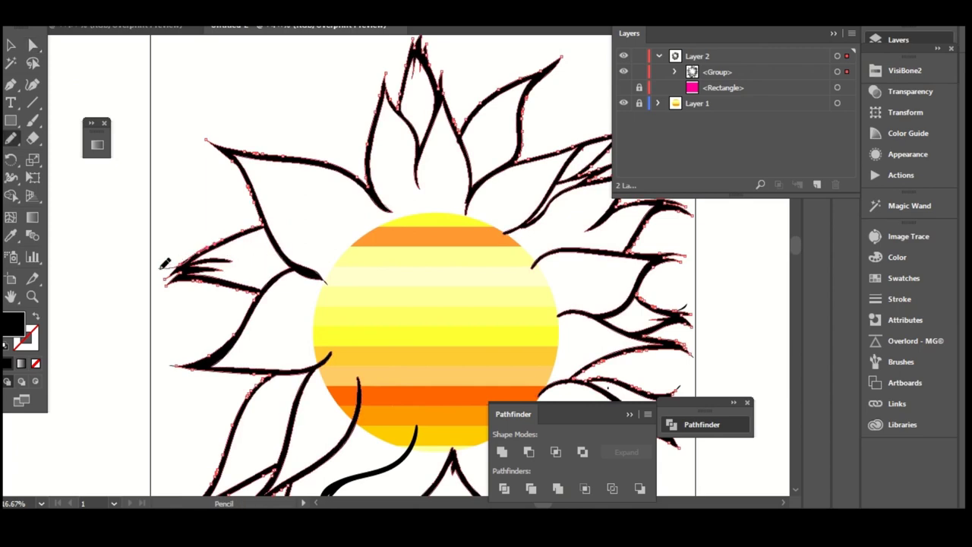
pyautogui.moveTo(161, 288); pyautogui.dragTo(162, 289)
pyautogui.scroll(-6, 293, 276)
# - Clean up the line junction at the lower-right flame and the inner peak of the bottom flame just below the sun
pyautogui.press('a')
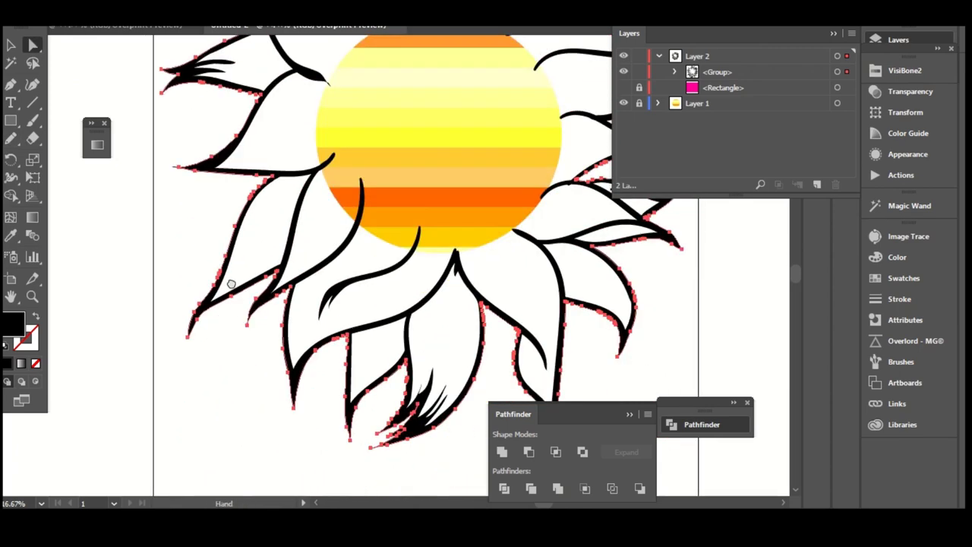
pyautogui.hscroll(1, 389, 397)
pyautogui.press('n')
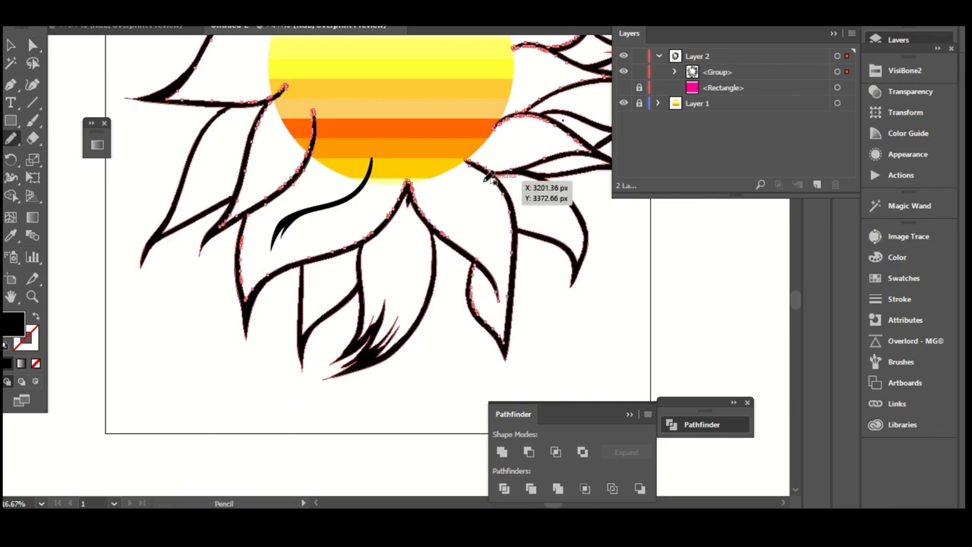
pyautogui.scroll(3, 456, 220)
pyautogui.press('a')
pyautogui.click(412, 243)
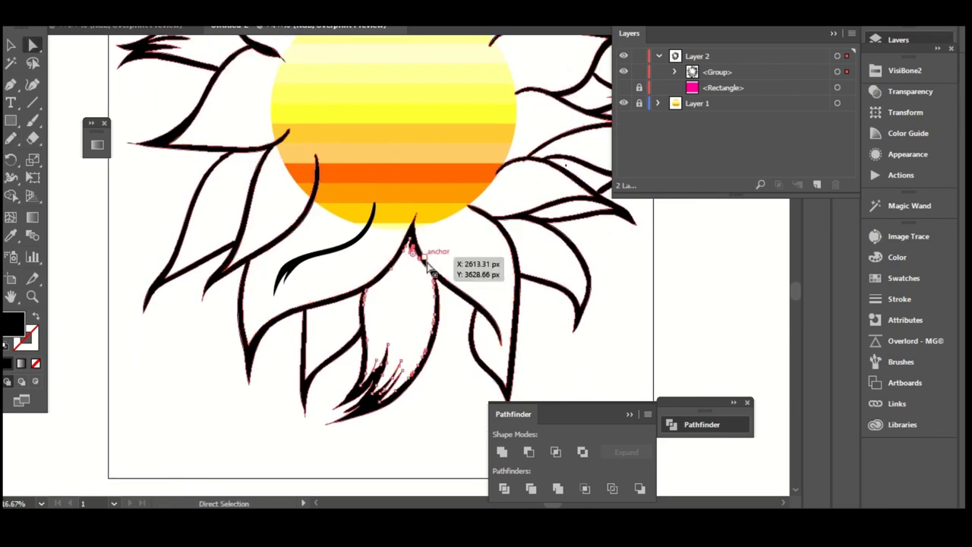
pyautogui.press('n')
pyautogui.press('a')
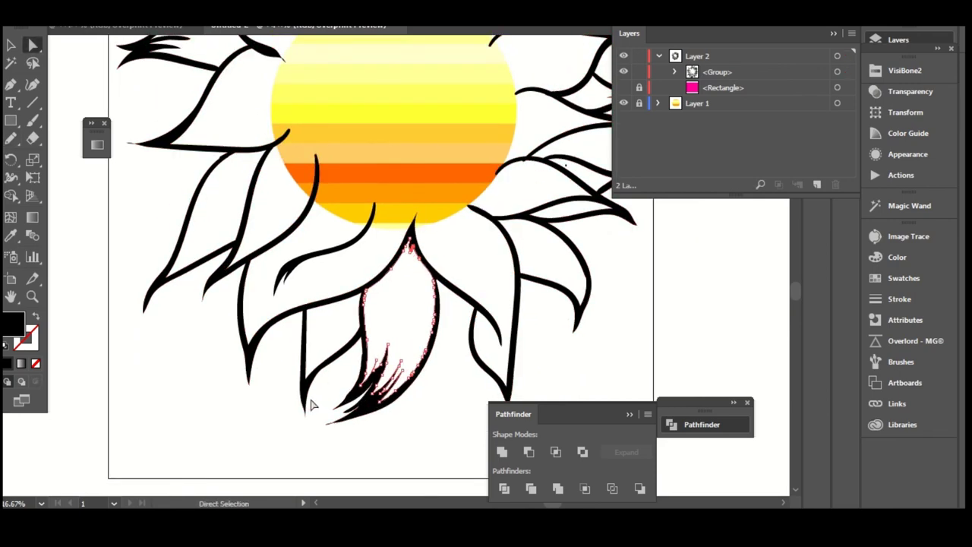
# - Add a small outer spike to the flame left of the bottom flame and thicken its straight left edge
pyautogui.hotkey('ctrl', 'a')
pyautogui.press('b')
pyautogui.press('n')
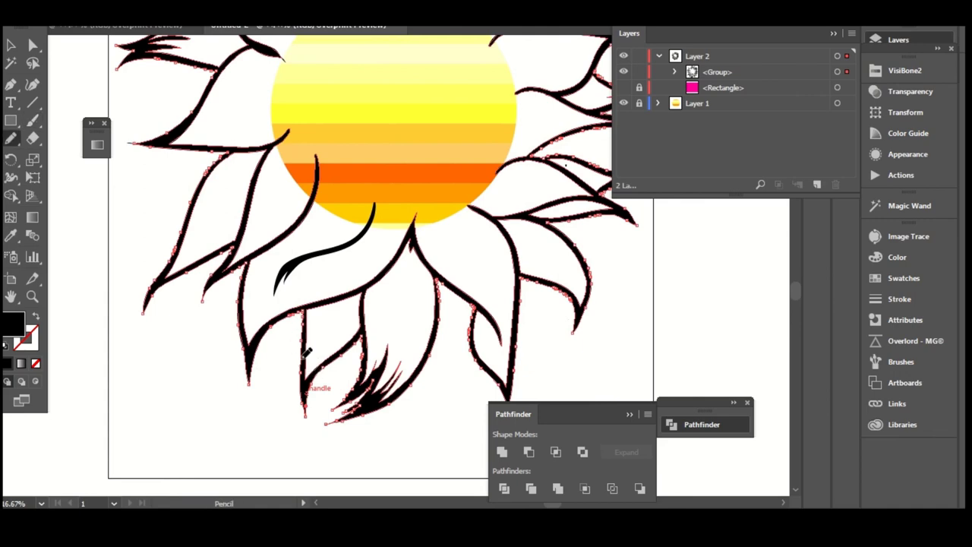
pyautogui.moveTo(292, 316); pyautogui.dragTo(277, 322)
pyautogui.moveTo(313, 364); pyautogui.dragTo(297, 335)
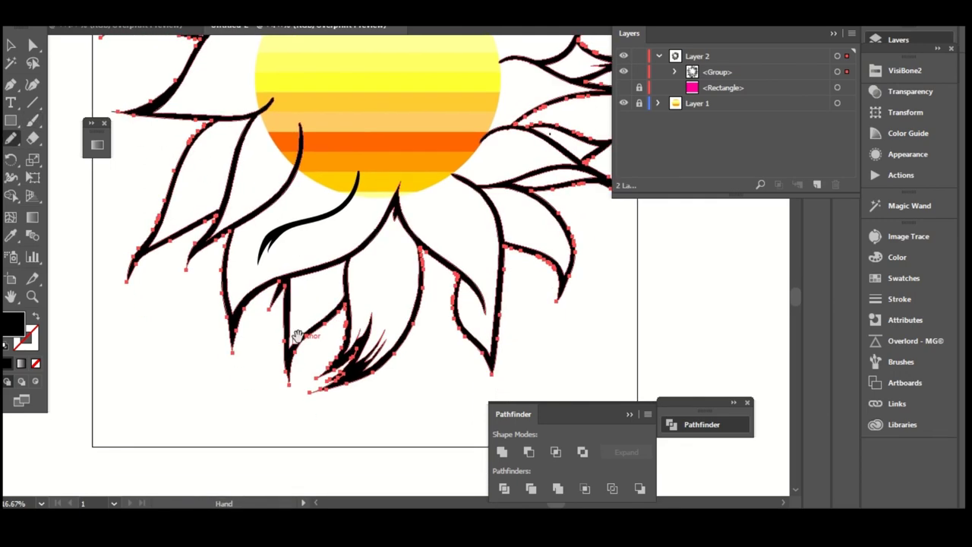
pyautogui.moveTo(297, 372); pyautogui.dragTo(332, 315)
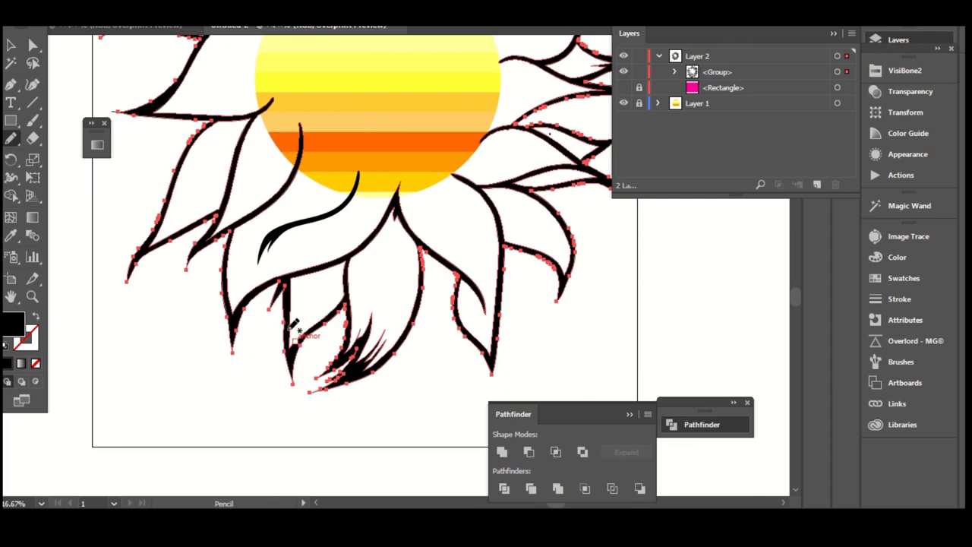
pyautogui.moveTo(289, 323); pyautogui.dragTo(282, 303)
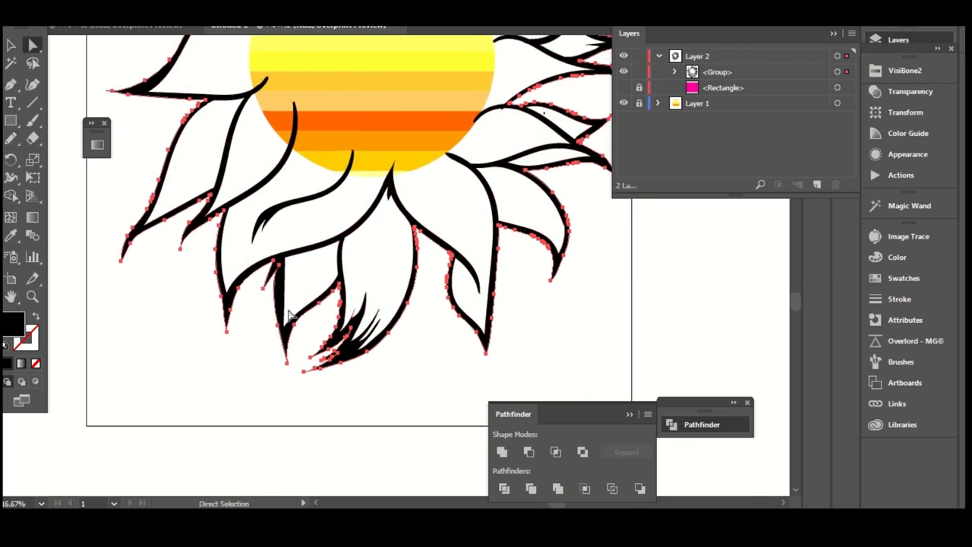
# - Draw inner spikes in the small flame left of the bottom flame and thicken the bottom flame's inner spikes
pyautogui.moveTo(297, 254)
pyautogui.mouseDown()
pyautogui.moveTo(321, 250)
pyautogui.moveTo(293, 253)
pyautogui.mouseUp()
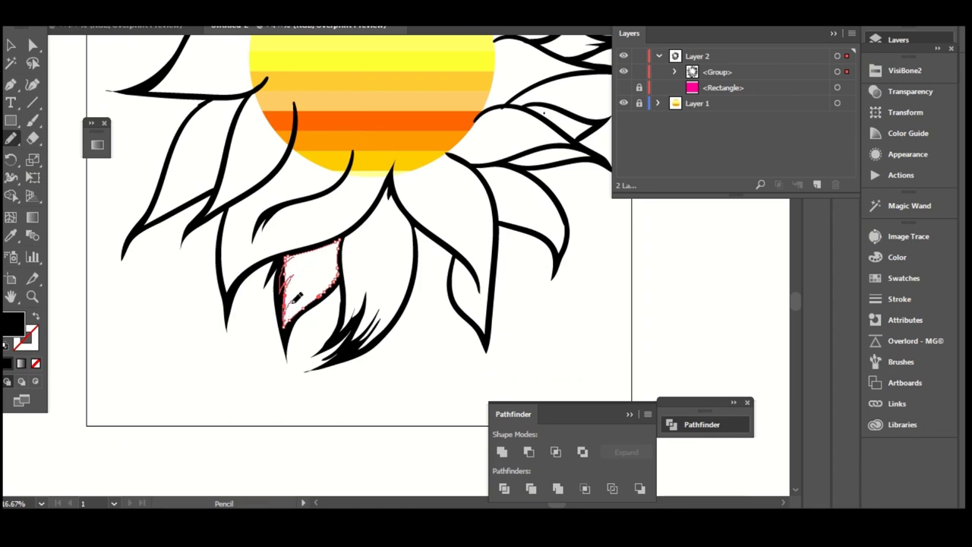
pyautogui.moveTo(292, 300); pyautogui.dragTo(282, 325)
pyautogui.keyDown('ctrl'); pyautogui.click(372, 306); pyautogui.keyUp('ctrl')
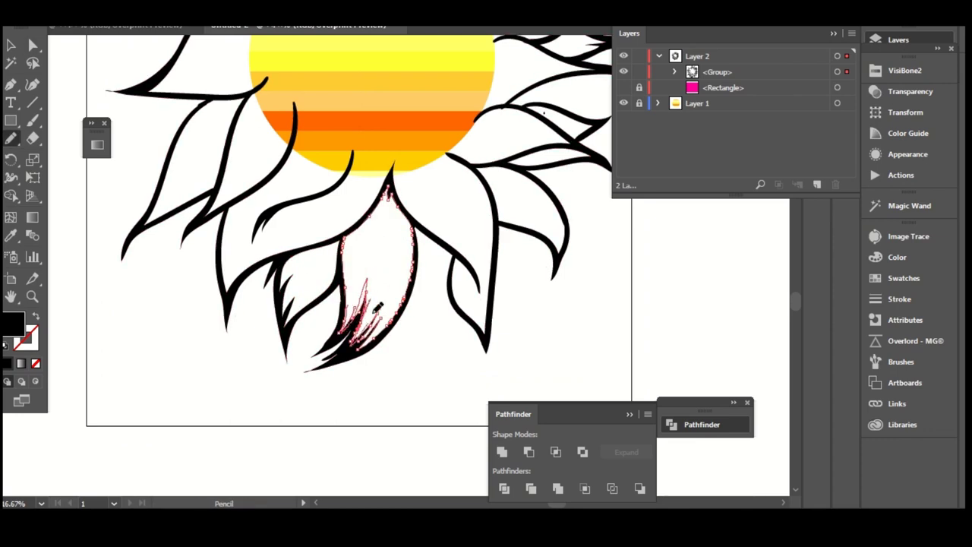
pyautogui.moveTo(378, 306); pyautogui.dragTo(339, 349)
pyautogui.scroll(-1, 338, 349)
pyautogui.keyDown('ctrl'); pyautogui.click(307, 327); pyautogui.keyUp('ctrl')
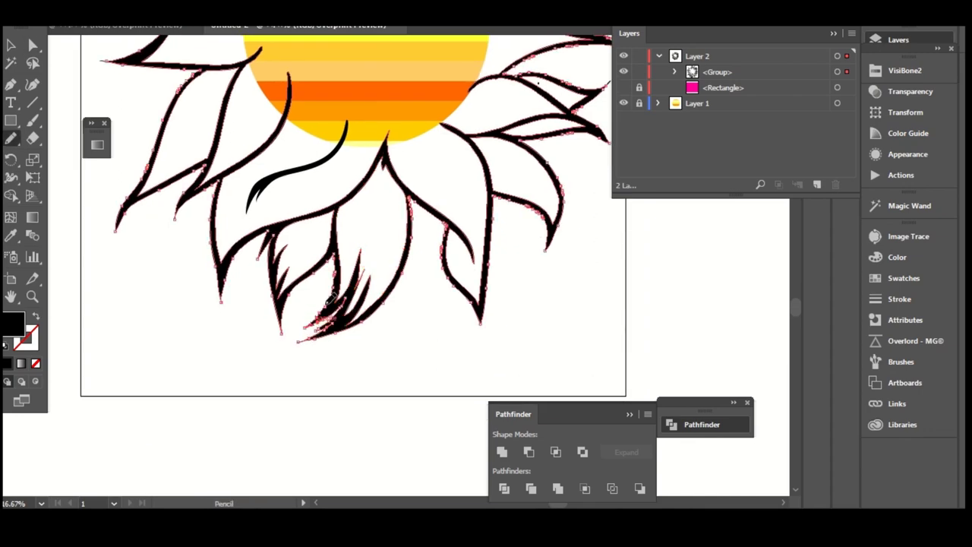
pyautogui.press('a')
pyautogui.hotkey('ctrl', '-')
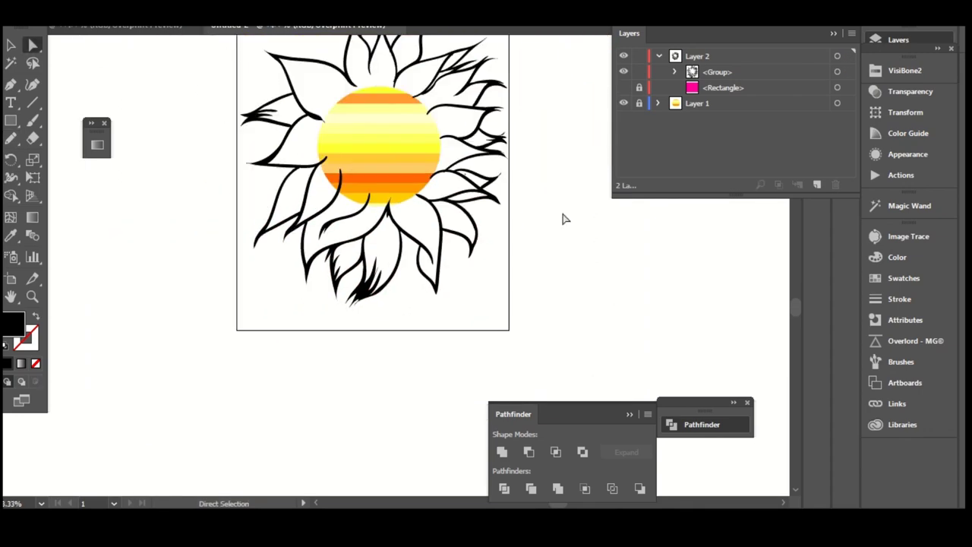
# - Unlock and show the magenta rectangle, and remove its area outside the flame outline with the Shape Builder tool
pyautogui.scroll(2, 494, 302)
pyautogui.click(547, 311)
pyautogui.click(639, 87)
pyautogui.click(623, 87)
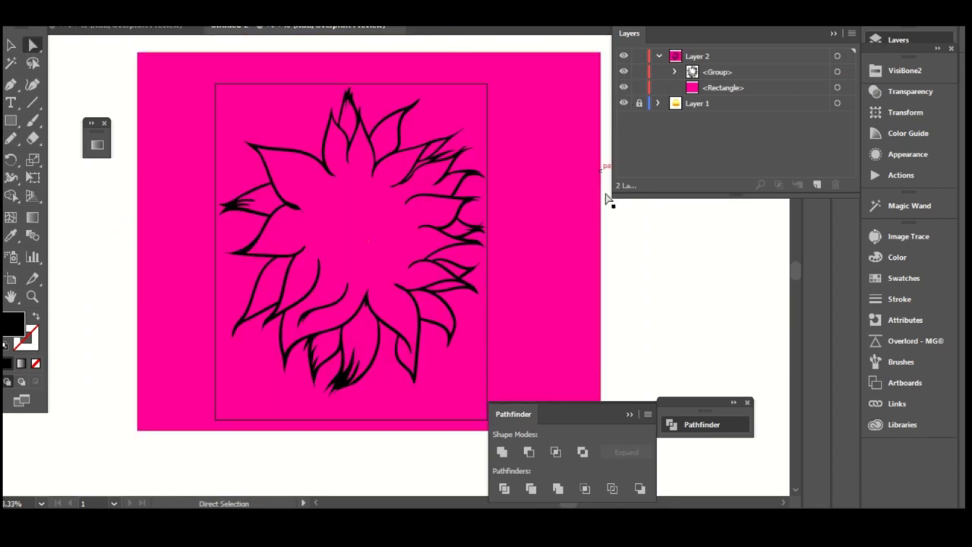
pyautogui.hotkey('ctrl', 'a')
pyautogui.hotkey('shift', 'm')
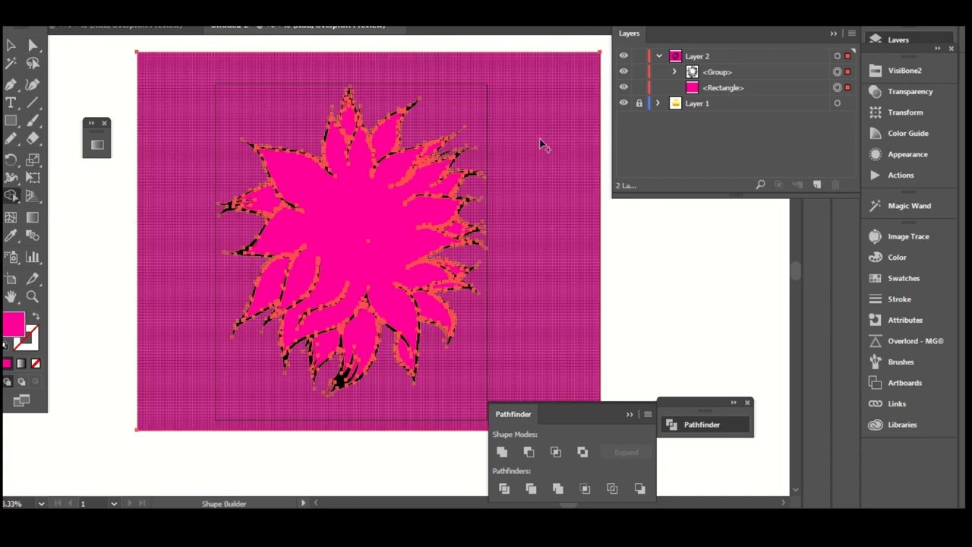
pyautogui.keyDown('alt'); pyautogui.click(558, 157); pyautogui.keyUp('alt')
pyautogui.press('a')
# - Move Layer 1 above Layer 2 and hide it
pyautogui.click(659, 55)
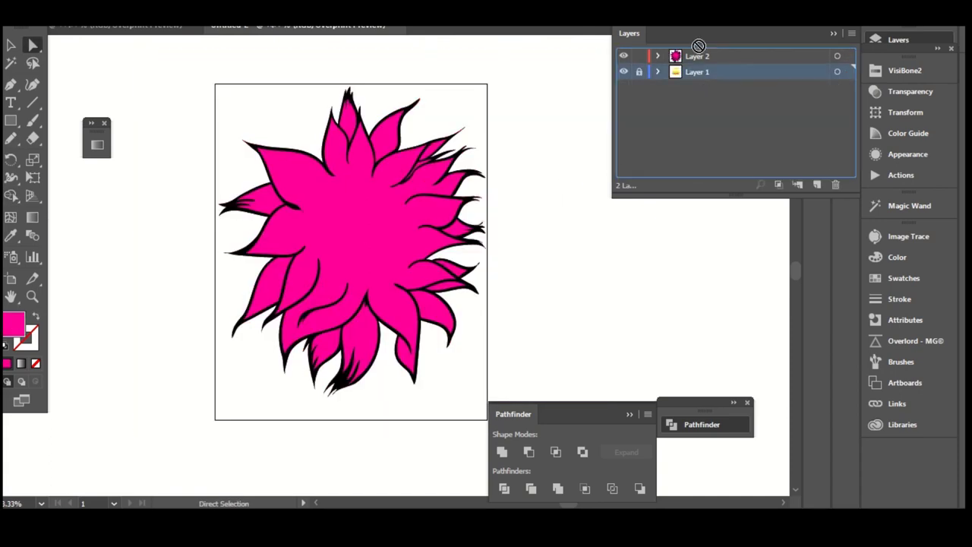
pyautogui.moveTo(647, 72); pyautogui.dragTo(642, 53)
pyautogui.click(624, 56)
# - Fill the outer flame silhouette path on Layer 2 with black from the VisiBone2 swatches
pyautogui.click(393, 236)
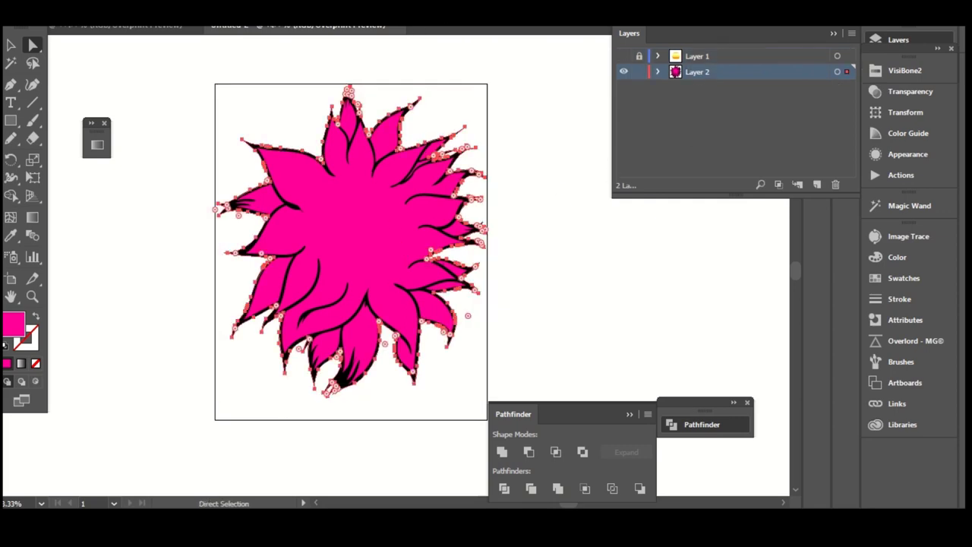
pyautogui.click(905, 70)
pyautogui.click(675, 83)
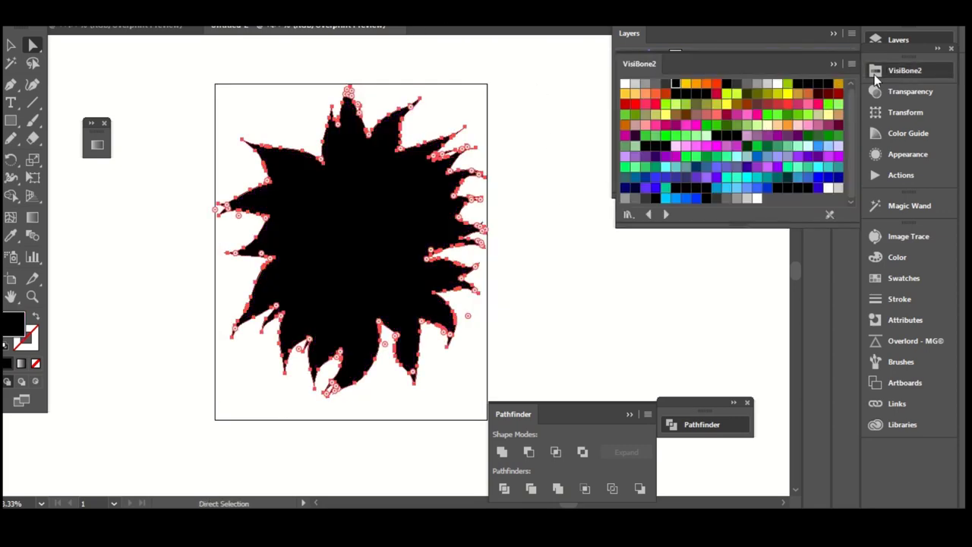
# - Expand Layer 2 and hide its black silhouette path and the large magenta fill path
pyautogui.click(897, 41)
pyautogui.click(658, 71)
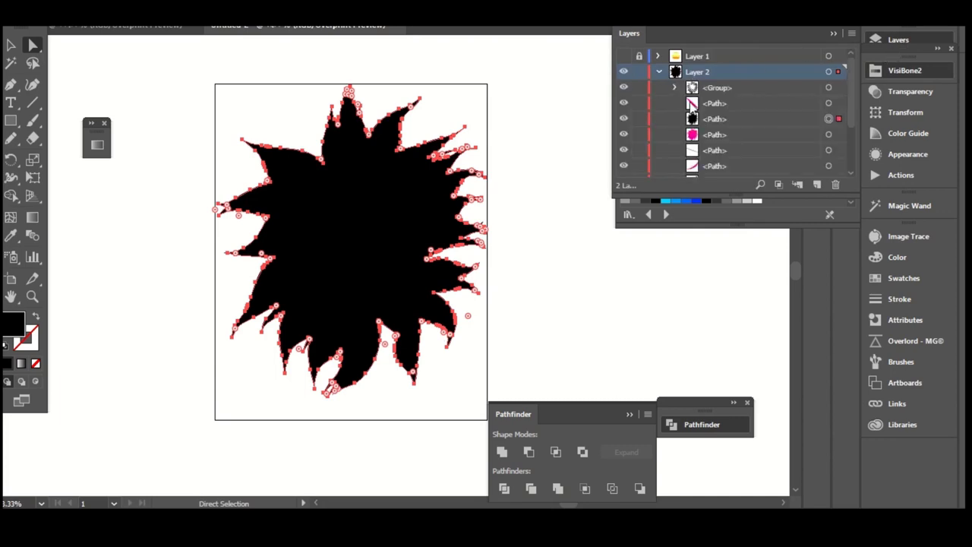
pyautogui.moveTo(627, 125); pyautogui.dragTo(622, 144)
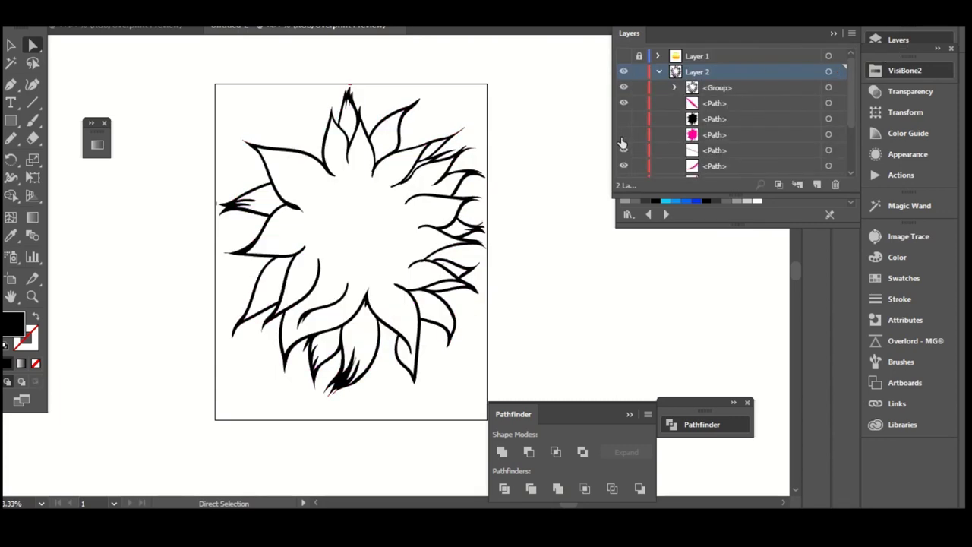
# - Hide the outline group on Layer 2 and delete all the remaining stray paths
pyautogui.click(623, 89)
pyautogui.hotkey('ctrl', 'a')
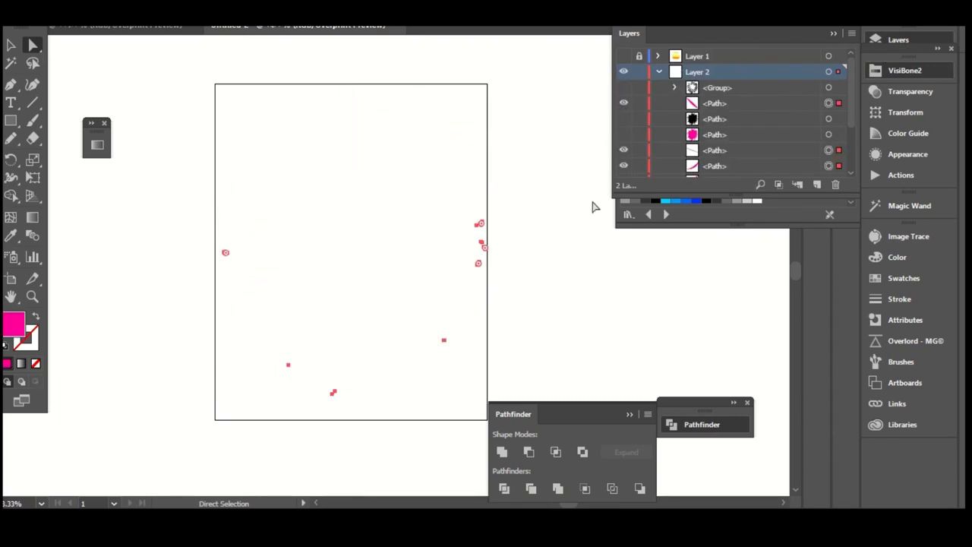
pyautogui.press('Delete')
# - Show the black and magenta silhouettes without the outline group, make the black one semi-transparent and lock the magenta one
pyautogui.moveTo(624, 87); pyautogui.dragTo(623, 130)
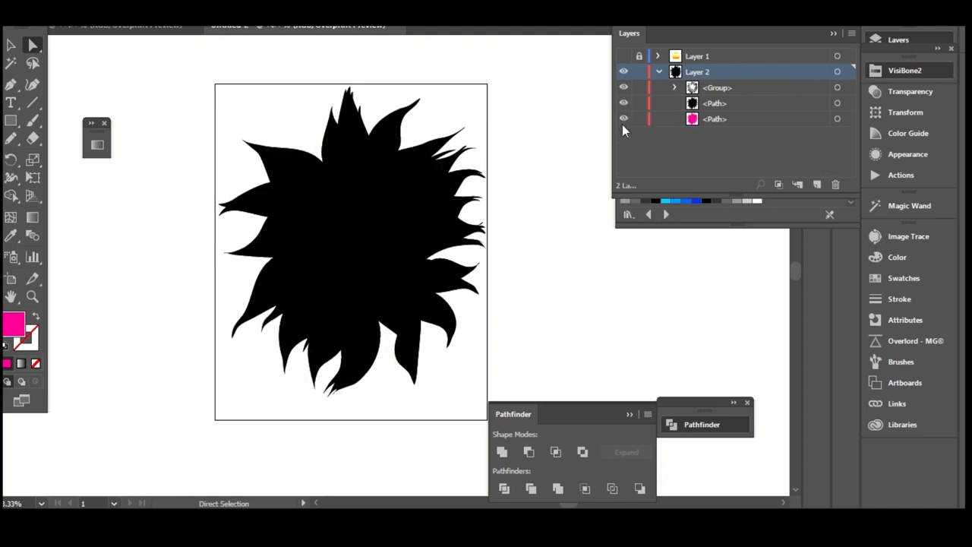
pyautogui.hotkey('ctrl', 'a')
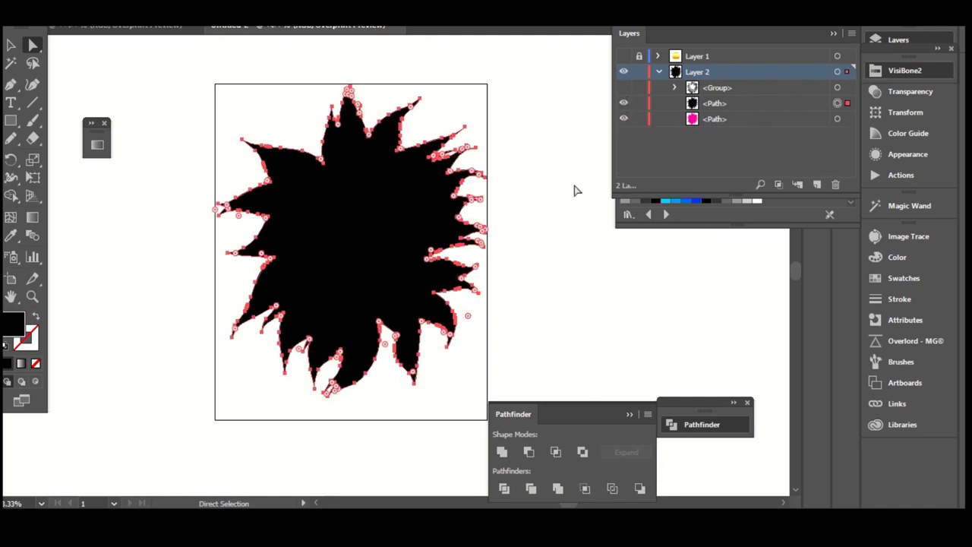
pyautogui.hotkey('ctrl', '=')
pyautogui.click(639, 119)
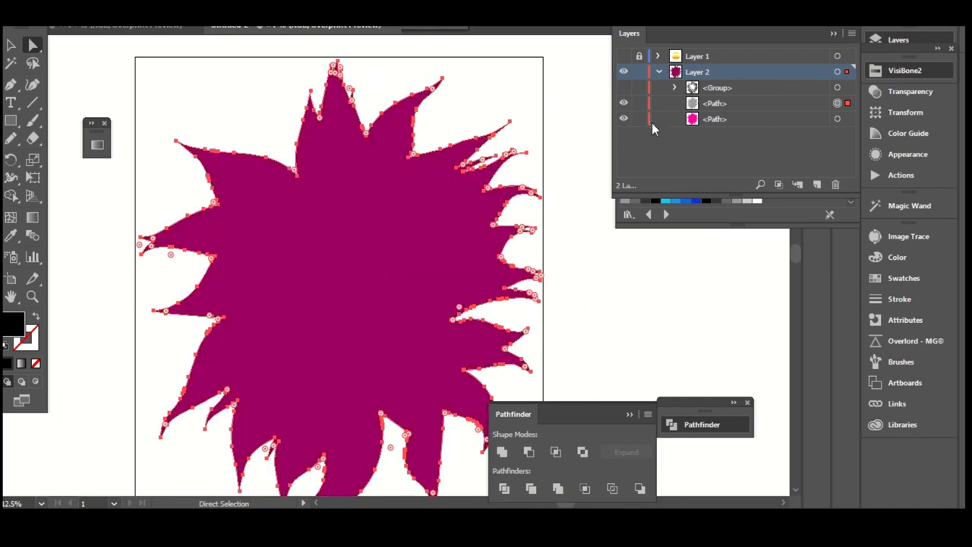
# - Show Layer 1 and erase thin inner flame contours into the dark silhouette's upper-right flames with the Eraser tool
pyautogui.hotkey('shift', 'e')
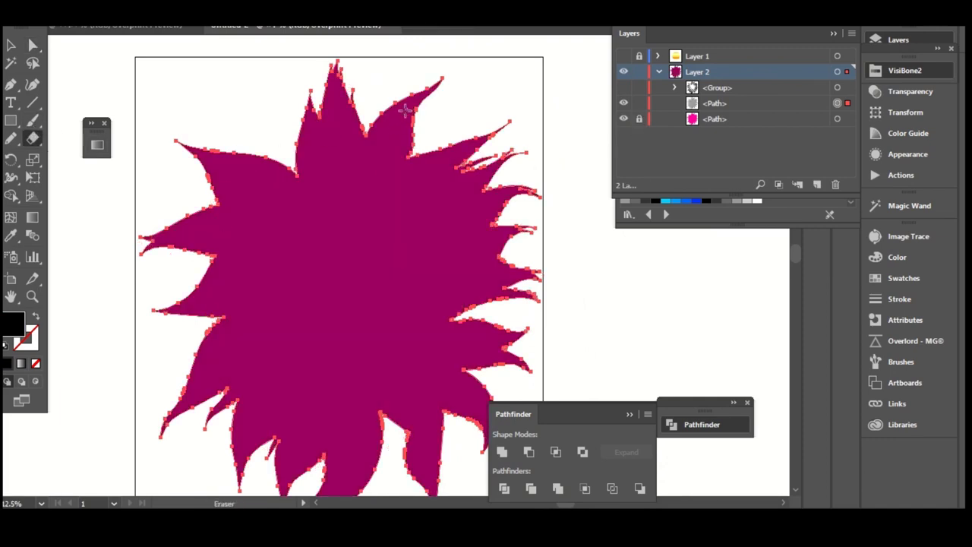
pyautogui.moveTo(407, 110)
pyautogui.mouseDown()
pyautogui.moveTo(375, 156)
pyautogui.moveTo(391, 175)
pyautogui.moveTo(350, 202)
pyautogui.mouseUp()
pyautogui.click(624, 55)
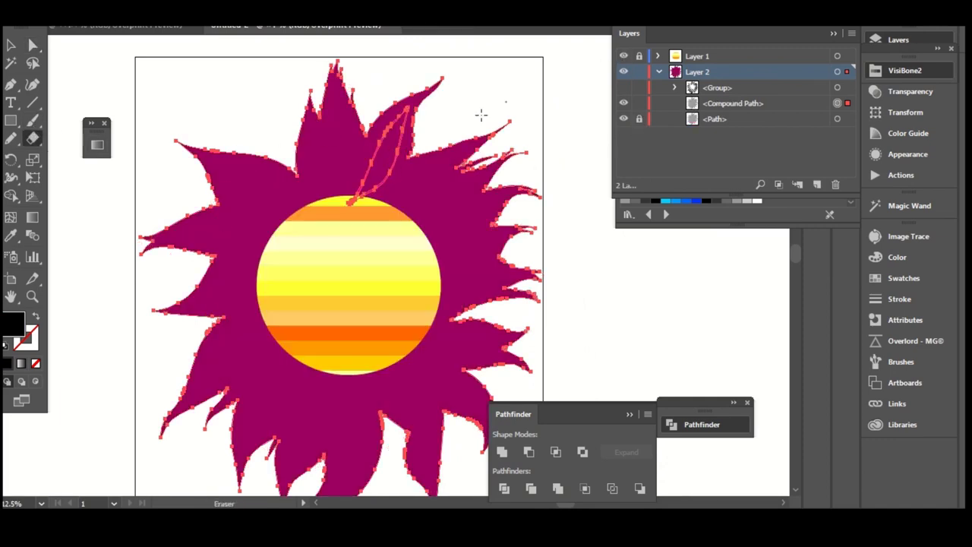
pyautogui.moveTo(437, 173); pyautogui.dragTo(363, 201)
pyautogui.moveTo(448, 199); pyautogui.dragTo(377, 203)
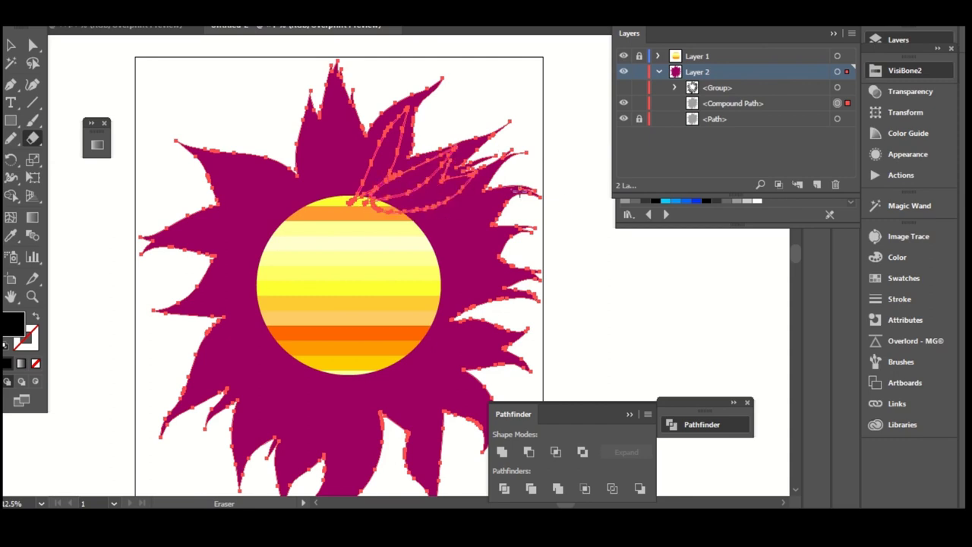
# - Continue erasing the inner flame contours down the dark silhouette's right side to the lower-right flames
pyautogui.scroll(-1, 456, 146)
pyautogui.moveTo(457, 187)
pyautogui.mouseDown()
pyautogui.moveTo(396, 187)
pyautogui.moveTo(474, 228)
pyautogui.moveTo(457, 249)
pyautogui.moveTo(402, 209)
pyautogui.moveTo(429, 190)
pyautogui.mouseUp()
pyautogui.scroll(-1, 450, 188)
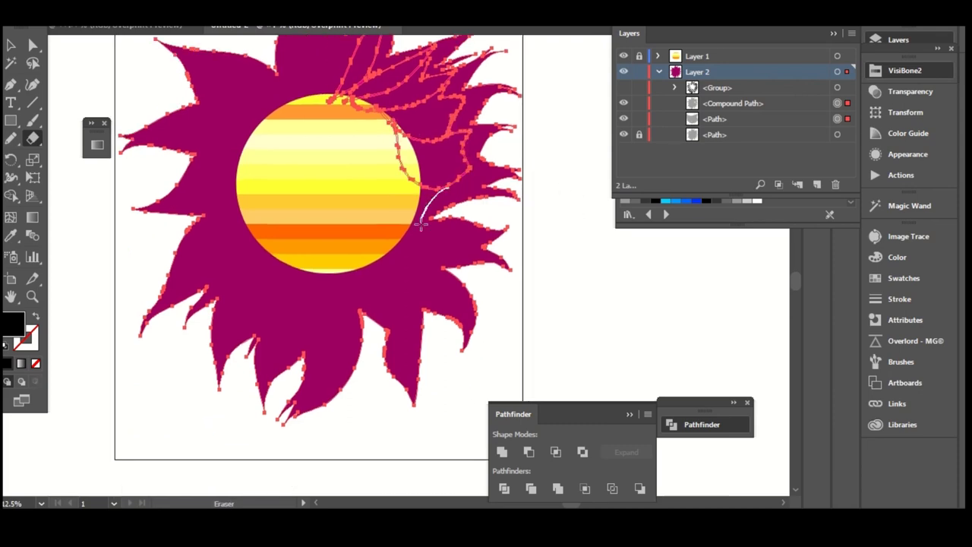
pyautogui.moveTo(461, 239)
pyautogui.mouseDown()
pyautogui.moveTo(423, 249)
pyautogui.moveTo(457, 294)
pyautogui.mouseUp()
pyautogui.scroll(-1, 521, 230)
pyautogui.moveTo(427, 156)
pyautogui.mouseDown()
pyautogui.moveTo(406, 198)
pyautogui.moveTo(445, 215)
pyautogui.moveTo(429, 239)
pyautogui.moveTo(407, 239)
pyautogui.moveTo(440, 263)
pyautogui.moveTo(379, 256)
pyautogui.moveTo(395, 133)
pyautogui.mouseUp()
pyautogui.scroll(-1, 411, 209)
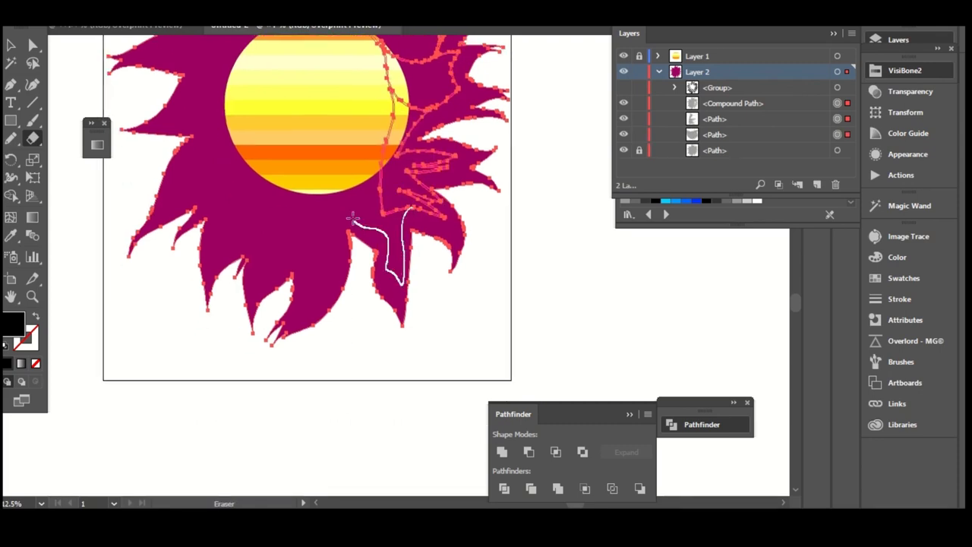
# - Erase jagged inner contours through the dark silhouette's bottom and lower-left flames
pyautogui.moveTo(353, 219); pyautogui.dragTo(353, 220)
pyautogui.hscroll(-2, 354, 220)
pyautogui.scroll(-1, 354, 220)
pyautogui.moveTo(414, 180)
pyautogui.mouseDown()
pyautogui.moveTo(374, 289)
pyautogui.moveTo(378, 230)
pyautogui.moveTo(332, 259)
pyautogui.mouseUp()
pyautogui.moveTo(284, 238)
pyautogui.mouseDown()
pyautogui.moveTo(300, 190)
pyautogui.moveTo(335, 155)
pyautogui.moveTo(462, 110)
pyautogui.mouseUp()
# - Erase inner flame contours up the dark silhouette's left side and across its top flames
pyautogui.scroll(1, 390, 169)
pyautogui.hscroll(-1, 390, 169)
pyautogui.moveTo(356, 223)
pyautogui.mouseDown()
pyautogui.moveTo(308, 232)
pyautogui.moveTo(342, 167)
pyautogui.moveTo(464, 129)
pyautogui.mouseUp()
pyautogui.scroll(1, 363, 240)
pyautogui.hscroll(-1, 363, 241)
pyautogui.moveTo(373, 242); pyautogui.dragTo(382, 205)
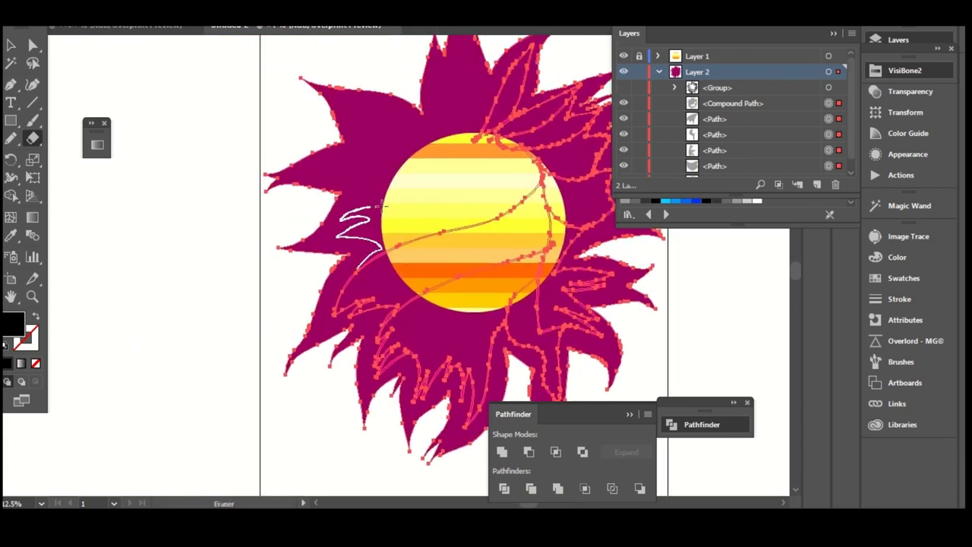
pyautogui.moveTo(335, 159)
pyautogui.mouseDown()
pyautogui.moveTo(376, 162)
pyautogui.moveTo(348, 112)
pyautogui.moveTo(377, 121)
pyautogui.moveTo(414, 163)
pyautogui.moveTo(449, 80)
pyautogui.moveTo(468, 118)
pyautogui.moveTo(494, 95)
pyautogui.mouseUp()
# - Delete the dark inner piece just right of the sun and lock the magenta silhouette
pyautogui.press('a')
pyautogui.click(551, 211)
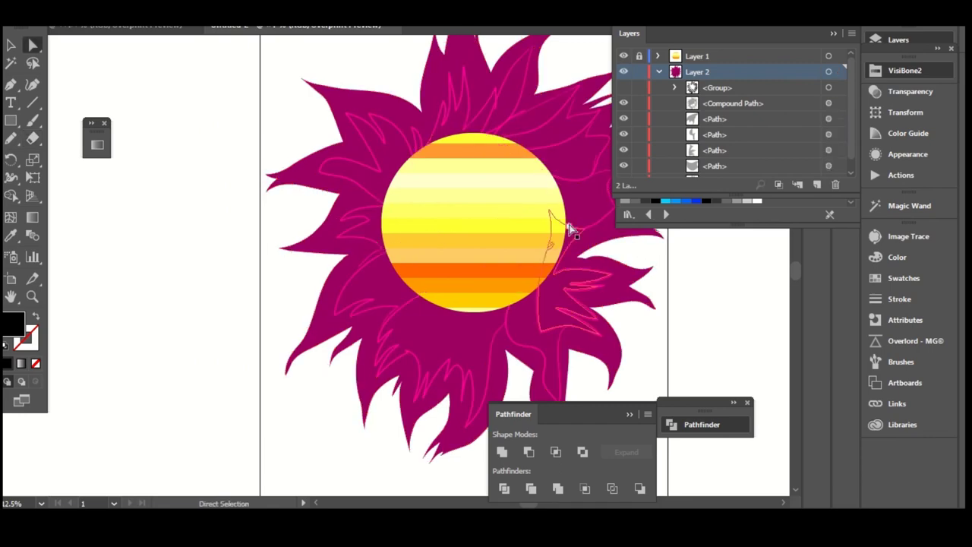
pyautogui.hotkey('shift', 'x')
pyautogui.hotkey('ctrl', '2')
pyautogui.hotkey('ctrl', 'a')
pyautogui.hotkey('ctrl', 'shift', 'a')
pyautogui.scroll(1, 560, 199)
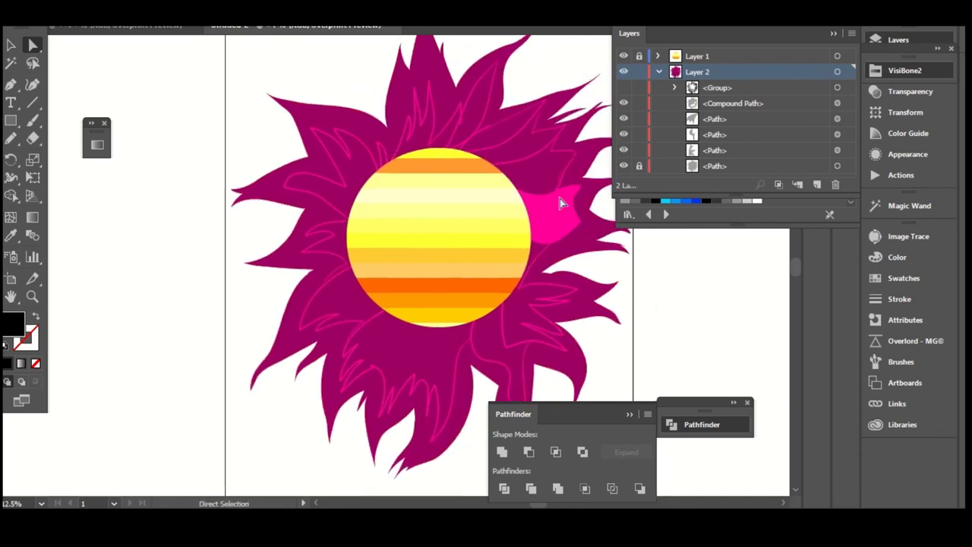
# - Select the dark compound path and erase through its remaining connections along the sun's right and lower-right edge
pyautogui.press('s')
pyautogui.press('a')
pyautogui.hotkey('ctrl', 'a')
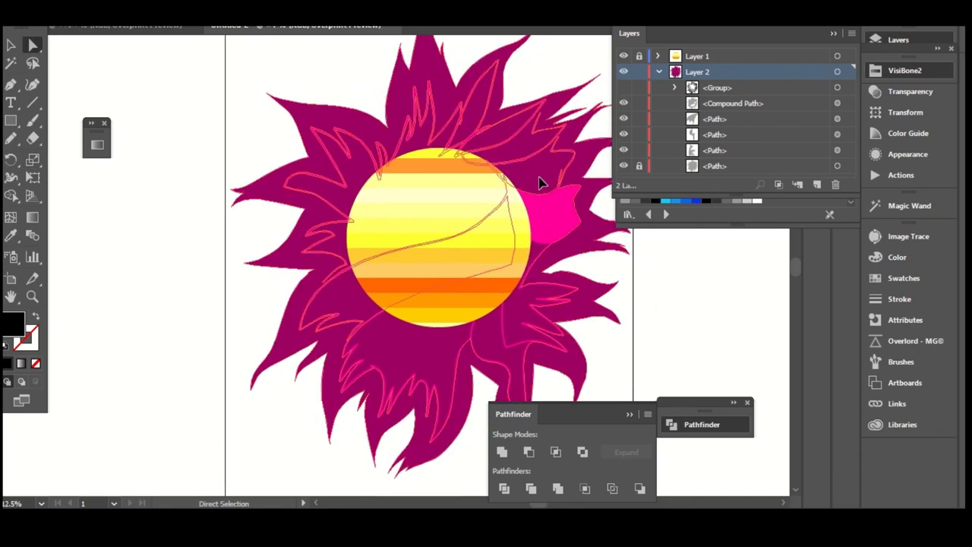
pyautogui.hotkey('shift', 'e')
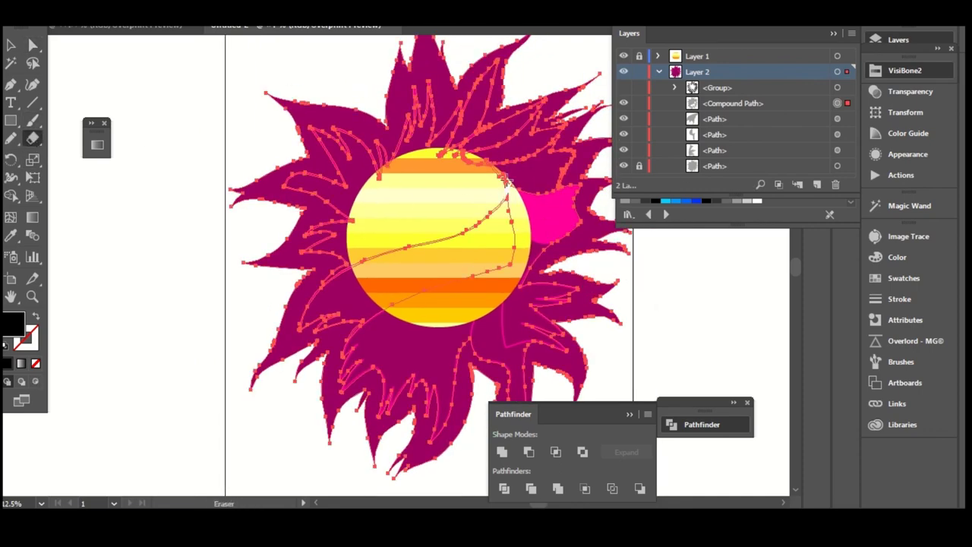
pyautogui.moveTo(505, 179); pyautogui.dragTo(506, 217)
pyautogui.moveTo(525, 255); pyautogui.dragTo(510, 281)
pyautogui.moveTo(507, 318); pyautogui.dragTo(456, 348)
# - Delete the separated dark inner pieces below and to the lower right of the sun
pyautogui.press('a')
pyautogui.click(684, 326)
pyautogui.moveTo(521, 238); pyautogui.dragTo(538, 267)
pyautogui.click(492, 336)
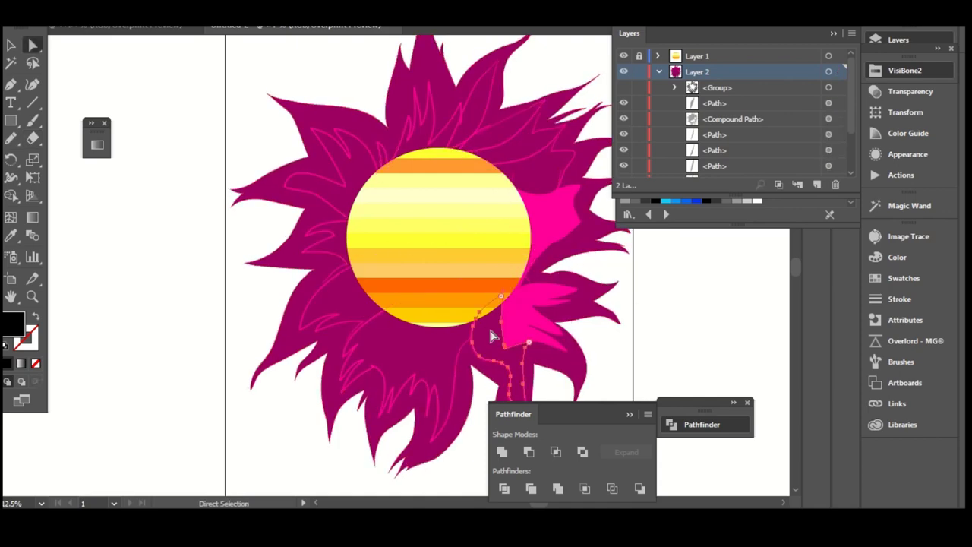
pyautogui.press('Delete')
pyautogui.click(449, 354)
pyautogui.press('Delete')
# - Hide Layer 1, select the dark compound path and erase through the remaining gaps in its inner contours
pyautogui.hotkey('ctrl', 'a')
pyautogui.moveTo(495, 198); pyautogui.dragTo(490, 204)
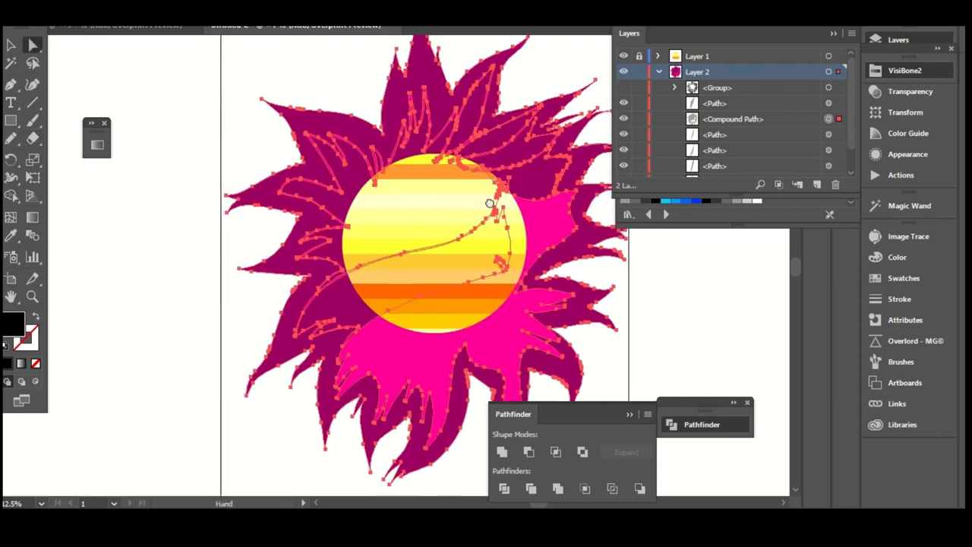
pyautogui.click(696, 285)
pyautogui.scroll(4, 528, 240)
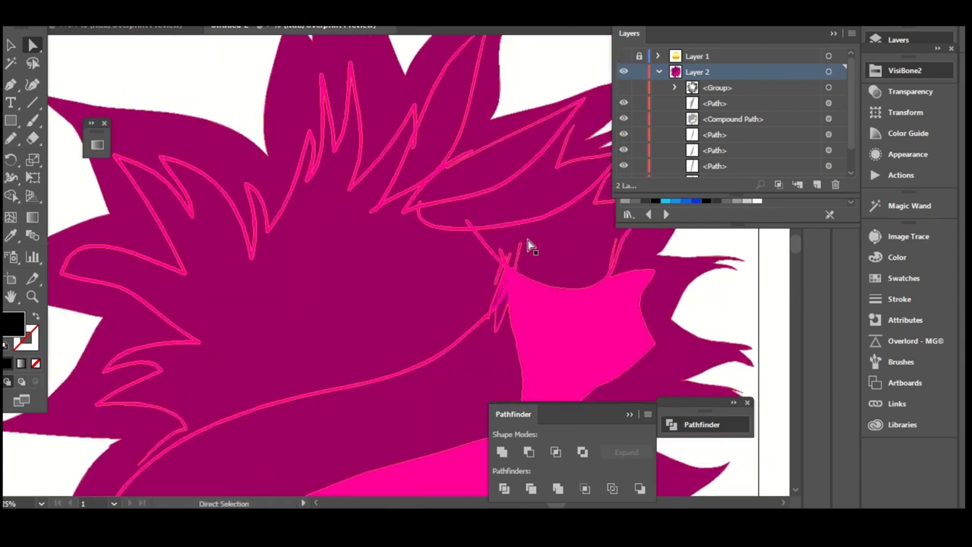
pyautogui.hotkey('ctrl', 'a')
pyautogui.moveTo(530, 265)
pyautogui.mouseDown()
pyautogui.moveTo(289, 182)
pyautogui.moveTo(228, 106)
pyautogui.mouseUp()
pyautogui.hotkey('shift', 'e')
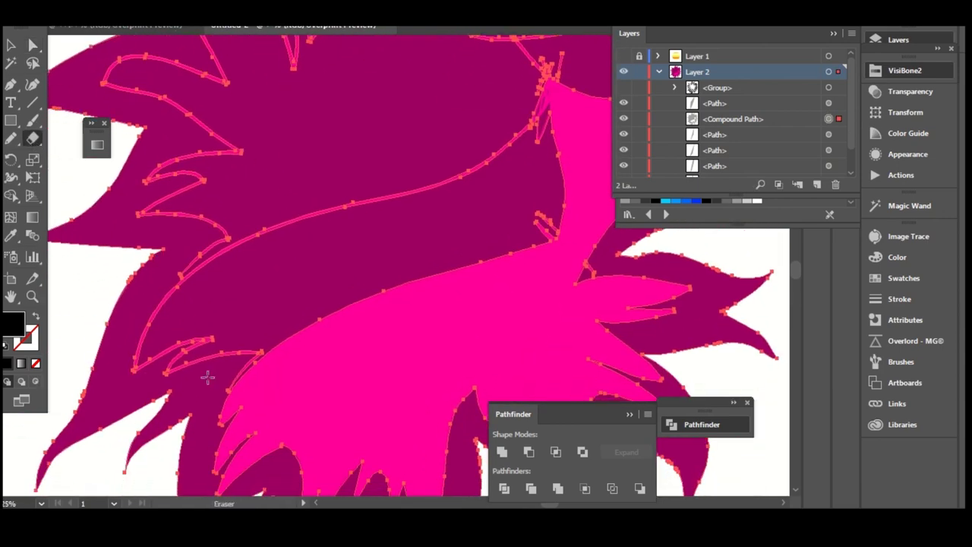
pyautogui.moveTo(464, 143); pyautogui.dragTo(373, 275)
pyautogui.moveTo(453, 192); pyautogui.dragTo(460, 228)
pyautogui.moveTo(427, 147); pyautogui.dragTo(458, 254)
pyautogui.moveTo(566, 160); pyautogui.dragTo(547, 183)
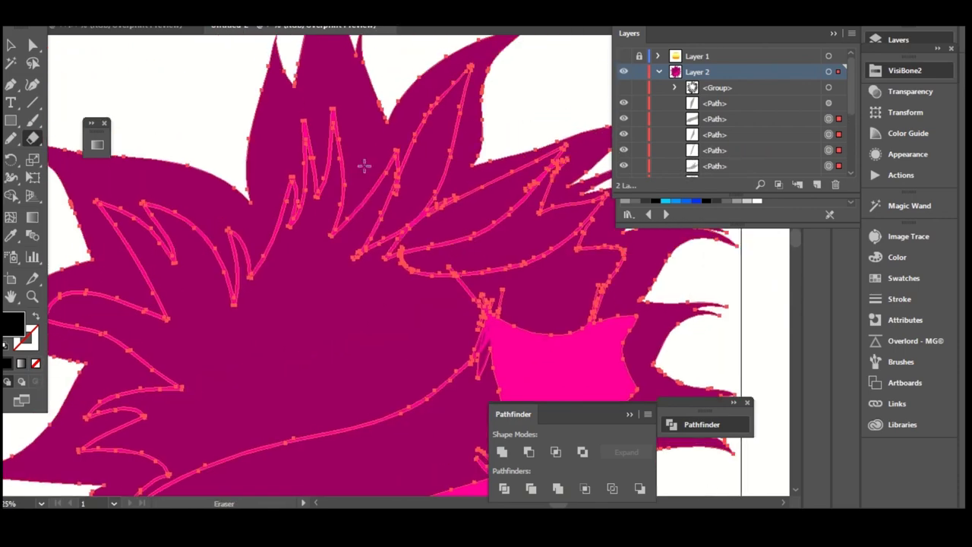
pyautogui.moveTo(364, 163); pyautogui.dragTo(419, 191)
# - Delete the dark inner band at the lower left and the large dark centre piece, closing the left contour's gap
pyautogui.press('a')
pyautogui.moveTo(420, 338); pyautogui.dragTo(512, 76)
pyautogui.moveTo(435, 350); pyautogui.dragTo(404, 284)
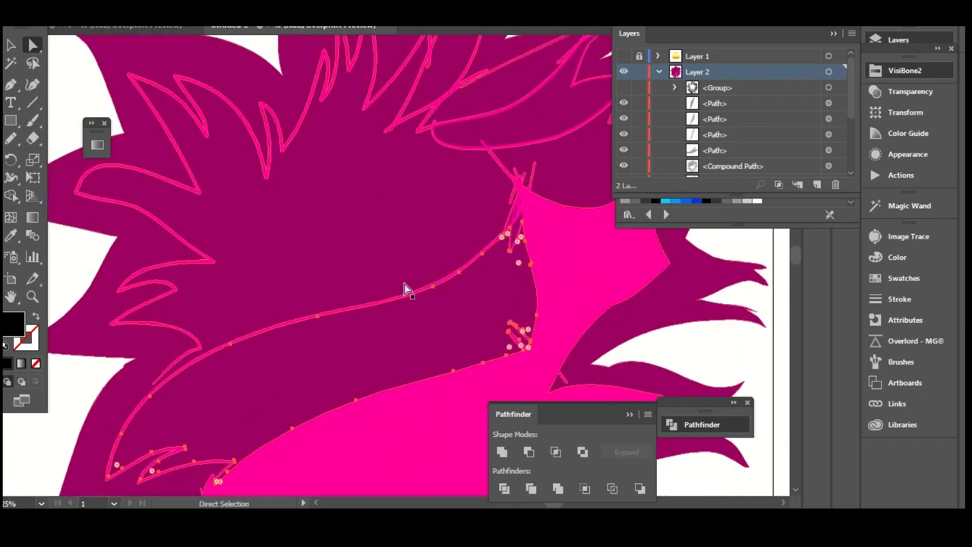
pyautogui.click(33, 139)
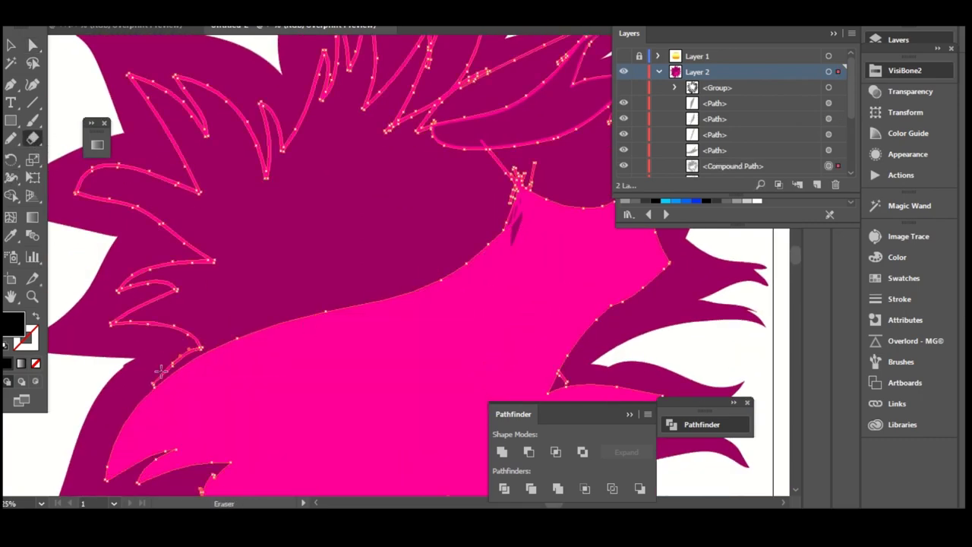
pyautogui.hotkey('ctrl', 'z')
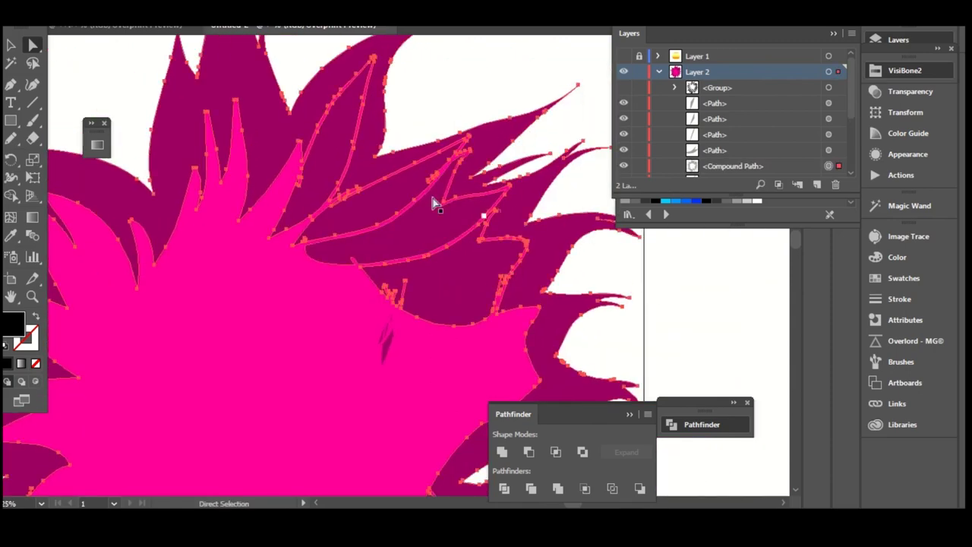
# - Cut through the inner contour of the right-hand flames and delete the dark inner pieces it encloses
pyautogui.moveTo(498, 200); pyautogui.dragTo(487, 228)
pyautogui.press('a')
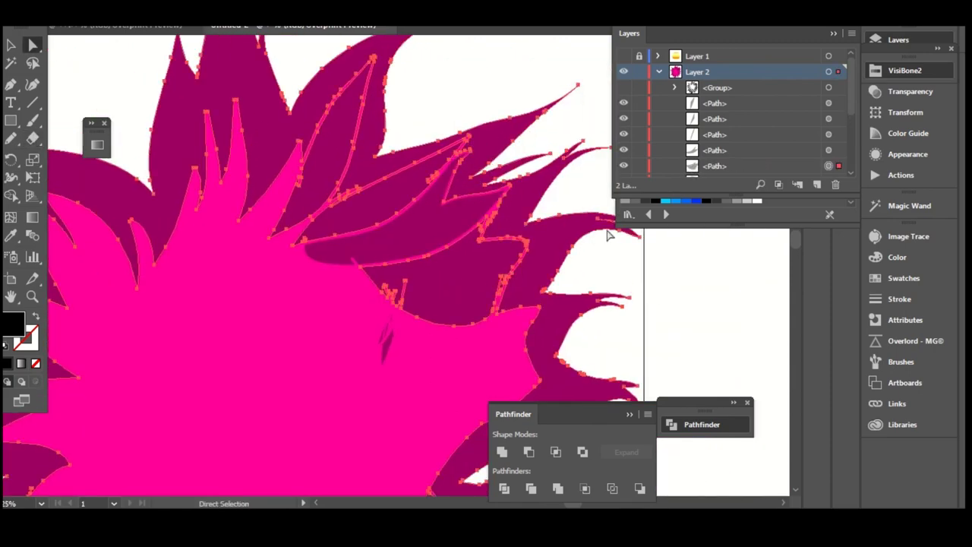
pyautogui.click(456, 282)
pyautogui.click(343, 215)
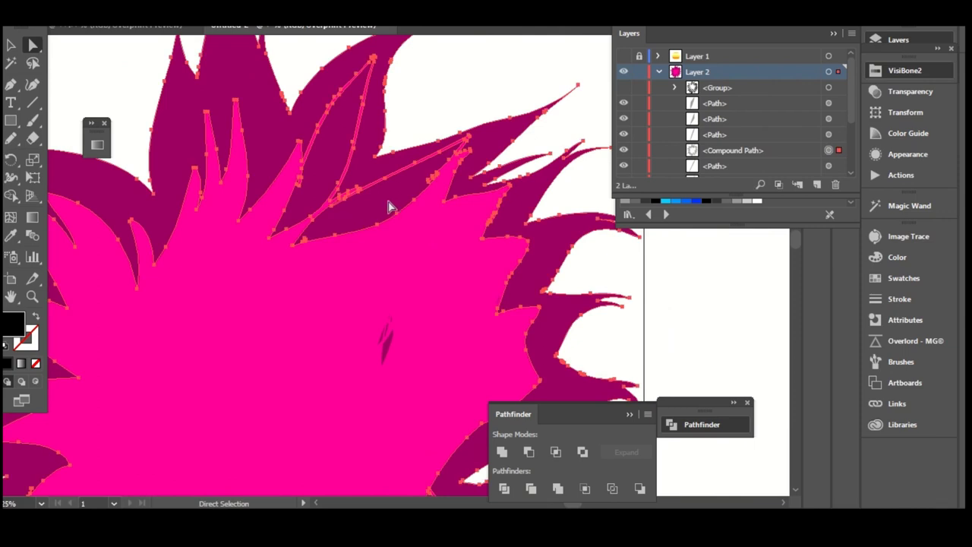
# - Erase through the inner contour tips of the two upper-right flames and delete their dark inner pieces
pyautogui.hotkey('shift', 'e')
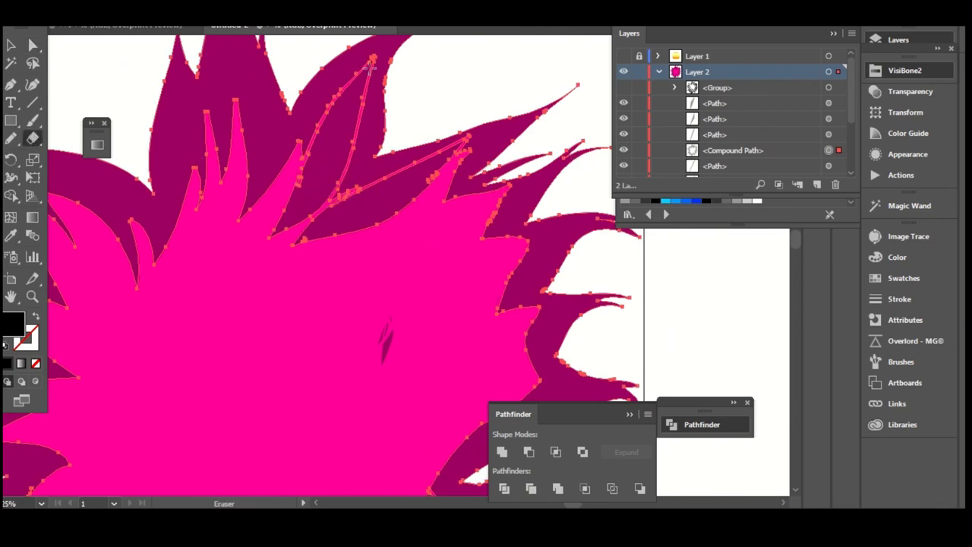
pyautogui.moveTo(372, 60); pyautogui.dragTo(357, 76)
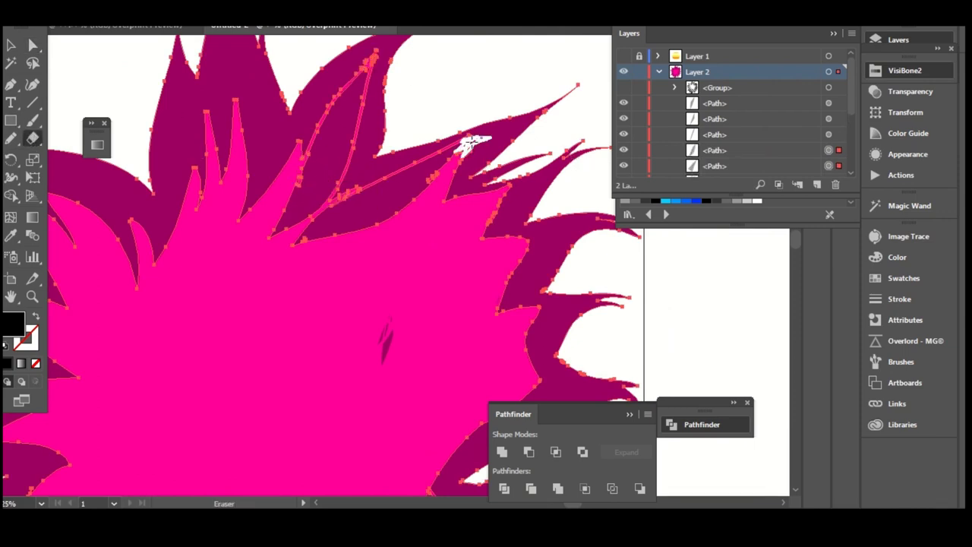
pyautogui.moveTo(471, 143); pyautogui.dragTo(439, 163)
pyautogui.moveTo(364, 187); pyautogui.dragTo(384, 180)
pyautogui.press('a')
pyautogui.click(649, 243)
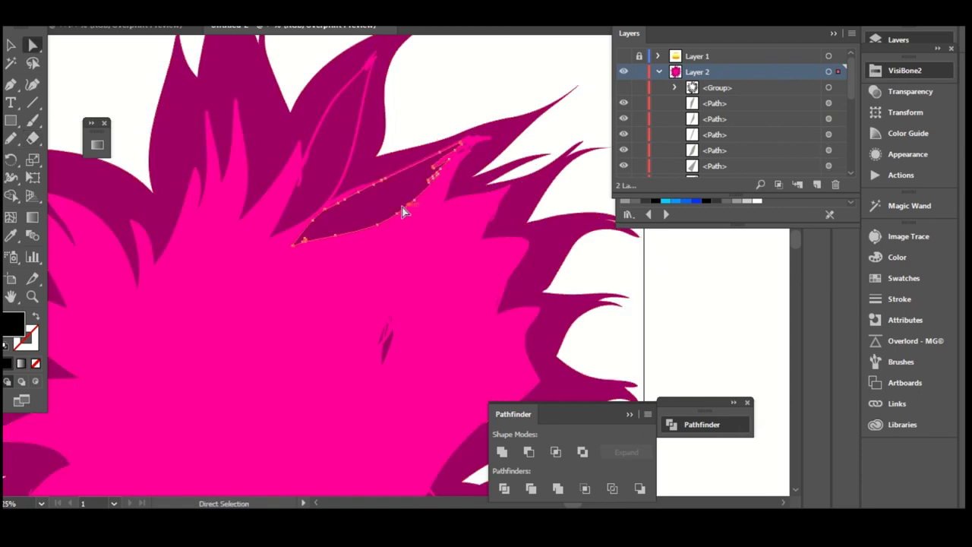
# - Lock the magenta silhouette and delete the small dark fragments left in the centre of the shape
pyautogui.hotkey('ctrl', '0')
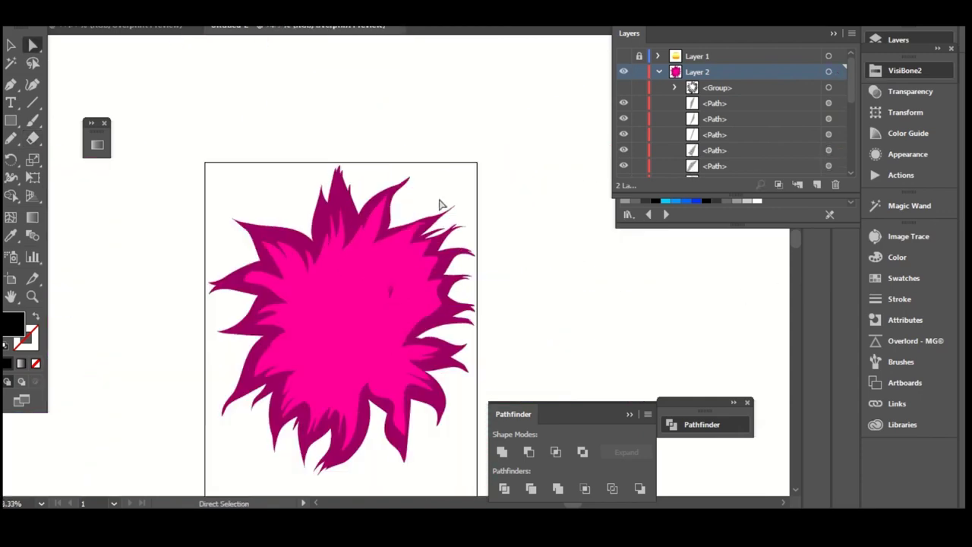
pyautogui.hotkey('ctrl', '=')
pyautogui.hotkey('ctrl', '=')
pyautogui.moveTo(411, 311); pyautogui.dragTo(408, 311)
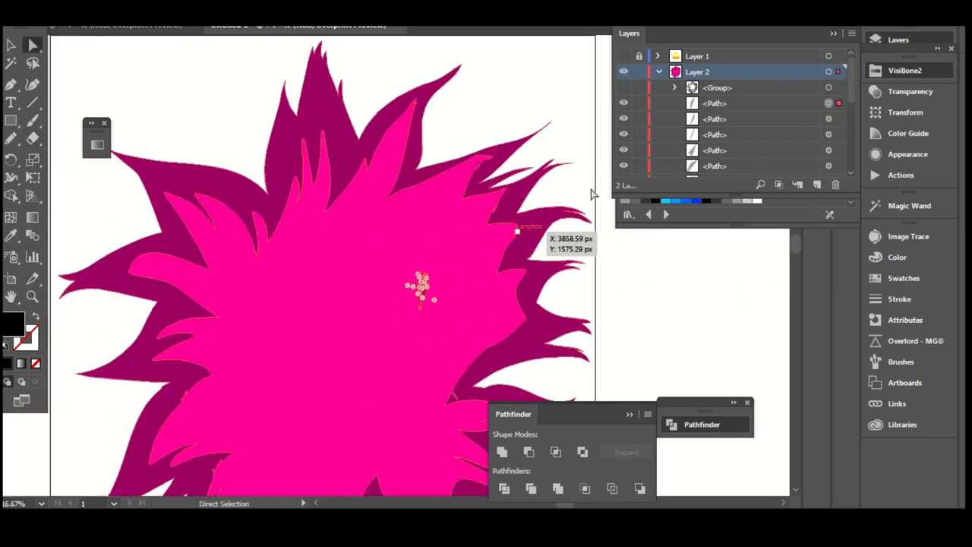
pyautogui.scroll(-5, 760, 122)
pyautogui.scroll(1, 760, 122)
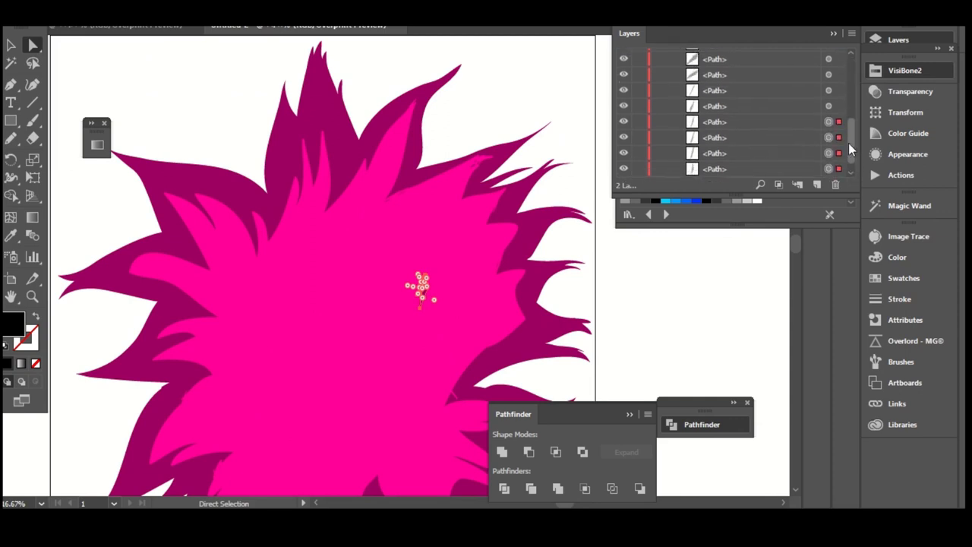
pyautogui.scroll(-1, 760, 122)
pyautogui.click(639, 169)
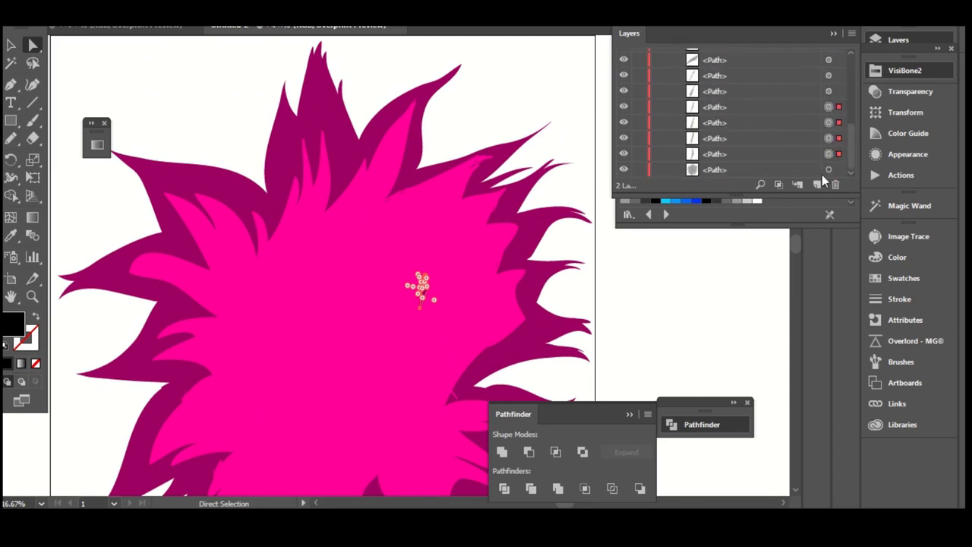
pyautogui.hotkey('ctrl', 'shift', 'a')
pyautogui.click(639, 169)
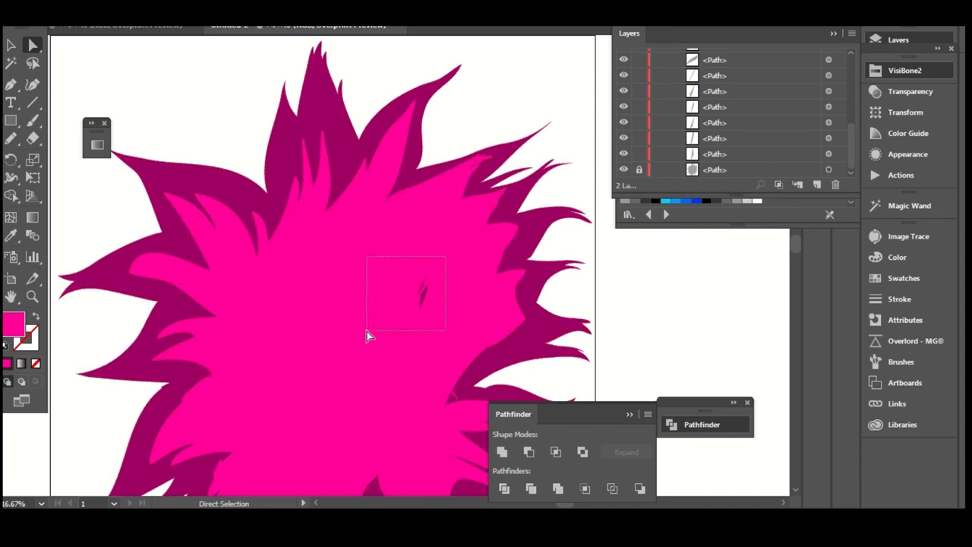
pyautogui.moveTo(367, 331); pyautogui.dragTo(367, 331)
pyautogui.press('Delete')
# - Remove the leftover dark fragments along the inner edge of the upper-right flames
pyautogui.click(399, 194)
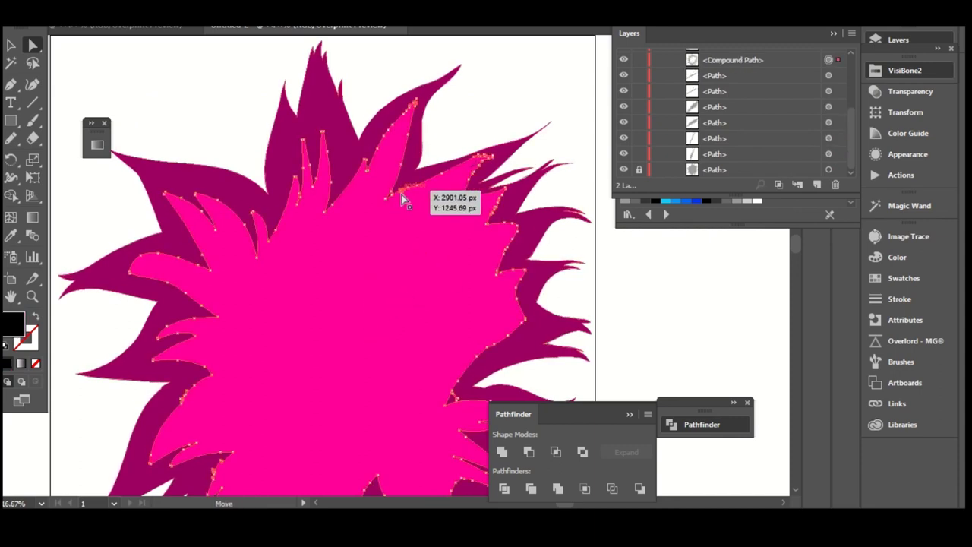
pyautogui.hotkey('ctrl', '[')
pyautogui.hotkey('ctrl', '[')
pyautogui.hotkey('ctrl', '[')
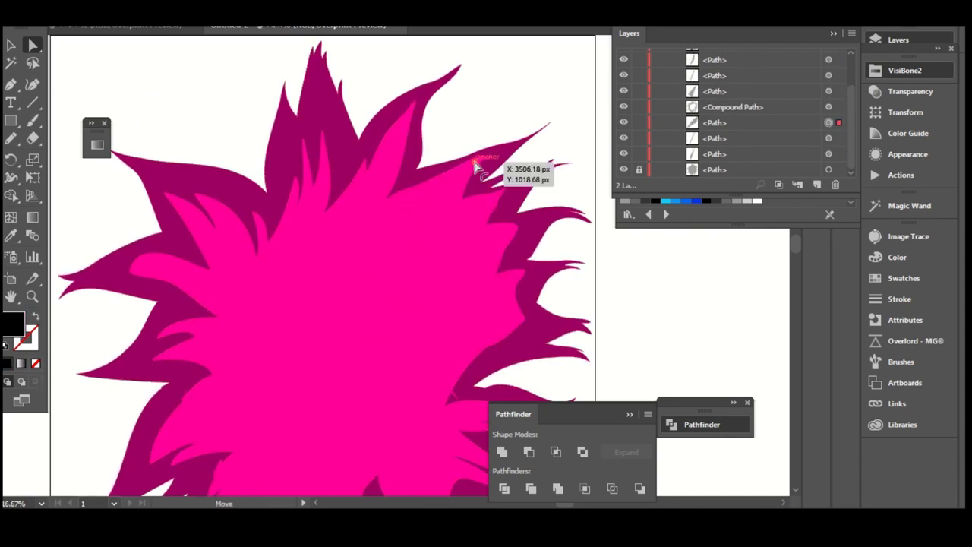
pyautogui.moveTo(412, 191); pyautogui.dragTo(364, 235)
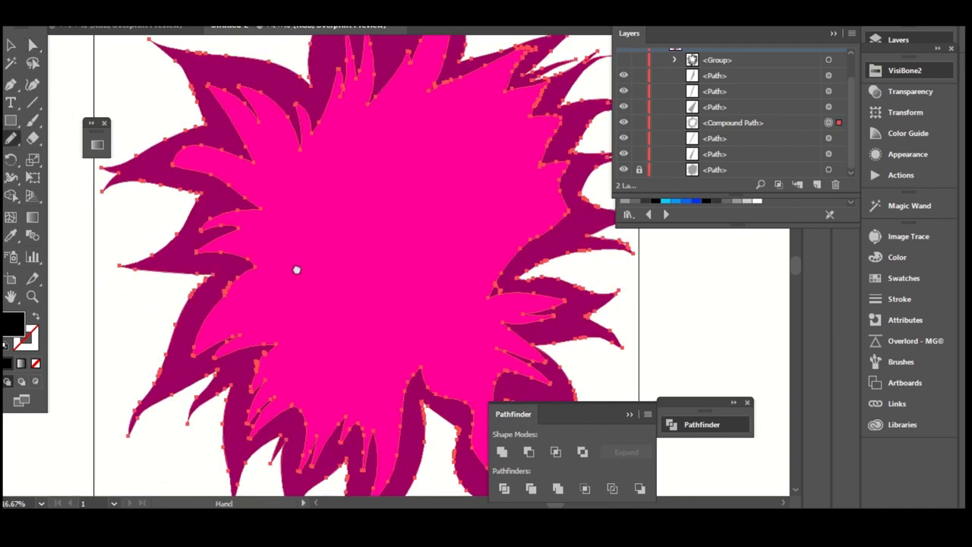
# - Redraw the dark shading's inner contour along the bottom flames with the Pencil tool to give it sharper tongues
pyautogui.moveTo(297, 270); pyautogui.dragTo(326, 232)
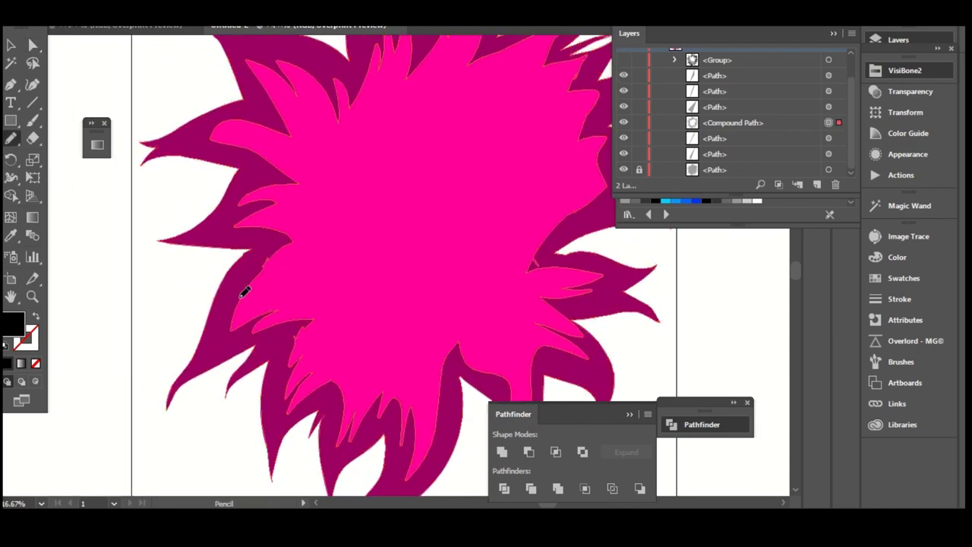
pyautogui.scroll(-1, 243, 294)
pyautogui.hscroll(1, 240, 295)
pyautogui.scroll(-1, 259, 343)
pyautogui.hscroll(2, 259, 344)
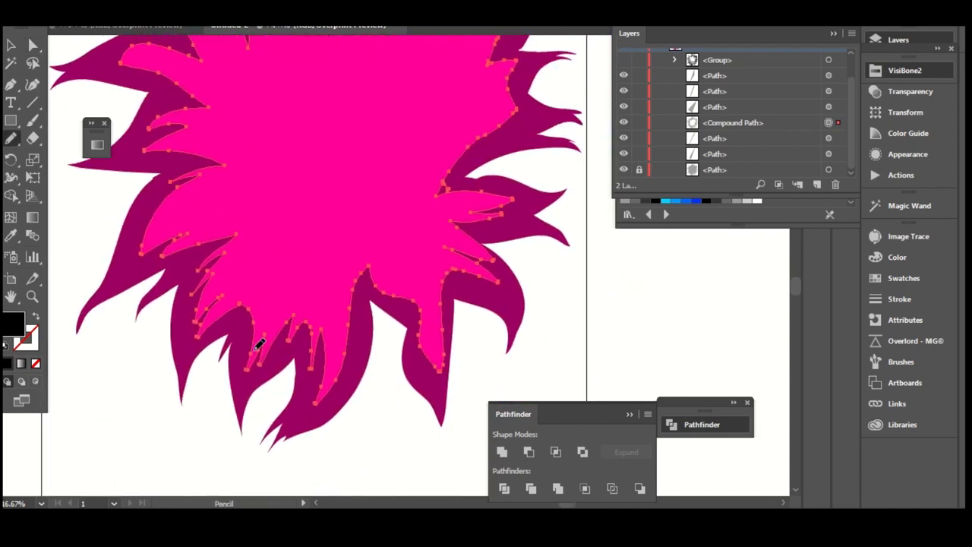
pyautogui.scroll(-1, 274, 304)
pyautogui.hscroll(1, 273, 304)
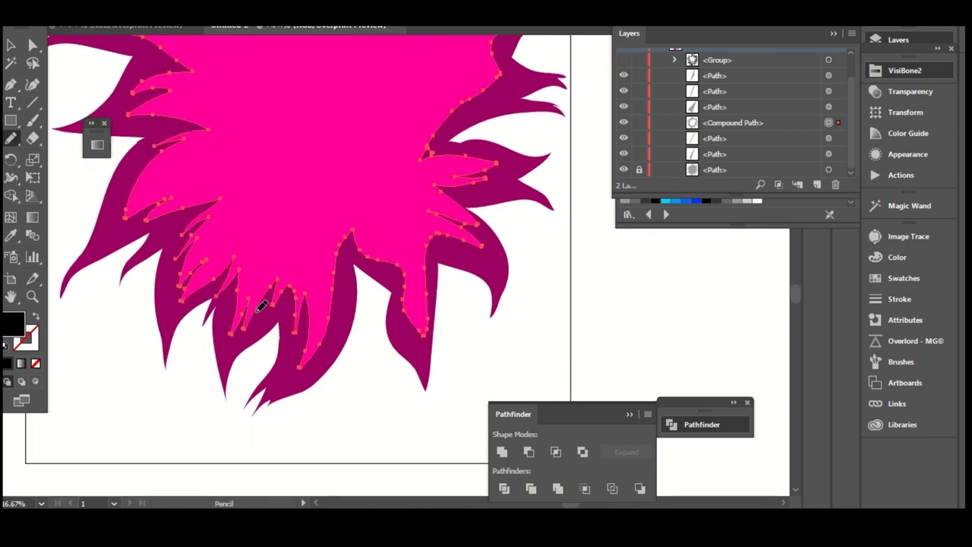
pyautogui.moveTo(262, 305)
pyautogui.mouseDown()
pyautogui.moveTo(319, 354)
pyautogui.moveTo(341, 281)
pyautogui.moveTo(359, 261)
pyautogui.moveTo(351, 238)
pyautogui.moveTo(328, 270)
pyautogui.mouseUp()
pyautogui.hscroll(1, 360, 260)
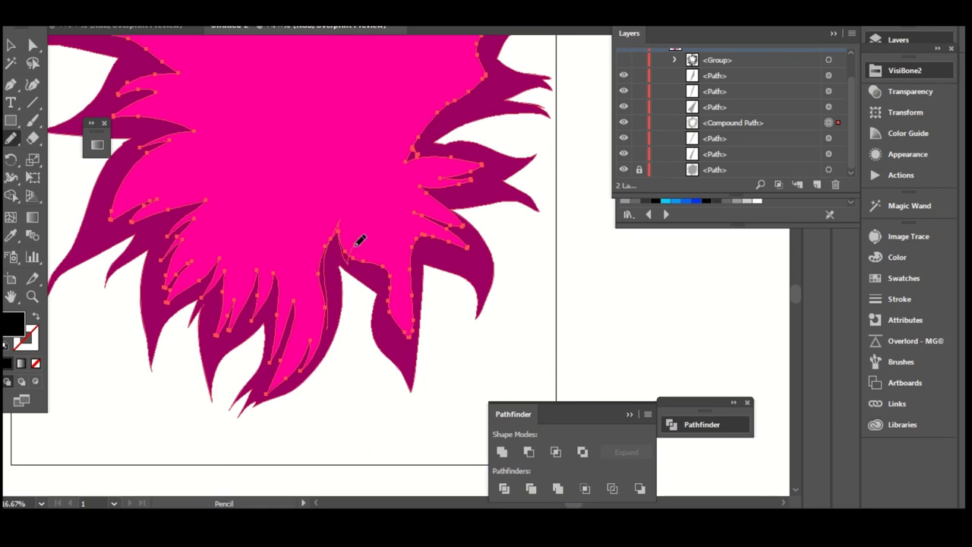
pyautogui.moveTo(407, 345); pyautogui.dragTo(410, 348)
pyautogui.scroll(1, 402, 338)
pyautogui.hscroll(1, 402, 338)
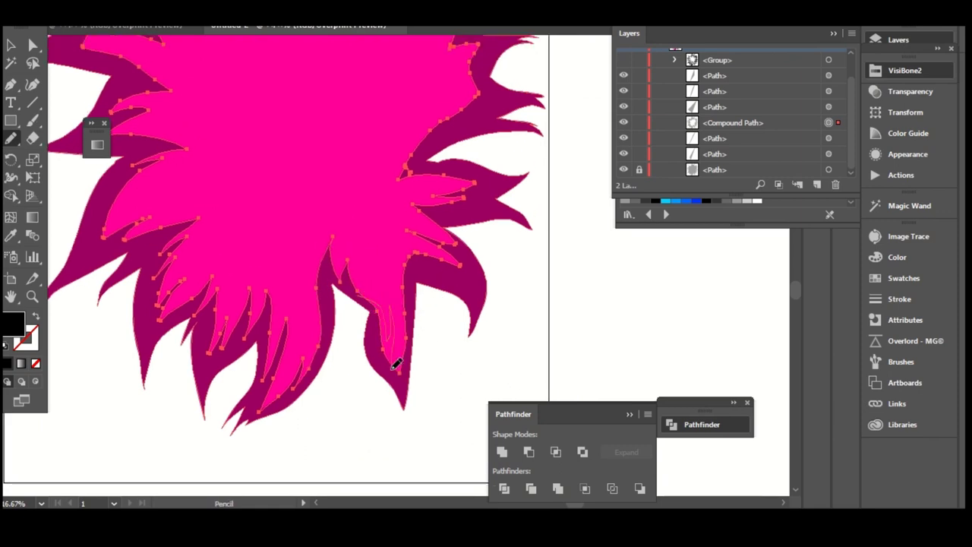
pyautogui.moveTo(416, 259)
pyautogui.mouseDown()
pyautogui.moveTo(466, 271)
pyautogui.moveTo(423, 250)
pyautogui.moveTo(461, 233)
pyautogui.mouseUp()
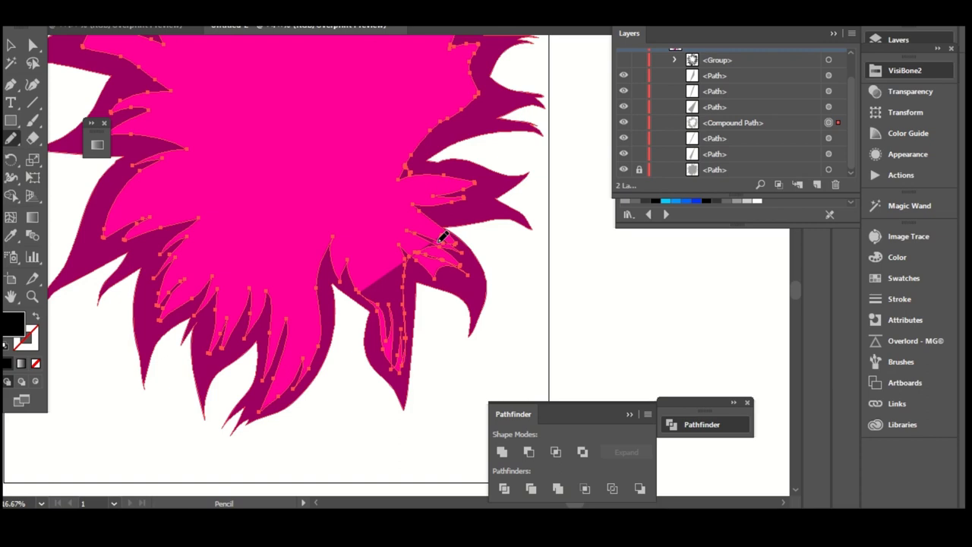
pyautogui.press('a')
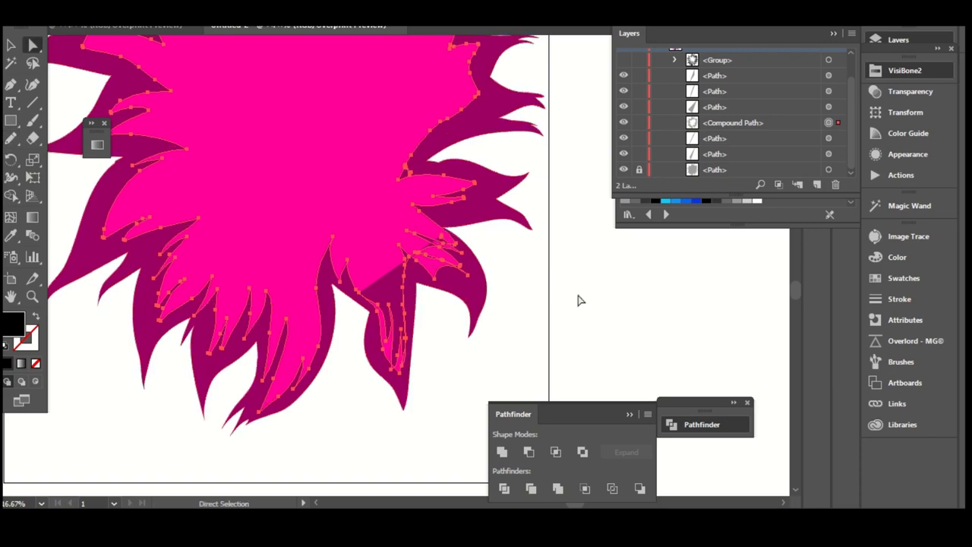
pyautogui.hotkey('shift', 'e')
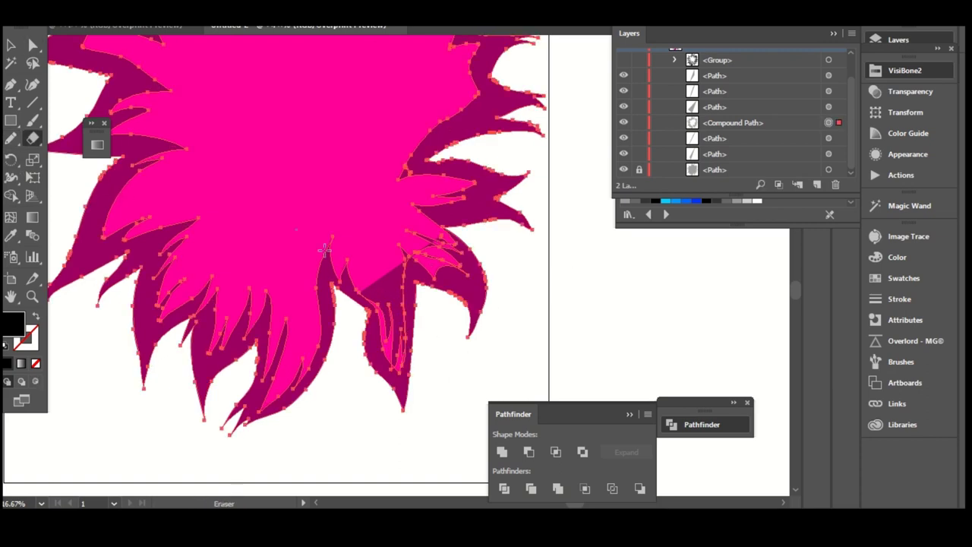
pyautogui.moveTo(383, 281); pyautogui.dragTo(383, 292)
pyautogui.press('a')
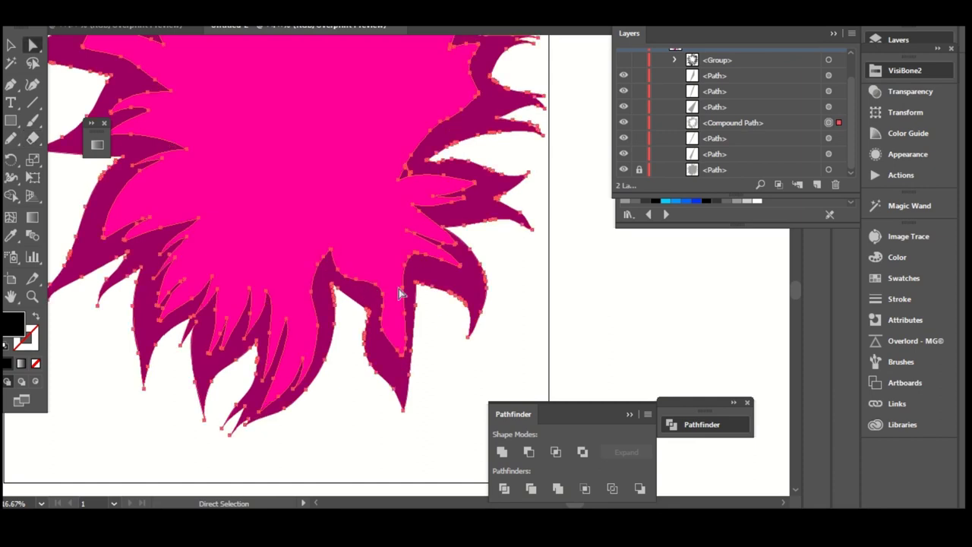
# - Redraw the shading's inner contour in the lower-right flames with the Pencil tool, adding curved, pointed tongues
pyautogui.press('n')
pyautogui.moveTo(335, 272)
pyautogui.mouseDown()
pyautogui.moveTo(363, 294)
pyautogui.moveTo(387, 355)
pyautogui.mouseUp()
pyautogui.moveTo(403, 319); pyautogui.dragTo(404, 313)
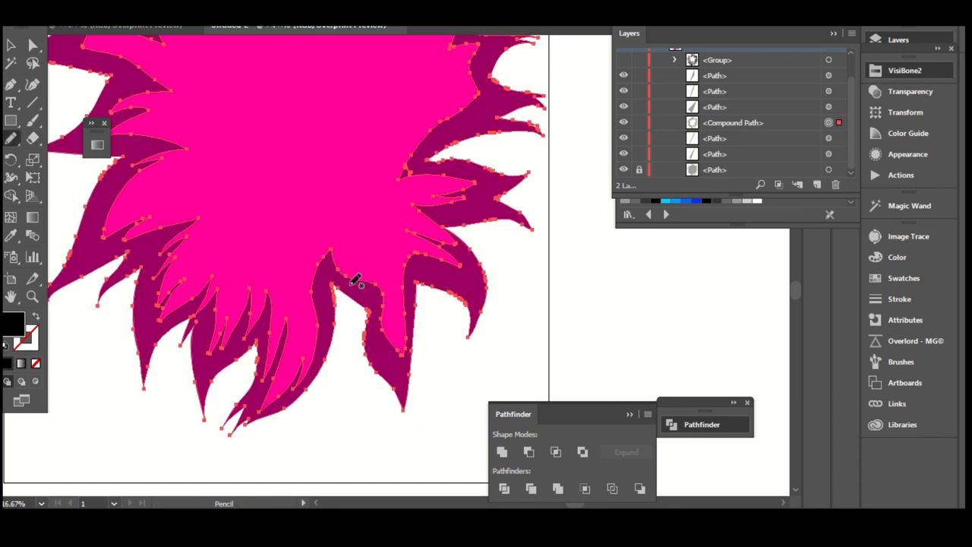
pyautogui.moveTo(398, 347)
pyautogui.mouseDown()
pyautogui.moveTo(428, 262)
pyautogui.moveTo(461, 237)
pyautogui.mouseUp()
pyautogui.moveTo(404, 264)
pyautogui.mouseDown()
pyautogui.moveTo(465, 268)
pyautogui.moveTo(447, 211)
pyautogui.mouseUp()
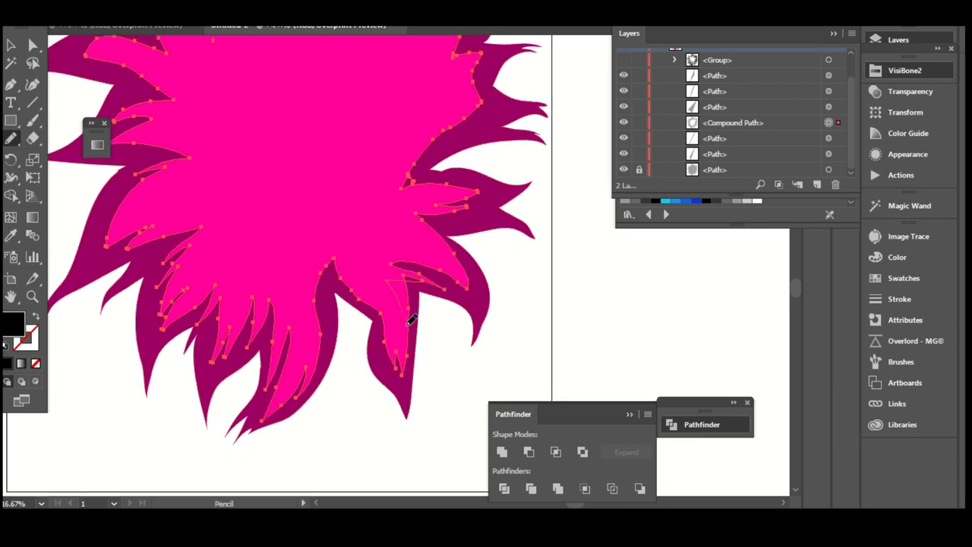
pyautogui.moveTo(382, 310)
pyautogui.mouseDown()
pyautogui.moveTo(393, 290)
pyautogui.moveTo(408, 314)
pyautogui.mouseUp()
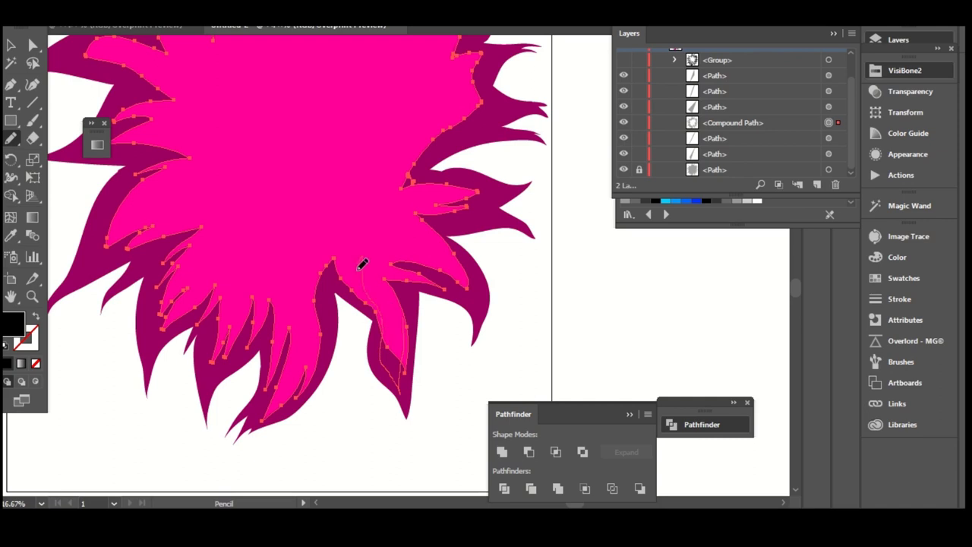
pyautogui.moveTo(363, 264); pyautogui.dragTo(482, 231)
# - Reshape the shading's inner contour along the right and upper-right flames into pointed tongues with the Pencil tool
pyautogui.scroll(3, 434, 250)
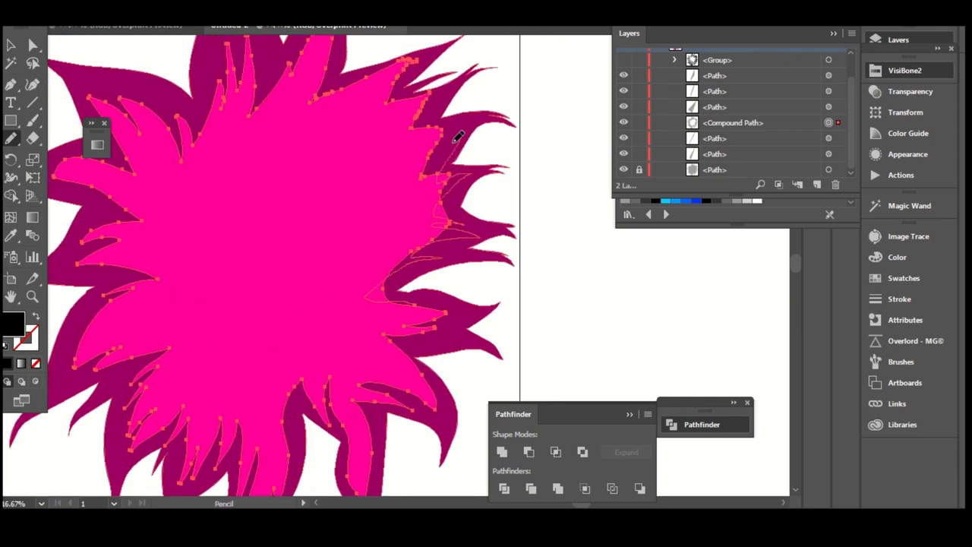
pyautogui.moveTo(459, 137); pyautogui.dragTo(477, 123)
pyautogui.scroll(2, 477, 124)
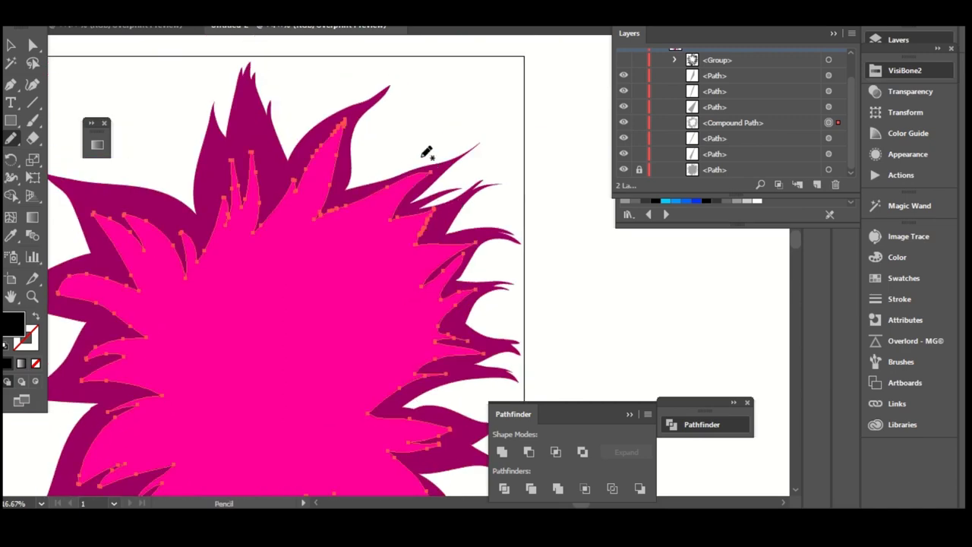
pyautogui.hscroll(-2, 427, 152)
pyautogui.scroll(1, 402, 160)
pyautogui.scroll(-1, 410, 152)
pyautogui.hscroll(-1, 410, 152)
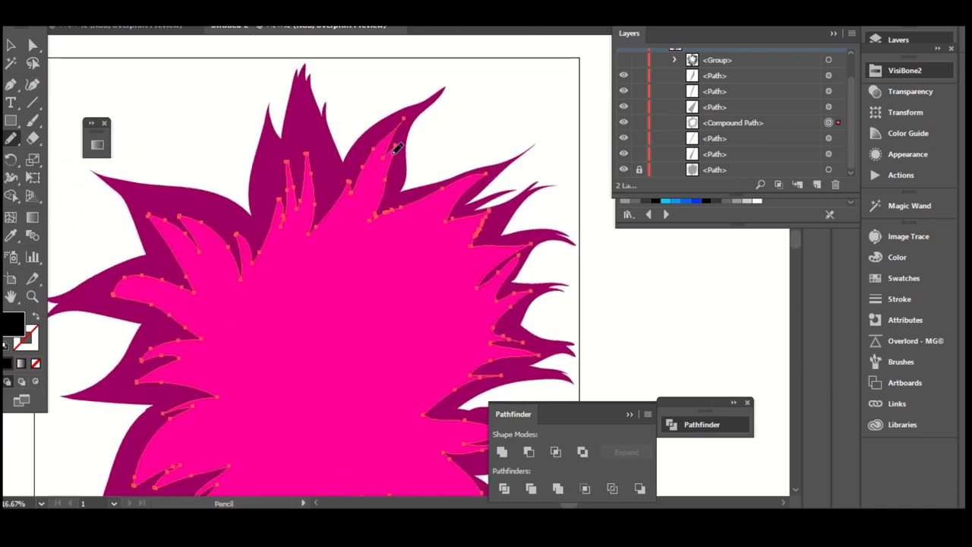
# - Extend the magenta tongues into the left-hand flames by redrawing the shading's inner contour with the Pencil tool
pyautogui.scroll(-3, 456, 167)
pyautogui.hscroll(-4, 441, 197)
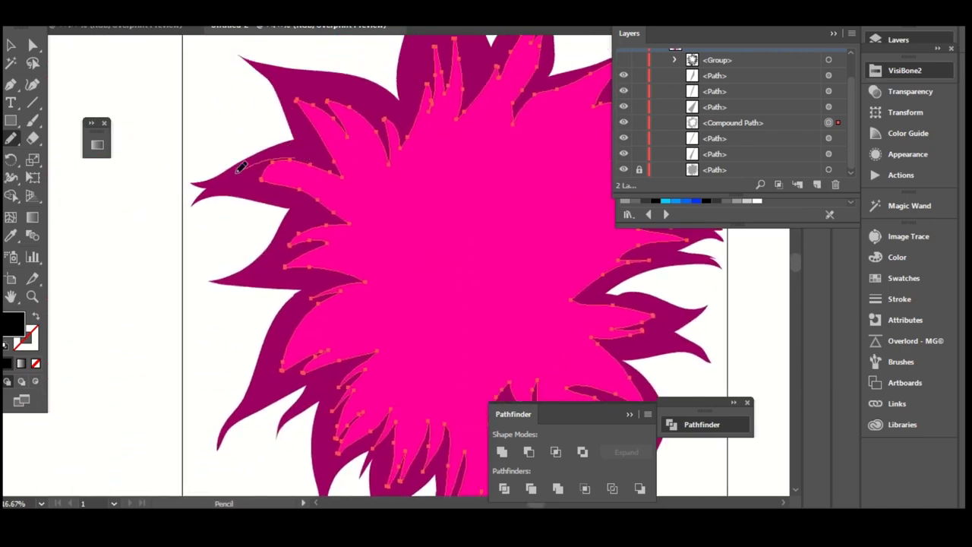
pyautogui.moveTo(228, 173)
pyautogui.mouseDown()
pyautogui.moveTo(343, 167)
pyautogui.moveTo(342, 175)
pyautogui.moveTo(250, 180)
pyautogui.moveTo(308, 192)
pyautogui.mouseUp()
pyautogui.hotkey('ctrl', 'z')
pyautogui.moveTo(349, 221)
pyautogui.mouseDown()
pyautogui.moveTo(300, 216)
pyautogui.moveTo(318, 238)
pyautogui.moveTo(314, 272)
pyautogui.mouseUp()
# - Redraw the shading's inner contour at the top flames, adding a long dark spike into the magenta, and deselect it
pyautogui.scroll(4, 390, 185)
pyautogui.hscroll(3, 391, 184)
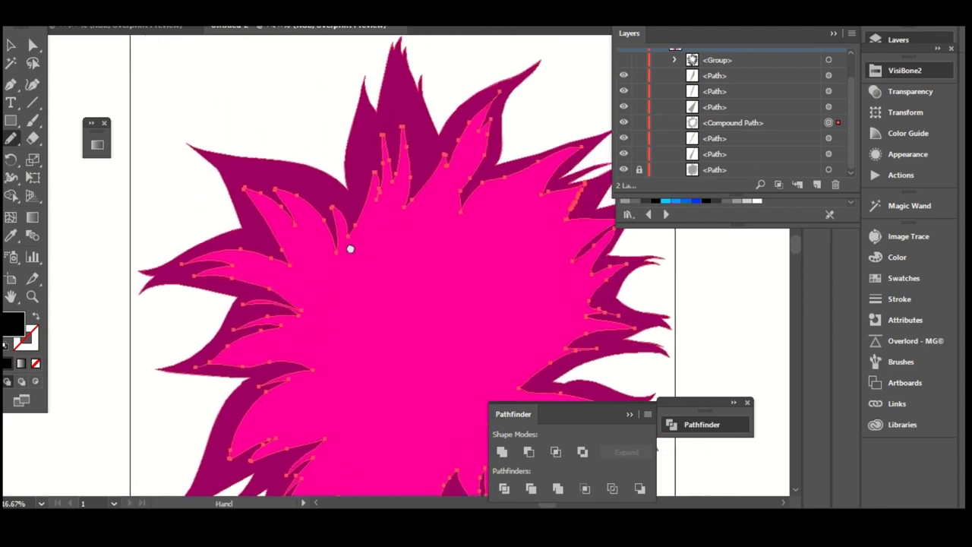
pyautogui.moveTo(389, 287); pyautogui.dragTo(437, 159)
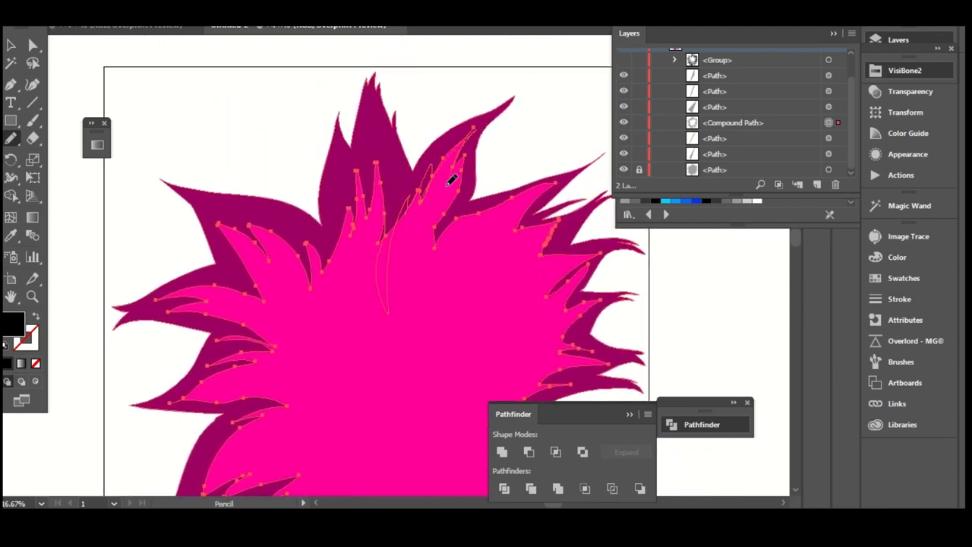
pyautogui.press('a')
pyautogui.click(562, 148)
pyautogui.hotkey('ctrl', '-')
pyautogui.hotkey('ctrl', '-')
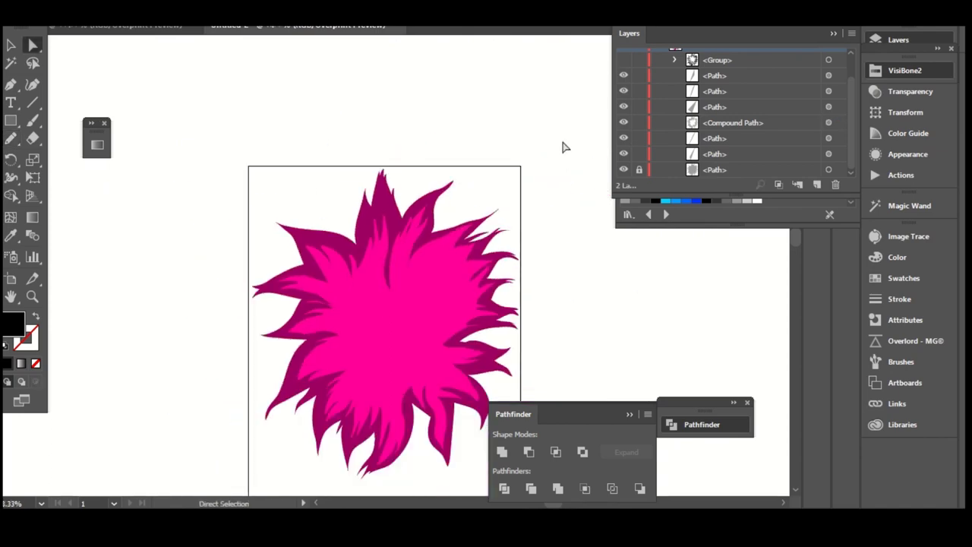
# - Select all the unlocked dark shading pieces and group them
pyautogui.hotkey('ctrl', 'a')
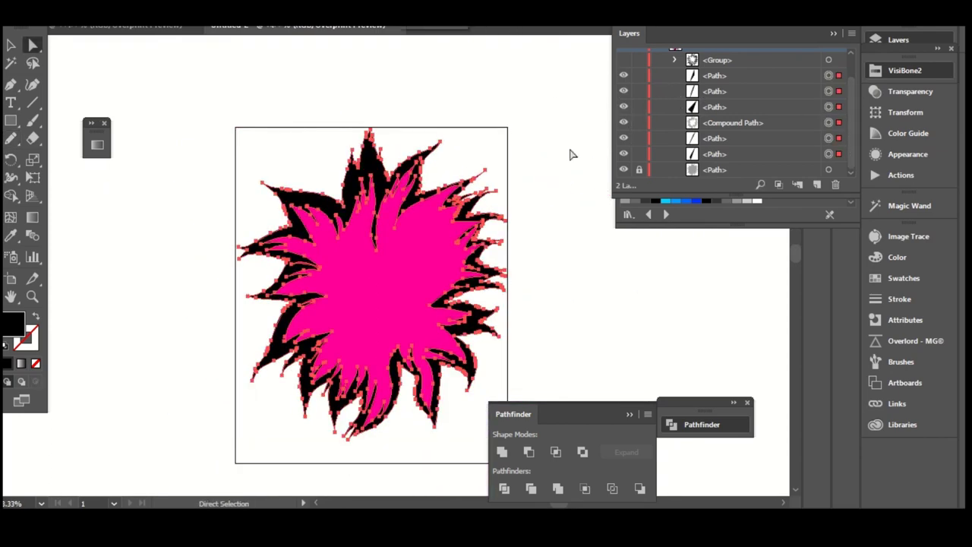
pyautogui.press('v')
pyautogui.hotkey('ctrl', 'g')
pyautogui.click(640, 304)
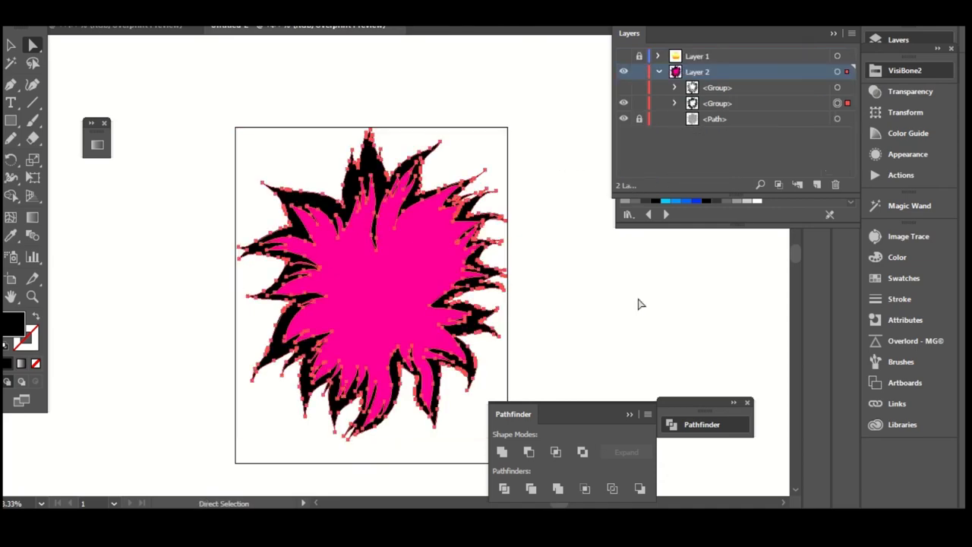
# - Lock the shading group and set the Paintbrush to a thicker black stroke
pyautogui.scroll(4, 456, 235)
pyautogui.press('b')
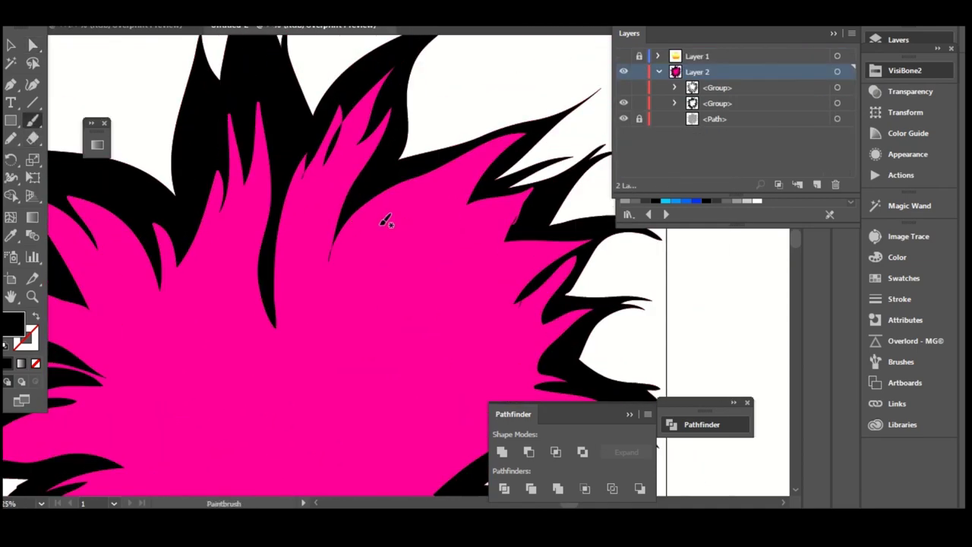
pyautogui.moveTo(378, 242)
pyautogui.mouseDown()
pyautogui.moveTo(494, 151)
pyautogui.moveTo(373, 240)
pyautogui.mouseUp()
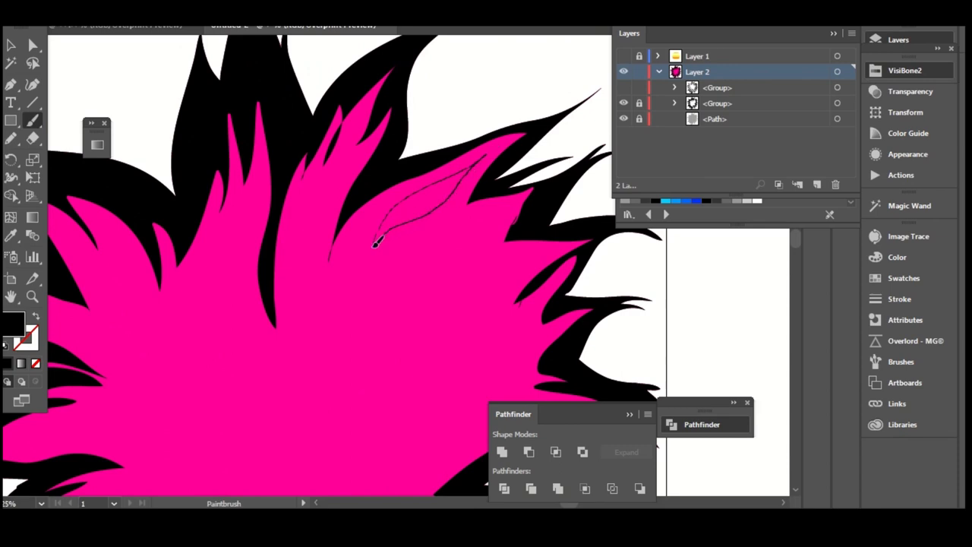
pyautogui.click(231, 28)
pyautogui.click(537, 311)
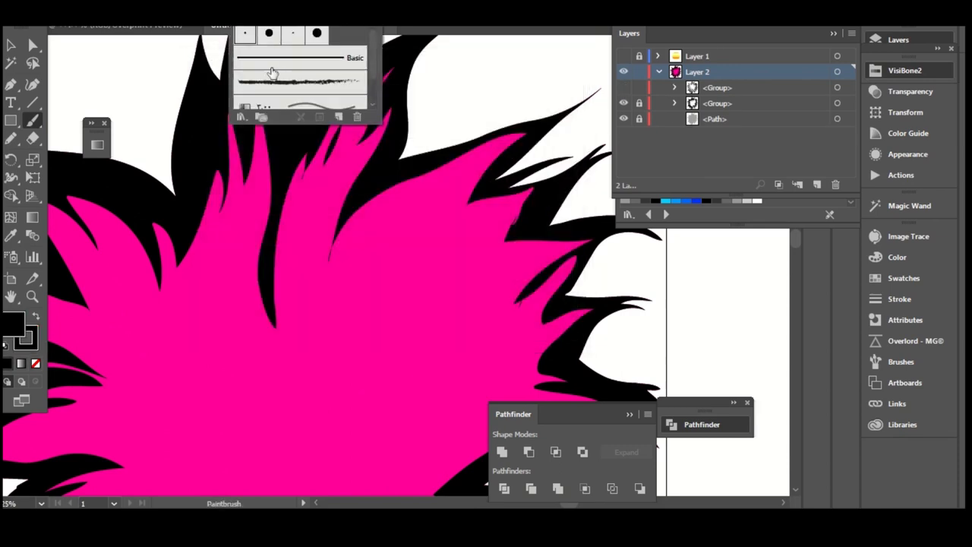
pyautogui.click(243, 23)
pyautogui.click(235, 228)
# - Paint curved black detail strokes inside the magenta of the upper-right flames with the Paintbrush
pyautogui.moveTo(395, 202)
pyautogui.mouseDown()
pyautogui.moveTo(473, 162)
pyautogui.moveTo(399, 205)
pyautogui.mouseUp()
pyautogui.moveTo(380, 230)
pyautogui.mouseDown()
pyautogui.moveTo(404, 196)
pyautogui.moveTo(459, 180)
pyautogui.moveTo(376, 237)
pyautogui.moveTo(471, 192)
pyautogui.moveTo(396, 234)
pyautogui.mouseUp()
pyautogui.scroll(-1, 515, 230)
pyautogui.moveTo(477, 171)
pyautogui.mouseDown()
pyautogui.moveTo(445, 190)
pyautogui.moveTo(505, 151)
pyautogui.mouseUp()
pyautogui.moveTo(486, 206); pyautogui.dragTo(463, 196)
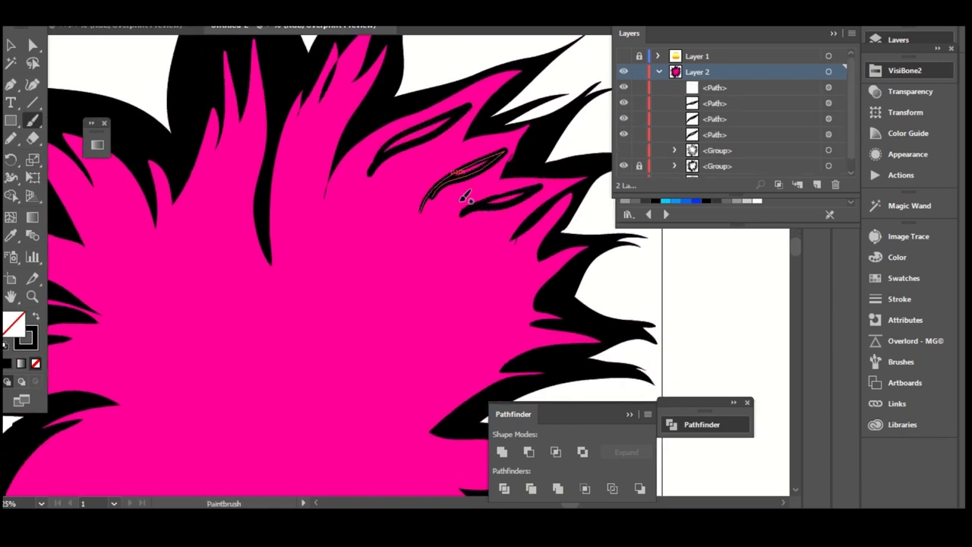
# - Paint short black detail strokes along the middle right-hand flames and undo the last unwanted stroke
pyautogui.scroll(-2, 494, 195)
pyautogui.moveTo(454, 242)
pyautogui.mouseDown()
pyautogui.moveTo(534, 215)
pyautogui.moveTo(450, 234)
pyautogui.moveTo(503, 205)
pyautogui.mouseUp()
pyautogui.scroll(-2, 540, 216)
pyautogui.hotkey('ctrl', 'z')
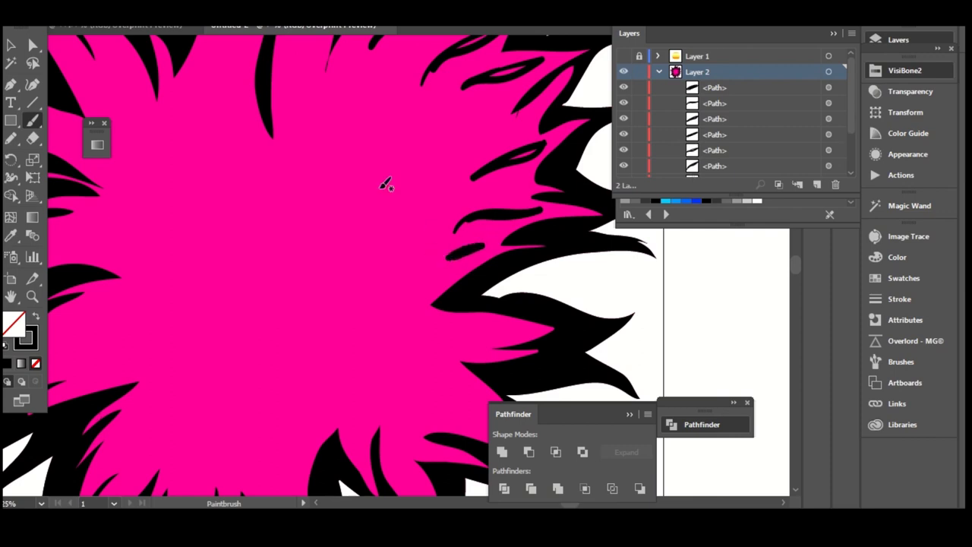
# - Paint long black detail strokes down into the magenta on both sides of the top flames' dark spike
pyautogui.scroll(5, 403, 190)
pyautogui.moveTo(428, 226); pyautogui.dragTo(413, 307)
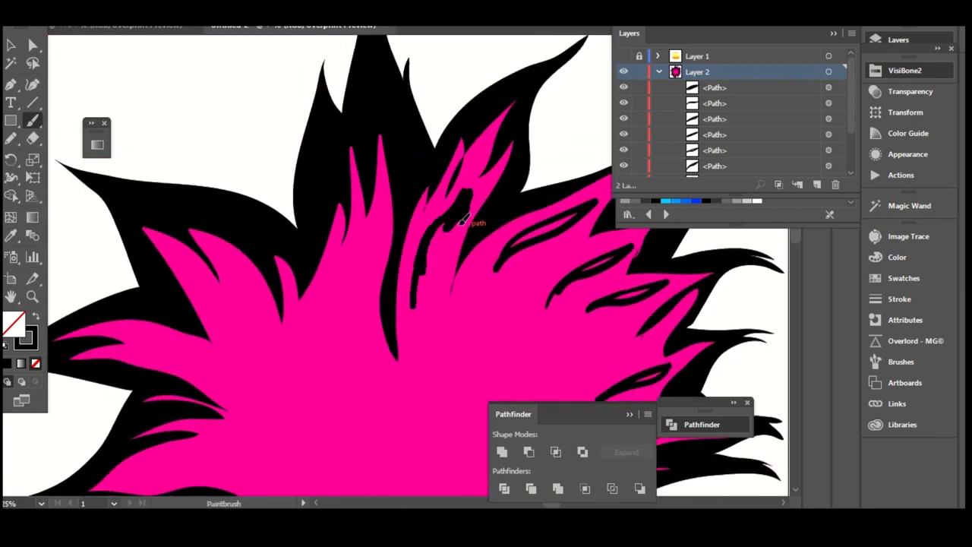
pyautogui.scroll(-2, 390, 232)
pyautogui.moveTo(407, 196); pyautogui.dragTo(401, 309)
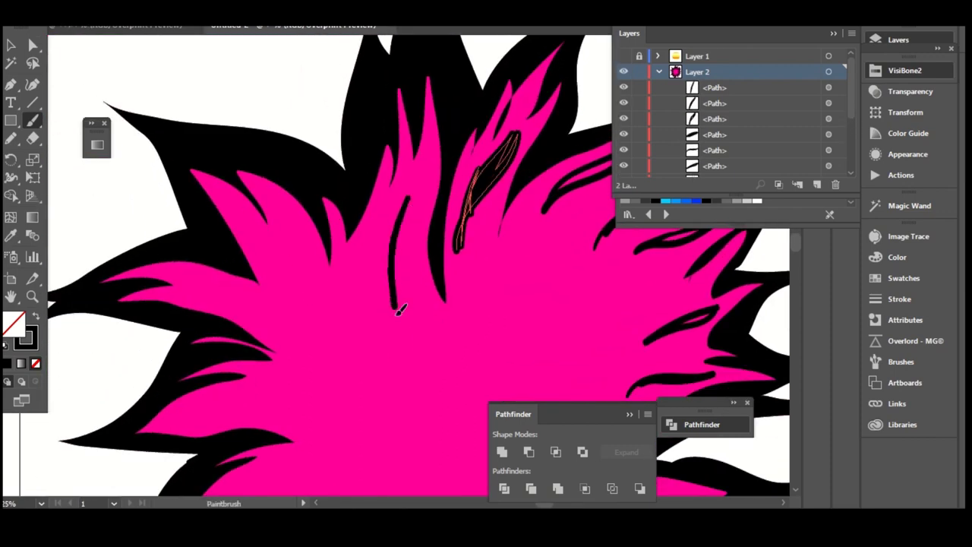
pyautogui.moveTo(417, 177)
pyautogui.mouseDown()
pyautogui.moveTo(387, 282)
pyautogui.moveTo(392, 307)
pyautogui.mouseUp()
# - Paint branching black detail strokes inside the magenta of the upper-left flame
pyautogui.moveTo(283, 228); pyautogui.dragTo(302, 300)
pyautogui.moveTo(237, 204); pyautogui.dragTo(274, 247)
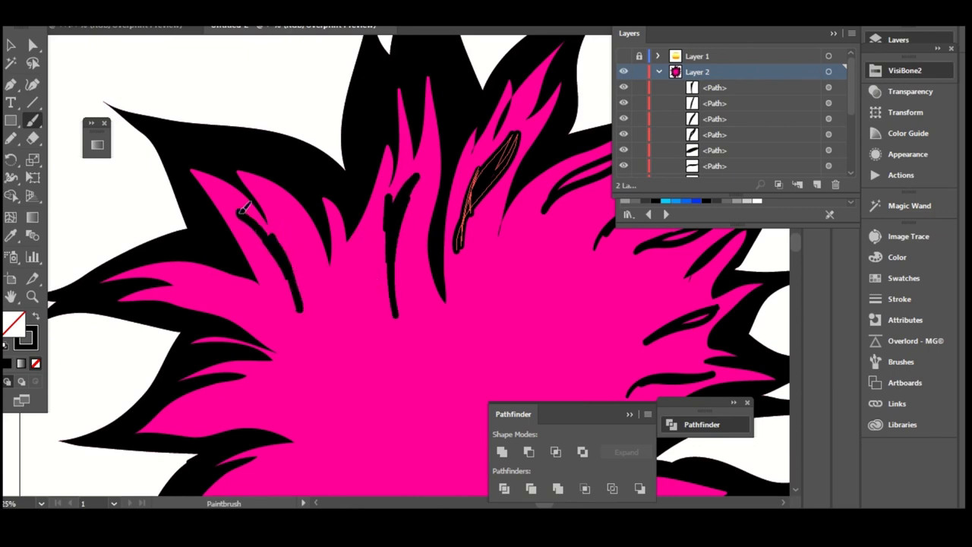
pyautogui.moveTo(299, 296); pyautogui.dragTo(289, 207)
pyautogui.scroll(-2, 289, 205)
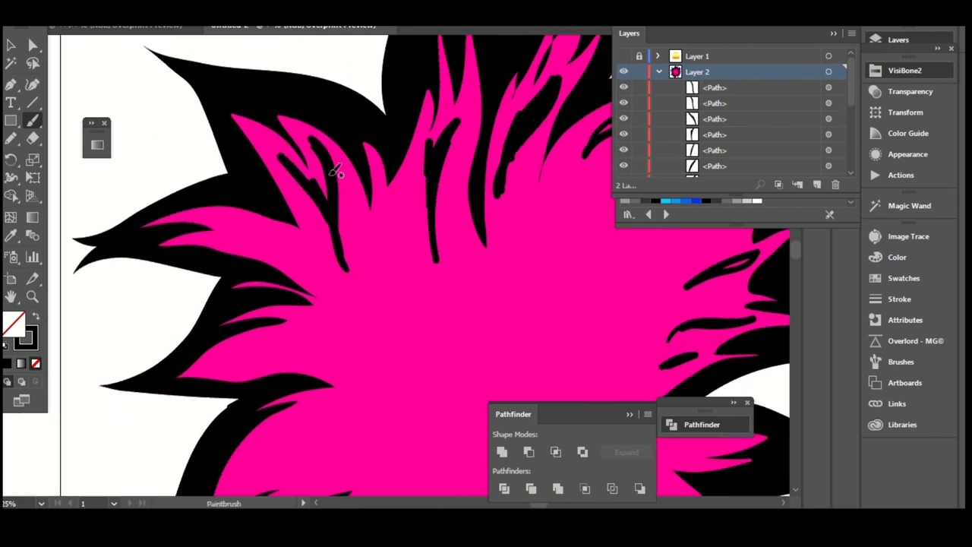
pyautogui.moveTo(334, 171)
pyautogui.mouseDown()
pyautogui.moveTo(300, 182)
pyautogui.moveTo(324, 240)
pyautogui.mouseUp()
# - Paint curved black detail strokes following the direction of the left-hand flames toward the magenta centre
pyautogui.moveTo(241, 232)
pyautogui.mouseDown()
pyautogui.moveTo(322, 256)
pyautogui.moveTo(313, 255)
pyautogui.moveTo(384, 239)
pyautogui.mouseUp()
pyautogui.scroll(-3, 319, 256)
pyautogui.scroll(-3, 429, 243)
pyautogui.moveTo(271, 276)
pyautogui.mouseDown()
pyautogui.moveTo(299, 244)
pyautogui.moveTo(261, 265)
pyautogui.mouseUp()
pyautogui.moveTo(231, 295); pyautogui.dragTo(328, 228)
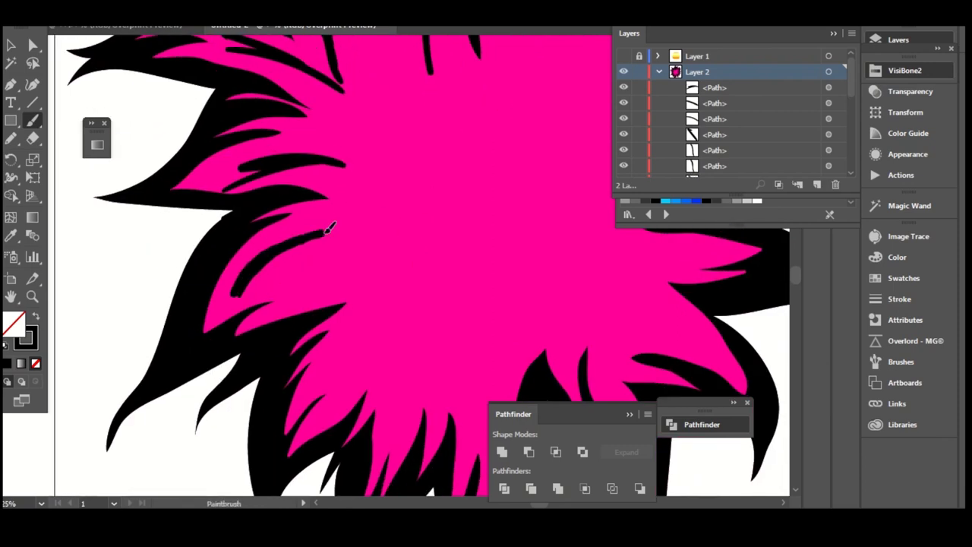
pyautogui.moveTo(224, 310)
pyautogui.mouseDown()
pyautogui.moveTo(258, 270)
pyautogui.moveTo(328, 249)
pyautogui.mouseUp()
pyautogui.moveTo(267, 311)
pyautogui.mouseDown()
pyautogui.moveTo(334, 249)
pyautogui.moveTo(365, 256)
pyautogui.mouseUp()
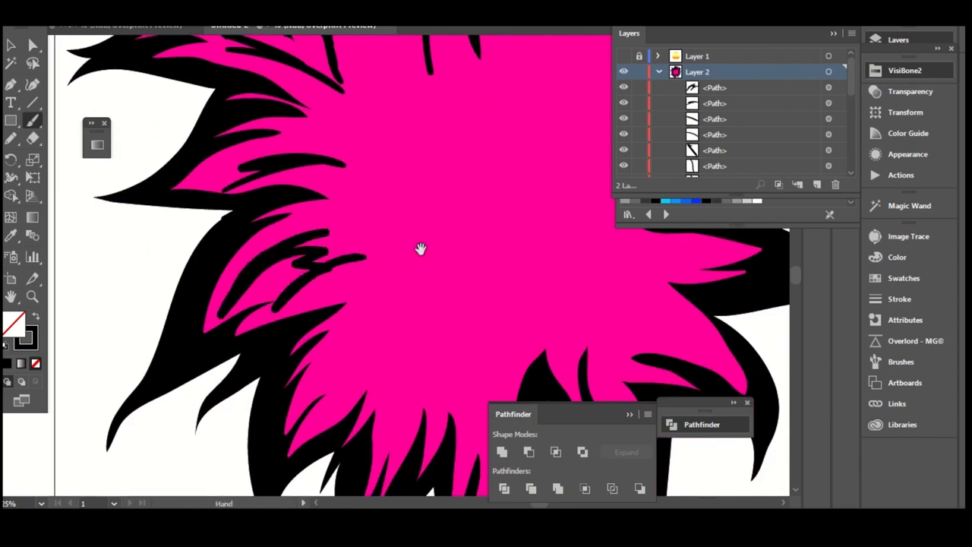
# - Paint two slanted black detail strokes inside the lower-left flames
pyautogui.scroll(-3, 337, 266)
pyautogui.moveTo(253, 335)
pyautogui.mouseDown()
pyautogui.moveTo(320, 252)
pyautogui.moveTo(299, 279)
pyautogui.mouseUp()
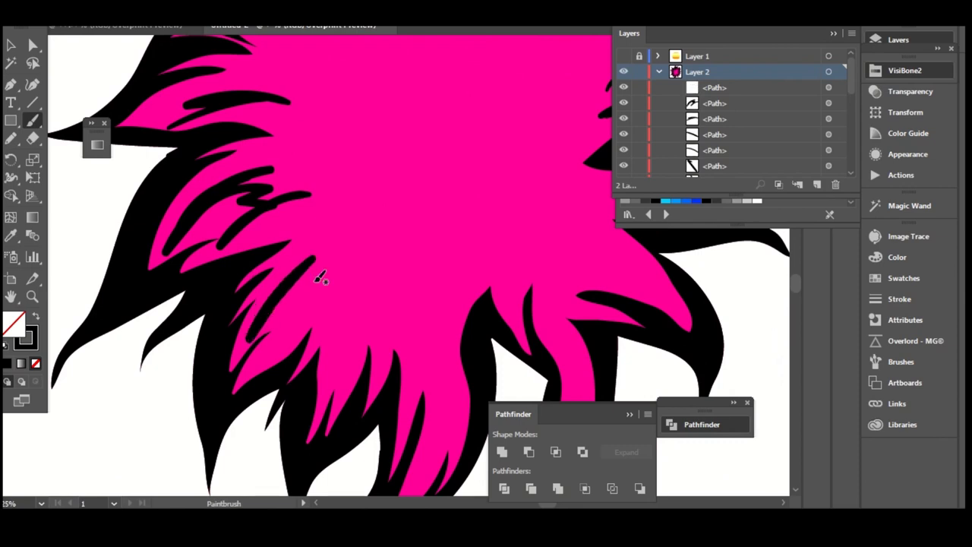
pyautogui.moveTo(252, 375)
pyautogui.mouseDown()
pyautogui.moveTo(307, 310)
pyautogui.moveTo(296, 362)
pyautogui.moveTo(311, 247)
pyautogui.mouseUp()
# - Paint long, near-vertical black detail strokes inside the bottom flames and the narrow lower-right flame
pyautogui.scroll(-3, 303, 300)
pyautogui.hotkey('ctrl', 'z')
pyautogui.moveTo(362, 384); pyautogui.dragTo(371, 278)
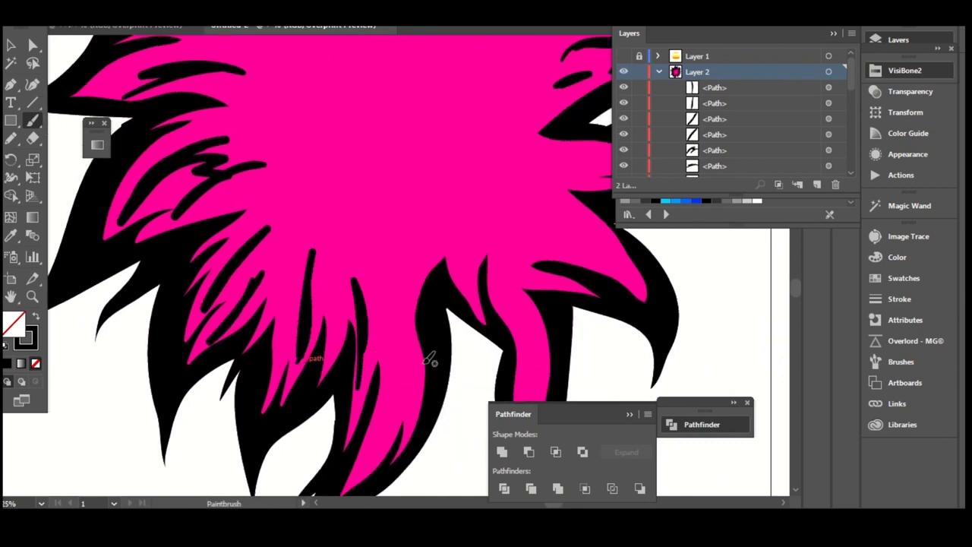
pyautogui.scroll(-3, 427, 357)
pyautogui.moveTo(357, 407); pyautogui.dragTo(372, 260)
pyautogui.moveTo(471, 218)
pyautogui.mouseDown()
pyautogui.moveTo(508, 287)
pyautogui.moveTo(509, 334)
pyautogui.mouseUp()
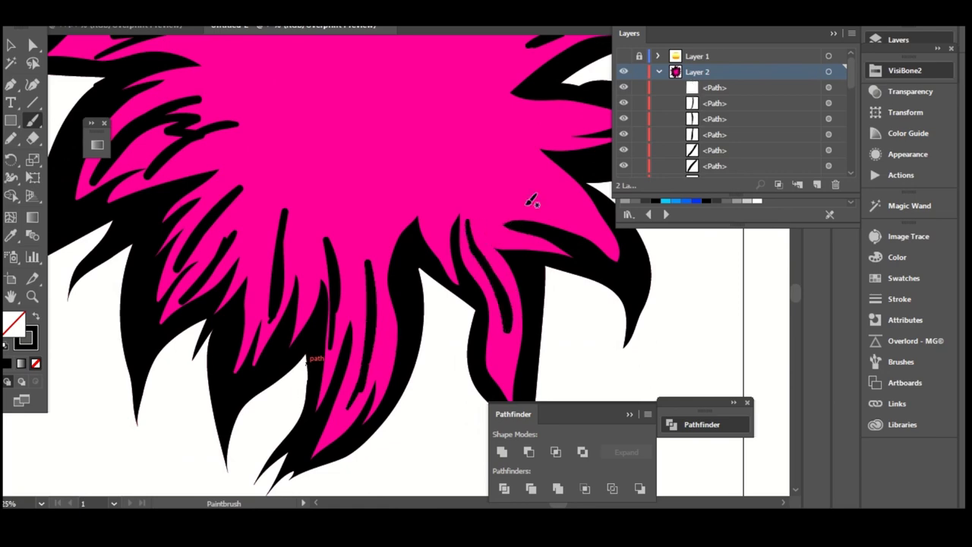
# - Paint tapered black detail strokes inside the lower-right flames, running from the magenta centre toward the tips
pyautogui.moveTo(524, 165); pyautogui.dragTo(585, 219)
pyautogui.moveTo(523, 138); pyautogui.dragTo(466, 226)
pyautogui.moveTo(541, 227); pyautogui.dragTo(449, 191)
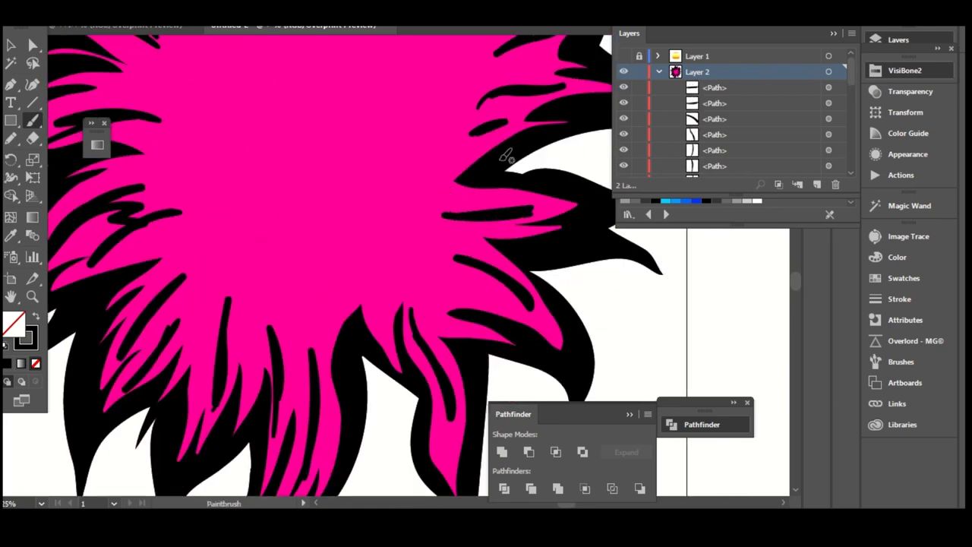
# - Thicken and fill the leaf-shaped black detail strokes in the right and upper-right flames with additional brushwork
pyautogui.scroll(3, 516, 165)
pyautogui.moveTo(517, 165); pyautogui.dragTo(519, 126)
pyautogui.scroll(3, 519, 126)
pyautogui.moveTo(526, 164); pyautogui.dragTo(492, 180)
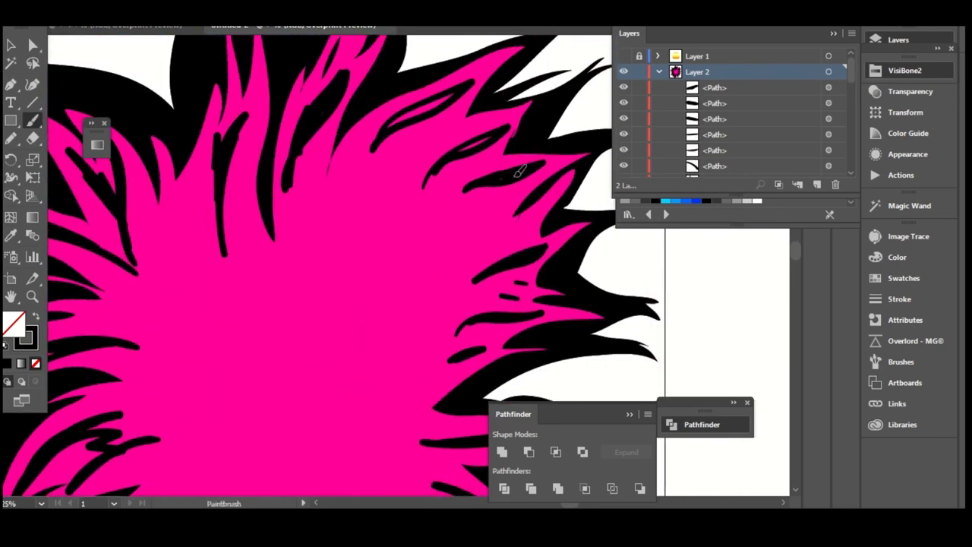
pyautogui.moveTo(495, 129); pyautogui.dragTo(458, 151)
pyautogui.moveTo(460, 114); pyautogui.dragTo(453, 91)
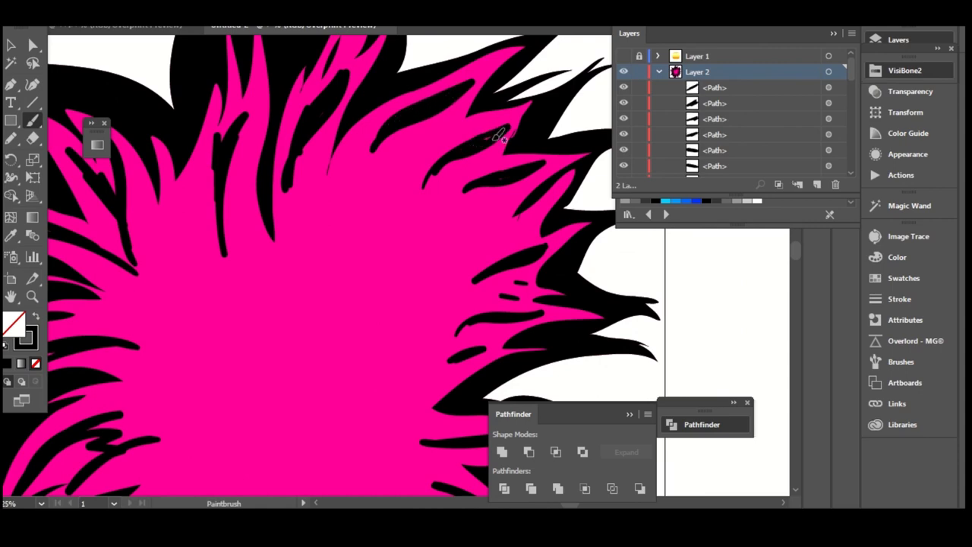
pyautogui.moveTo(504, 135); pyautogui.dragTo(511, 184)
# - Expand the appearance of all painted detail strokes and merge them with the dark edge-shading group
pyautogui.hotkey('ctrl', '-')
pyautogui.hotkey('ctrl', 'a')
pyautogui.click(133, 15)
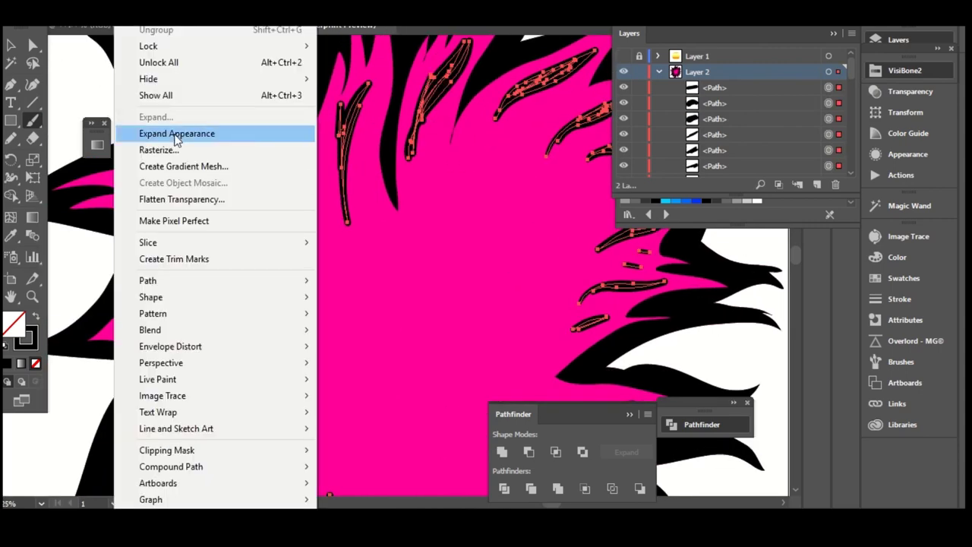
pyautogui.click(178, 145)
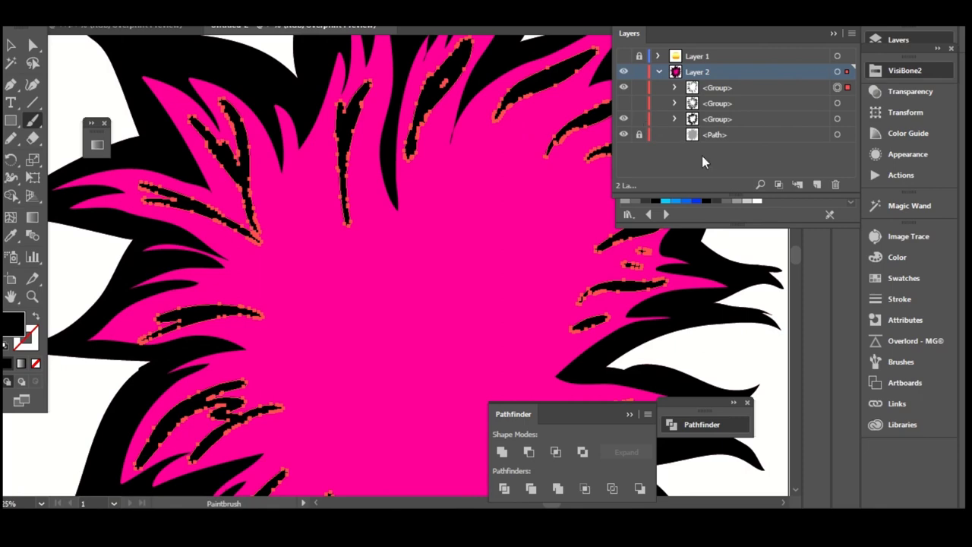
pyautogui.press('Delete')
pyautogui.press('v')
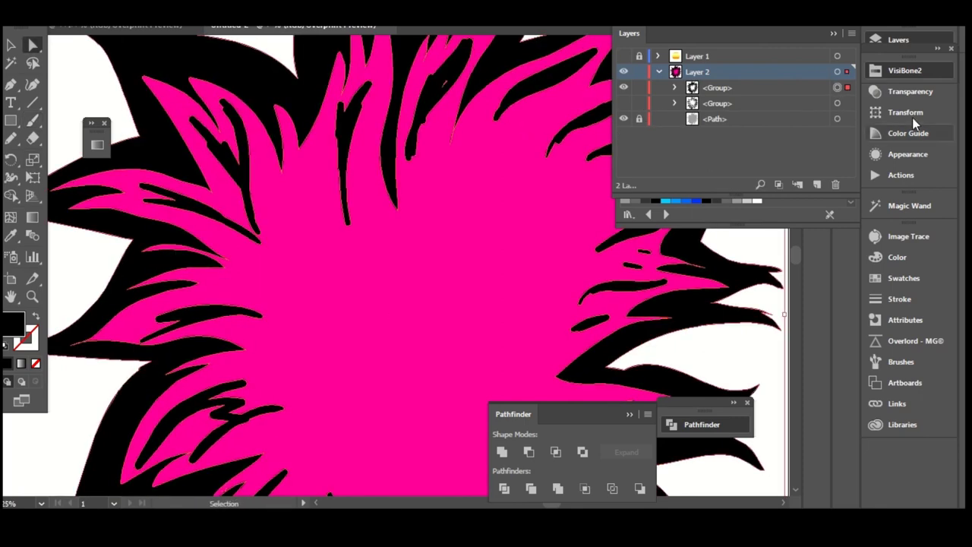
# - Fill the merged shading group with the golden yellow VisiBone2 swatch and give it a darkening blend mode
pyautogui.click(911, 91)
pyautogui.click(905, 69)
pyautogui.click(686, 83)
pyautogui.press('a')
pyautogui.moveTo(911, 92); pyautogui.dragTo(286, 27)
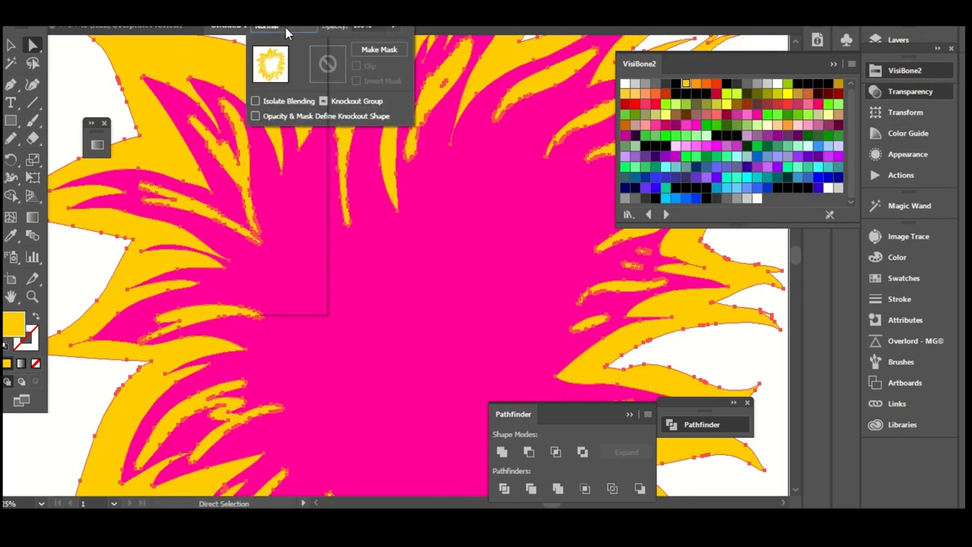
pyautogui.hotkey('ctrl', 'z')
pyautogui.click(898, 39)
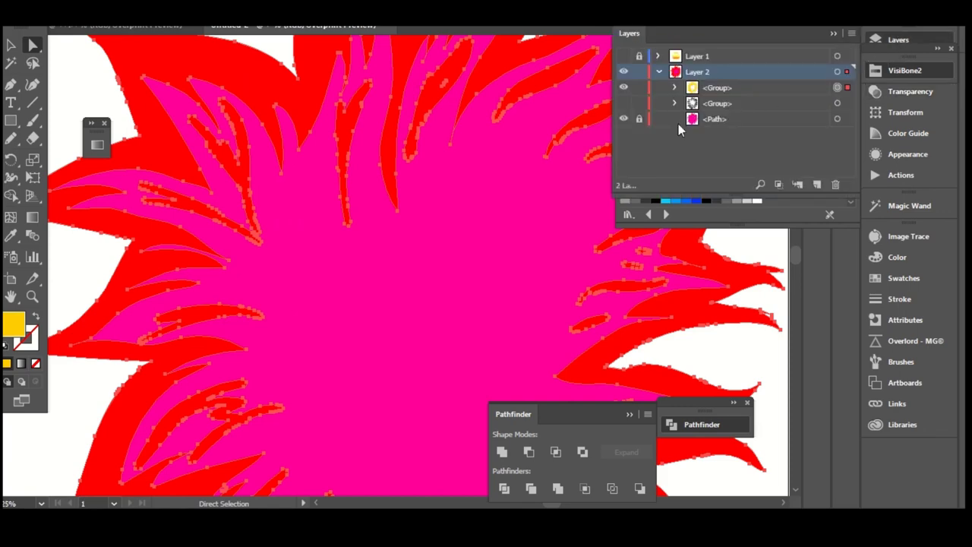
# - Fill the magenta flame base path with the same golden yellow VisiBone2 swatch
pyautogui.click(837, 118)
pyautogui.click(875, 70)
pyautogui.click(686, 84)
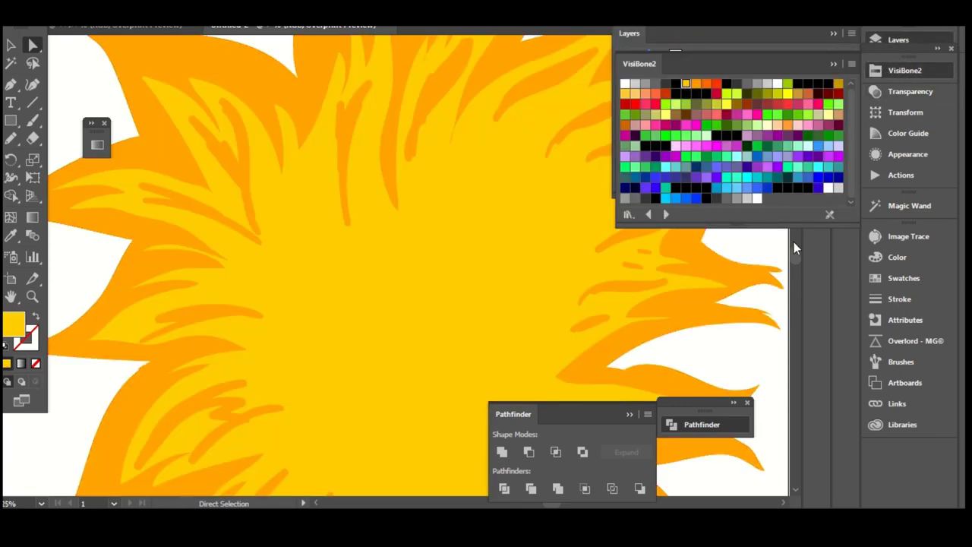
# - Place the black flame outline group above the shading group and show it together with the striped sun on Layer 1
pyautogui.hotkey('ctrl', '0')
pyautogui.click(905, 70)
pyautogui.moveTo(908, 56); pyautogui.dragTo(915, 64)
pyautogui.click(899, 40)
pyautogui.click(623, 88)
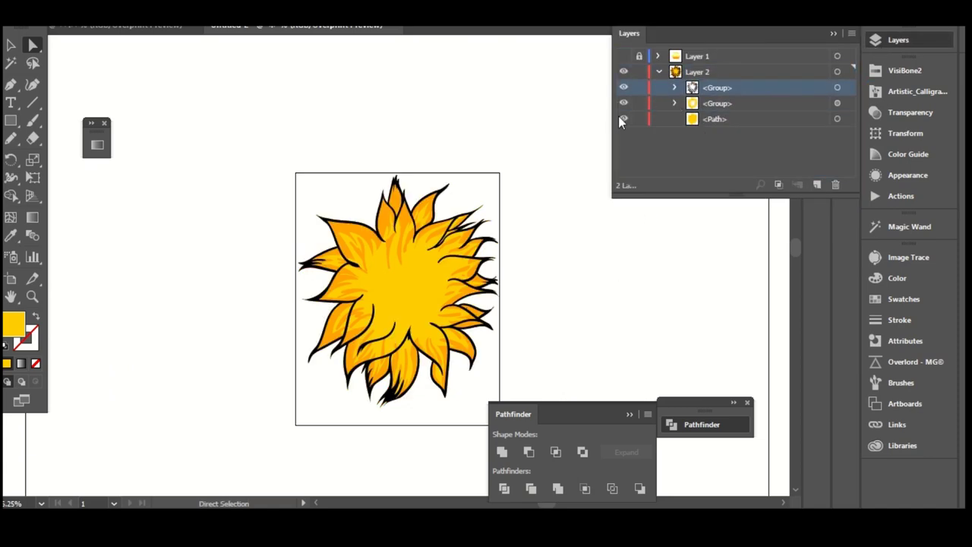
pyautogui.click(623, 56)
pyautogui.hotkey('ctrl', '=')
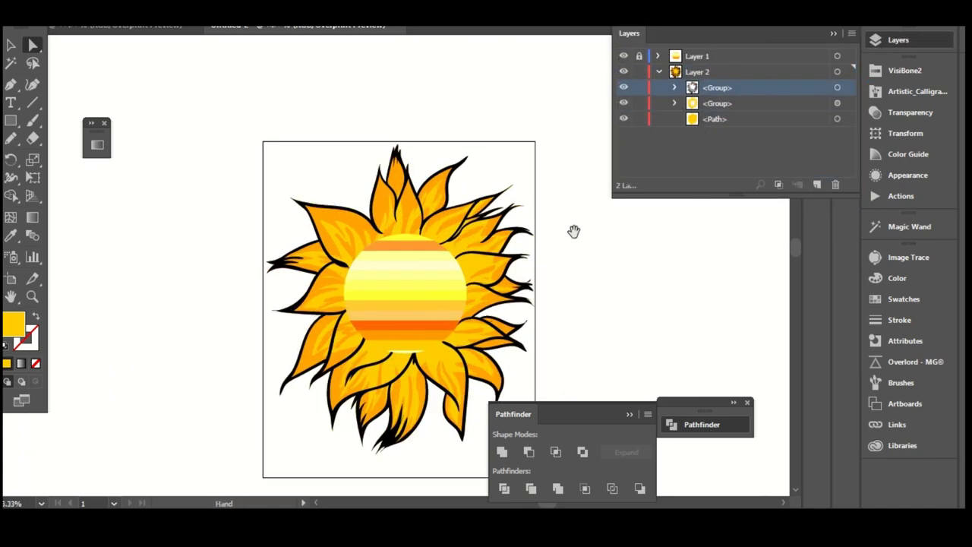
# - Lock Layer 2, unlock Layer 1, and enlarge the striped sun slightly to fit the centre of the flames
pyautogui.click(660, 72)
pyautogui.click(639, 56)
pyautogui.click(639, 72)
pyautogui.click(375, 263)
pyautogui.press('v')
pyautogui.moveTo(439, 204)
pyautogui.mouseDown()
pyautogui.moveTo(437, 222)
pyautogui.moveTo(473, 193)
pyautogui.moveTo(453, 192)
pyautogui.mouseUp()
pyautogui.moveTo(414, 273); pyautogui.dragTo(410, 278)
pyautogui.hotkey('ctrl', '7')
# - Place an unfilled ellipse with a thin black stroke around the sun, above the striped clip group
pyautogui.click(658, 56)
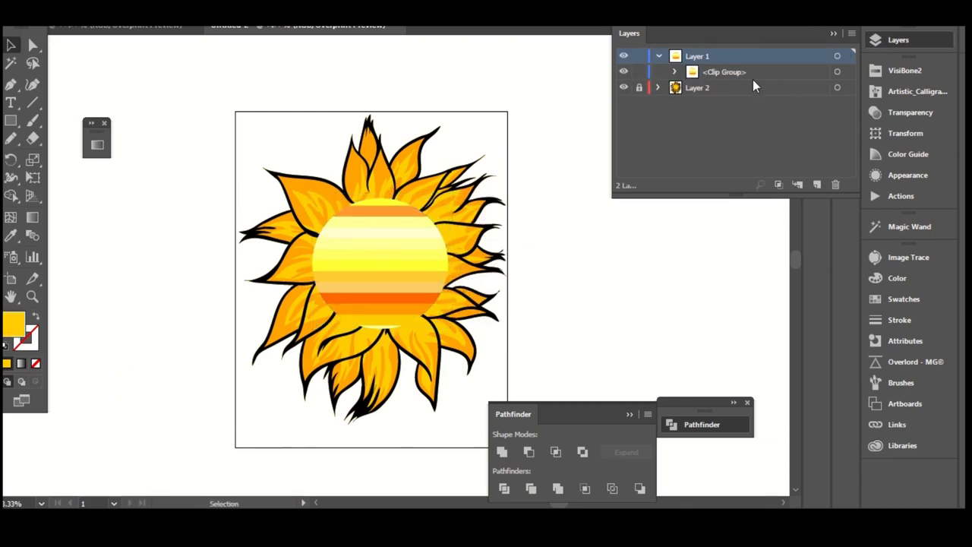
pyautogui.click(676, 72)
pyautogui.click(837, 87)
pyautogui.moveTo(734, 88); pyautogui.dragTo(722, 63)
pyautogui.click(226, 27)
pyautogui.click(231, 294)
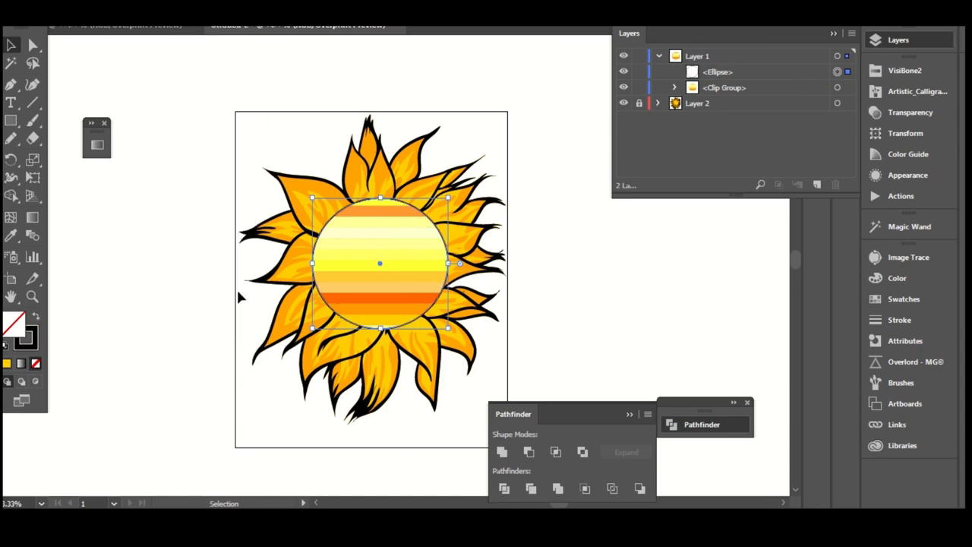
# - Give the sun's black outline a variable-width stroke that is heaviest along its right side
pyautogui.click(227, 28)
pyautogui.click(231, 295)
pyautogui.click(251, 23)
pyautogui.press('a')
pyautogui.click(536, 171)
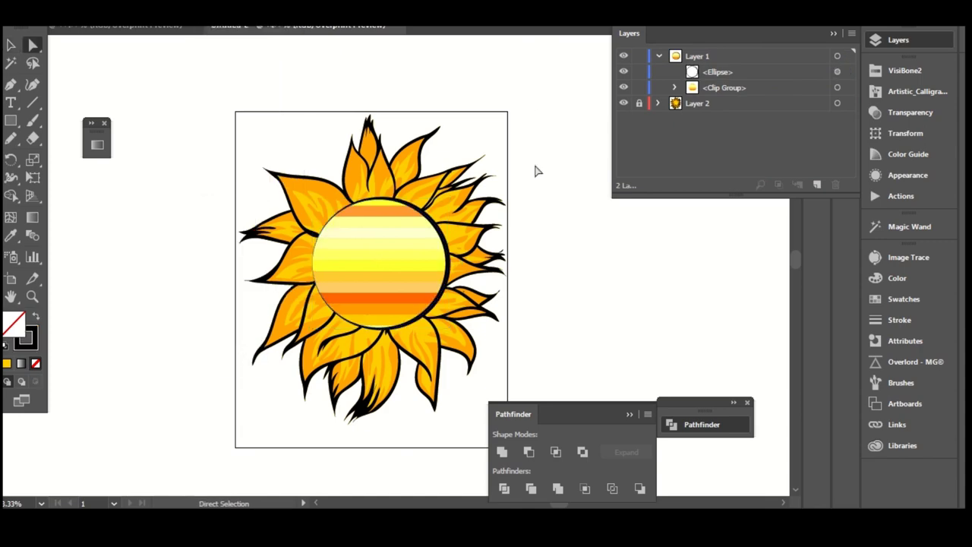
# - Collapse and lock Layer 1 to protect the finished sun disc
pyautogui.click(658, 57)
pyautogui.hotkey('ctrl', '=')
pyautogui.hotkey('ctrl', '=')
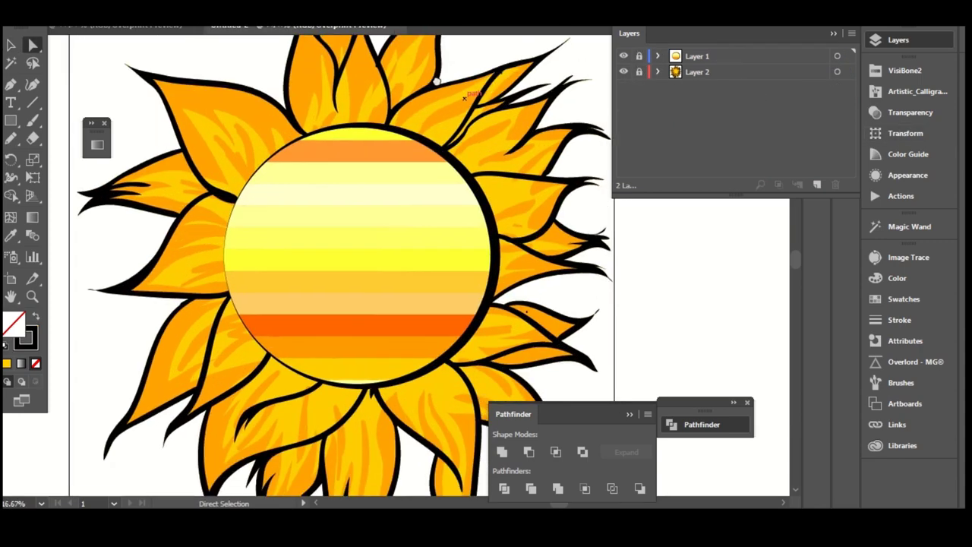
pyautogui.moveTo(420, 54); pyautogui.dragTo(519, 122)
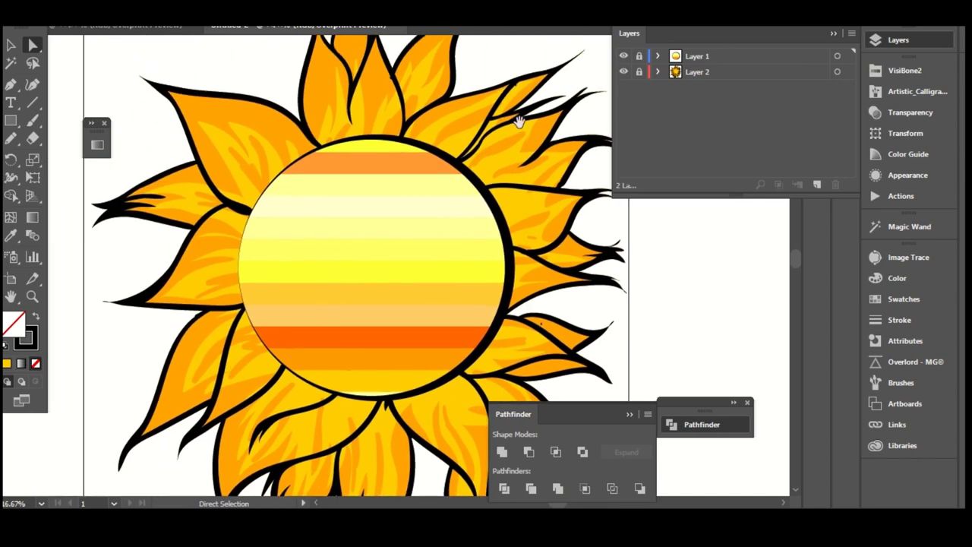
# - Unlock Layer 2 and use the Pencil tool to trim the upper-left flame's branching detail back to the sun's edge
pyautogui.click(645, 72)
pyautogui.press('n')
pyautogui.moveTo(228, 147); pyautogui.dragTo(274, 224)
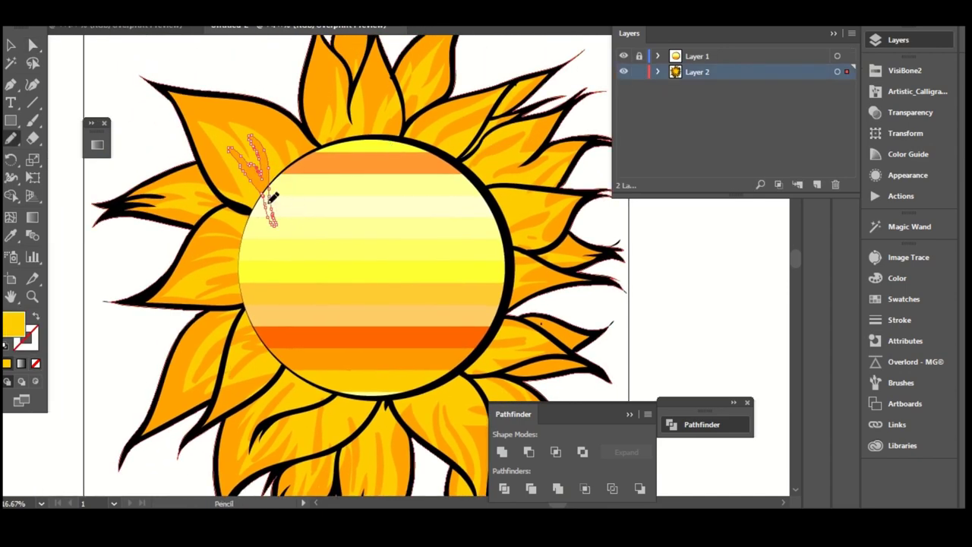
pyautogui.moveTo(266, 181); pyautogui.dragTo(256, 141)
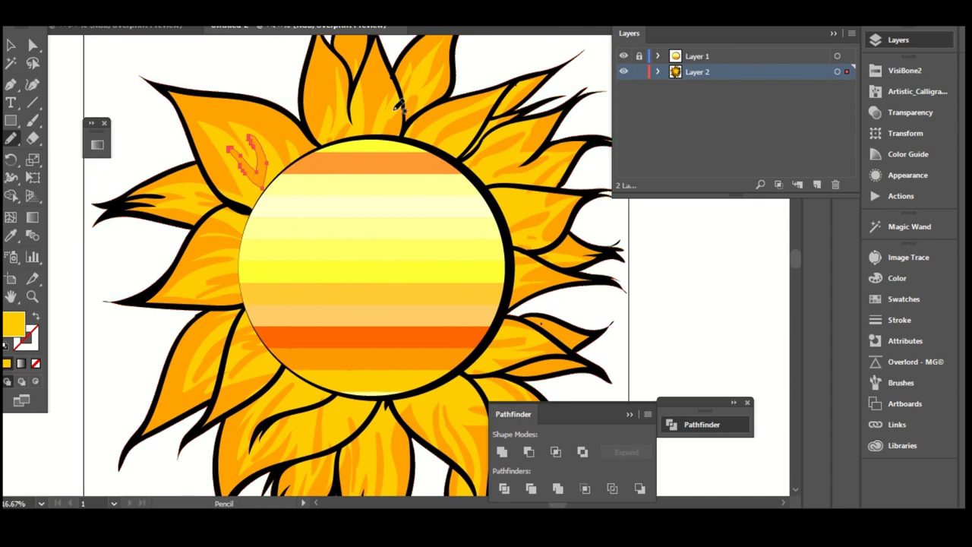
# - Reshape the shading details in the top and upper-right flames with the Pencil tool
pyautogui.moveTo(434, 104); pyautogui.dragTo(428, 142)
pyautogui.moveTo(369, 213); pyautogui.dragTo(410, 137)
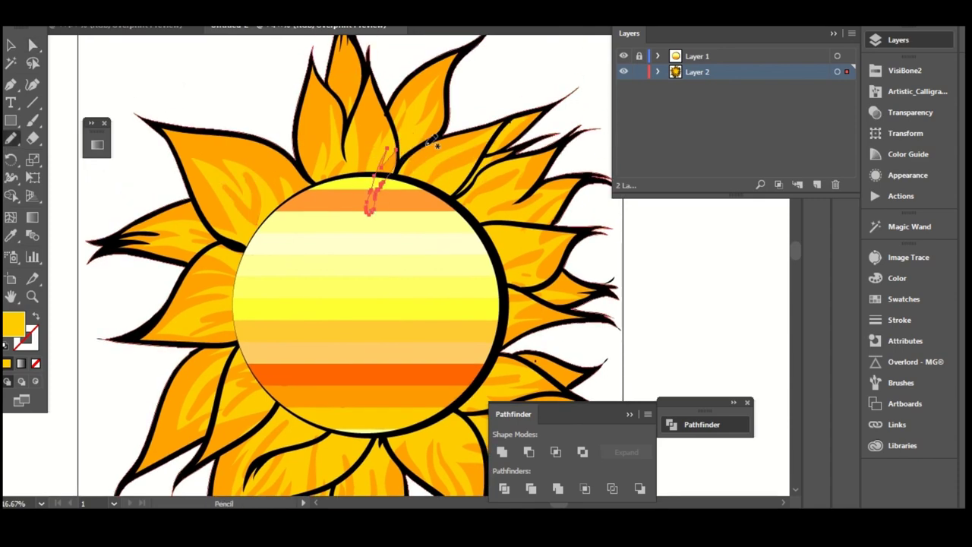
pyautogui.moveTo(427, 185); pyautogui.dragTo(469, 156)
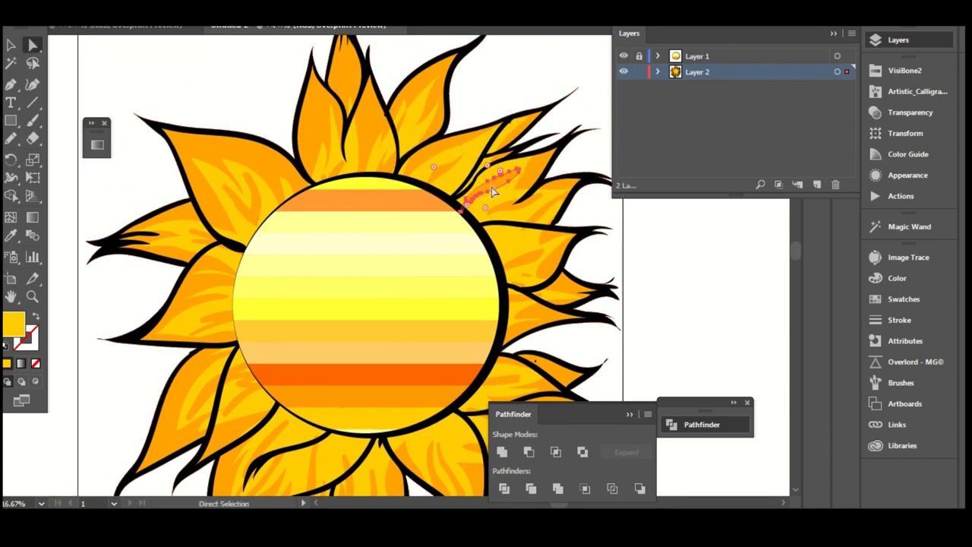
pyautogui.moveTo(500, 259)
pyautogui.mouseDown()
pyautogui.moveTo(461, 250)
pyautogui.moveTo(500, 190)
pyautogui.moveTo(484, 178)
pyautogui.moveTo(511, 171)
pyautogui.mouseUp()
# - Redraw the narrow orange shading details in the bottom flames with the Pencil tool
pyautogui.moveTo(360, 199); pyautogui.dragTo(453, 204)
pyautogui.moveTo(304, 255)
pyautogui.mouseDown()
pyautogui.moveTo(369, 238)
pyautogui.moveTo(333, 186)
pyautogui.mouseUp()
pyautogui.press('a')
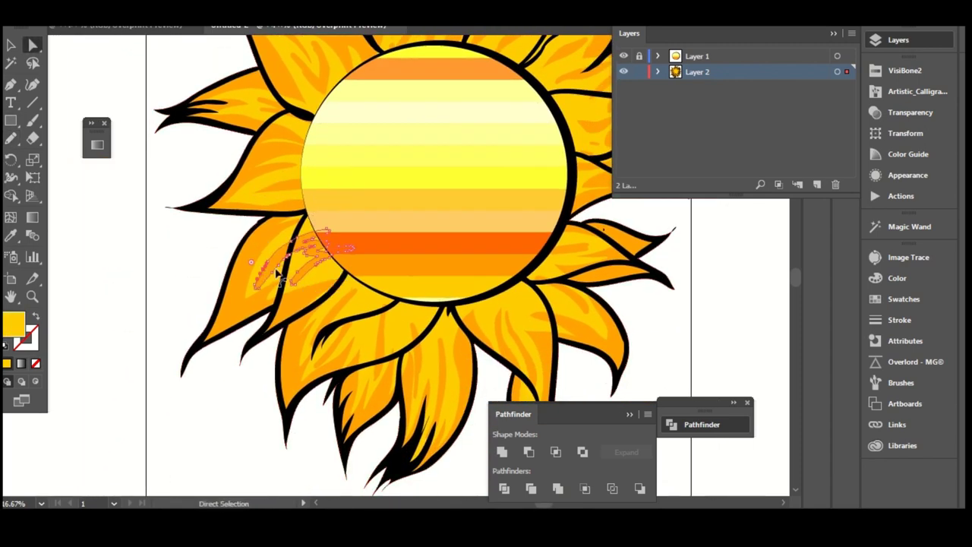
pyautogui.moveTo(464, 260); pyautogui.dragTo(430, 226)
pyautogui.press('n')
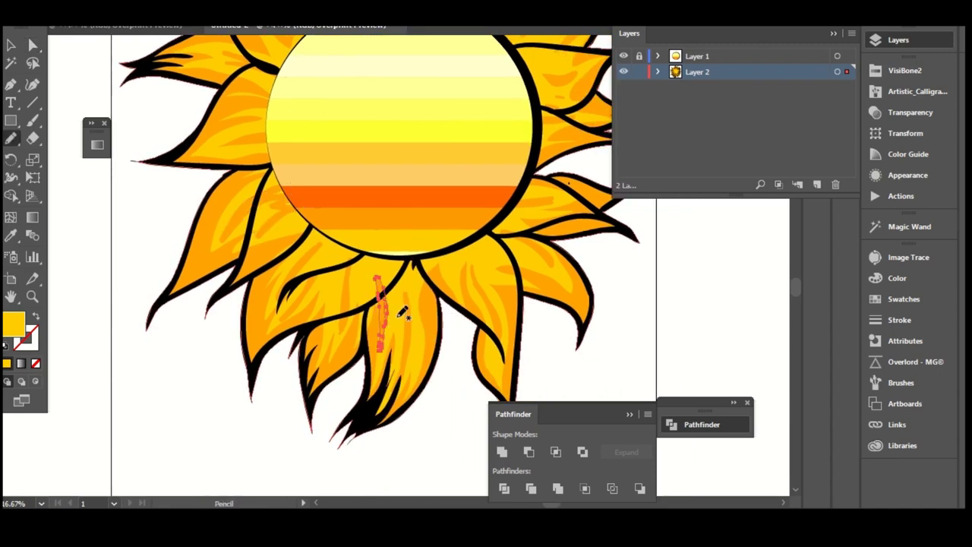
pyautogui.moveTo(387, 300); pyautogui.dragTo(389, 326)
pyautogui.hotkey('ctrl', 'z')
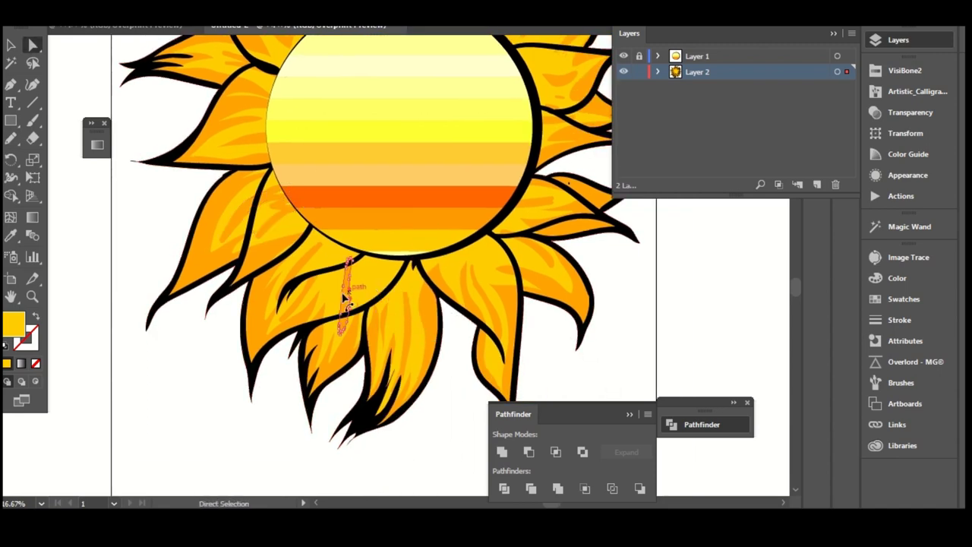
pyautogui.moveTo(351, 273); pyautogui.dragTo(345, 290)
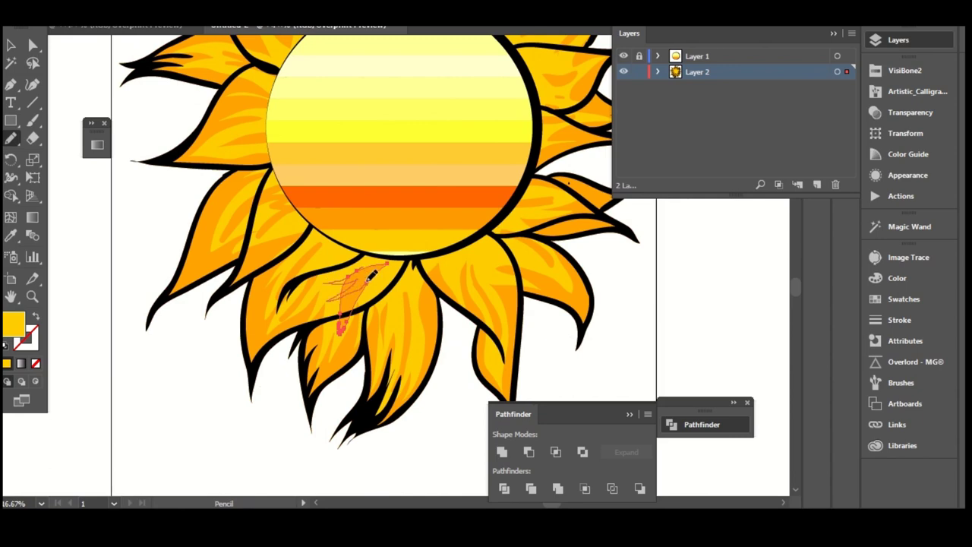
pyautogui.hotkey('ctrl', 'z')
# - Reshape the branching shading detail in the lower-left flames beside the sun's edge
pyautogui.moveTo(278, 301); pyautogui.dragTo(309, 253)
pyautogui.moveTo(298, 205); pyautogui.dragTo(222, 240)
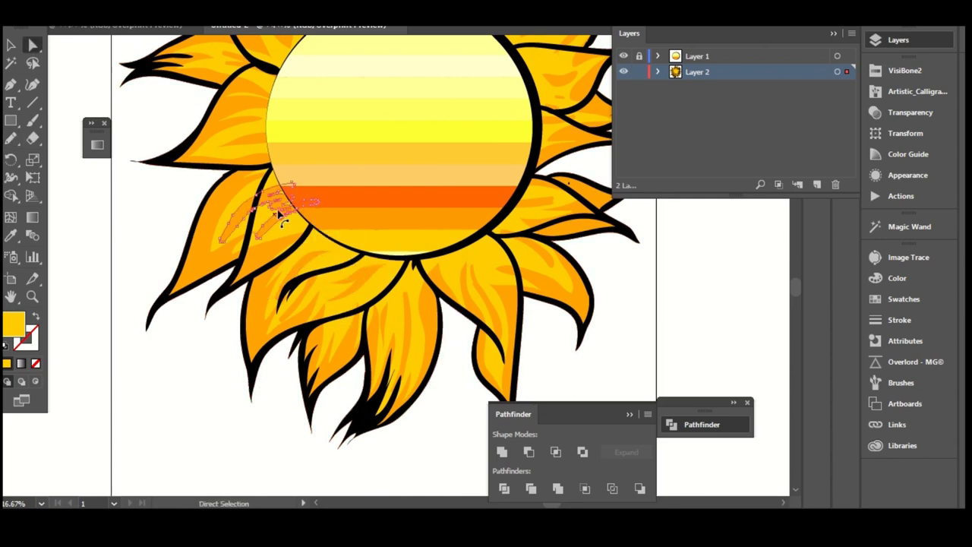
pyautogui.hotkey('ctrl', 'z')
# - Select the large orange shading shape and redraw its inner edge in the lower-left and left flames
pyautogui.hotkey('ctrl', 'a')
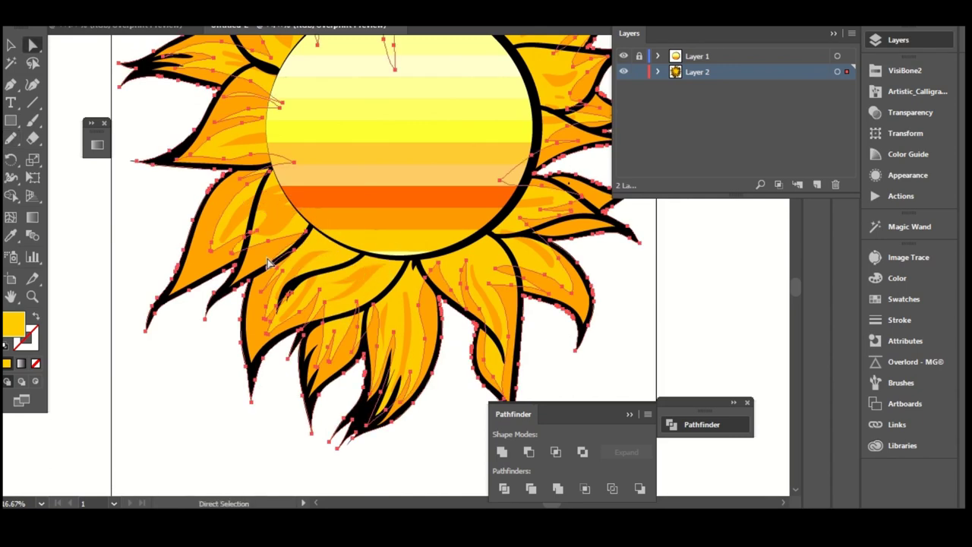
pyautogui.moveTo(283, 243)
pyautogui.mouseDown()
pyautogui.moveTo(331, 217)
pyautogui.moveTo(239, 243)
pyautogui.moveTo(275, 251)
pyautogui.moveTo(296, 242)
pyautogui.moveTo(247, 246)
pyautogui.moveTo(277, 245)
pyautogui.mouseUp()
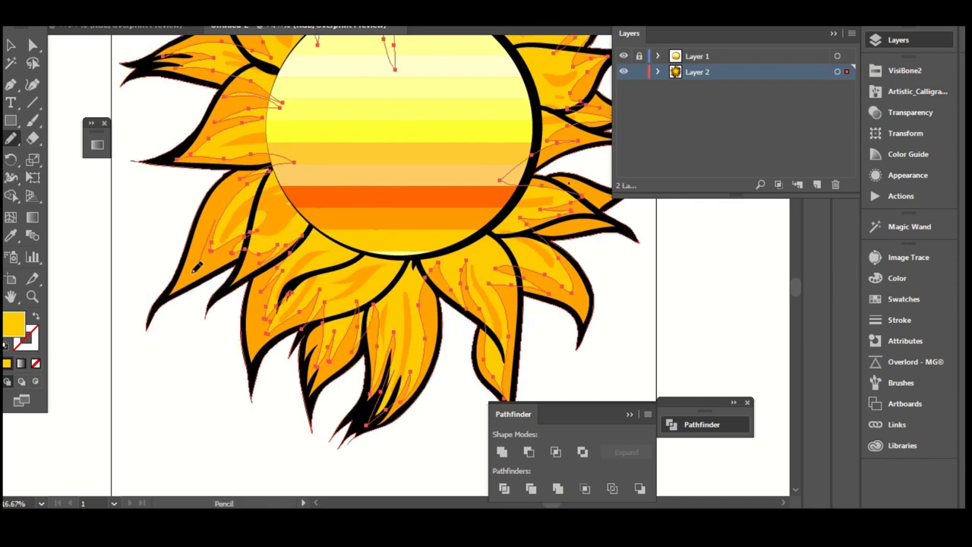
pyautogui.scroll(5, 196, 266)
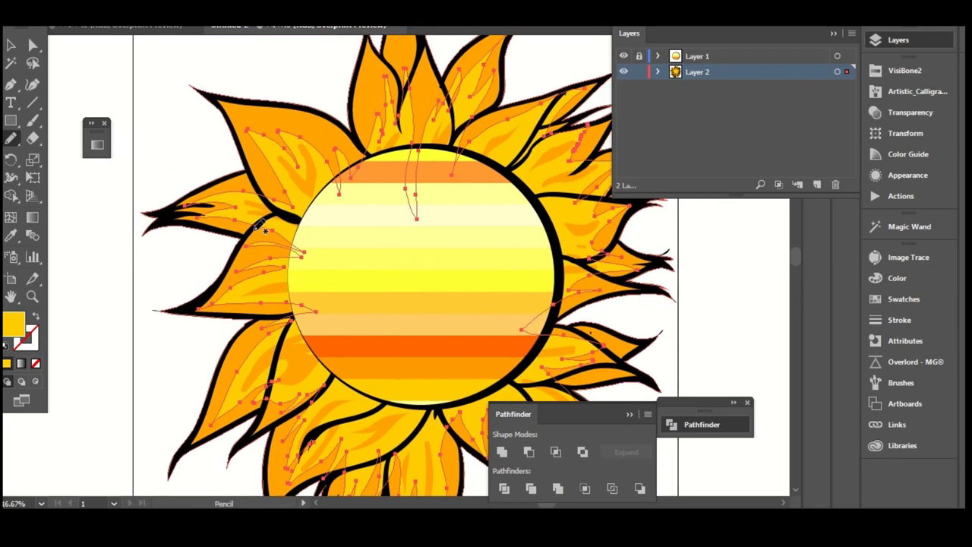
pyautogui.moveTo(315, 237); pyautogui.dragTo(282, 214)
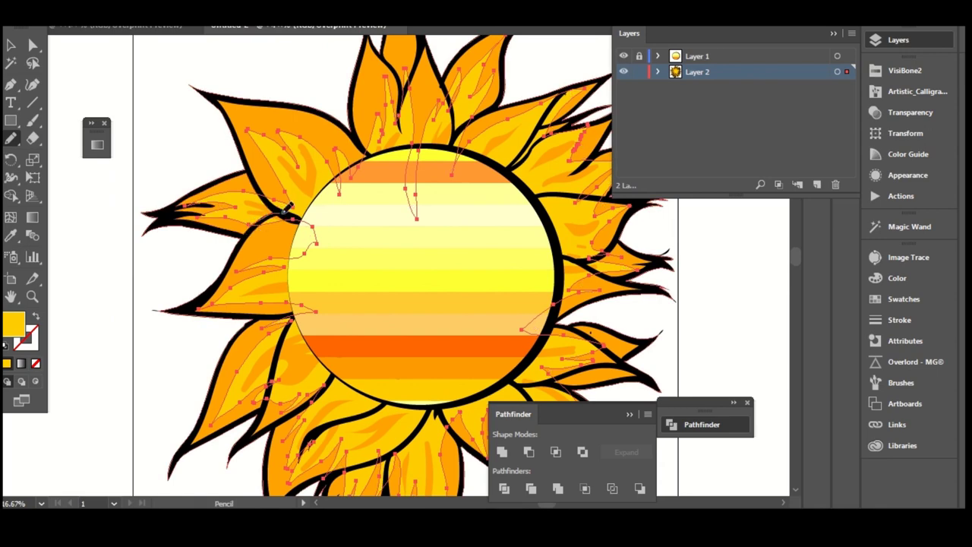
# - Redraw and smooth the orange shading's inner edge in the upper-right flames with the Pencil tool
pyautogui.press('a')
pyautogui.scroll(1, 331, 162)
pyautogui.hscroll(3, 314, 243)
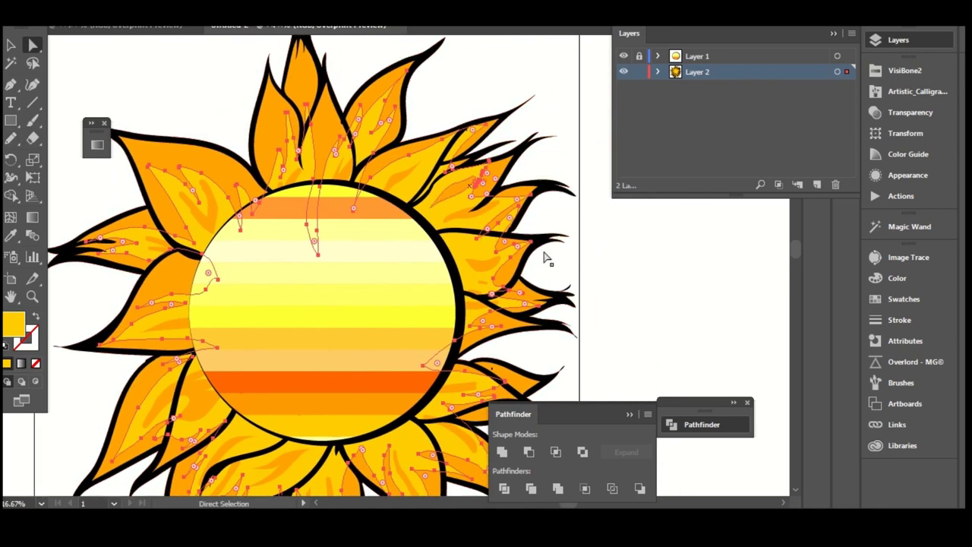
pyautogui.press('n')
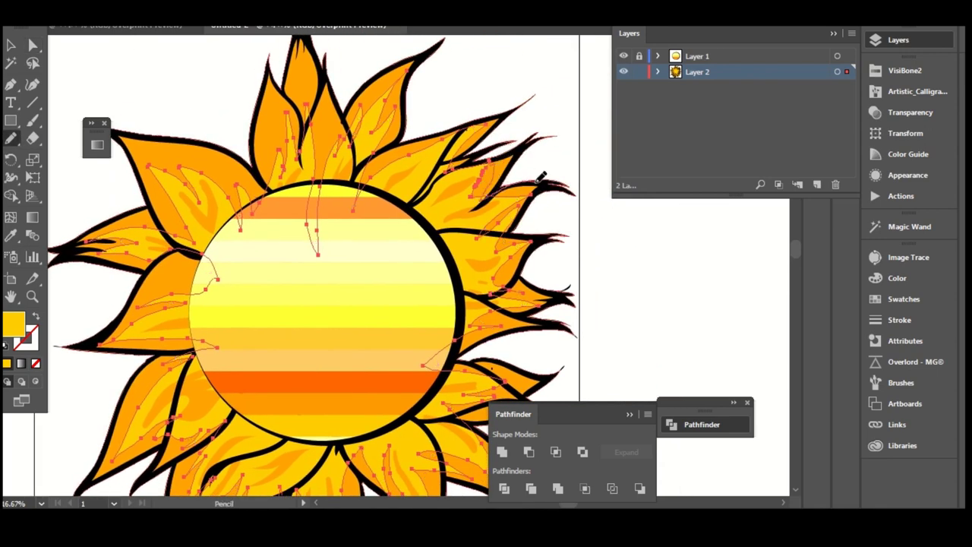
pyautogui.moveTo(541, 177)
pyautogui.mouseDown()
pyautogui.moveTo(498, 167)
pyautogui.moveTo(553, 180)
pyautogui.mouseUp()
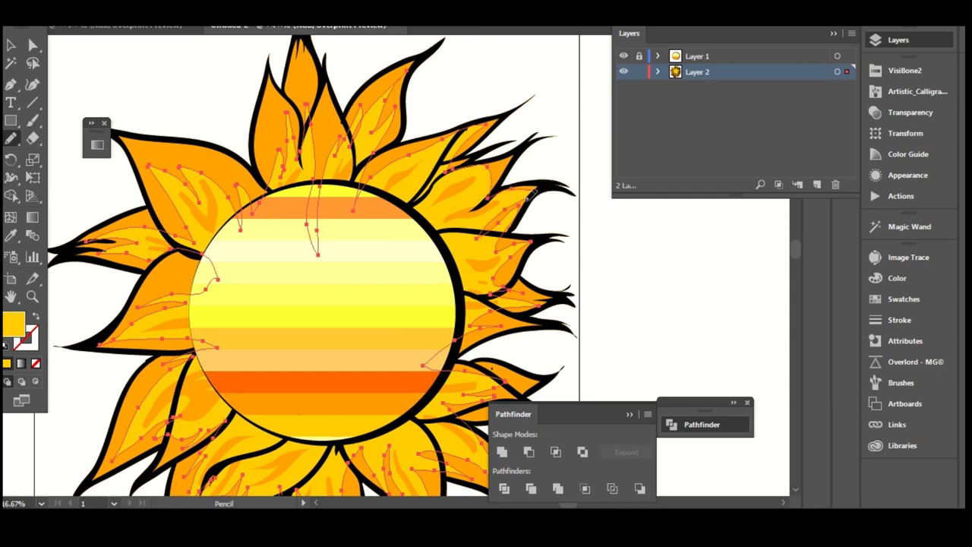
# - Reshape the orange shading's inner edge in the flame to the right of the sun
pyautogui.scroll(-2, 501, 220)
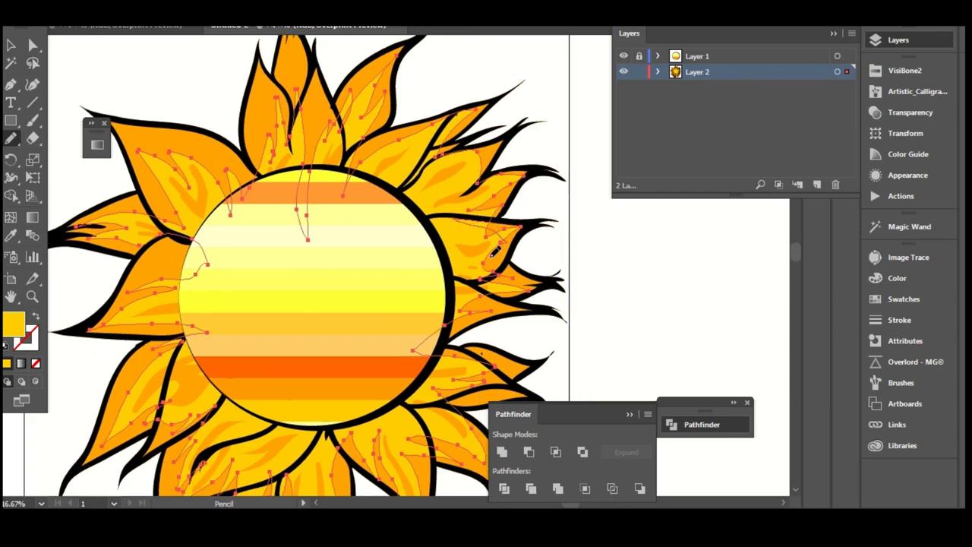
pyautogui.scroll(-2, 527, 271)
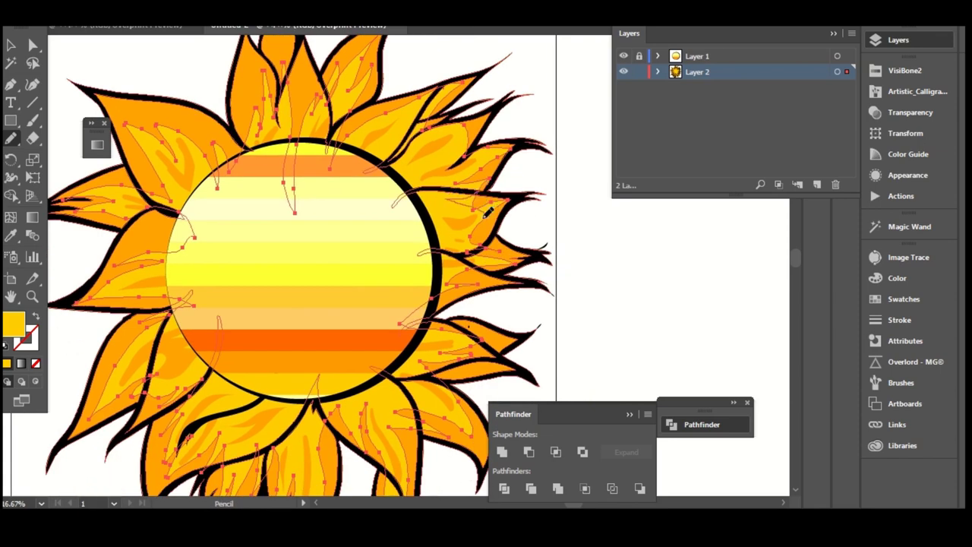
pyautogui.moveTo(488, 212); pyautogui.dragTo(483, 190)
pyautogui.scroll(-3, 515, 225)
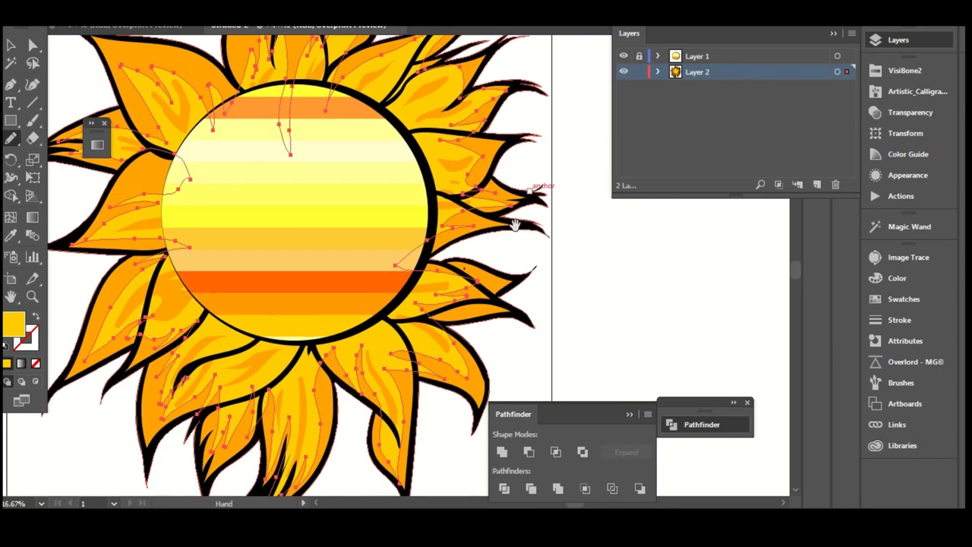
# - Lock the flames layer and unlock Layer 1, keeping its existing ellipse and clip group locked
pyautogui.press('a')
pyautogui.hotkey('ctrl', '-')
pyautogui.moveTo(329, 184); pyautogui.dragTo(362, 202)
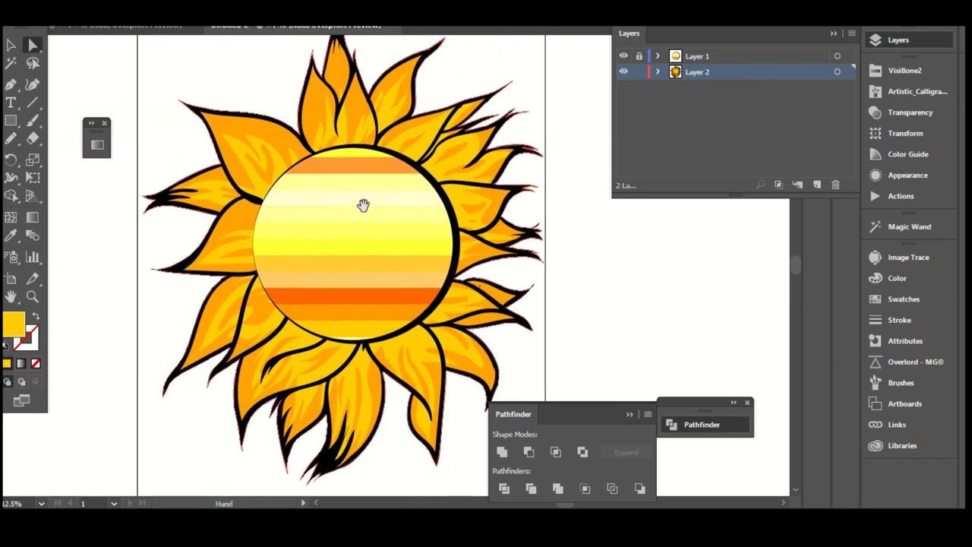
pyautogui.click(639, 72)
pyautogui.moveTo(13, 123); pyautogui.dragTo(55, 155)
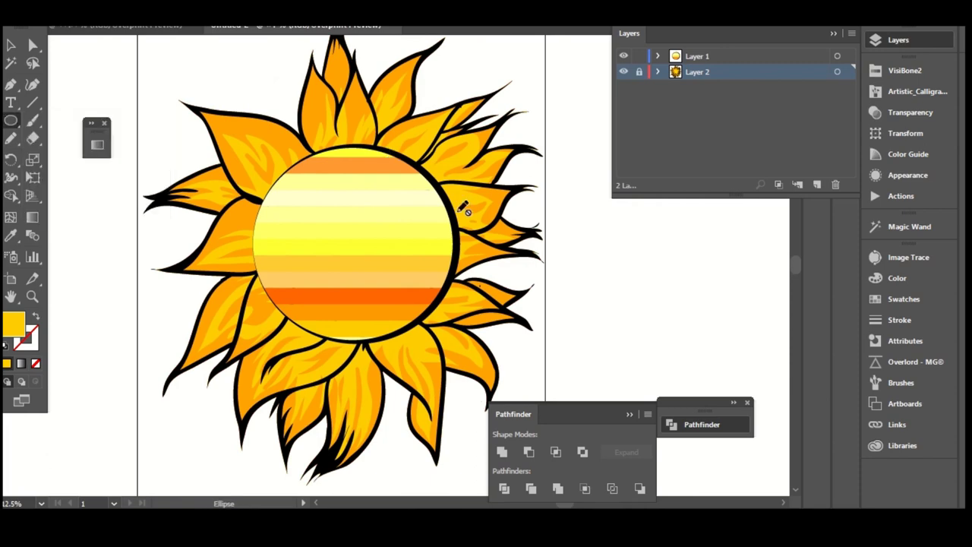
pyautogui.click(697, 58)
pyautogui.click(658, 57)
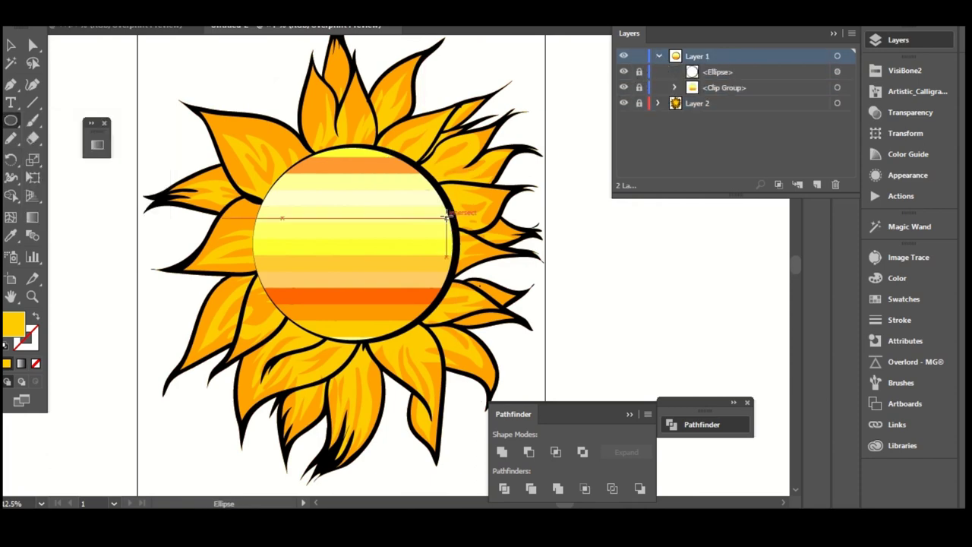
# - Draw a circle on the sun's upper-right face and duplicate it level on the left side as a pair of eyes
pyautogui.moveTo(449, 183)
pyautogui.mouseDown()
pyautogui.moveTo(380, 272)
pyautogui.moveTo(371, 257)
pyautogui.mouseUp()
pyautogui.press('v')
pyautogui.moveTo(426, 224); pyautogui.dragTo(320, 228)
pyautogui.keyDown('shift'); pyautogui.click(412, 222); pyautogui.keyUp('shift')
# - Give both eye circles a black 80 pt tapered outline without fill and move them closer together
pyautogui.click(227, 19)
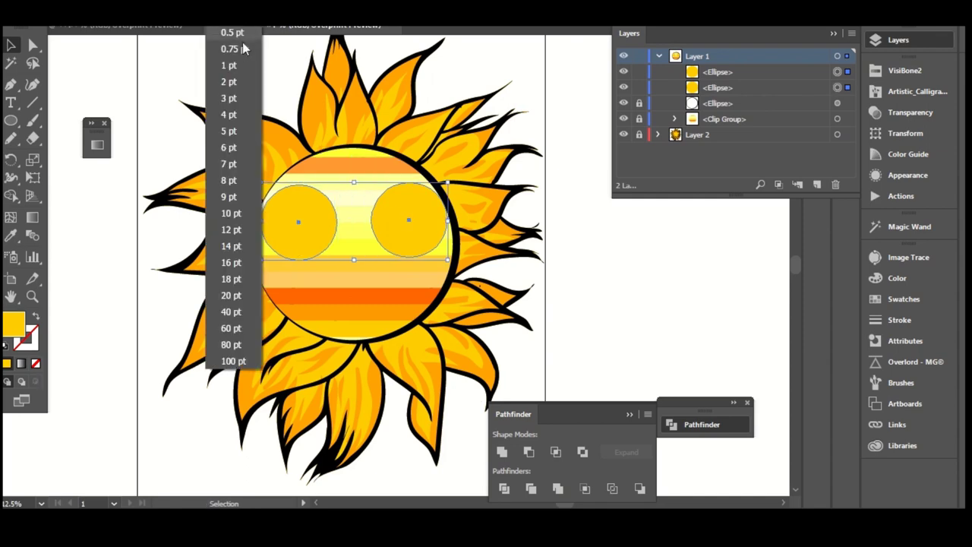
pyautogui.click(235, 341)
pyautogui.click(251, 19)
pyautogui.press('Escape')
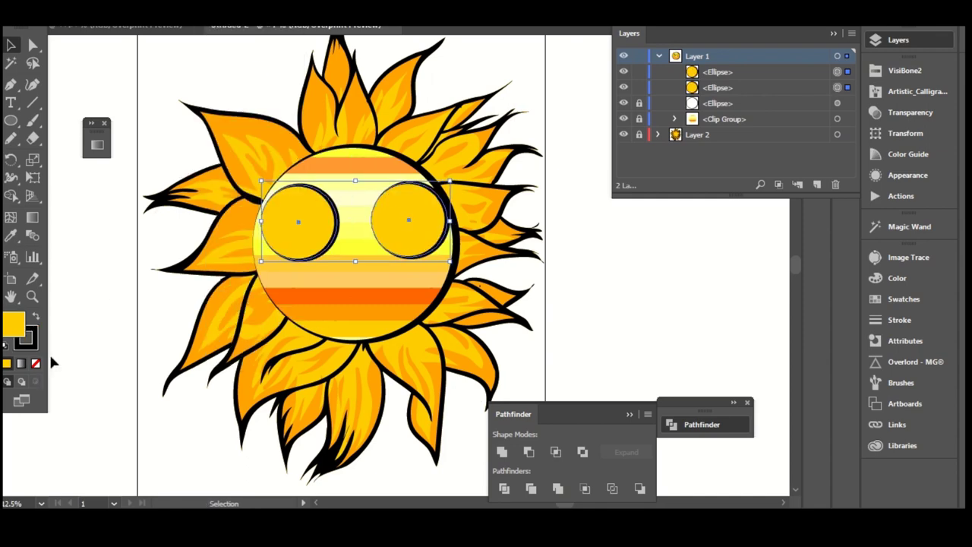
pyautogui.click(36, 363)
pyautogui.click(605, 263)
pyautogui.scroll(-1, 434, 213)
pyautogui.moveTo(433, 213); pyautogui.dragTo(390, 241)
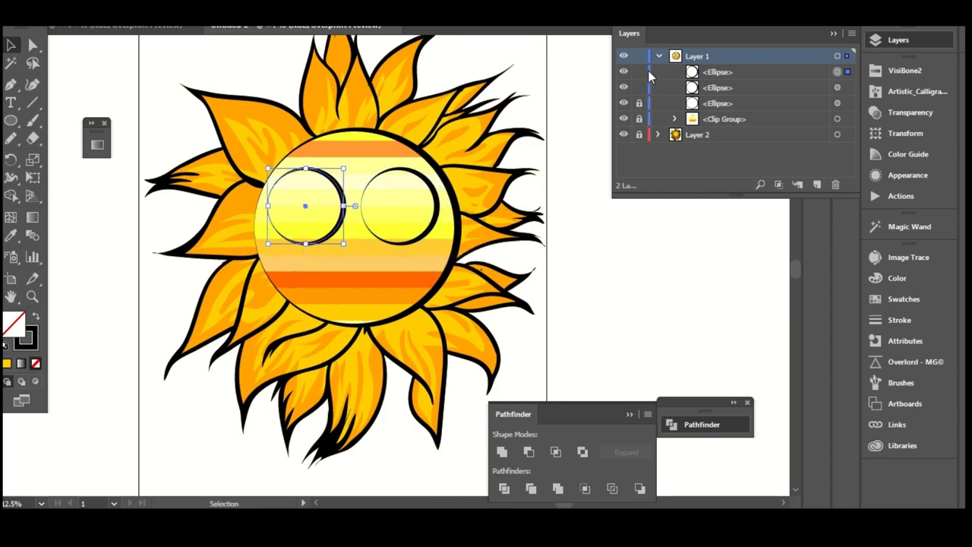
# - Lock Layer 1, add a new layer above it, and set up the Paintbrush stroke for hand lettering
pyautogui.click(659, 56)
pyautogui.click(797, 184)
pyautogui.moveTo(284, 111)
pyautogui.mouseDown()
pyautogui.moveTo(336, 142)
pyautogui.moveTo(313, 124)
pyautogui.moveTo(343, 164)
pyautogui.mouseUp()
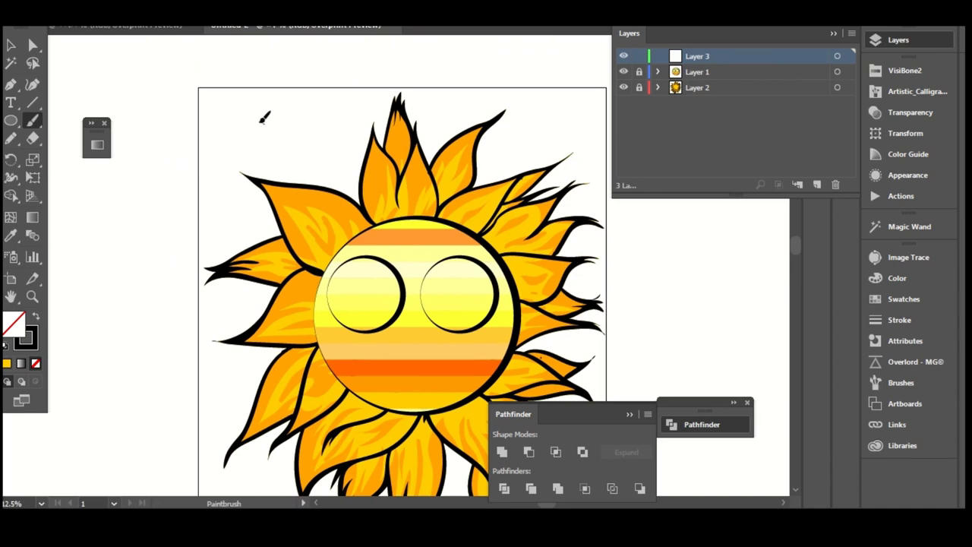
pyautogui.rightClick(250, 130)
pyautogui.click(220, 30)
pyautogui.click(227, 29)
pyautogui.click(222, 29)
pyautogui.click(235, 215)
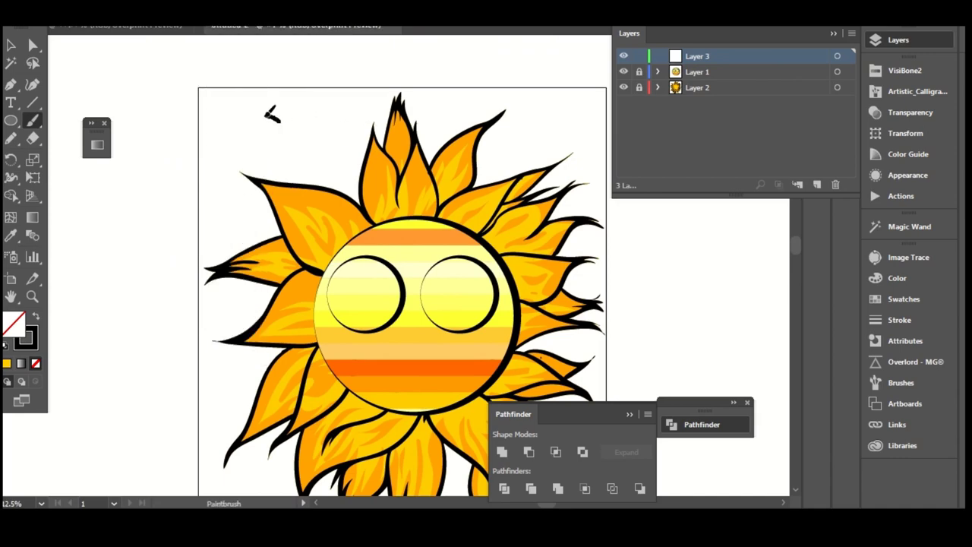
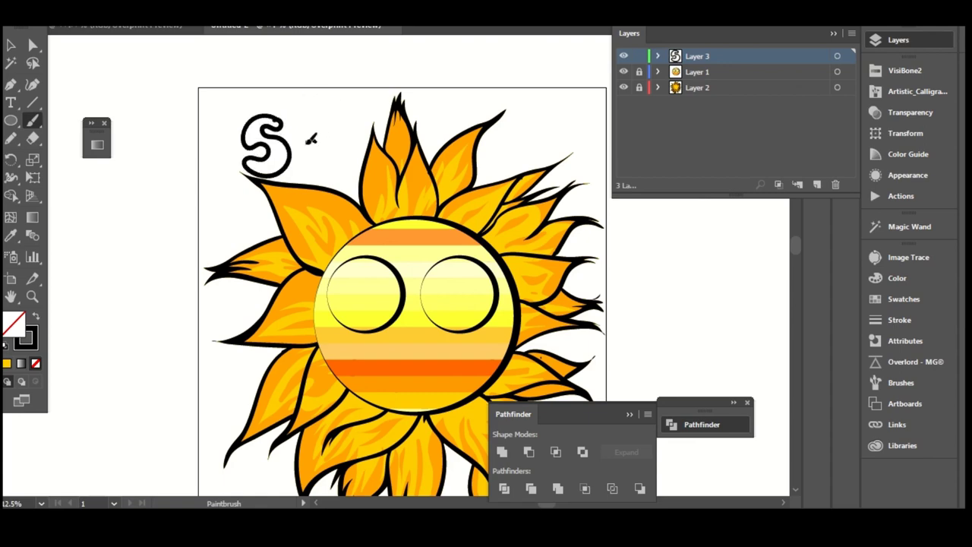
# - Hand-draw the word "Solar" in outlined bubble letters across the flames above the sun
pyautogui.moveTo(346, 133); pyautogui.dragTo(325, 150)
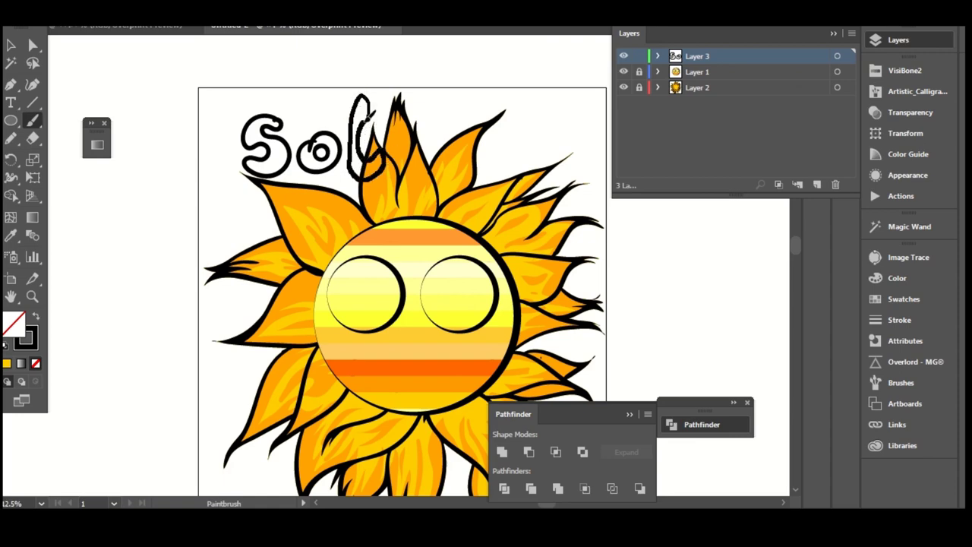
pyautogui.moveTo(370, 118); pyautogui.dragTo(371, 118)
pyautogui.hscroll(2, 372, 118)
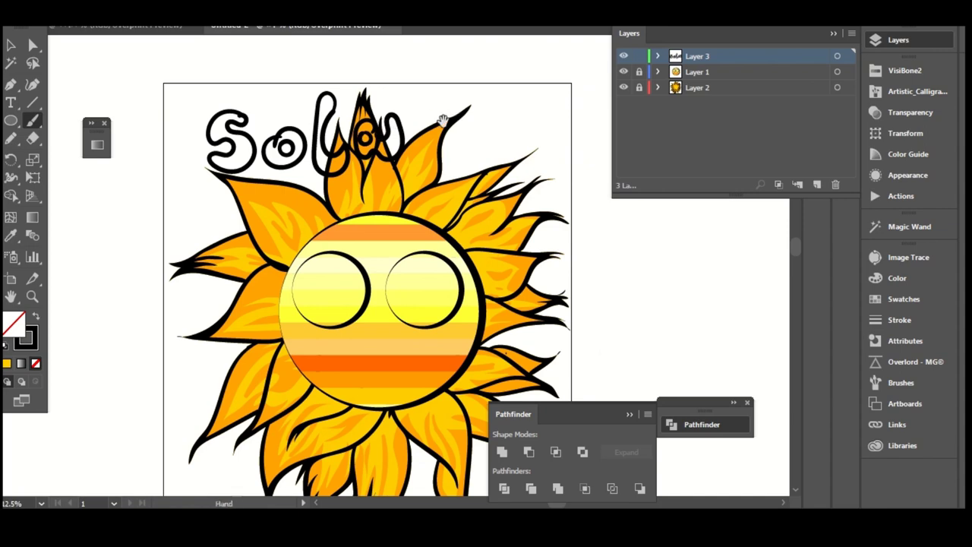
pyautogui.moveTo(443, 120); pyautogui.dragTo(418, 123)
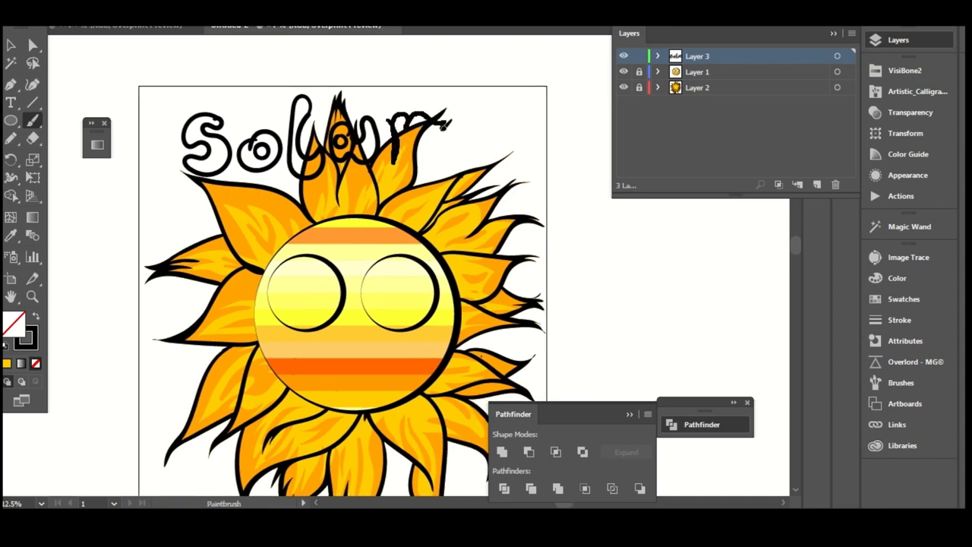
# - Hand-draw the first outlined bubble letters of a second word, rising diagonally from the artboard's lower-left corner to the sun's edge
pyautogui.scroll(-3, 425, 152)
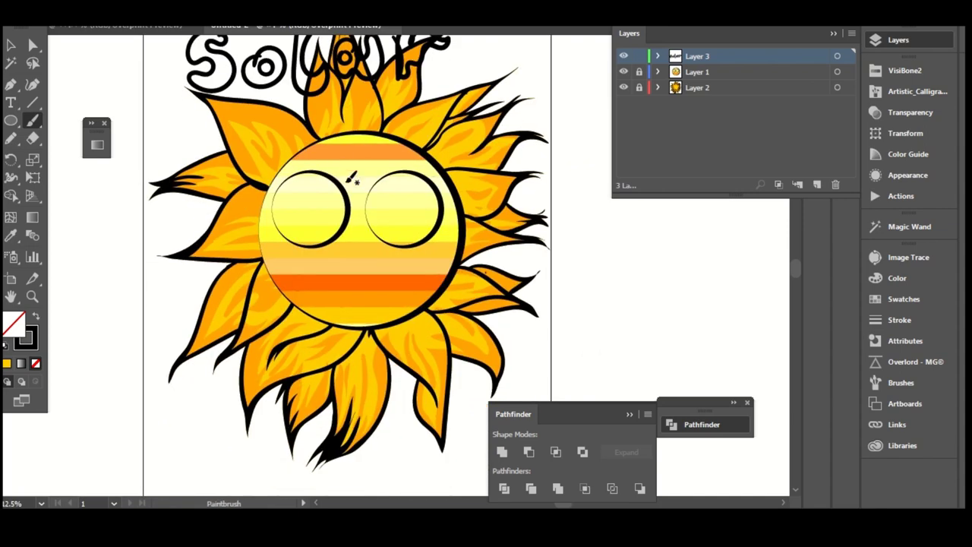
pyautogui.scroll(-3, 349, 225)
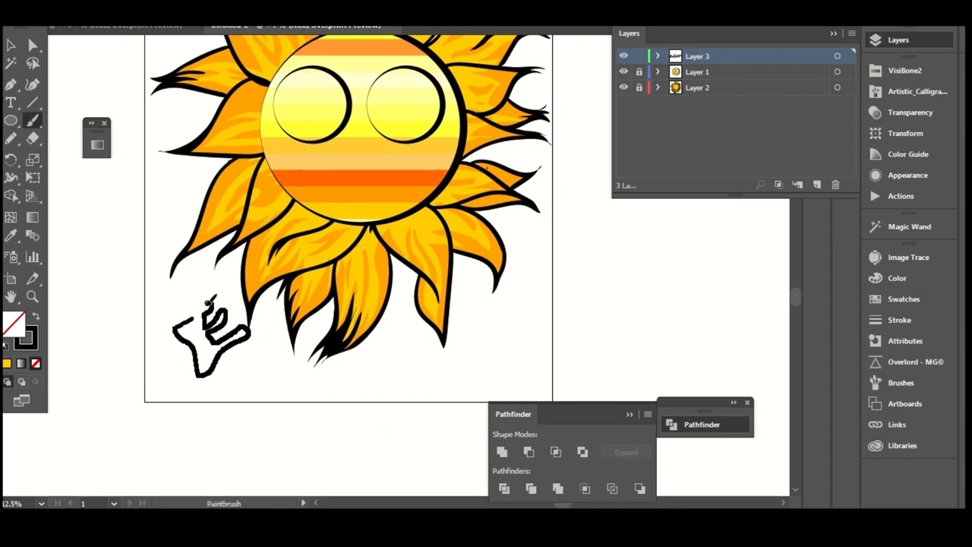
pyautogui.moveTo(211, 295); pyautogui.dragTo(243, 334)
pyautogui.moveTo(250, 268); pyautogui.dragTo(238, 275)
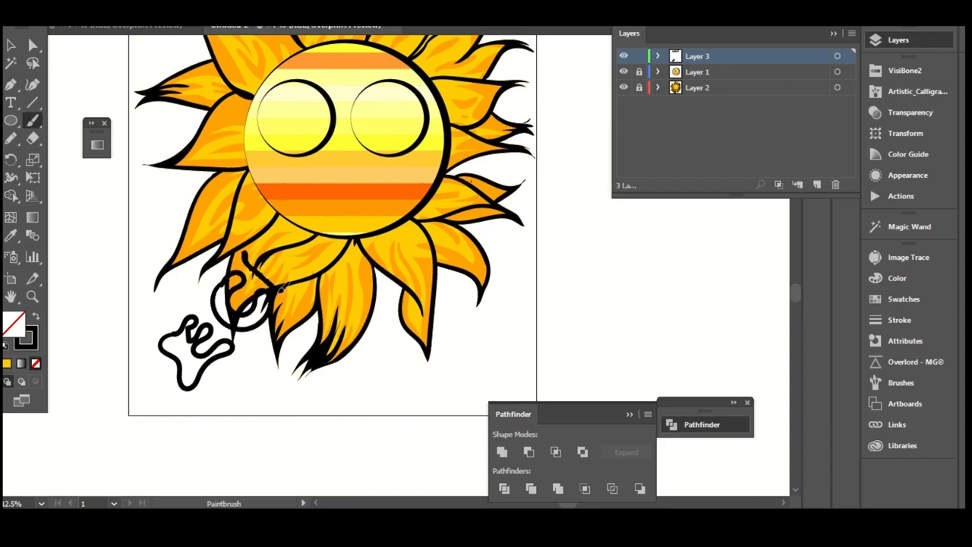
pyautogui.moveTo(292, 234); pyautogui.dragTo(281, 247)
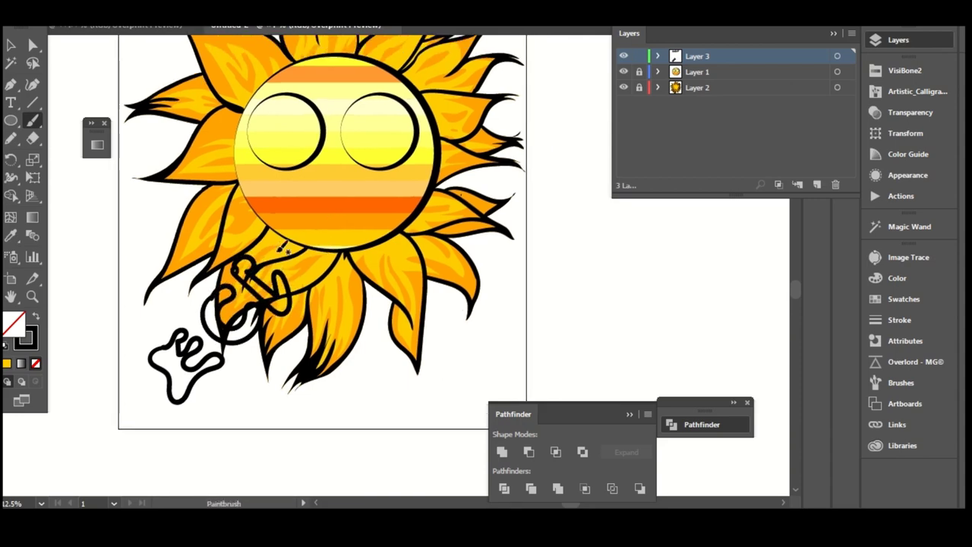
pyautogui.moveTo(313, 281); pyautogui.dragTo(261, 245)
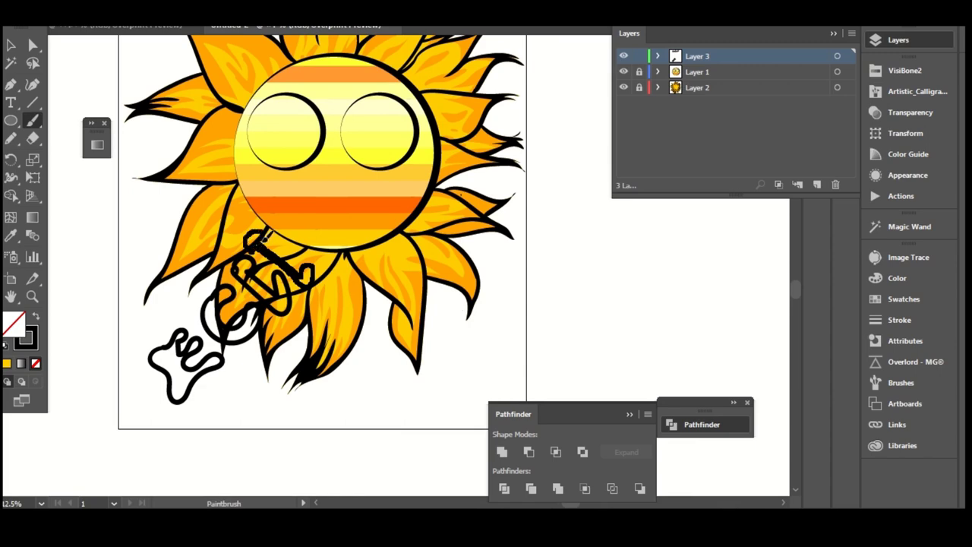
# - Continue the diagonal word with outlined bubble letters across the sun's face toward the flames on its right
pyautogui.moveTo(333, 236); pyautogui.dragTo(320, 251)
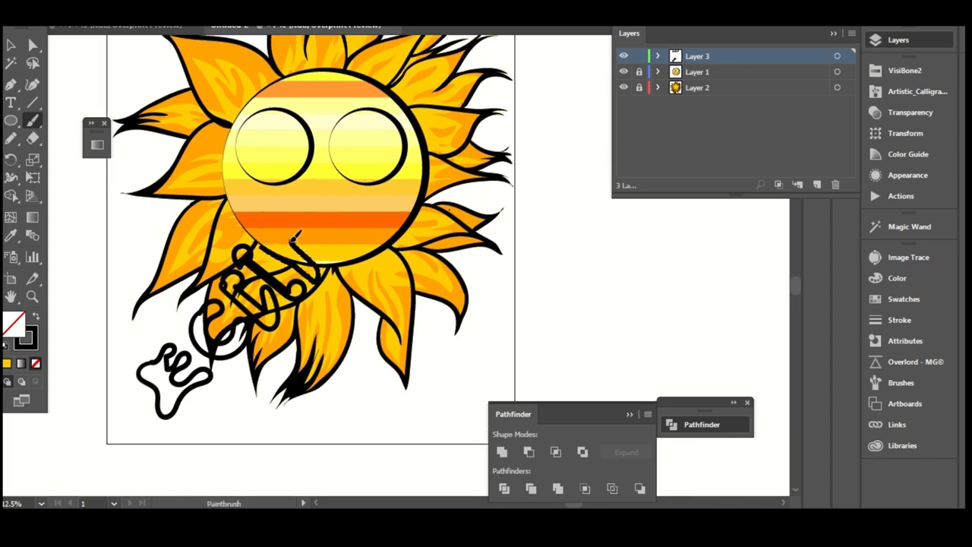
pyautogui.moveTo(268, 247); pyautogui.dragTo(291, 222)
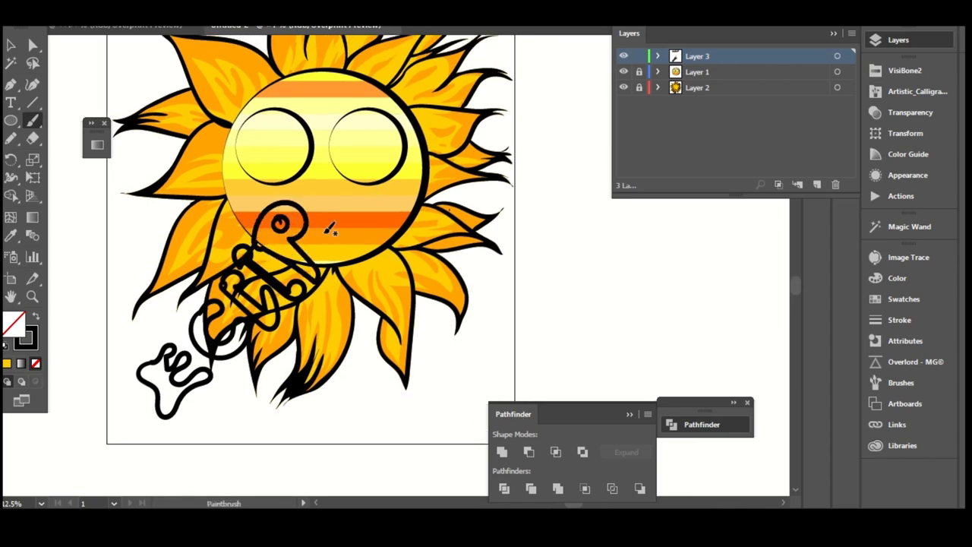
pyautogui.moveTo(349, 213); pyautogui.dragTo(338, 222)
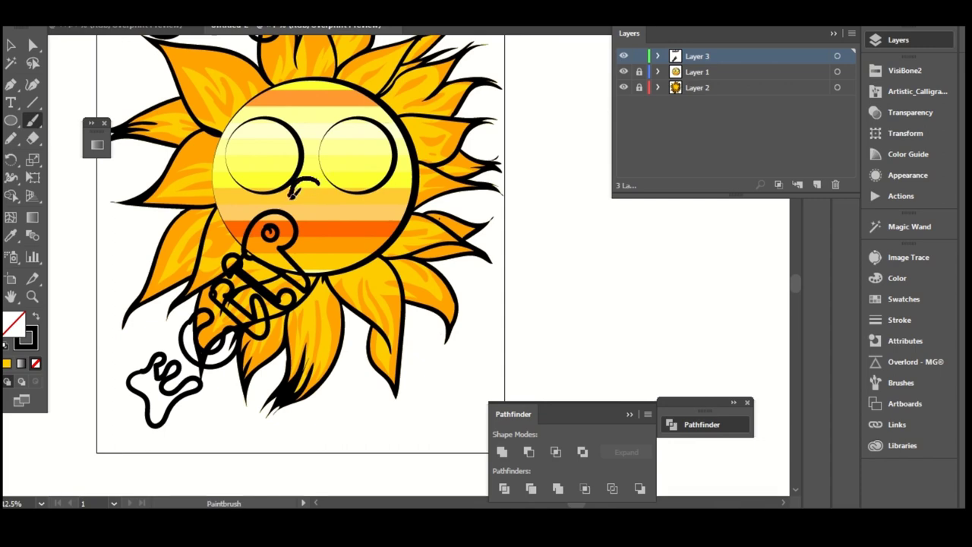
pyautogui.moveTo(347, 253)
pyautogui.mouseDown()
pyautogui.moveTo(318, 196)
pyautogui.moveTo(324, 179)
pyautogui.mouseUp()
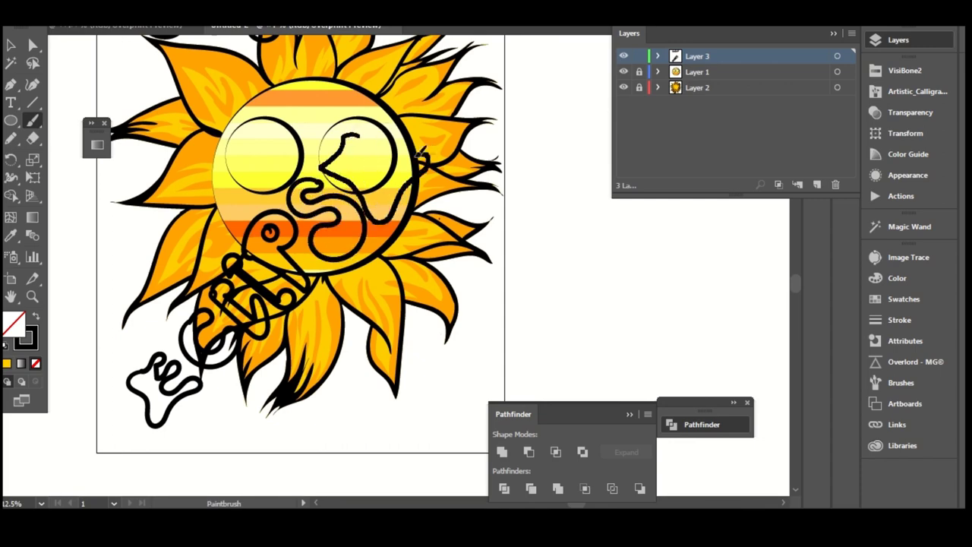
pyautogui.moveTo(347, 137); pyautogui.dragTo(413, 296)
# - Select the "Solar" lettering and expand its appearance into filled paths
pyautogui.press('v')
pyautogui.moveTo(519, 104); pyautogui.dragTo(174, 253)
pyautogui.click(133, 15)
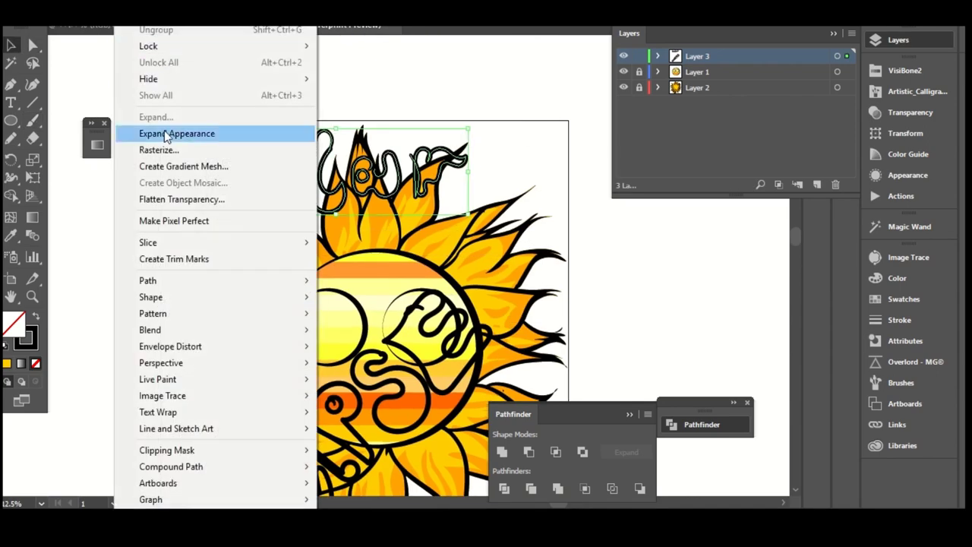
pyautogui.click(163, 137)
pyautogui.click(537, 139)
# - Delete the inner outline path of the letter r in "Solar" to make it a solid black shape
pyautogui.press('a')
pyautogui.hotkey('ctrl', '=')
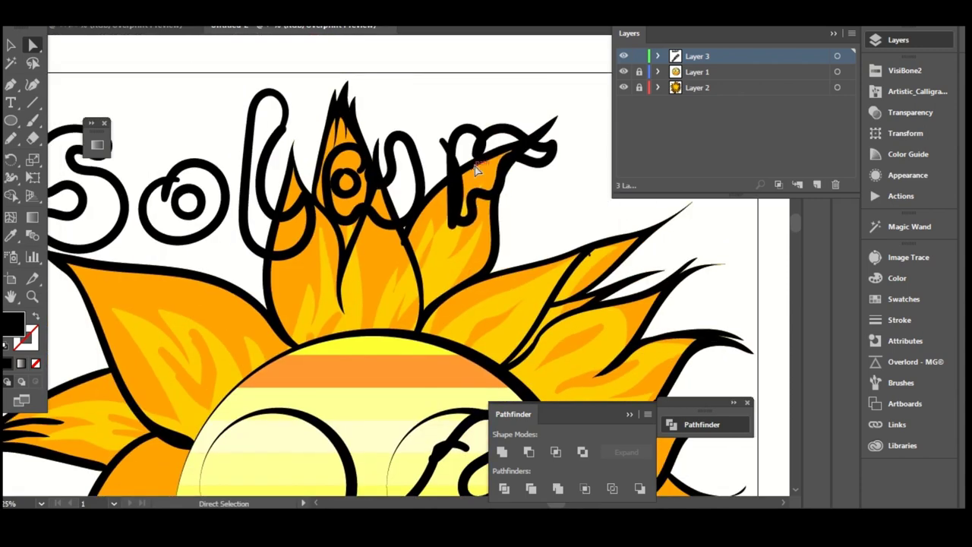
pyautogui.press('v')
pyautogui.moveTo(477, 164); pyautogui.dragTo(492, 161)
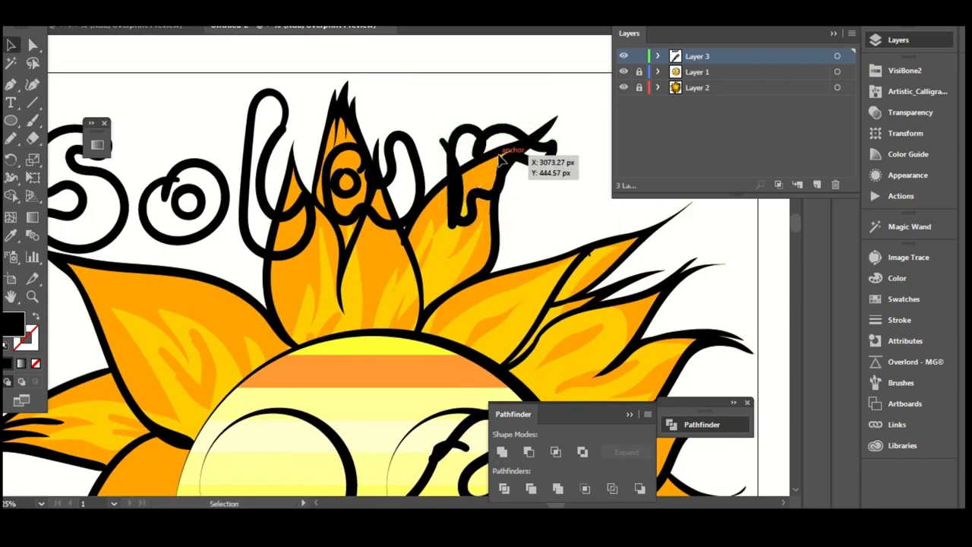
pyautogui.hotkey('ctrl', 'shift', 'a')
pyautogui.press('n')
pyautogui.press('a')
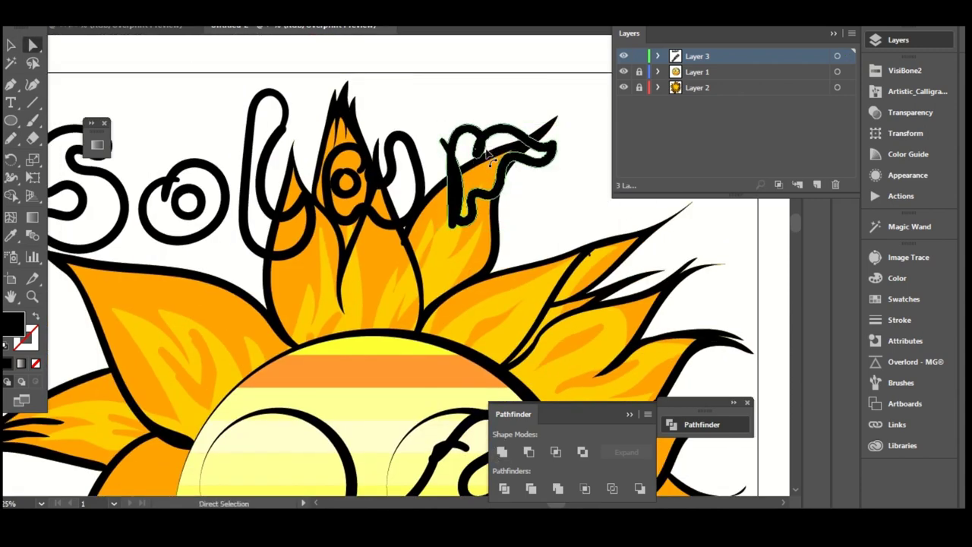
pyautogui.click(492, 143)
pyautogui.press('Delete')
pyautogui.click(399, 178)
pyautogui.moveTo(401, 178); pyautogui.dragTo(347, 185)
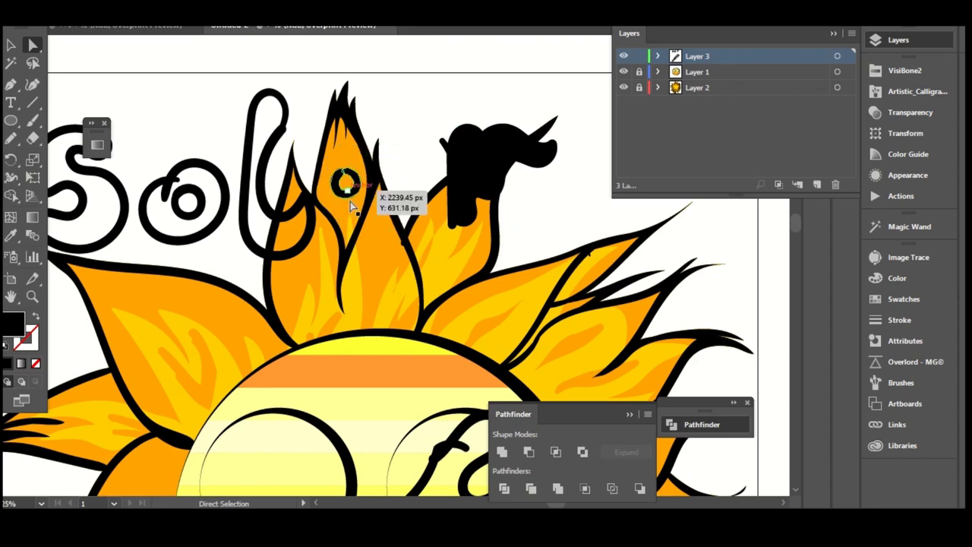
pyautogui.hotkey('ctrl', 'z')
# - Unite the strokes of the letter a in "Solar" and remove its inner outline to make it solid black
pyautogui.click(506, 452)
pyautogui.moveTo(377, 149)
pyautogui.mouseDown()
pyautogui.moveTo(384, 167)
pyautogui.moveTo(366, 162)
pyautogui.mouseUp()
pyautogui.press('n')
pyautogui.press('a')
pyautogui.click(408, 154)
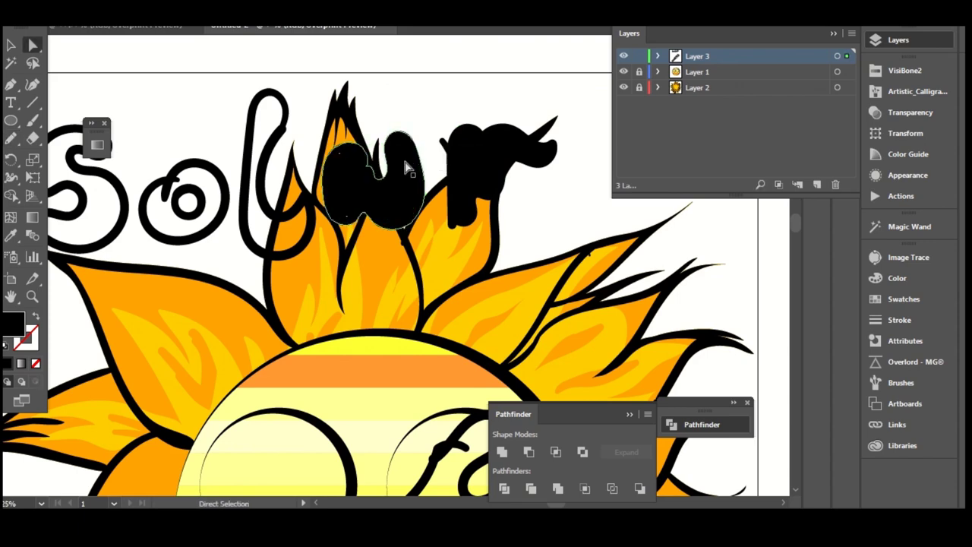
# - Fill the small ring inside the letter a with white
pyautogui.moveTo(384, 166); pyautogui.dragTo(347, 174)
pyautogui.click(904, 70)
pyautogui.click(625, 84)
# - Delete the inner outline path of the letter l in "Solar" to make it solid black
pyautogui.moveTo(440, 83); pyautogui.dragTo(515, 158)
pyautogui.press('v')
pyautogui.click(338, 221)
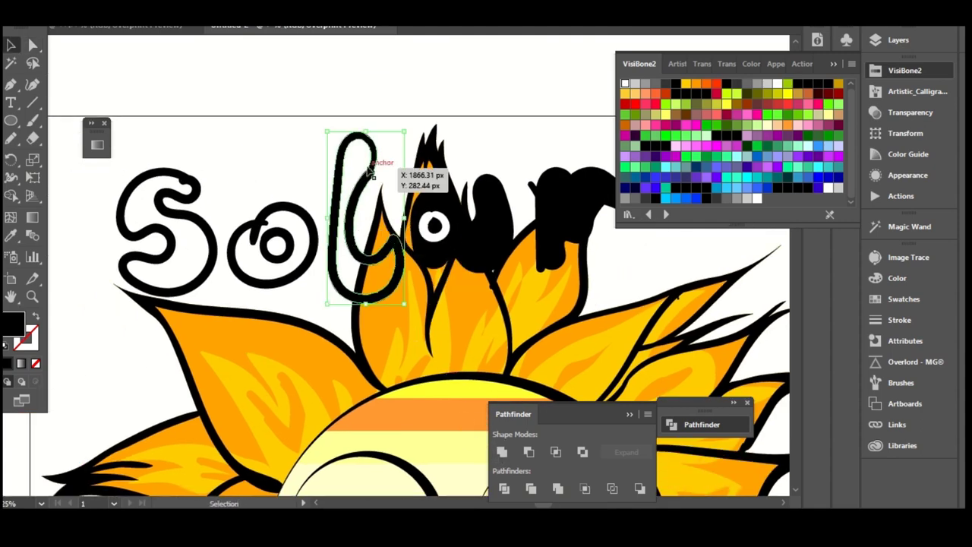
pyautogui.doubleClick(370, 172)
pyautogui.press('Escape')
pyautogui.press('a')
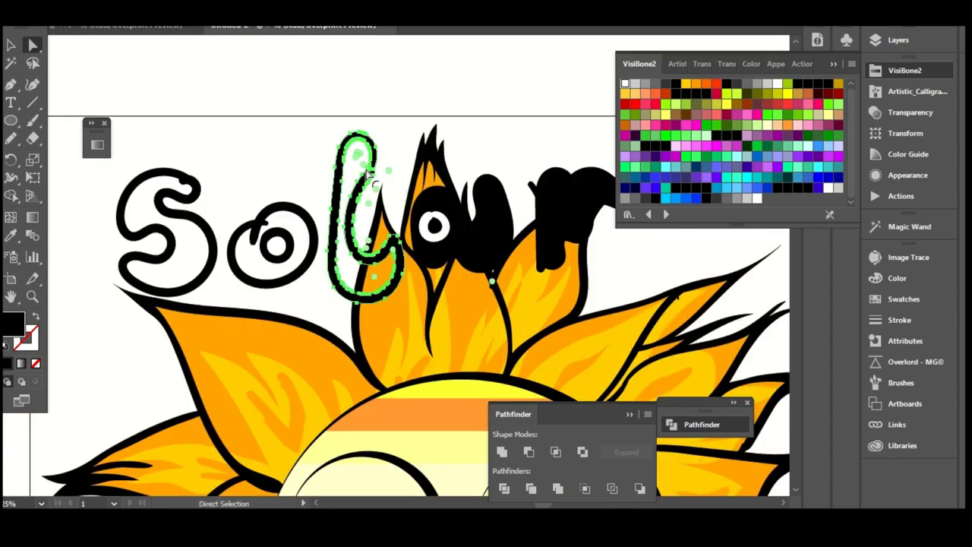
pyautogui.click(368, 173)
pyautogui.press('Delete')
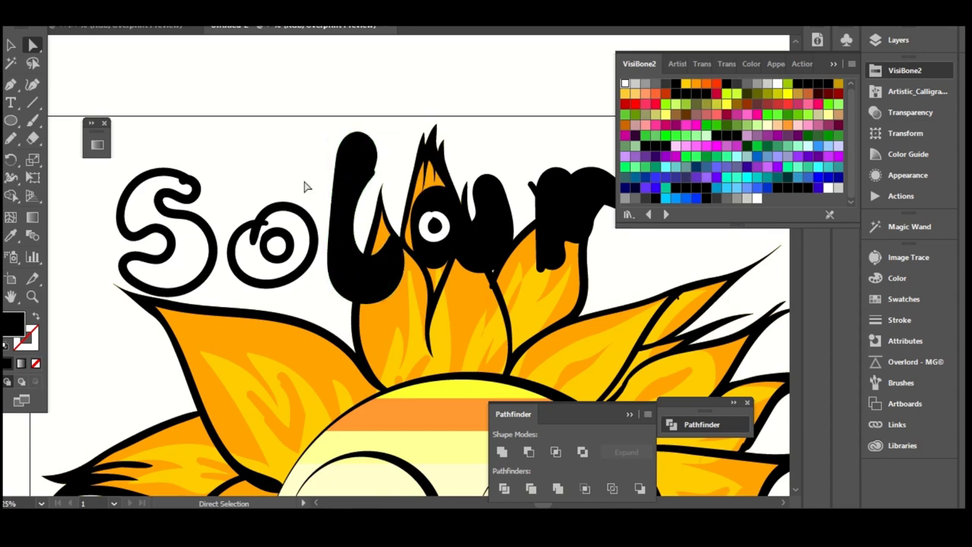
# - Remove the inner outline paths of the letters o and S in "Solar" to make both solid black
pyautogui.click(292, 213)
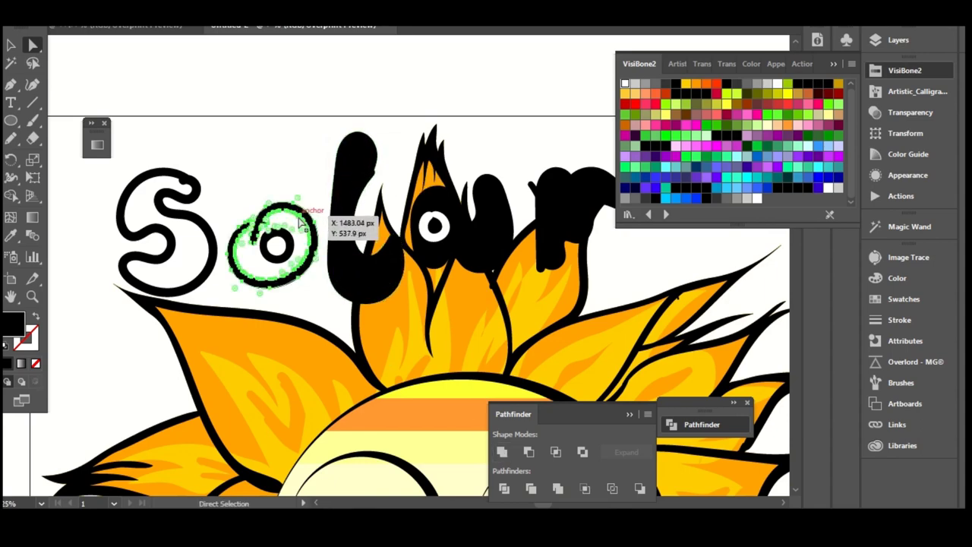
pyautogui.click(289, 217)
pyautogui.press('Delete')
pyautogui.click(187, 182)
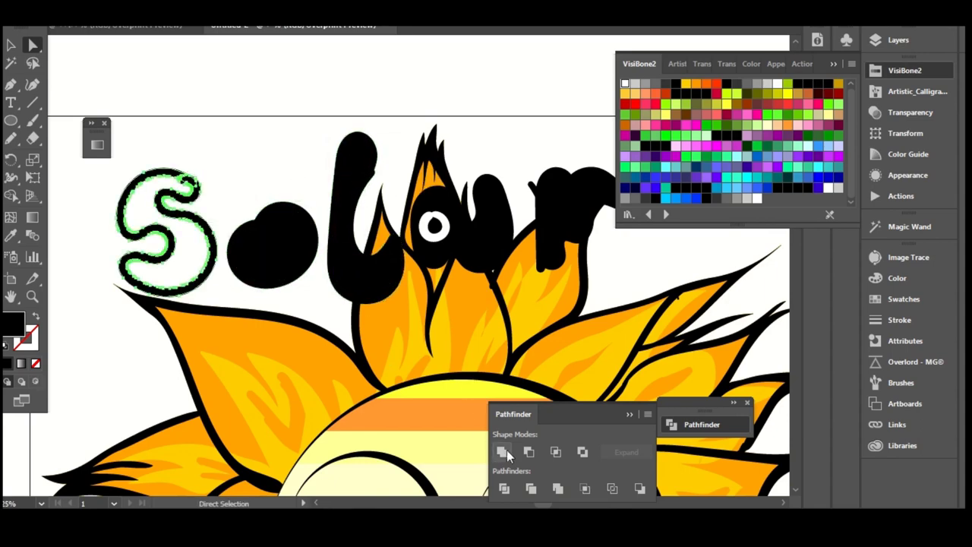
pyautogui.click(181, 185)
pyautogui.press('Delete')
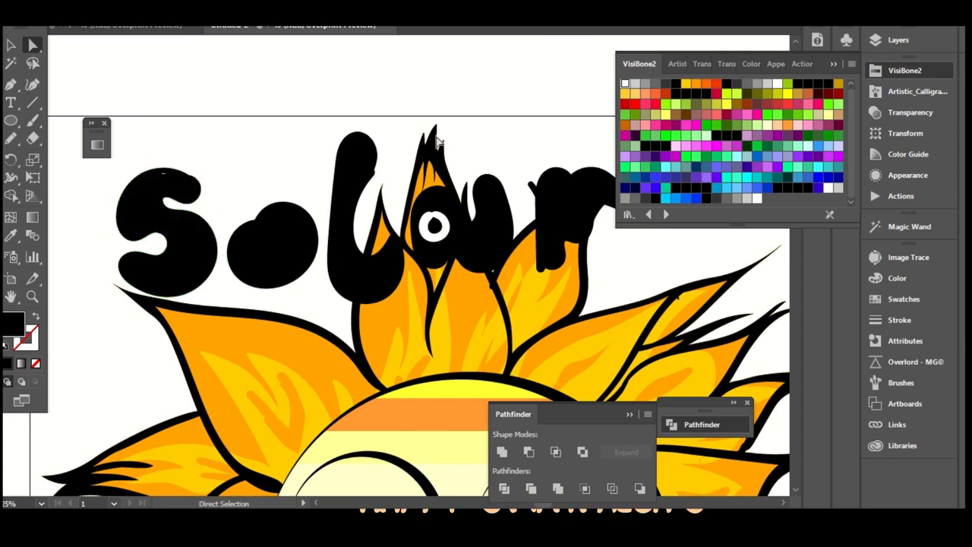
# - Remove the black dot within the letter a's white ring, leaving a solid white circle
pyautogui.click(434, 224)
pyautogui.hotkey('shift', 'm')
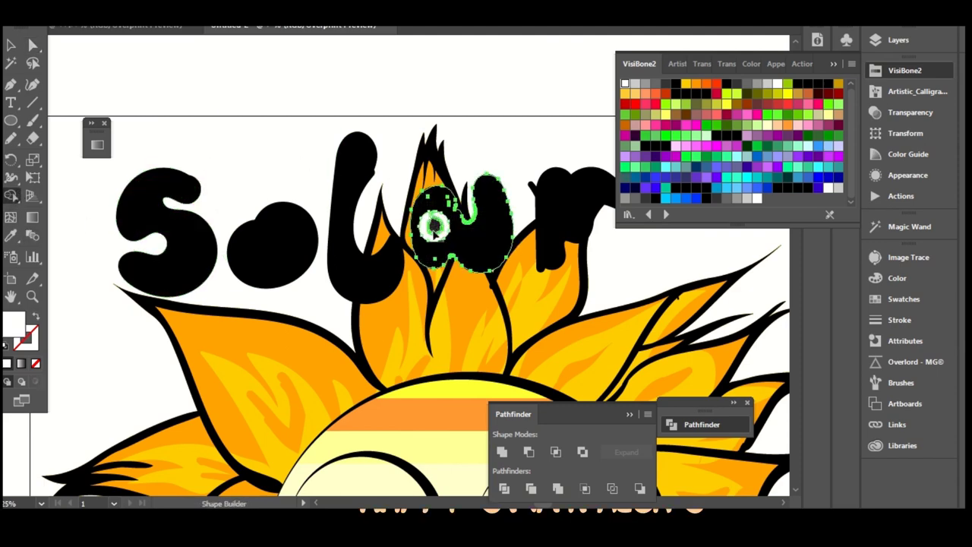
pyautogui.press('a')
pyautogui.click(437, 227)
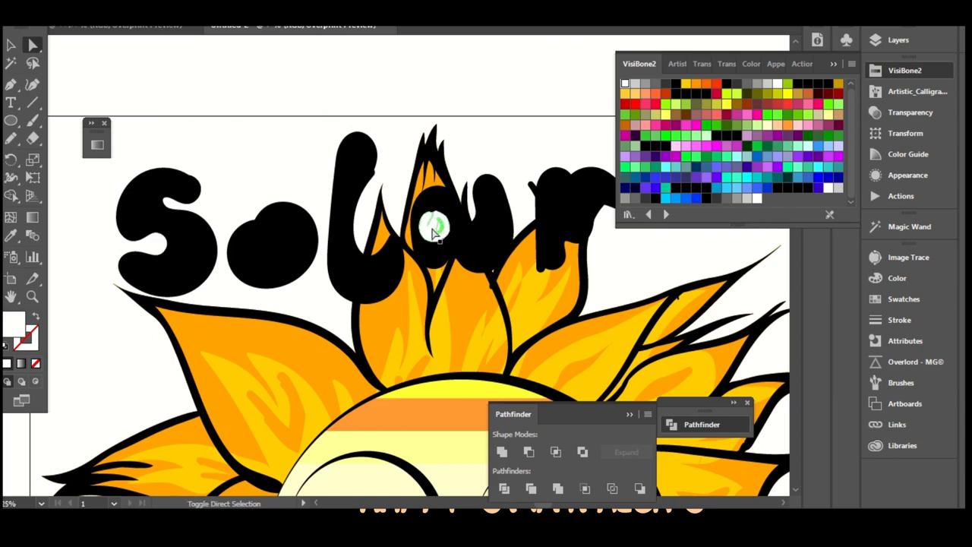
# - Cut the small rings out of the letters a and o in "Solar" with the Shape Builder tool
pyautogui.click(434, 227)
pyautogui.click(645, 124)
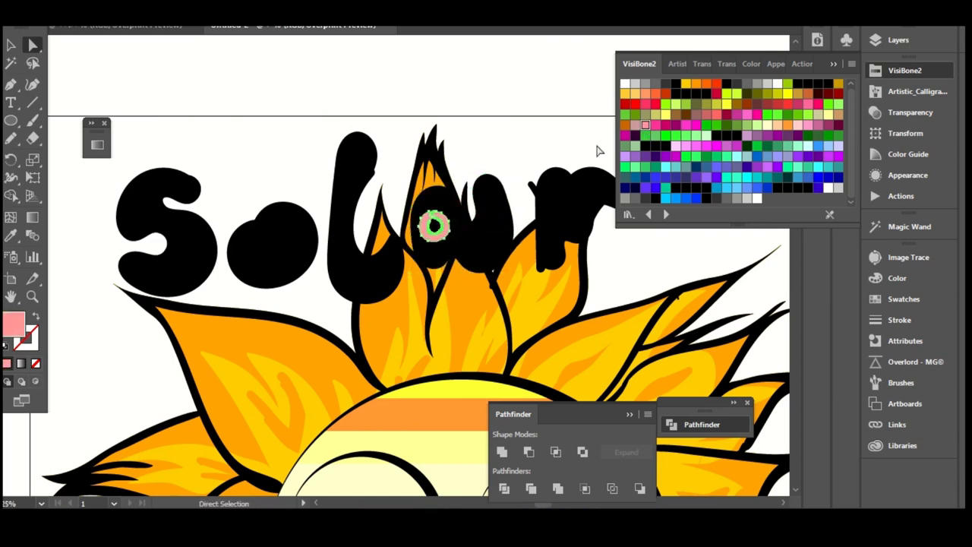
pyautogui.keyDown('shift'); pyautogui.click(437, 229); pyautogui.keyUp('shift')
pyautogui.click(11, 196)
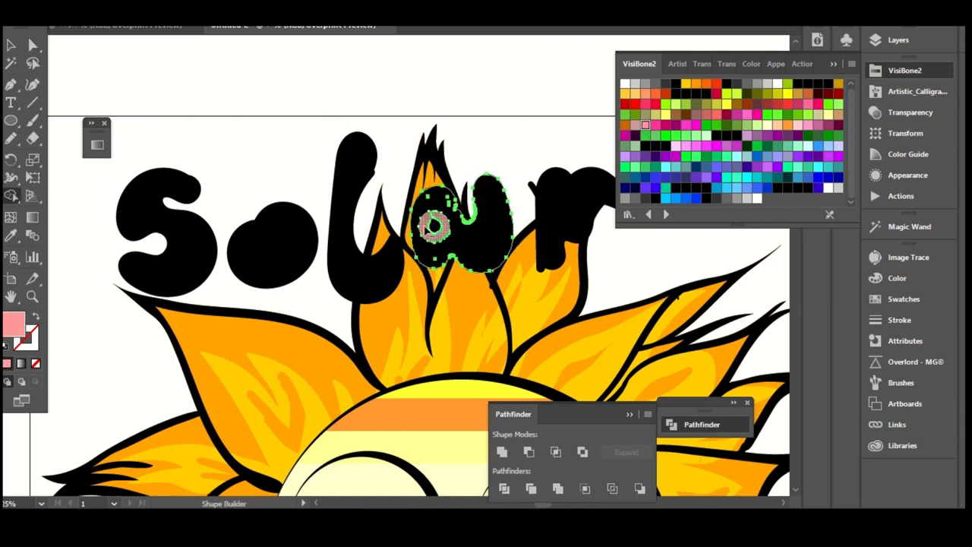
pyautogui.keyDown('ctrl'); pyautogui.click(533, 106); pyautogui.keyUp('ctrl')
pyautogui.keyDown('ctrl'); pyautogui.click(275, 245); pyautogui.keyUp('ctrl')
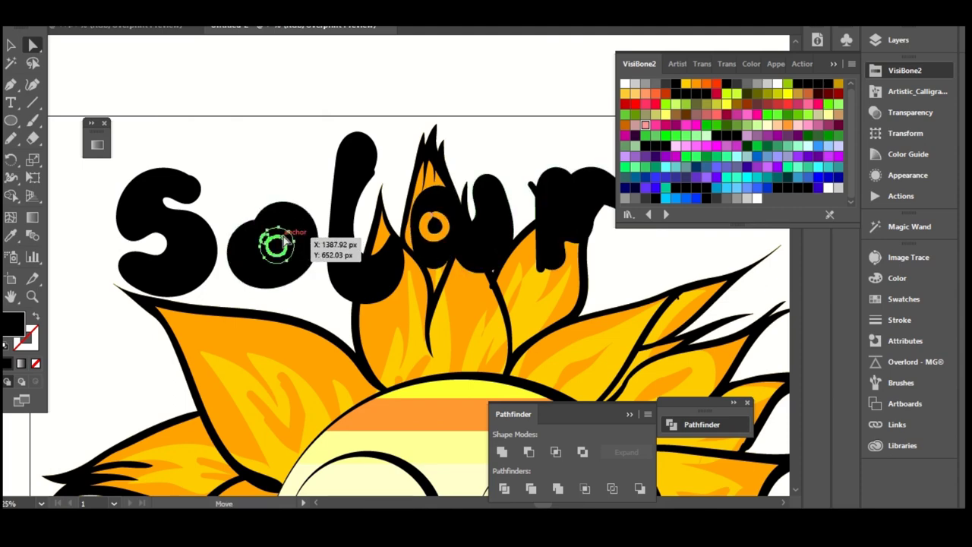
pyautogui.click(303, 114)
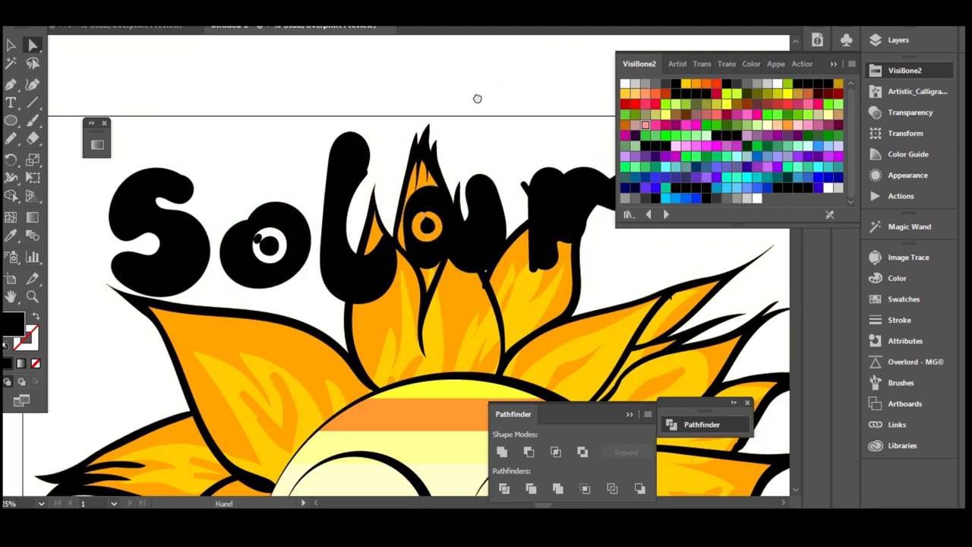
# - Expand the hand-drawn strokes of the diagonal "Eclipse" lettering into outlined shapes
pyautogui.hotkey('ctrl', '-')
pyautogui.hotkey('ctrl', '-')
pyautogui.hotkey('ctrl', '-')
pyautogui.moveTo(474, 191); pyautogui.dragTo(200, 462)
pyautogui.hotkey('alt', 'o')
pyautogui.click(357, 313)
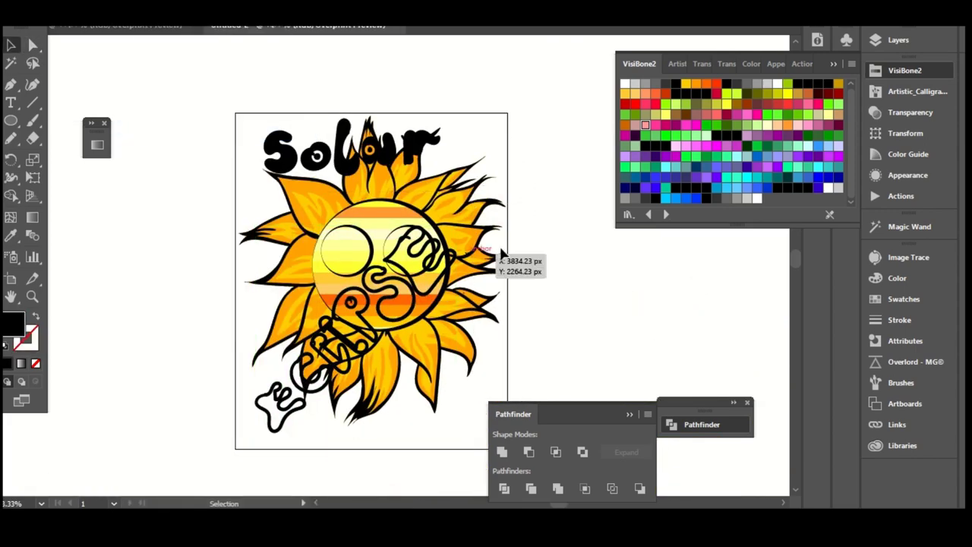
# - Unite the last E of "Eclipse" with Pathfinder and delete its inner outline path to make it solid black
pyautogui.hotkey('ctrl', '+')
pyautogui.hotkey('ctrl', '+')
pyautogui.hotkey('ctrl', '+')
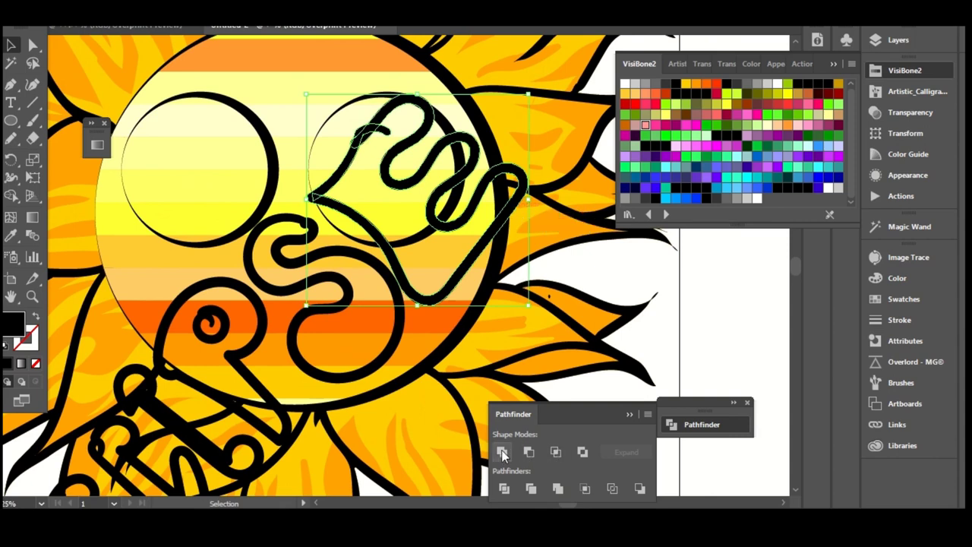
pyautogui.click(502, 454)
pyautogui.press('a')
pyautogui.click(412, 141)
pyautogui.press('Delete')
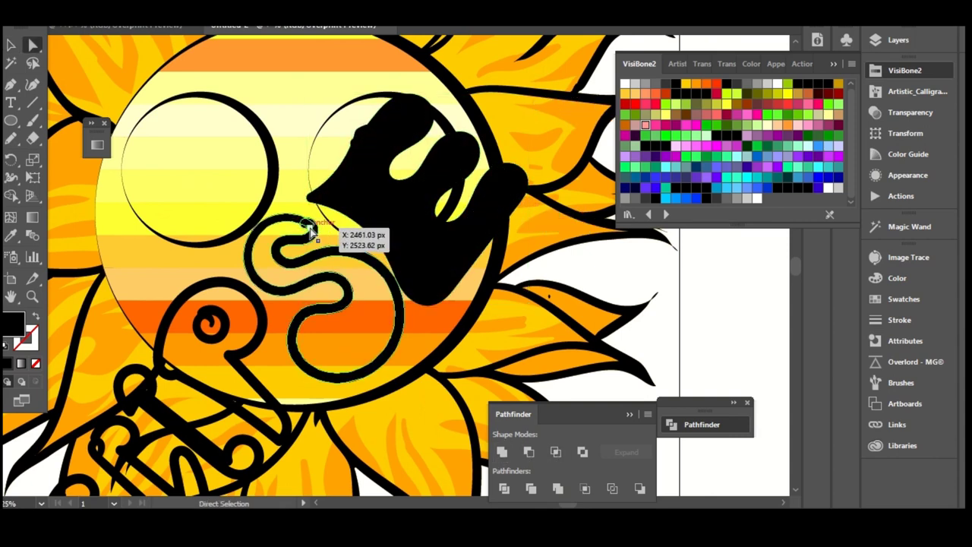
# - Unite the letter S of "Eclipse" and delete its inner outline path to make it solid black
pyautogui.press('v')
pyautogui.click(304, 218)
pyautogui.click(449, 365)
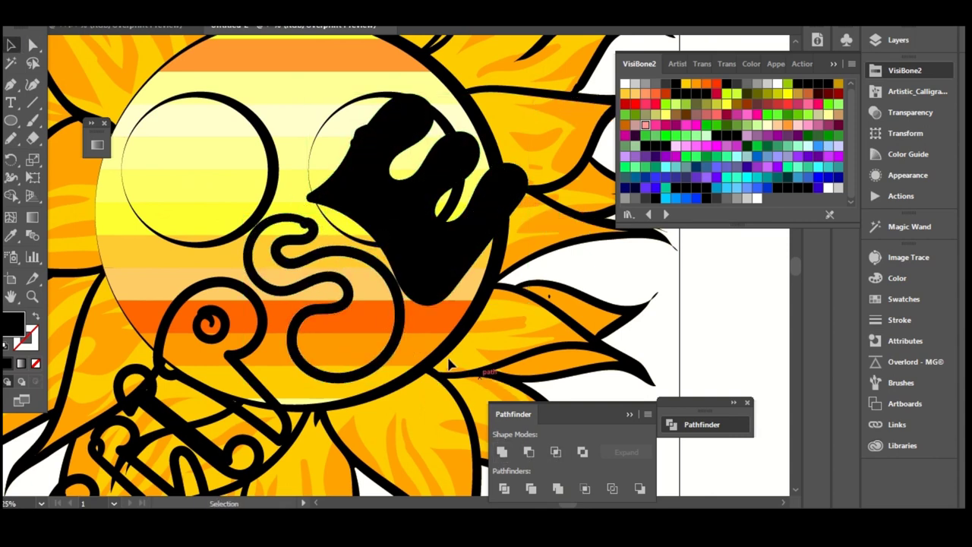
pyautogui.press('a')
pyautogui.click(280, 282)
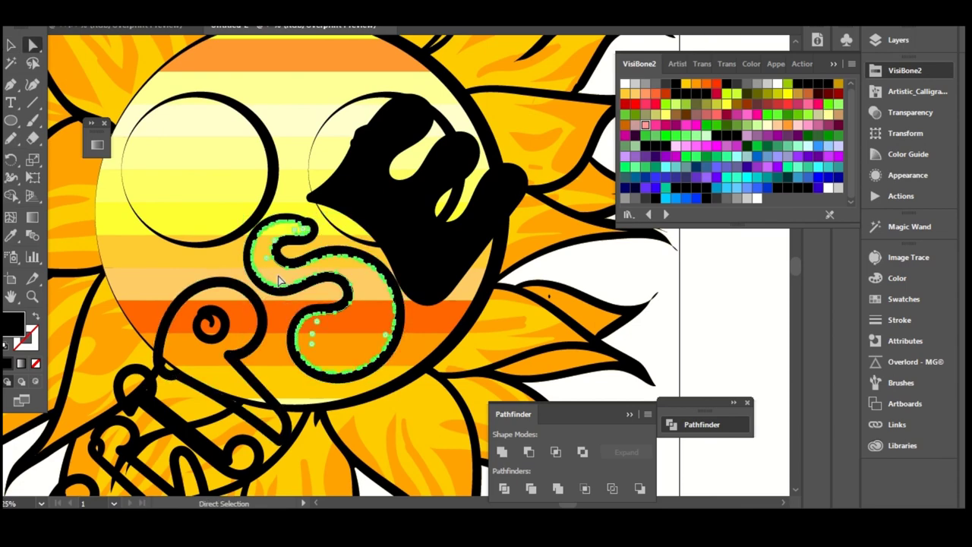
pyautogui.press('Delete')
# - Unite the letter P of "Eclipse" and delete its inner outline path, keeping the spiral in its bowl
pyautogui.moveTo(226, 235); pyautogui.dragTo(282, 138)
pyautogui.press('v')
pyautogui.click(224, 243)
pyautogui.click(503, 454)
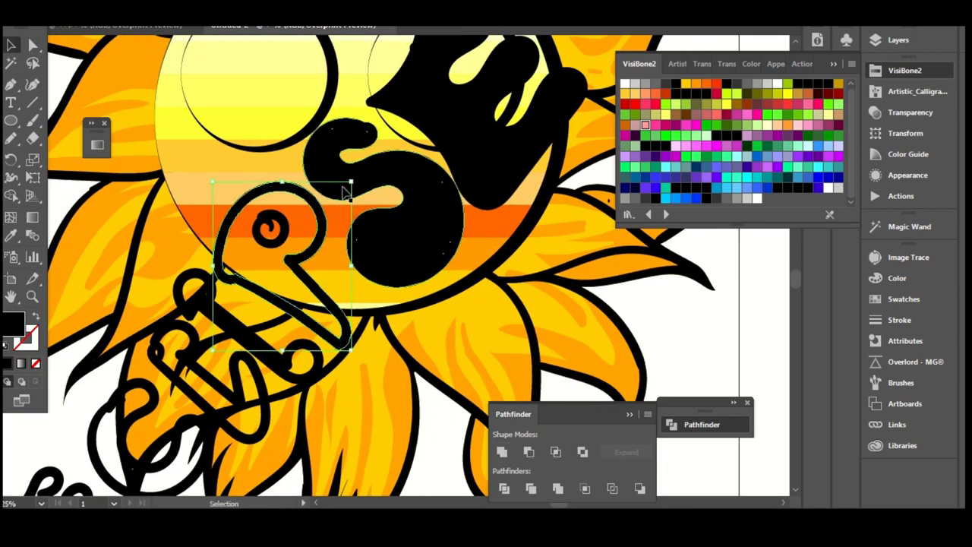
pyautogui.press('a')
pyautogui.click(287, 196)
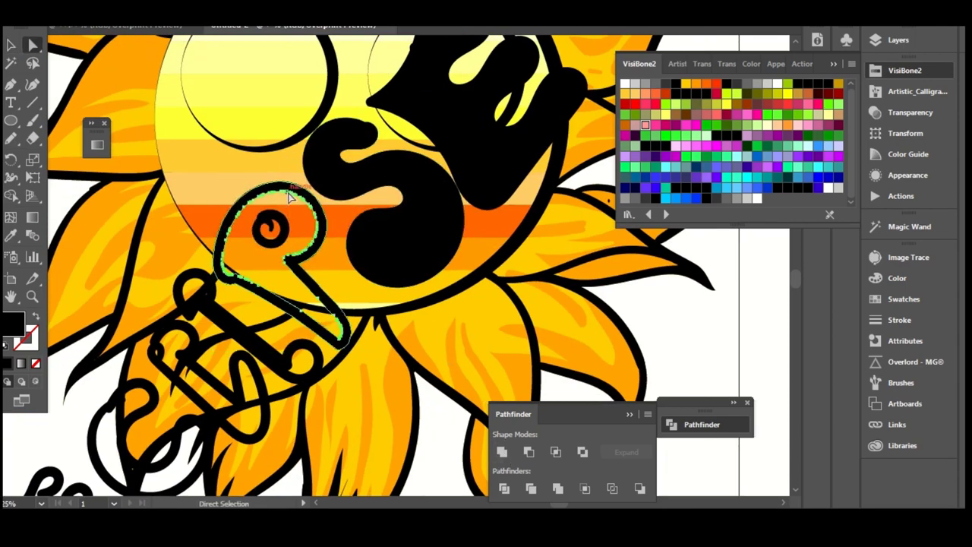
pyautogui.click(287, 219)
pyautogui.press('Delete')
# - Cut the ring around the spiral out of the letter P with the Shape Builder tool
pyautogui.keyDown('shift'); pyautogui.click(291, 227); pyautogui.keyUp('shift')
pyautogui.hotkey('shift', 'm')
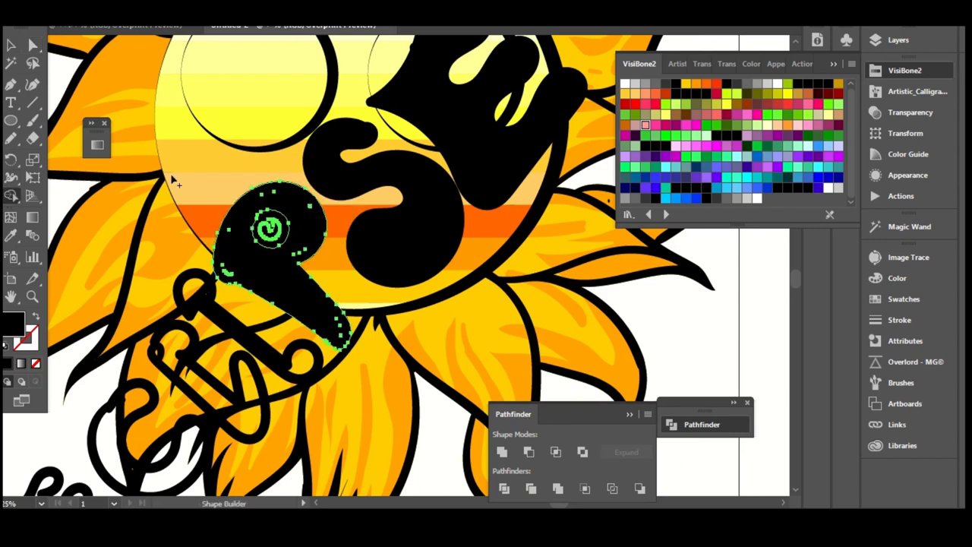
pyautogui.keyDown('alt'); pyautogui.click(269, 226); pyautogui.keyUp('alt')
# - Unite the letters I and L of "Eclipse" and delete their inner outline paths to make both solid black
pyautogui.press('v')
pyautogui.scroll(-3, 271, 228)
pyautogui.click(383, 243)
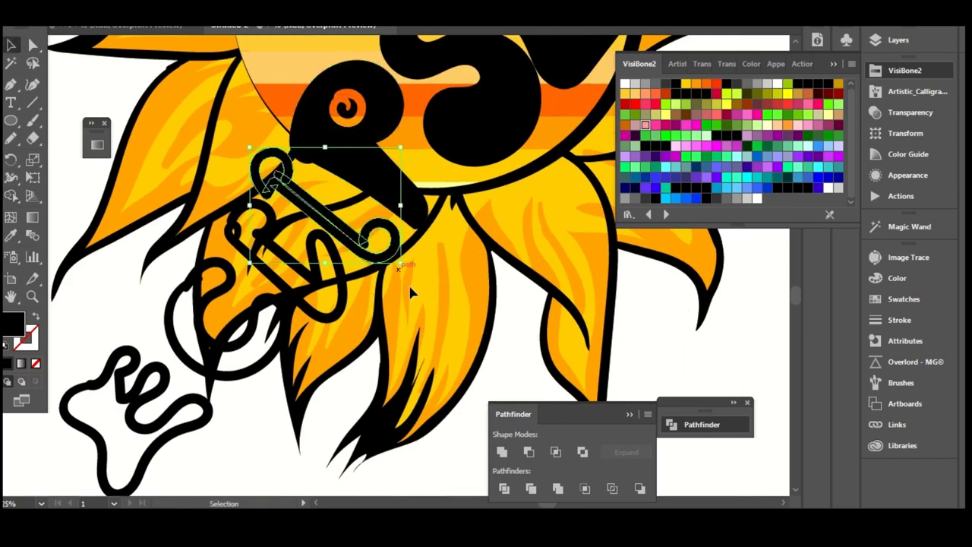
pyautogui.press('a')
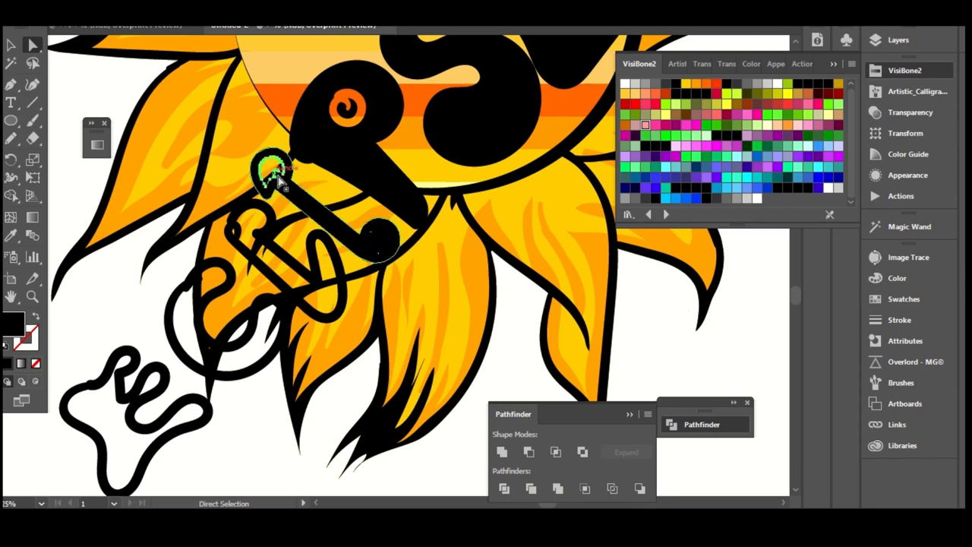
pyautogui.click(260, 234)
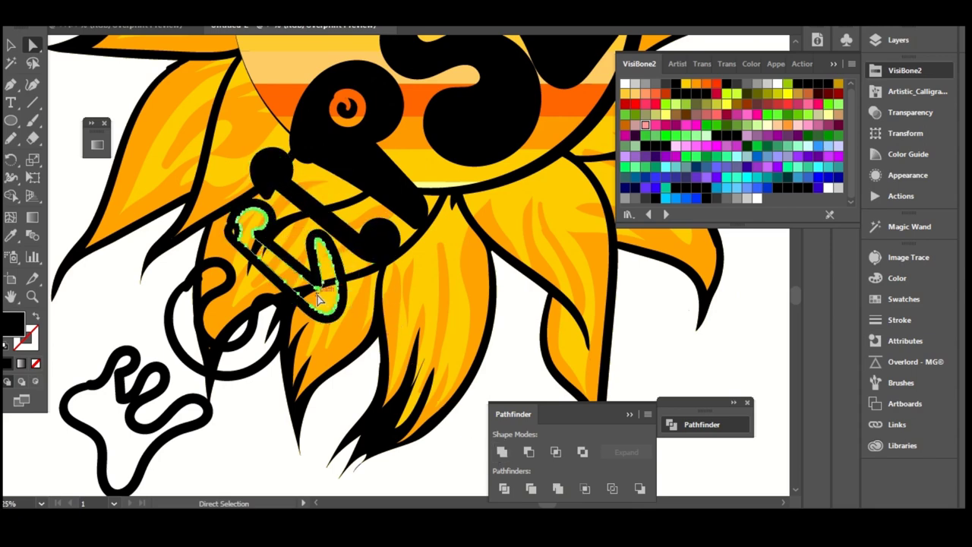
pyautogui.click(250, 245)
pyautogui.press('Delete')
pyautogui.click(261, 231)
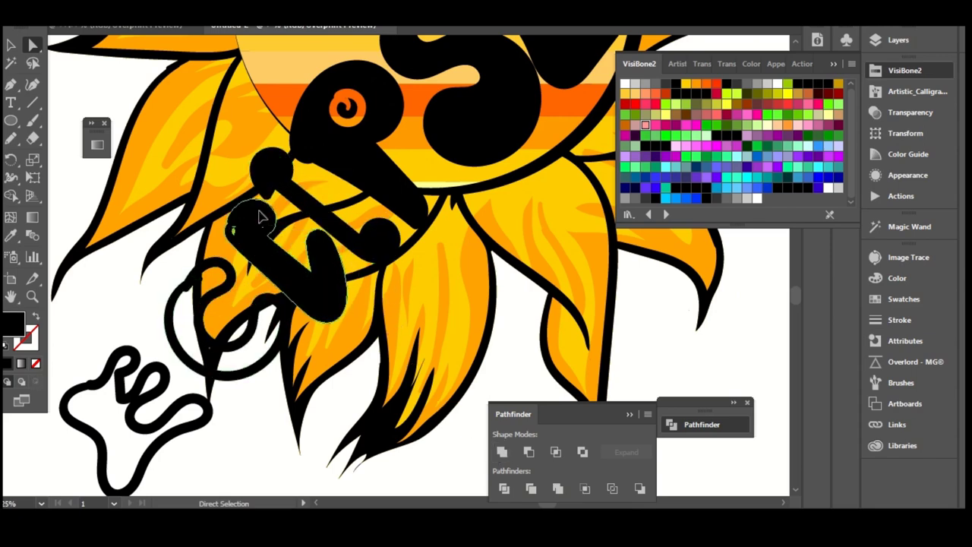
# - Unite the letter C and the first E of "Eclipse" and delete their inner outline paths to make both solid black
pyautogui.click(223, 282)
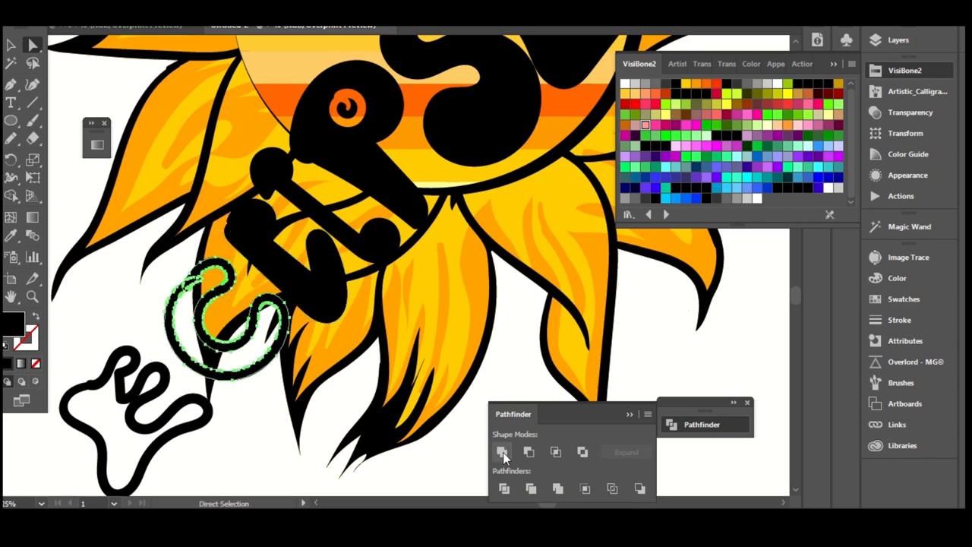
pyautogui.press('Delete')
pyautogui.click(119, 386)
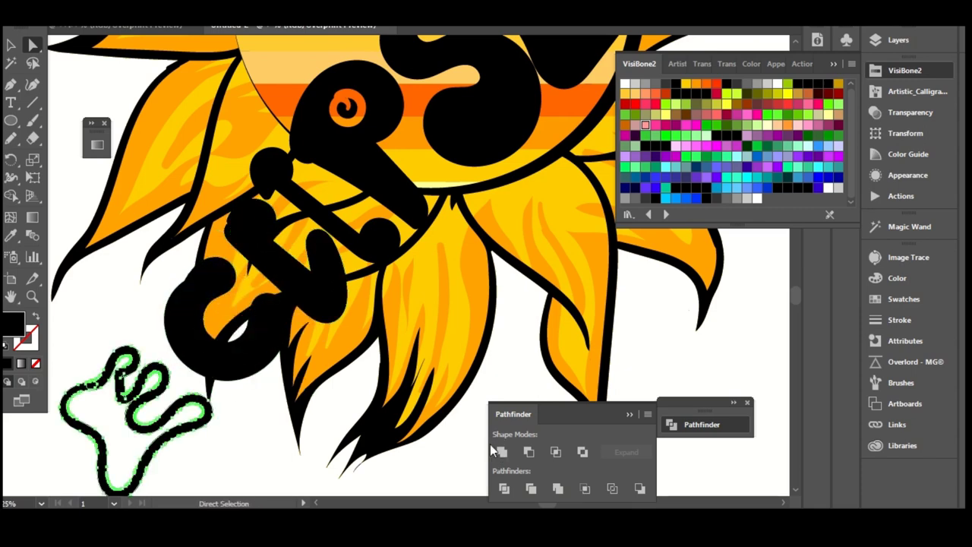
pyautogui.click(334, 276)
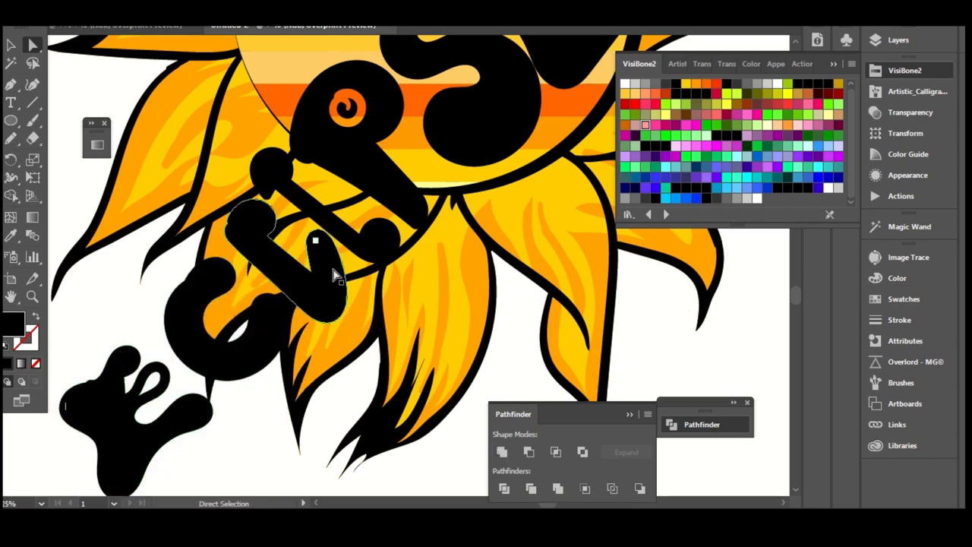
pyautogui.click(143, 386)
pyautogui.click(152, 383)
pyautogui.press('Delete')
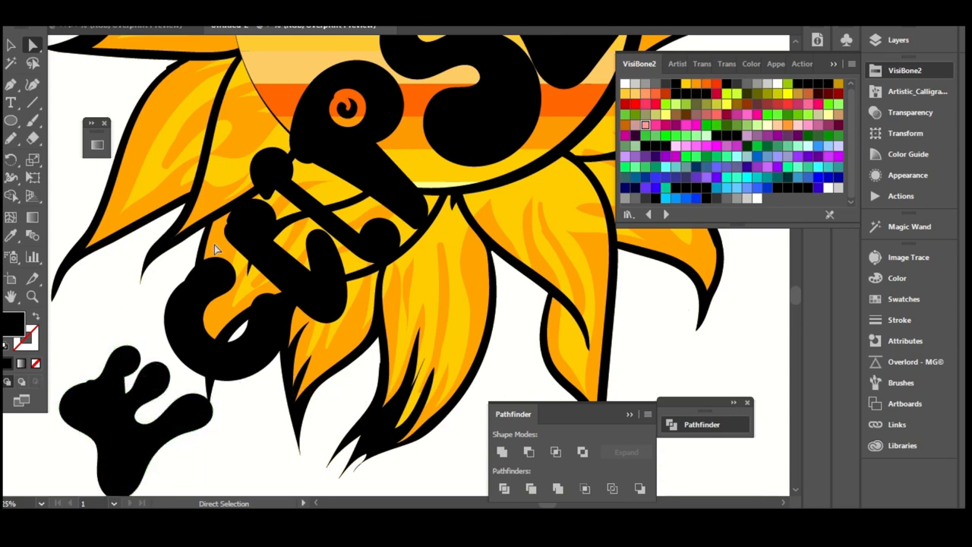
# - Rotate the word "Eclipse" to horizontal, scale it down and place it across the lower part of the sun's face
pyautogui.hotkey('ctrl', '0')
pyautogui.hotkey('ctrl', '+')
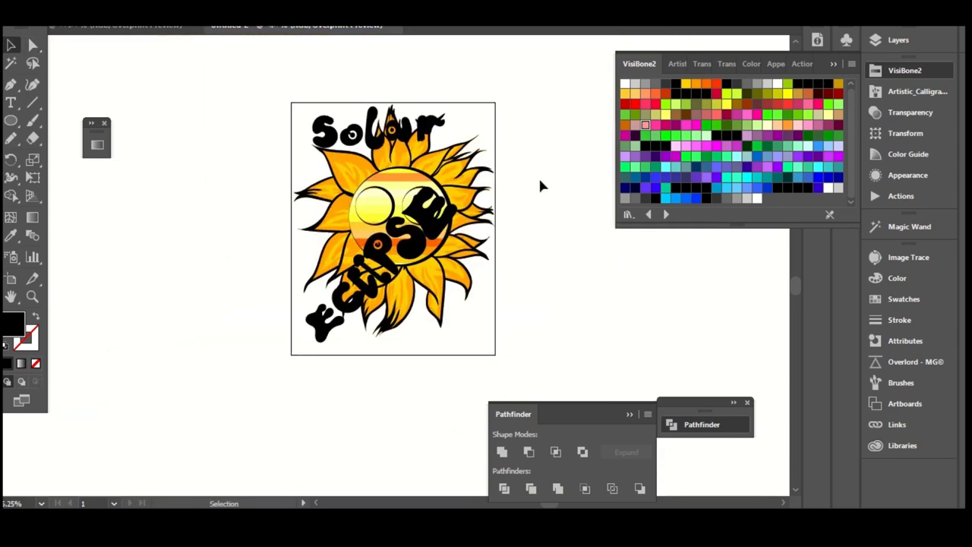
pyautogui.moveTo(531, 176); pyautogui.dragTo(263, 373)
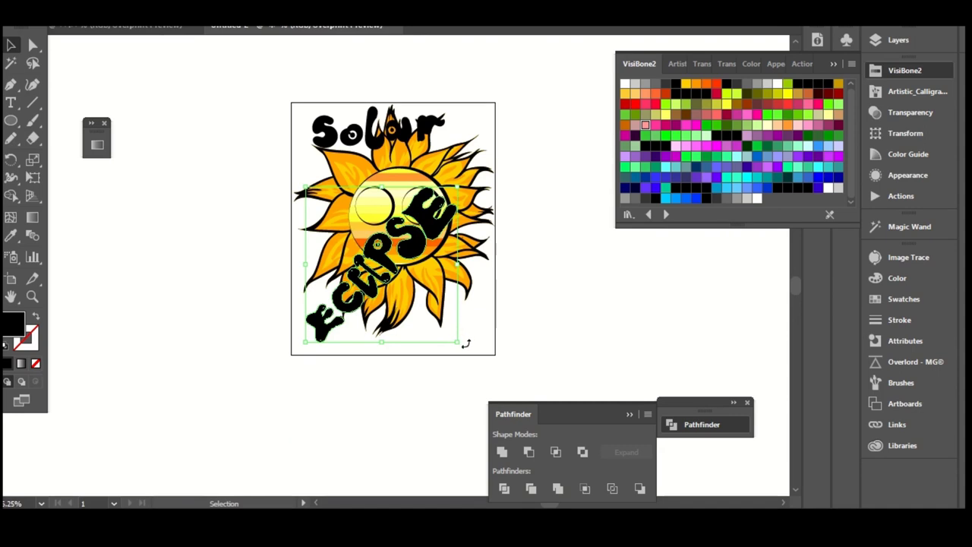
pyautogui.moveTo(466, 343); pyautogui.dragTo(465, 320)
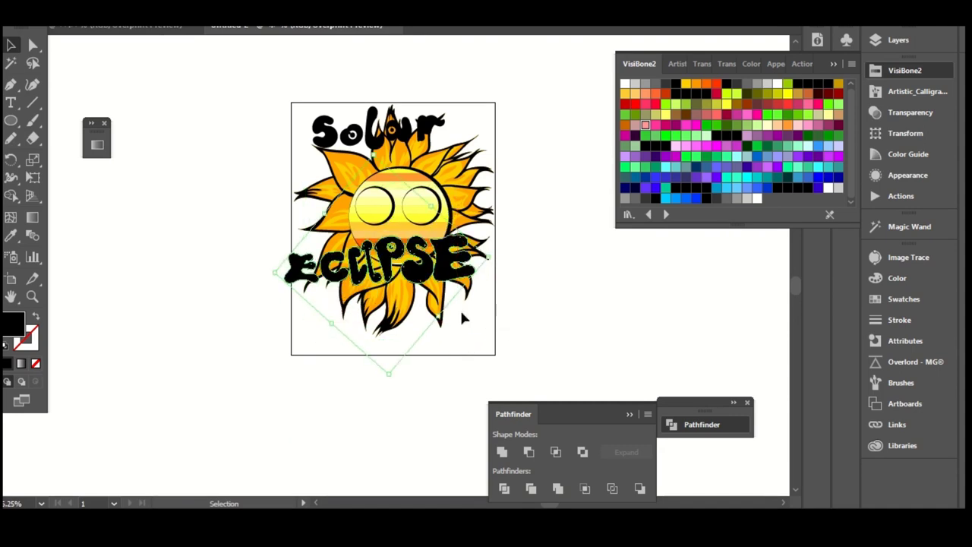
pyautogui.moveTo(273, 279); pyautogui.dragTo(372, 242)
pyautogui.moveTo(456, 254); pyautogui.dragTo(491, 256)
pyautogui.click(529, 262)
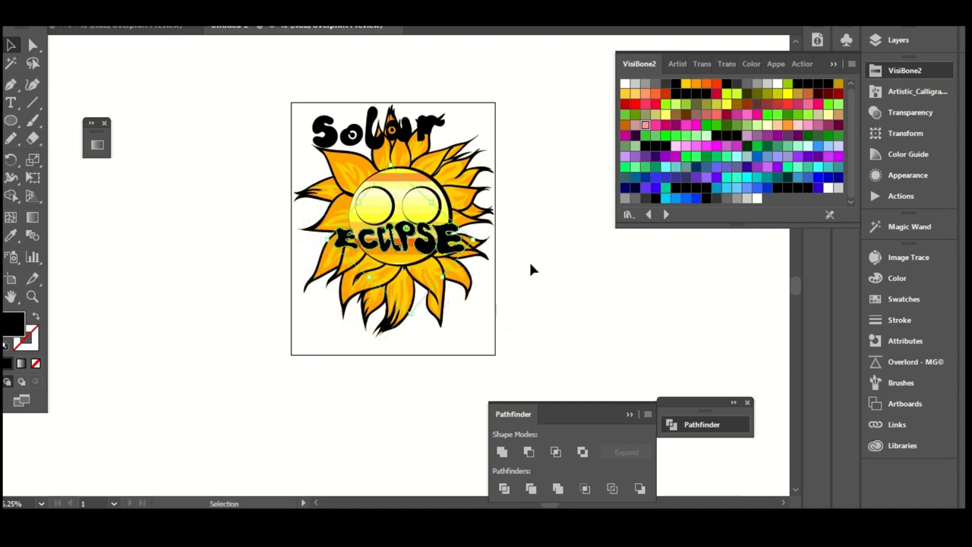
# - Move "Solar" down over the sun's circular eyes and shift "Eclipse" lower onto the bottom edge of the face
pyautogui.hotkey('ctrl', '+')
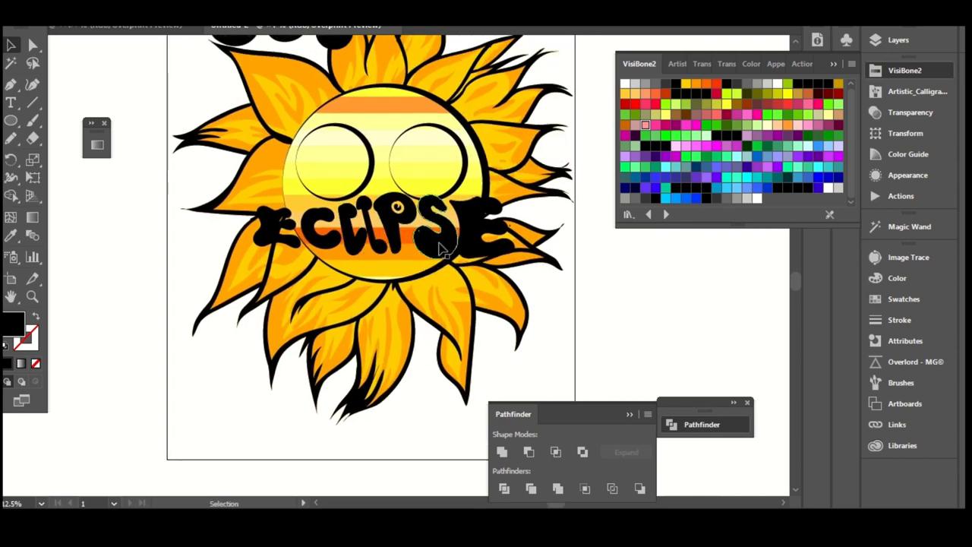
pyautogui.click(471, 245)
pyautogui.scroll(3, 494, 99)
pyautogui.moveTo(419, 122); pyautogui.dragTo(465, 300)
pyautogui.scroll(-2, 537, 131)
pyautogui.moveTo(428, 213); pyautogui.dragTo(447, 221)
pyautogui.moveTo(445, 293); pyautogui.dragTo(456, 310)
# - Ungroup the "Eclipse" lettering in Layer 3 into separate letters
pyautogui.click(899, 40)
pyautogui.click(675, 88)
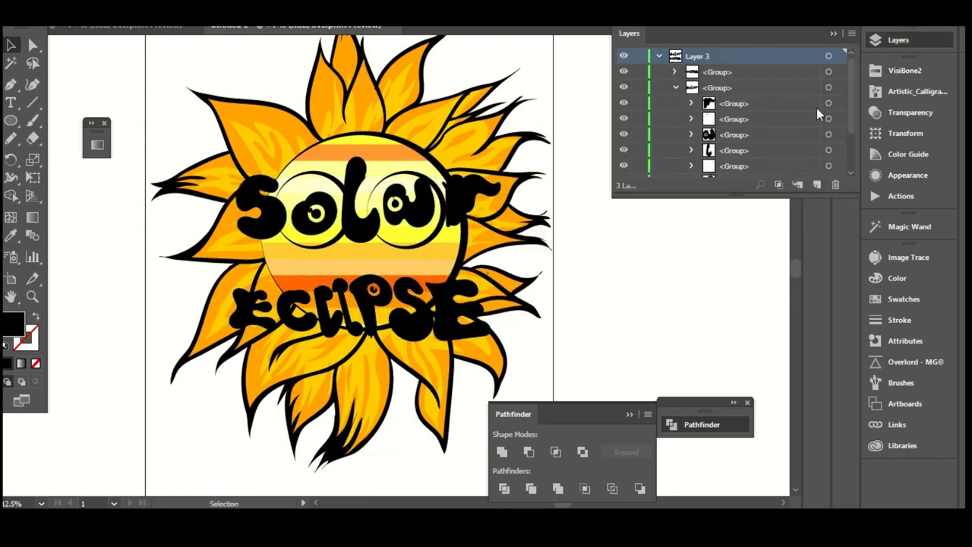
pyautogui.click(341, 339)
pyautogui.click(676, 87)
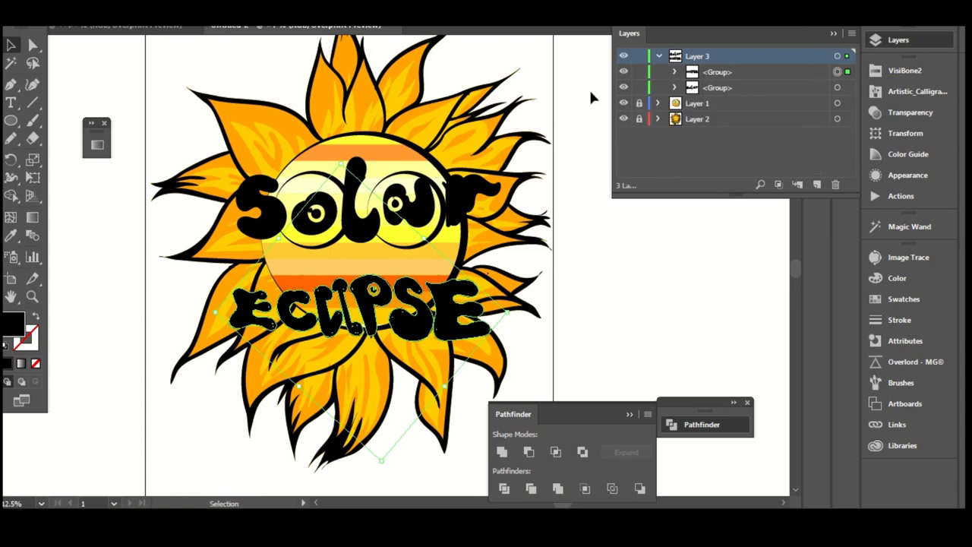
pyautogui.rightClick(395, 311)
pyautogui.click(426, 185)
# - Enlarge the letters E, C, L and I of "Eclipse" and shift the I closer to the P
pyautogui.scroll(-1, 410, 228)
pyautogui.moveTo(395, 258); pyautogui.dragTo(334, 194)
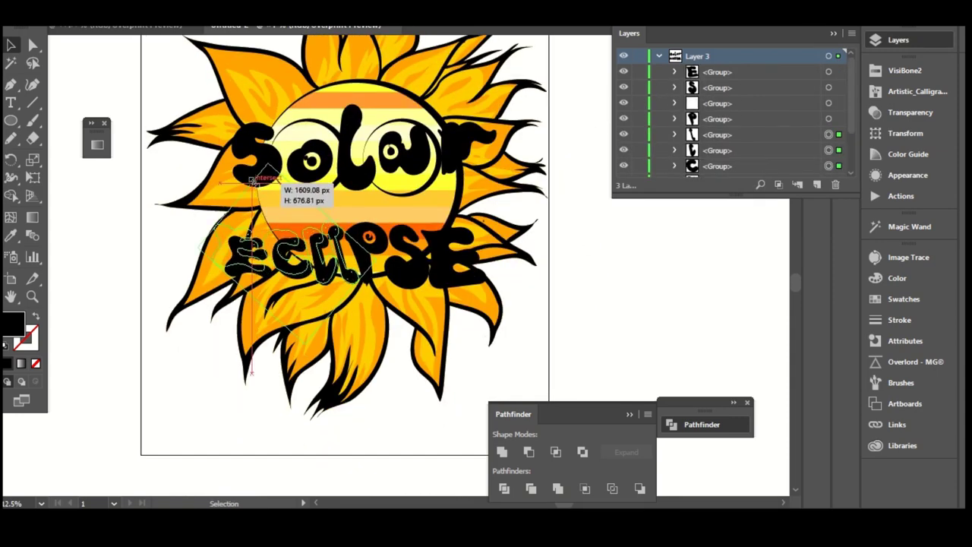
pyautogui.moveTo(220, 287); pyautogui.dragTo(180, 261)
pyautogui.moveTo(307, 289); pyautogui.dragTo(352, 281)
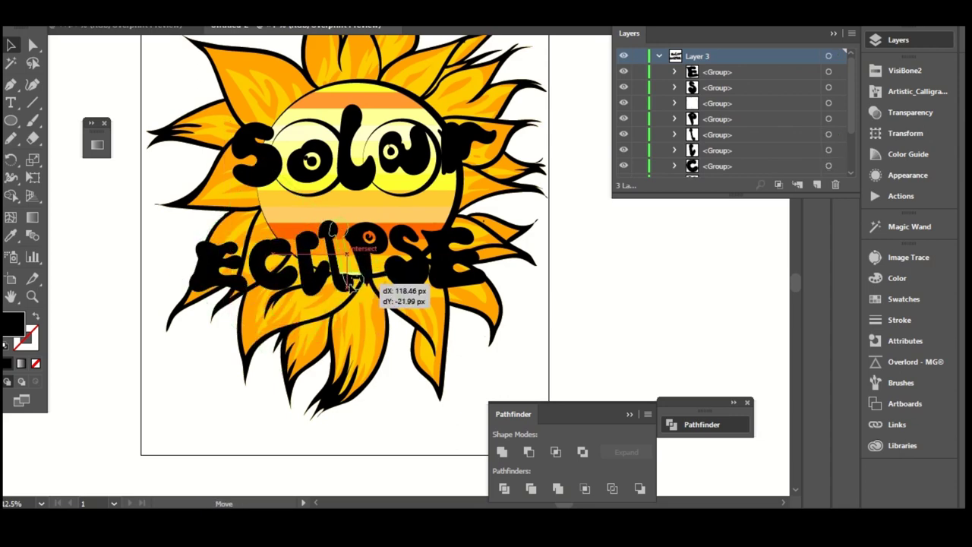
pyautogui.hotkey('ctrl', 'shift', 'a')
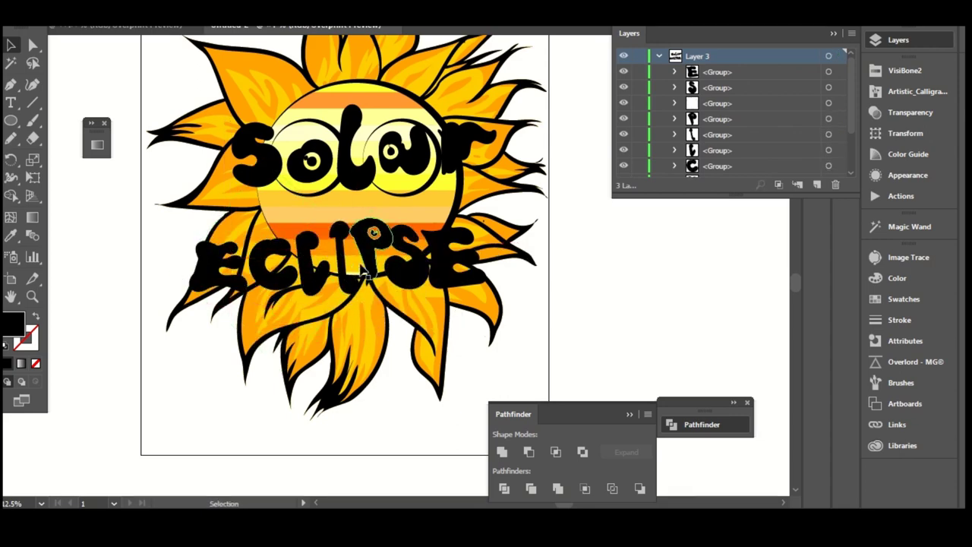
# - Tilt and reposition individual letters of "Eclipse", raising the first E and spacing out the S and last E
pyautogui.moveTo(310, 291); pyautogui.dragTo(311, 289)
pyautogui.click(237, 238)
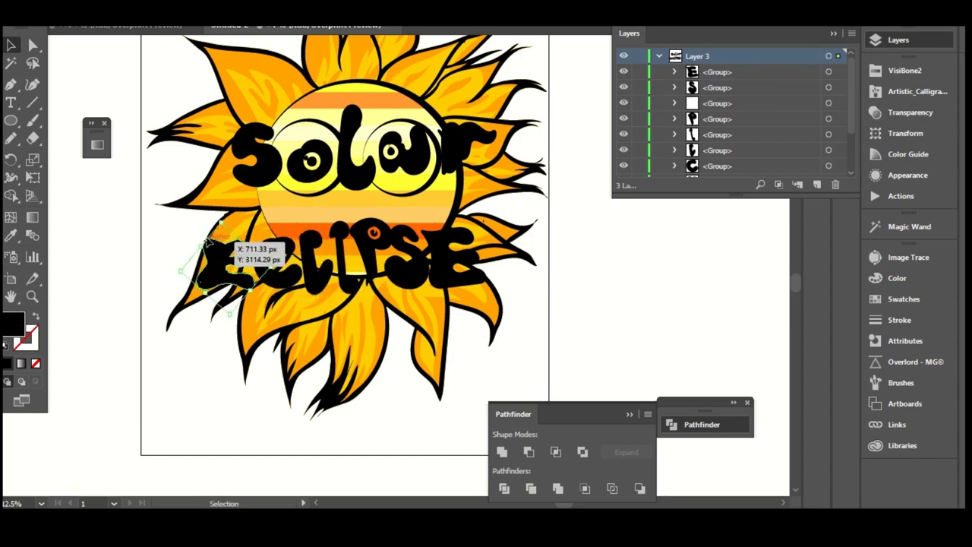
pyautogui.moveTo(230, 244); pyautogui.dragTo(341, 280)
pyautogui.hotkey('ctrl', 'shift', 'a')
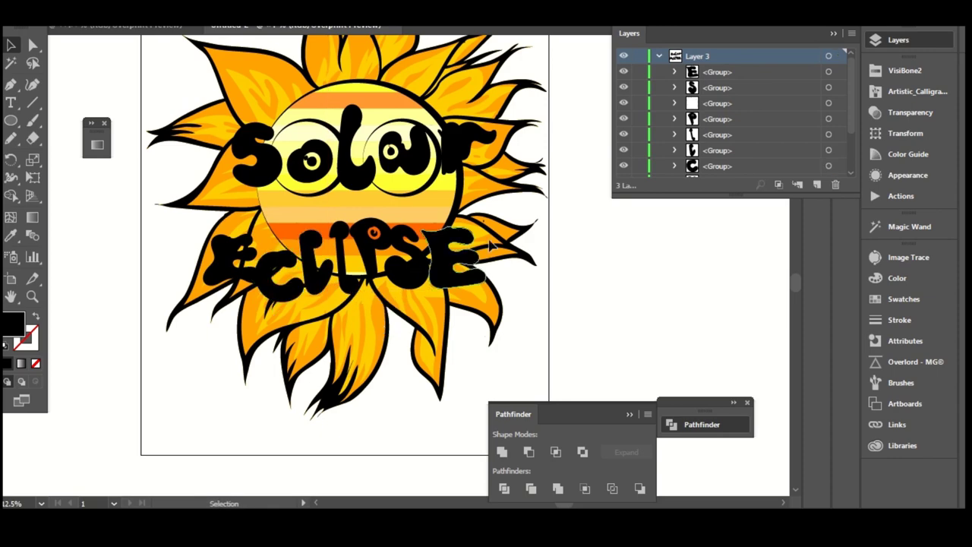
pyautogui.moveTo(404, 265); pyautogui.dragTo(455, 252)
pyautogui.moveTo(364, 283); pyautogui.dragTo(228, 205)
# - Arrange the letters of "Eclipse" along a downward arc that follows the bottom edge of the sun's face
pyautogui.moveTo(450, 244); pyautogui.dragTo(449, 259)
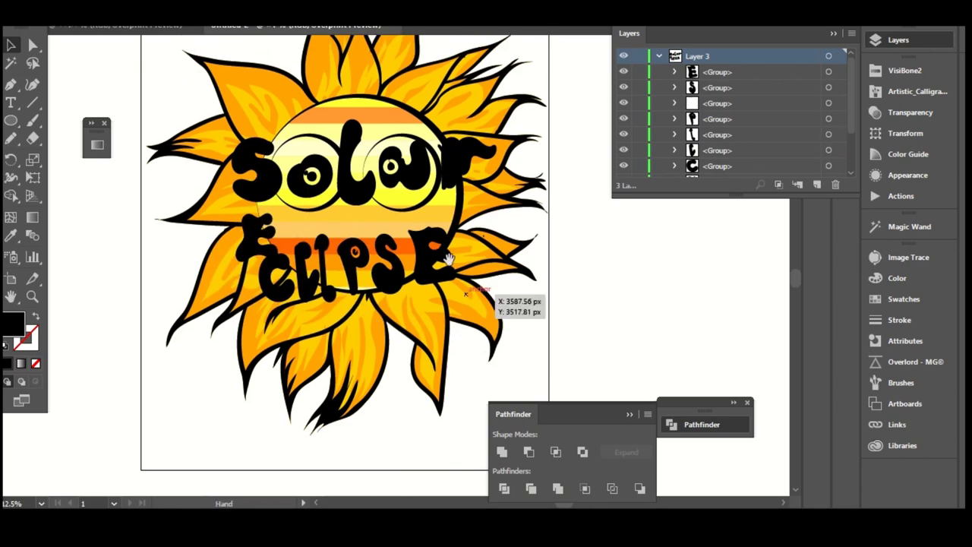
pyautogui.press('a')
pyautogui.moveTo(285, 281); pyautogui.dragTo(297, 216)
pyautogui.press('v')
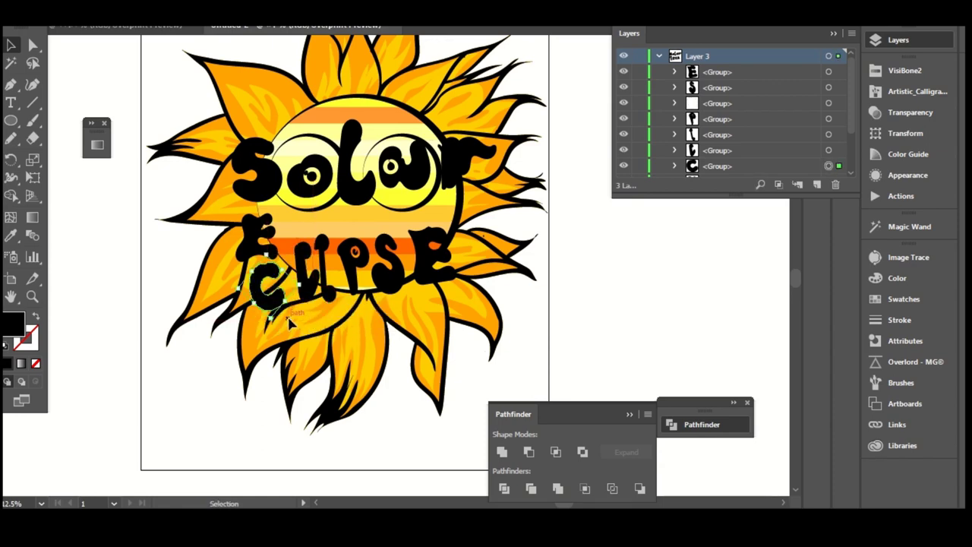
pyautogui.moveTo(327, 289); pyautogui.dragTo(354, 308)
pyautogui.moveTo(354, 255); pyautogui.dragTo(384, 306)
pyautogui.moveTo(392, 257); pyautogui.dragTo(408, 298)
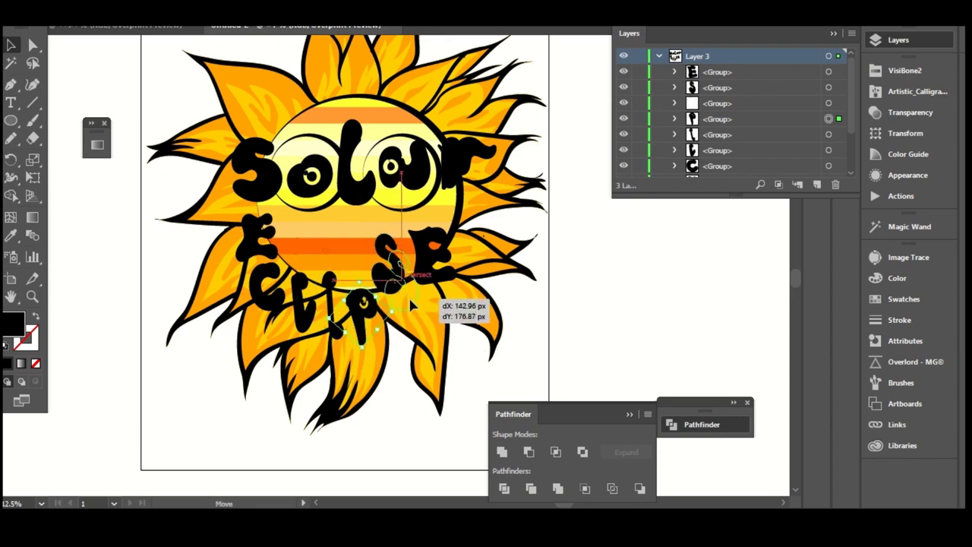
pyautogui.moveTo(440, 258); pyautogui.dragTo(477, 271)
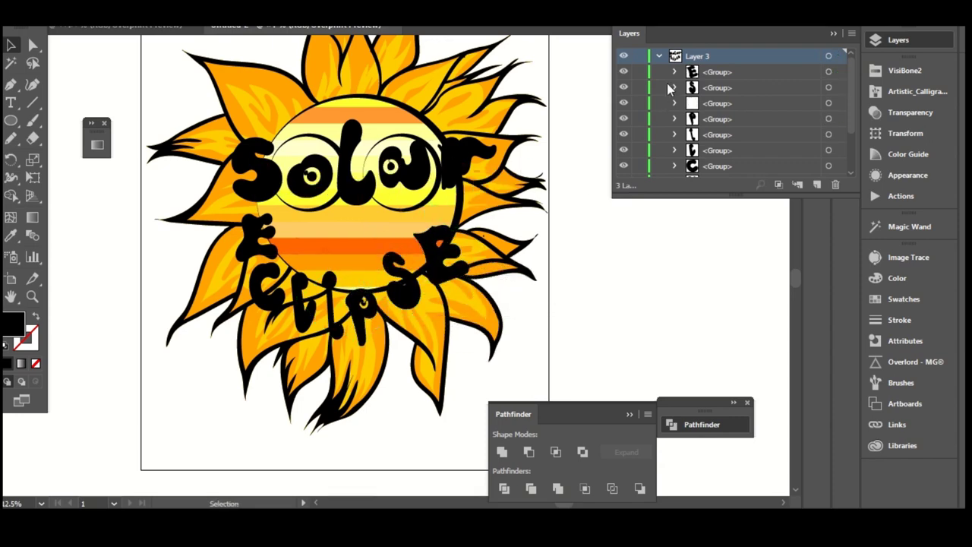
# - Ungroup "Solar" into separate letters, extend the L downward between the eyes like a nose and make the R more compact
pyautogui.scroll(-3, 737, 131)
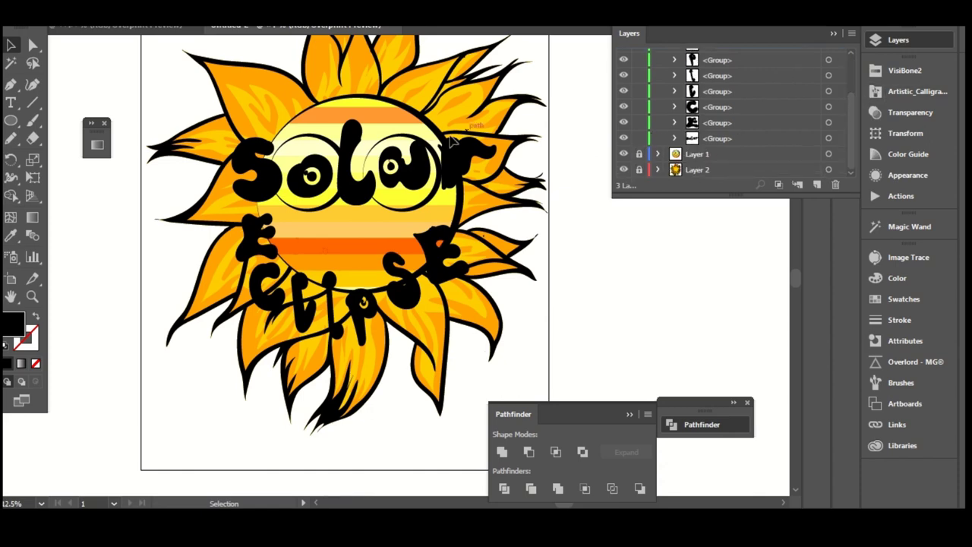
pyautogui.scroll(3, 518, 111)
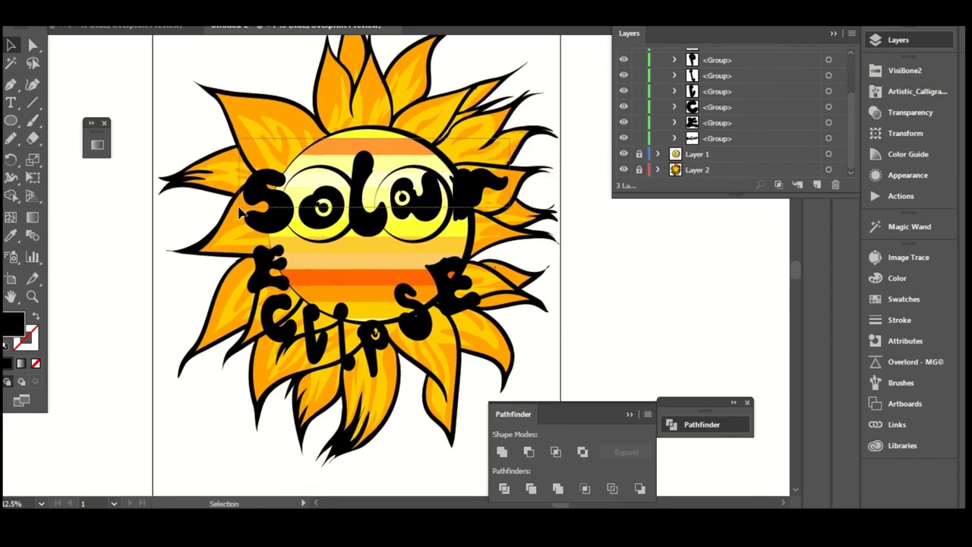
pyautogui.rightClick(373, 184)
pyautogui.click(437, 275)
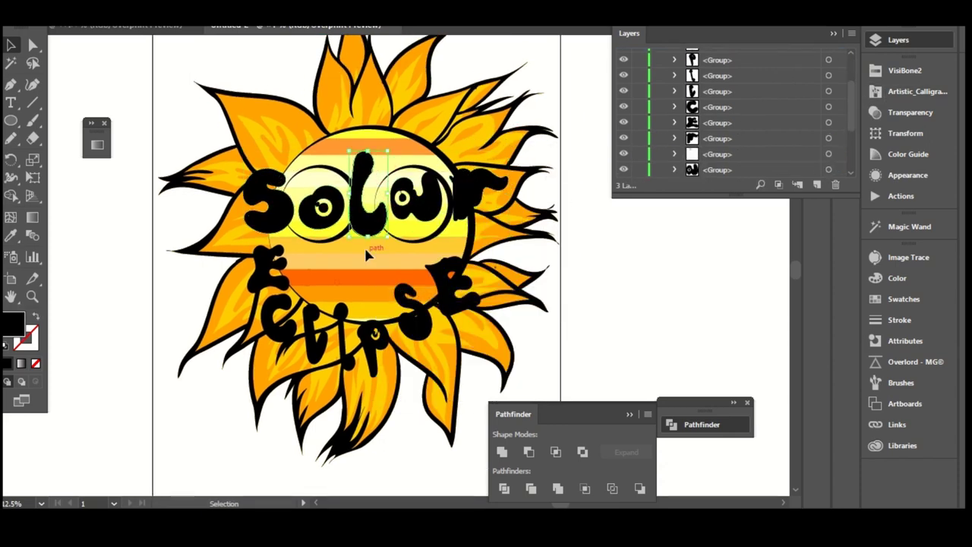
pyautogui.moveTo(367, 254); pyautogui.dragTo(367, 268)
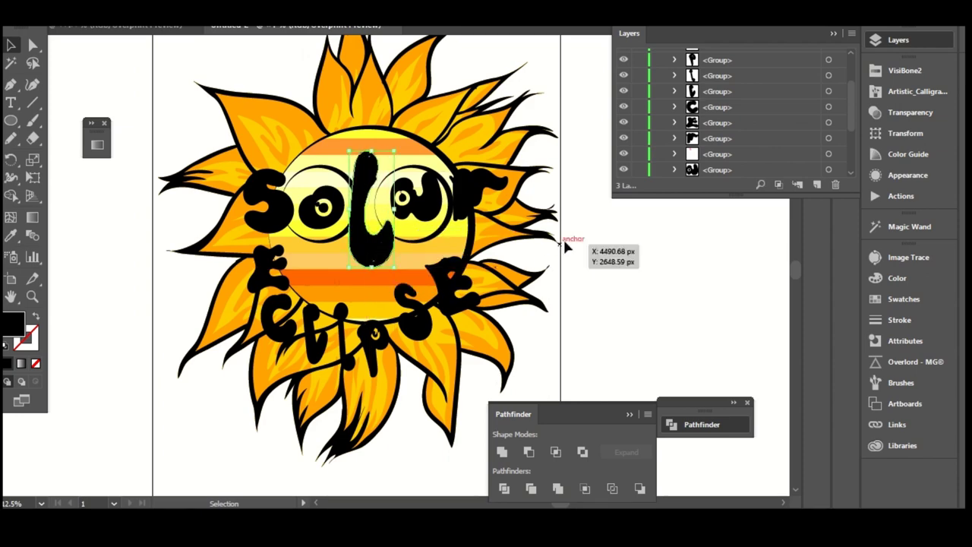
pyautogui.click(500, 179)
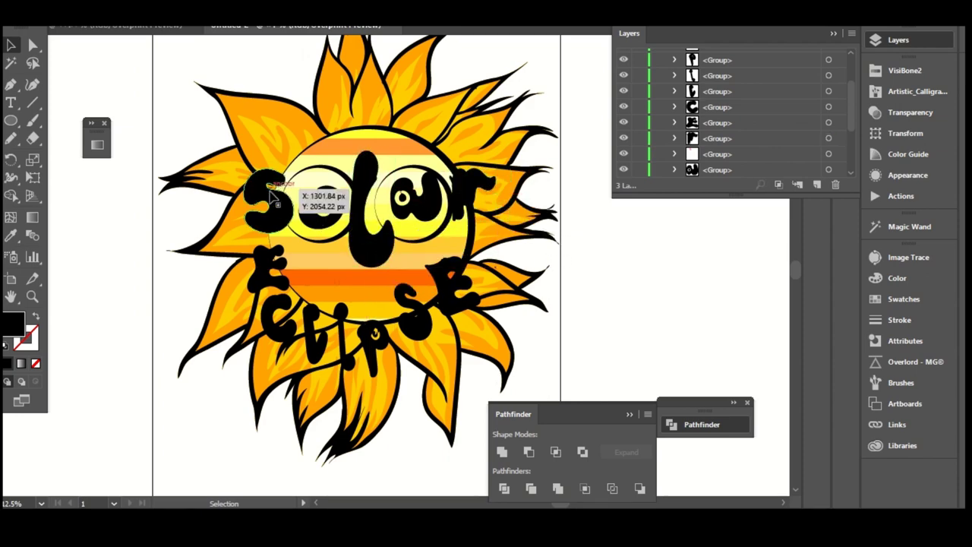
pyautogui.click(658, 244)
pyautogui.hotkey('ctrl', '-')
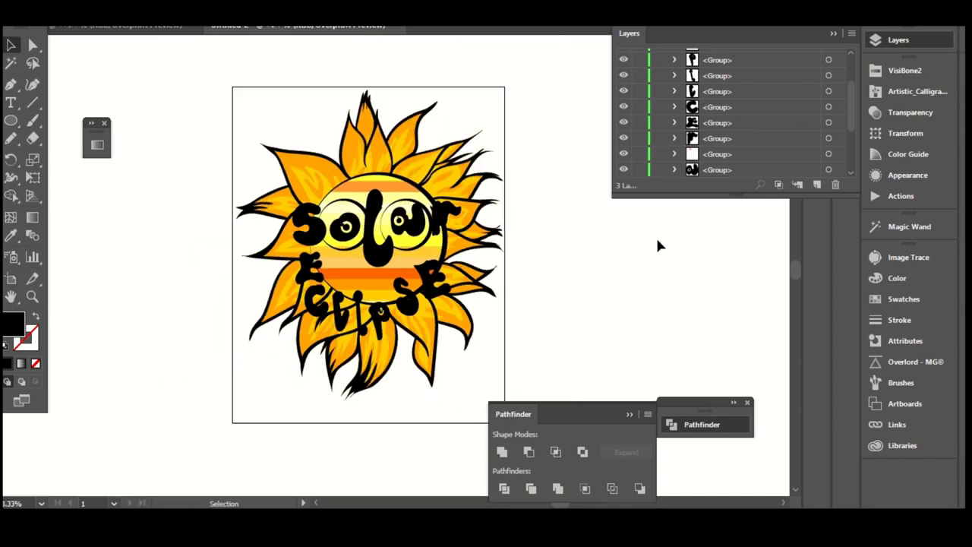
# - Scale the arched "Eclipse" letters down together and place them inside the lower part of the face as a mouth
pyautogui.moveTo(359, 305); pyautogui.dragTo(456, 289)
pyautogui.moveTo(302, 293); pyautogui.dragTo(397, 246)
pyautogui.click(594, 254)
pyautogui.hotkey('ctrl', '=')
pyautogui.hotkey('ctrl', '=')
pyautogui.click(596, 267)
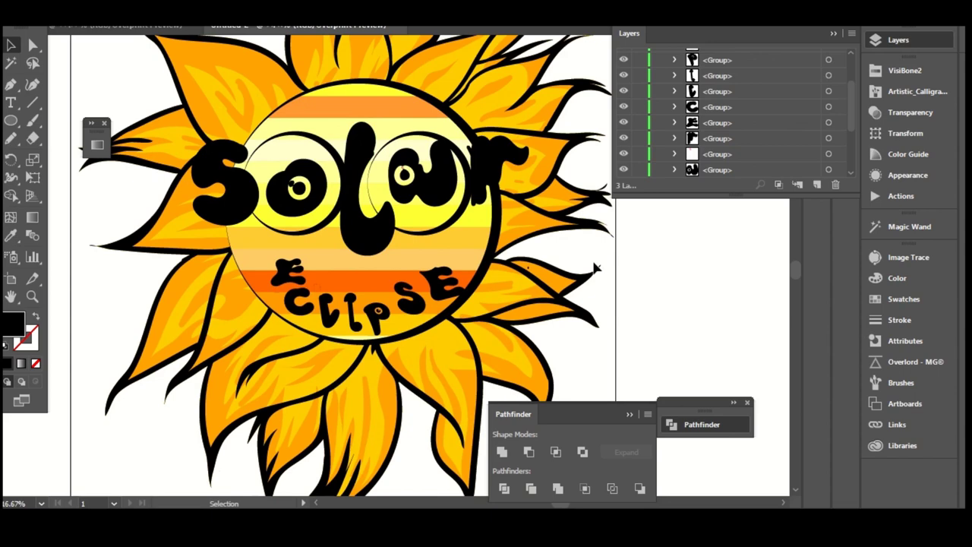
pyautogui.hotkey('ctrl', '-')
pyautogui.hotkey('ctrl', '-')
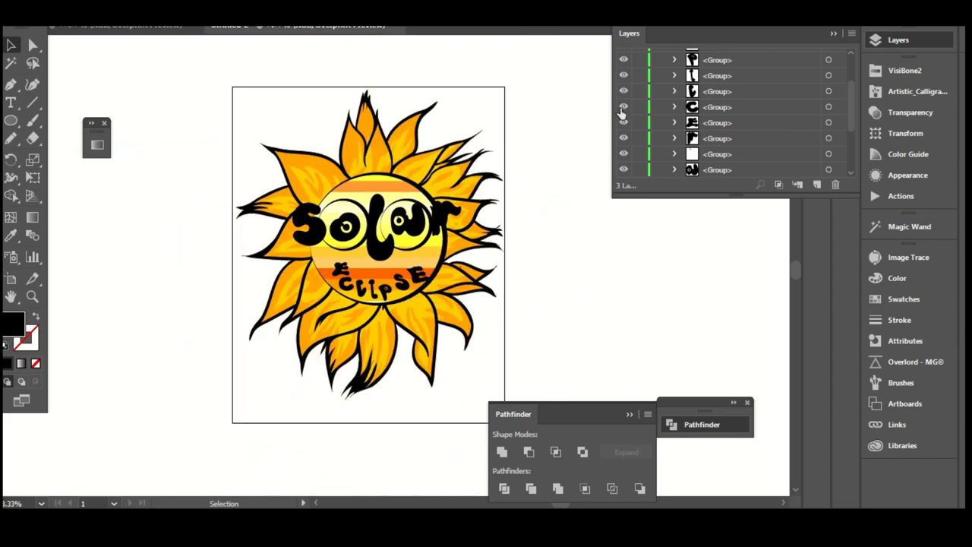
# - Lock Layer 3, add a new layer above it and set the Paintbrush stroke weight to 18 pt
pyautogui.moveTo(850, 108); pyautogui.dragTo(849, 57)
pyautogui.click(658, 56)
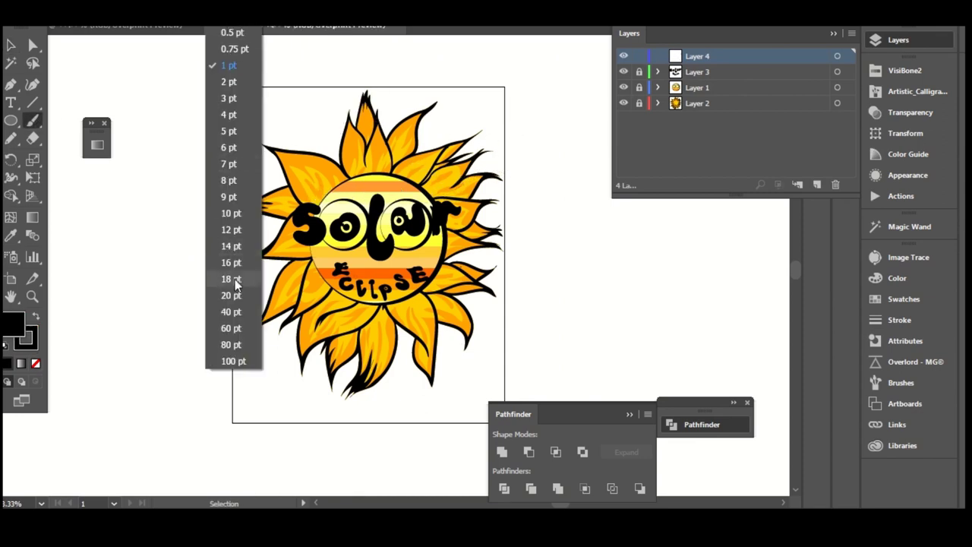
pyautogui.click(235, 279)
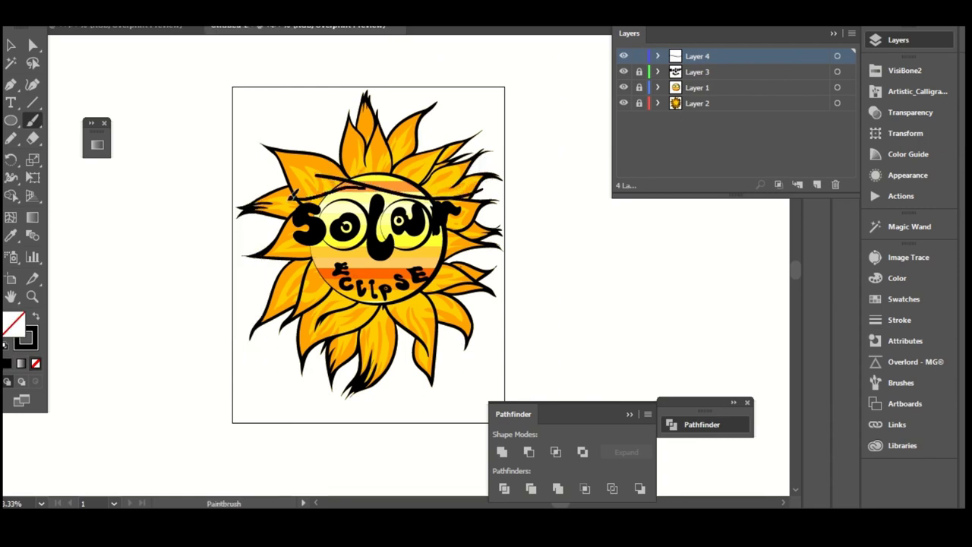
# - Paint the outline of a Santa hat over the sun's top, with a curved brim, drooping tip and fold line
pyautogui.moveTo(479, 187)
pyautogui.mouseDown()
pyautogui.moveTo(399, 170)
pyautogui.moveTo(483, 192)
pyautogui.mouseUp()
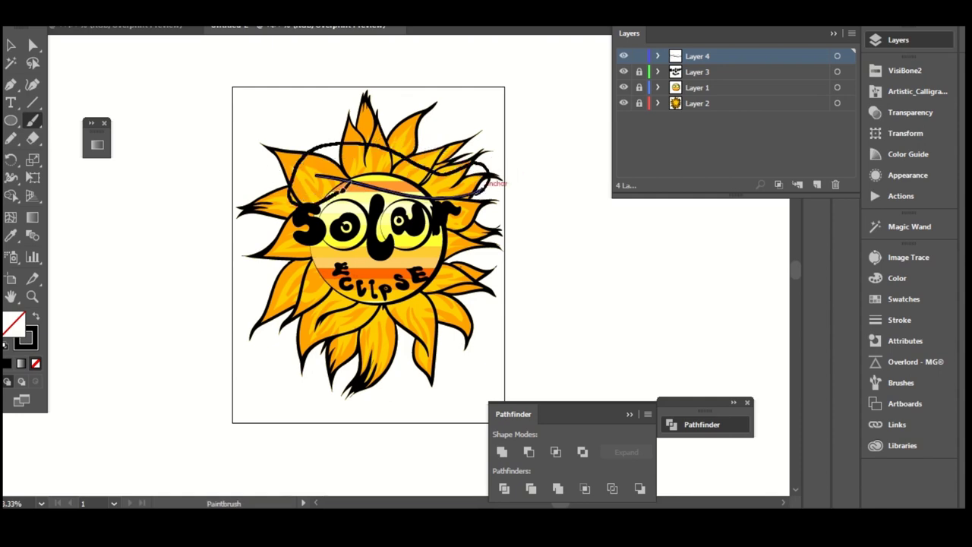
pyautogui.moveTo(375, 141); pyautogui.dragTo(370, 152)
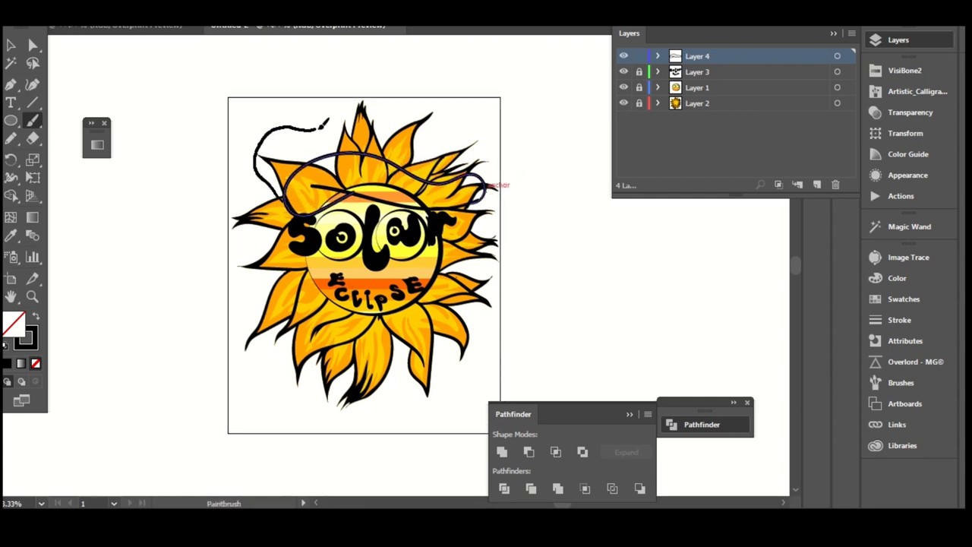
pyautogui.moveTo(474, 290); pyautogui.dragTo(480, 182)
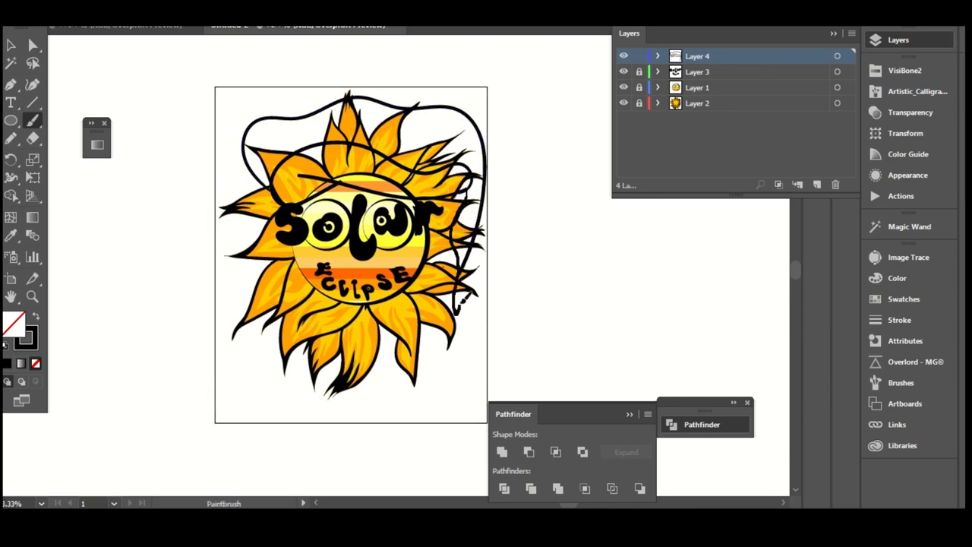
pyautogui.moveTo(496, 176); pyautogui.dragTo(474, 180)
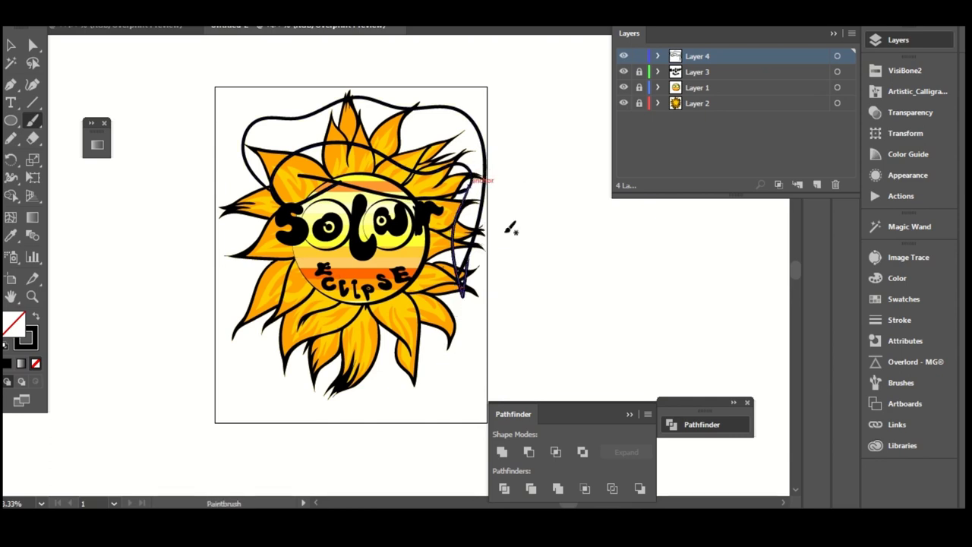
pyautogui.moveTo(416, 180); pyautogui.dragTo(433, 219)
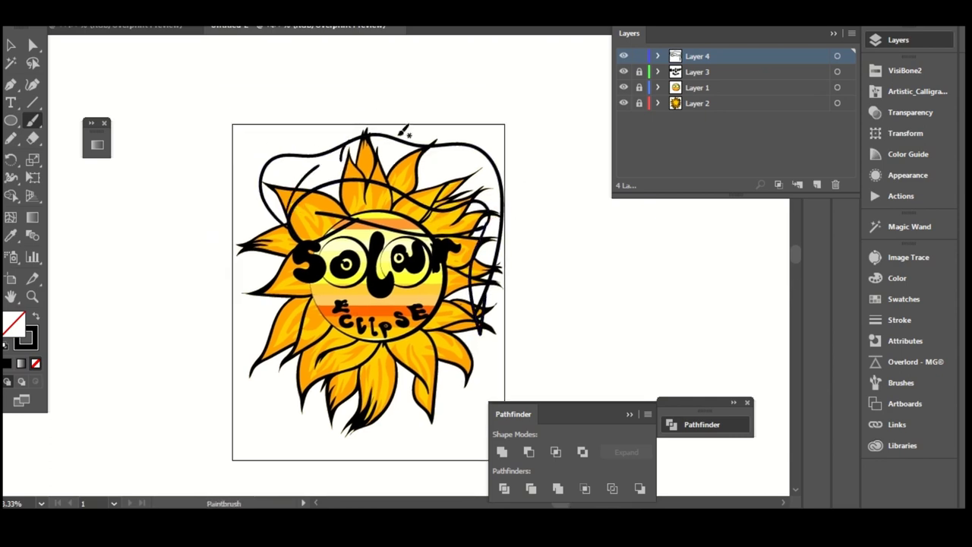
# - Expand the hat's brush strokes into filled outlines and unite them into one shape
pyautogui.click(128, 15)
pyautogui.click(196, 132)
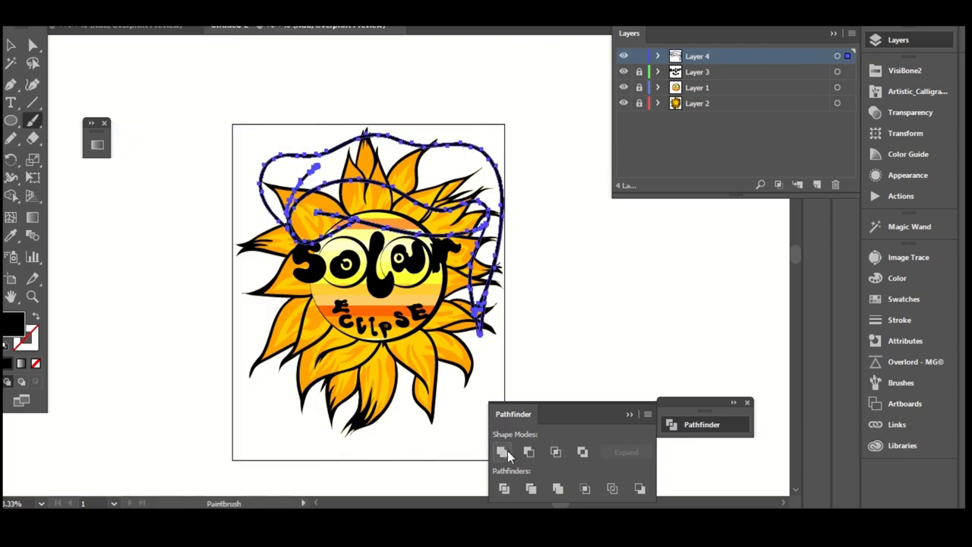
pyautogui.press('a')
pyautogui.click(650, 255)
# - Fill the enclosed areas of the hat's crown and brim as separate shapes with the Shape Builder tool
pyautogui.hotkey('ctrl', '=')
pyautogui.press('v')
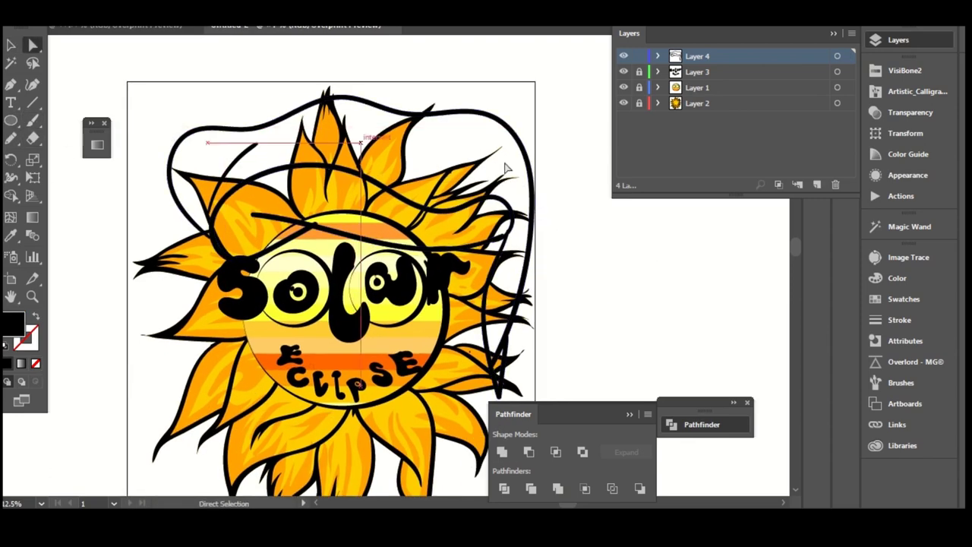
pyautogui.hotkey('ctrl', 'a')
pyautogui.hotkey('shift', 'm')
pyautogui.moveTo(439, 228); pyautogui.dragTo(397, 134)
pyautogui.press('a')
# - Colour the hat's crown and drooping tip red and its brim white
pyautogui.click(905, 69)
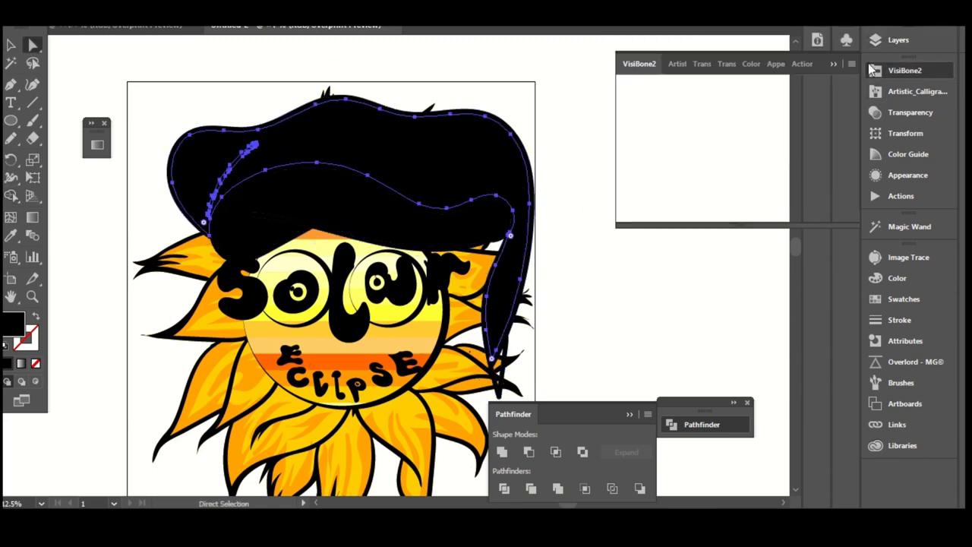
pyautogui.click(904, 298)
pyautogui.click(742, 296)
pyautogui.click(382, 237)
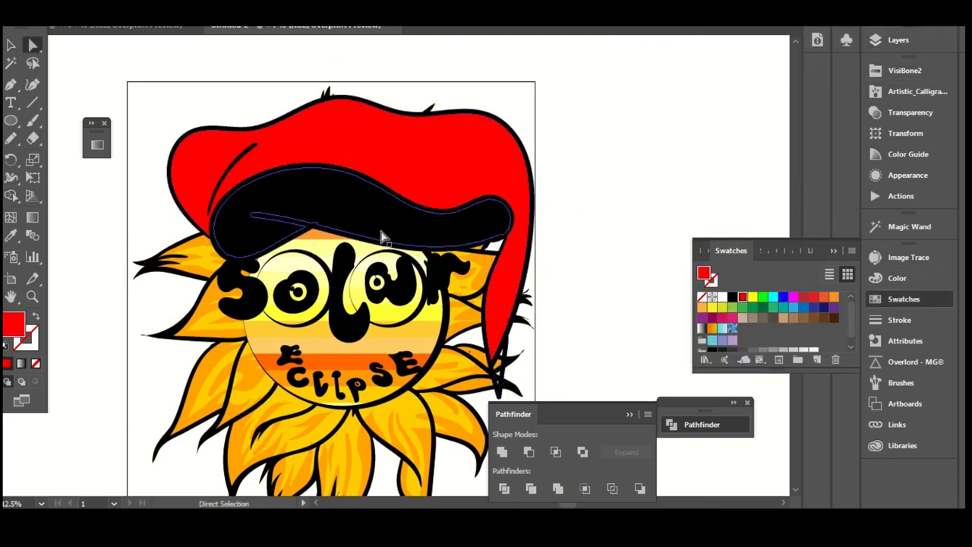
pyautogui.click(722, 296)
pyautogui.click(760, 163)
pyautogui.hotkey('ctrl', '-')
pyautogui.hotkey('ctrl', '-')
pyautogui.hotkey('ctrl', '-')
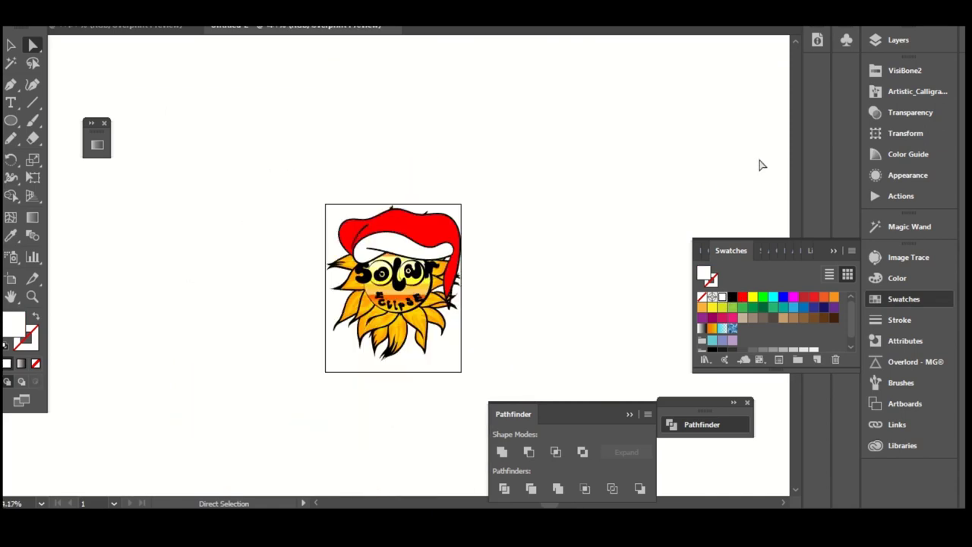
# - Move the whole Santa hat slightly upward, tilt it clockwise and resize it to cover the sun's upper flames
pyautogui.hotkey('ctrl', '+')
pyautogui.hotkey('ctrl', '+')
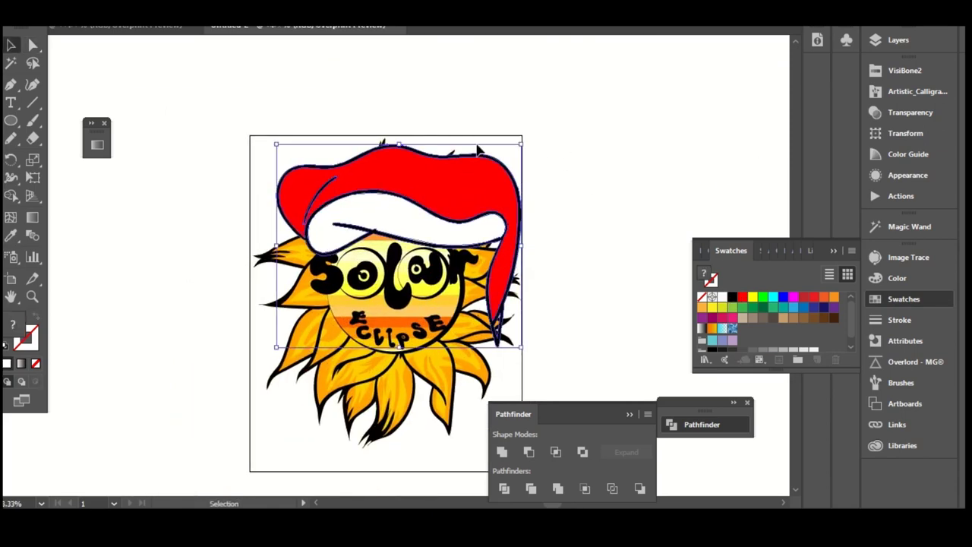
pyautogui.moveTo(386, 141); pyautogui.dragTo(398, 135)
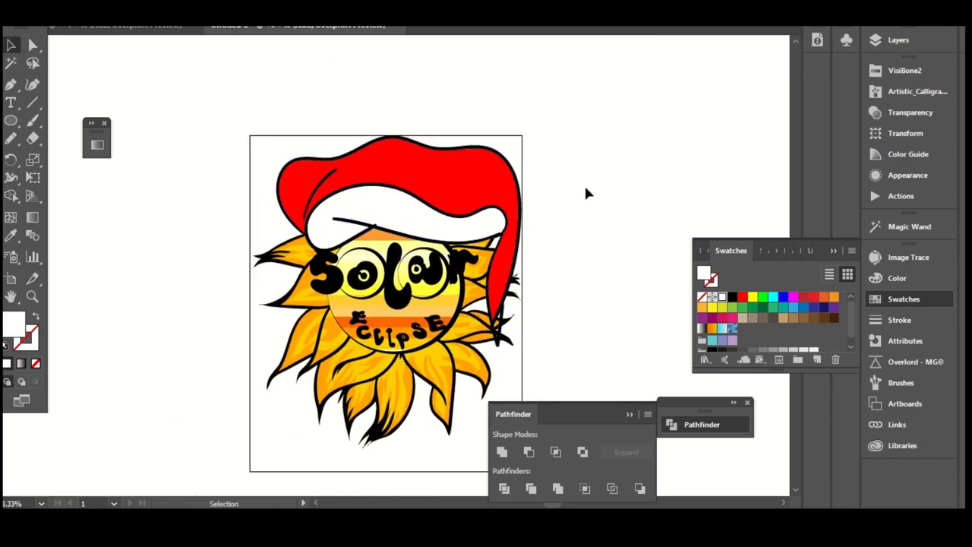
pyautogui.click(520, 239)
pyautogui.click(518, 252)
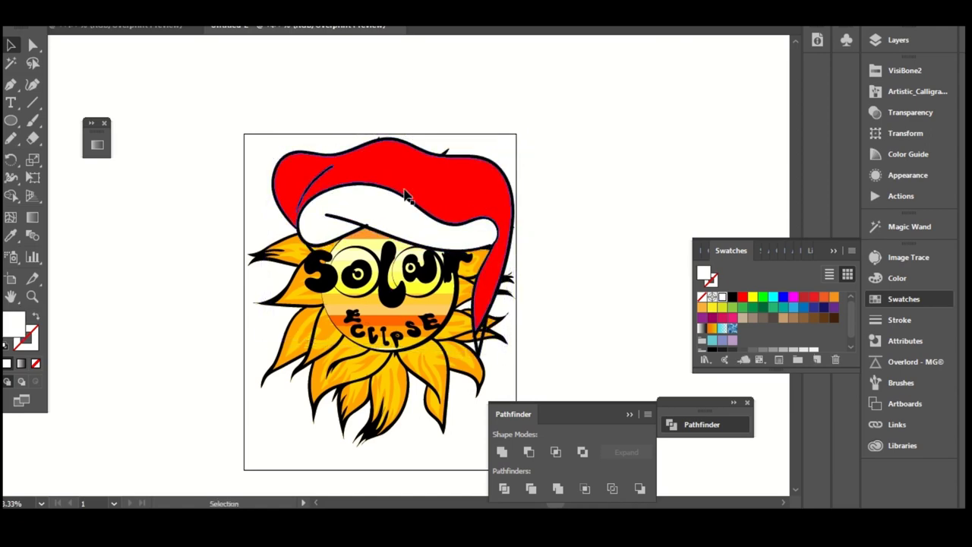
pyautogui.moveTo(492, 210); pyautogui.dragTo(489, 215)
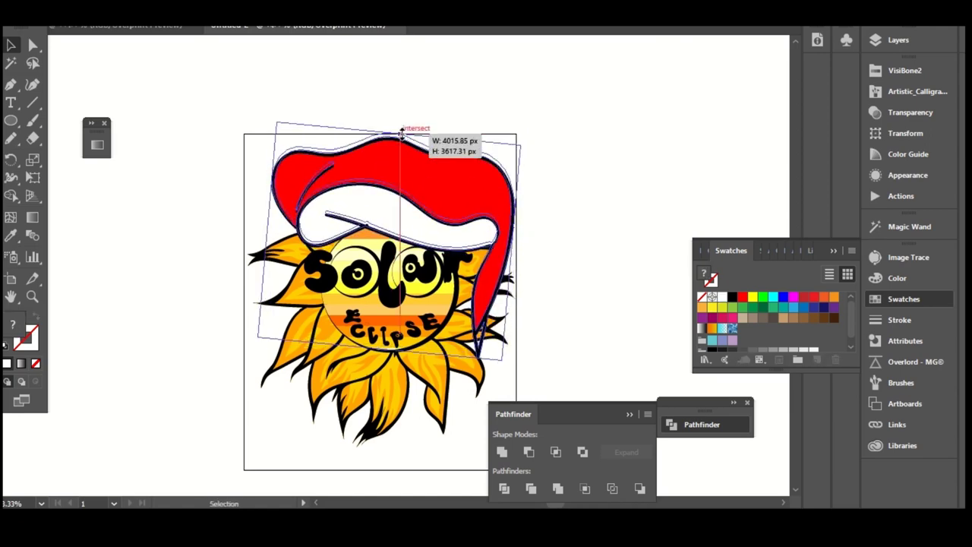
# - Overlay the hat's red area with a black copy at reduced opacity to create a dark red shadow
pyautogui.hotkey('ctrl', 'shift', 'a')
pyautogui.press('a')
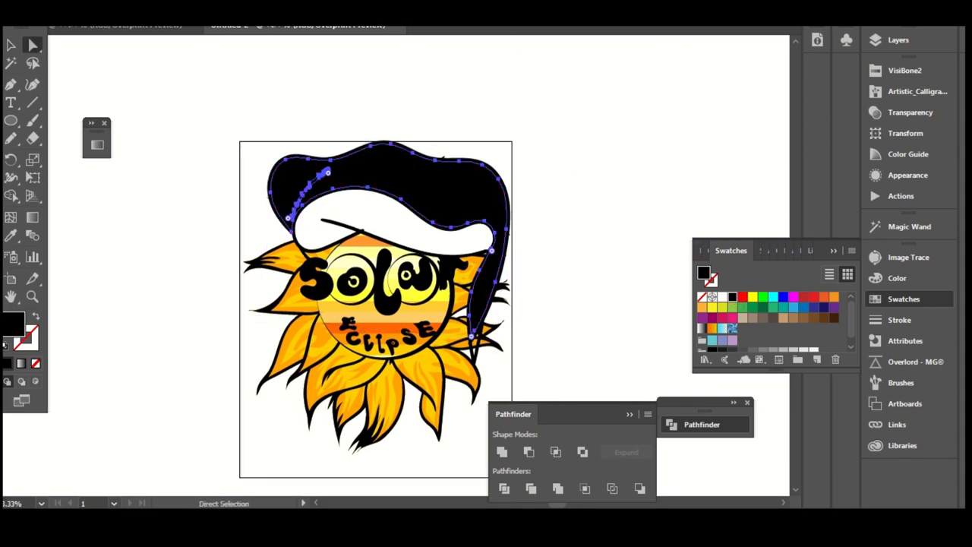
pyautogui.hotkey('ctrl', 'z')
pyautogui.hotkey('shift', 'e')
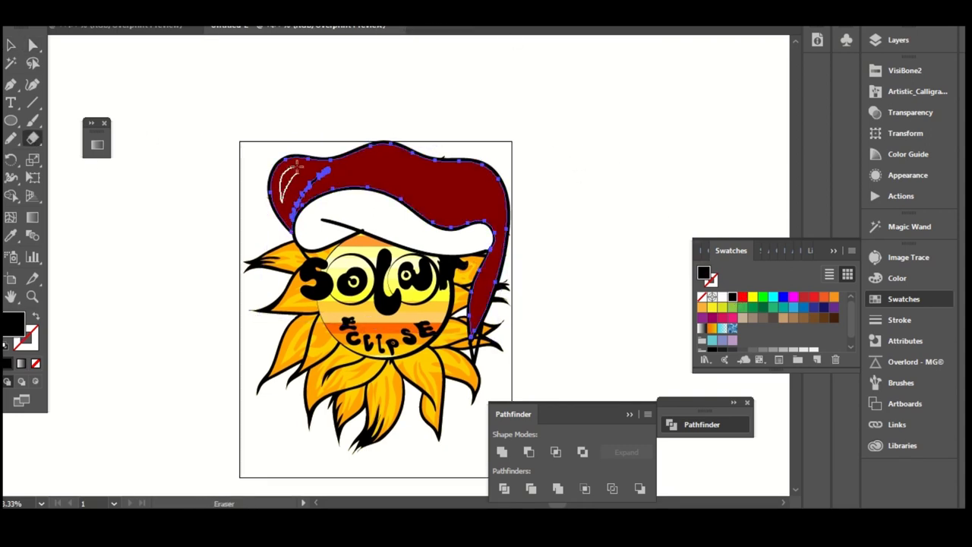
# - Cut two highlight shapes out of the hat's shadow with the Eraser and delete the pieces to expose bright red
pyautogui.moveTo(297, 163); pyautogui.dragTo(299, 164)
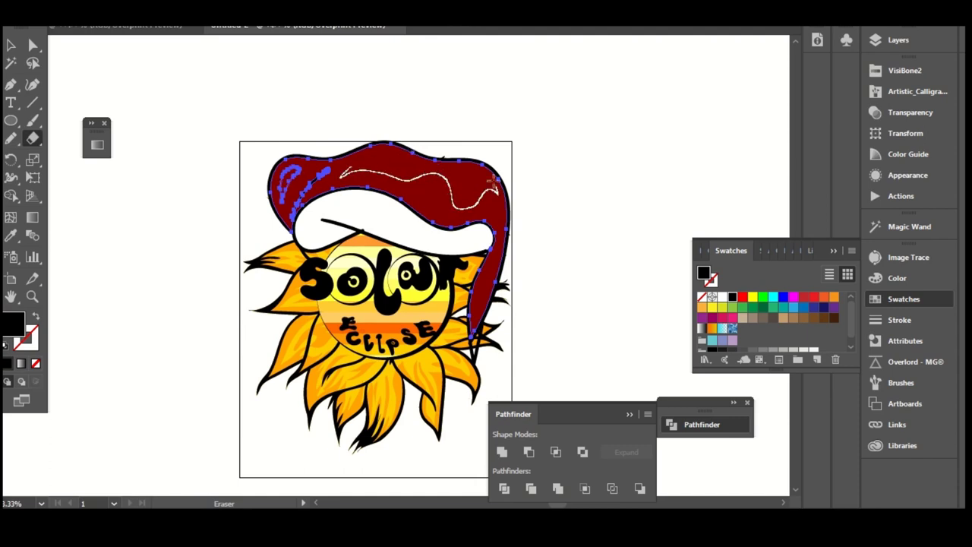
pyautogui.moveTo(408, 162); pyautogui.dragTo(357, 172)
pyautogui.press('a')
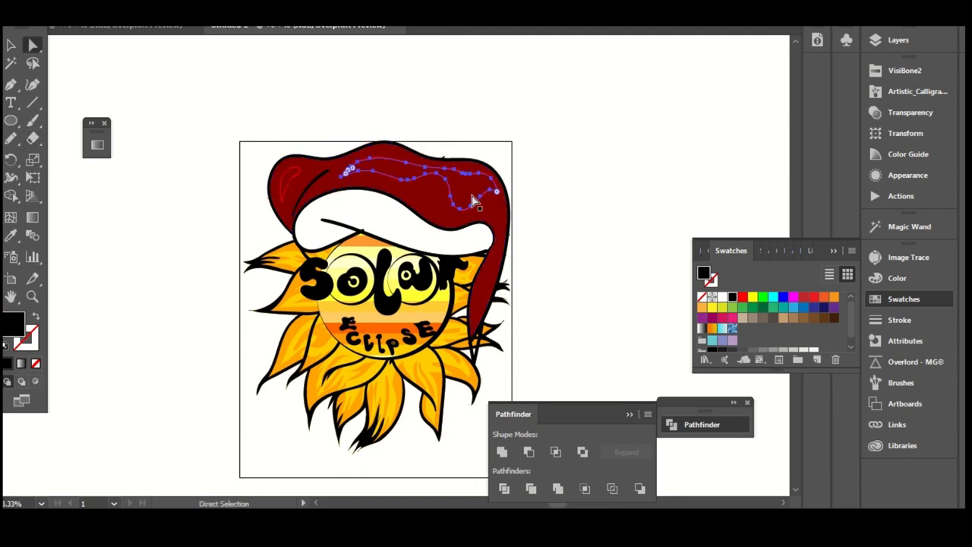
pyautogui.click(450, 218)
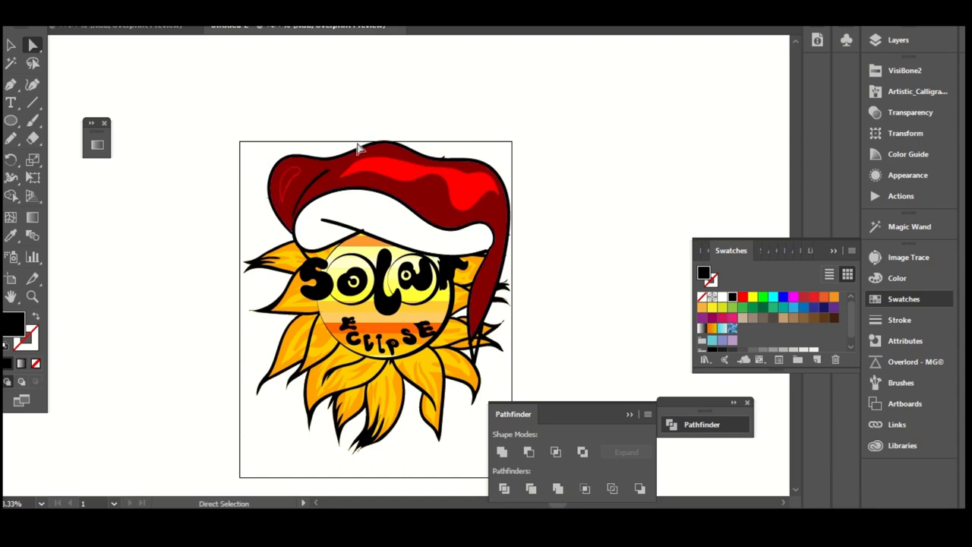
pyautogui.click(282, 182)
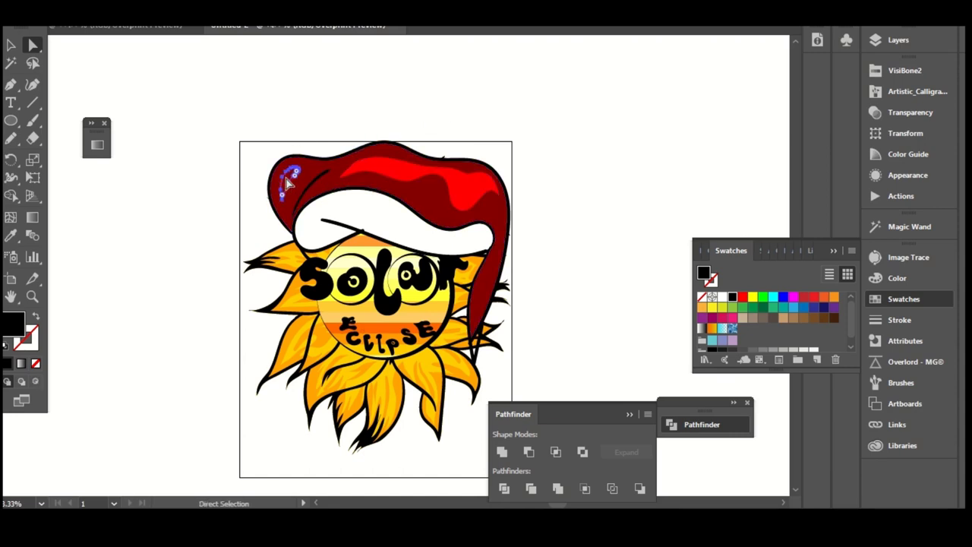
pyautogui.press('Delete')
pyautogui.click(462, 245)
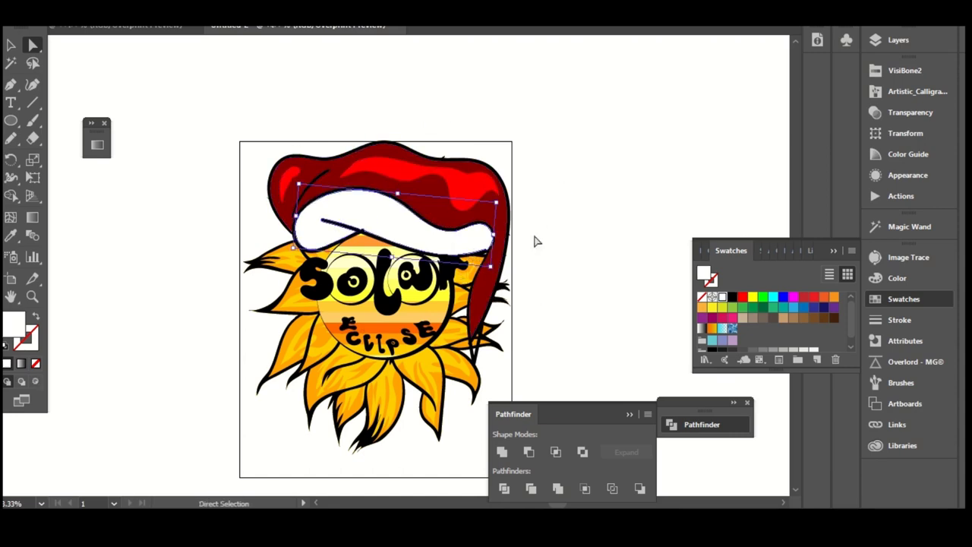
# - Overlay the hat's white brim with a semi-transparent black copy and cut highlight shapes out of it with the Eraser to expose white
pyautogui.click(732, 297)
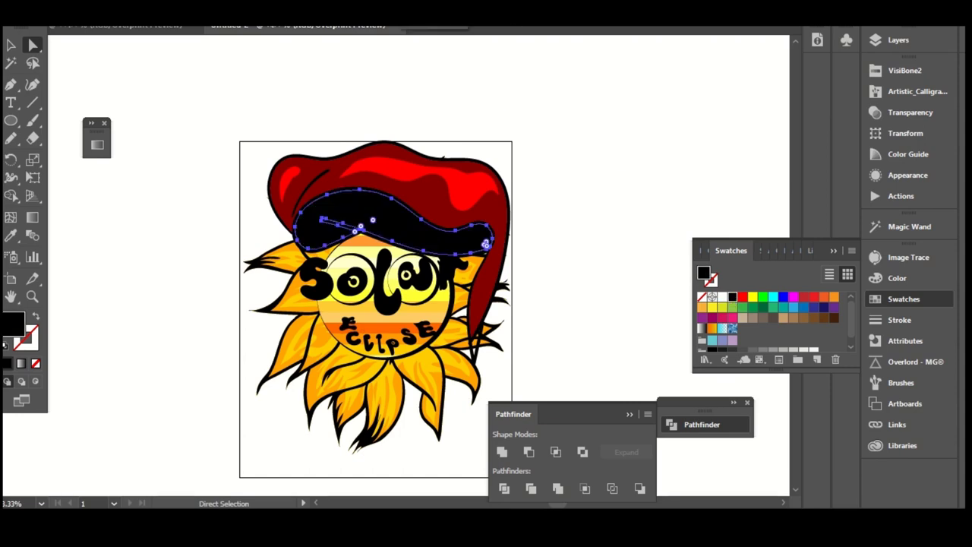
pyautogui.hotkey('shift', 'e')
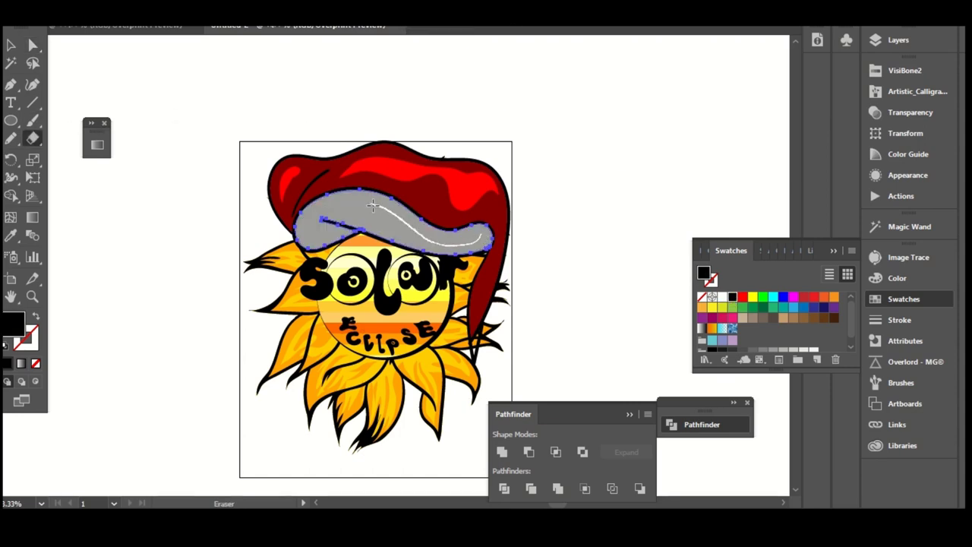
pyautogui.moveTo(475, 241); pyautogui.dragTo(478, 242)
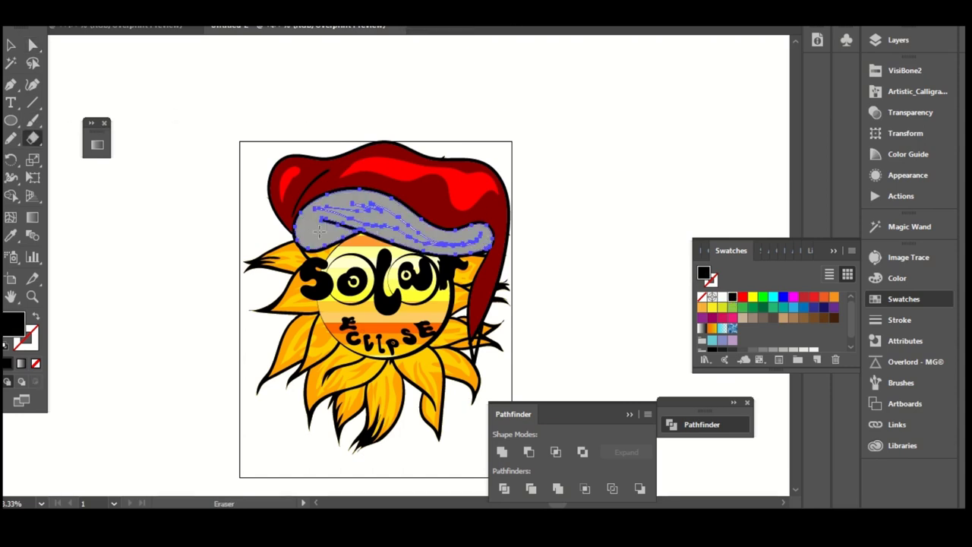
pyautogui.press('a')
pyautogui.hotkey('ctrl', 'shift', 'a')
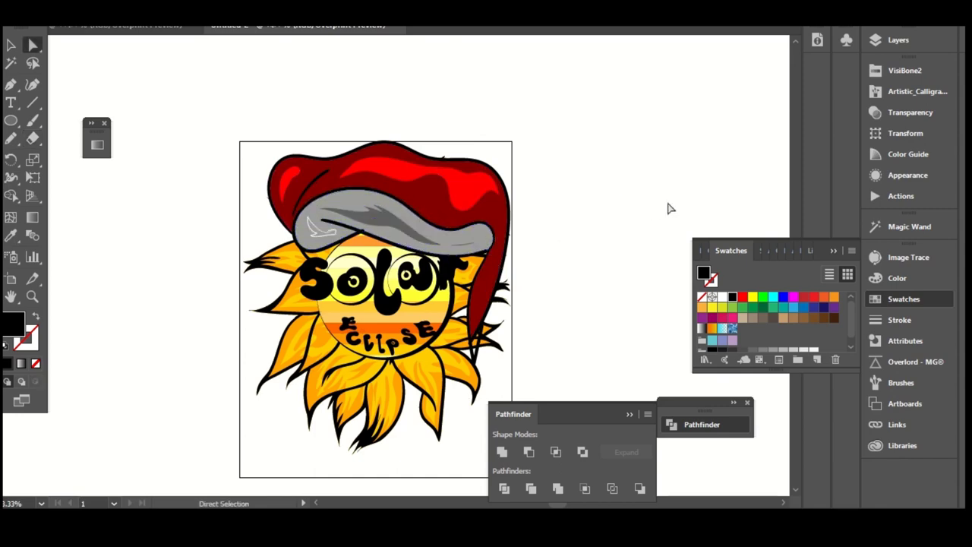
pyautogui.hotkey('ctrl', '=')
pyautogui.hotkey('ctrl', 'z')
pyautogui.click(252, 205)
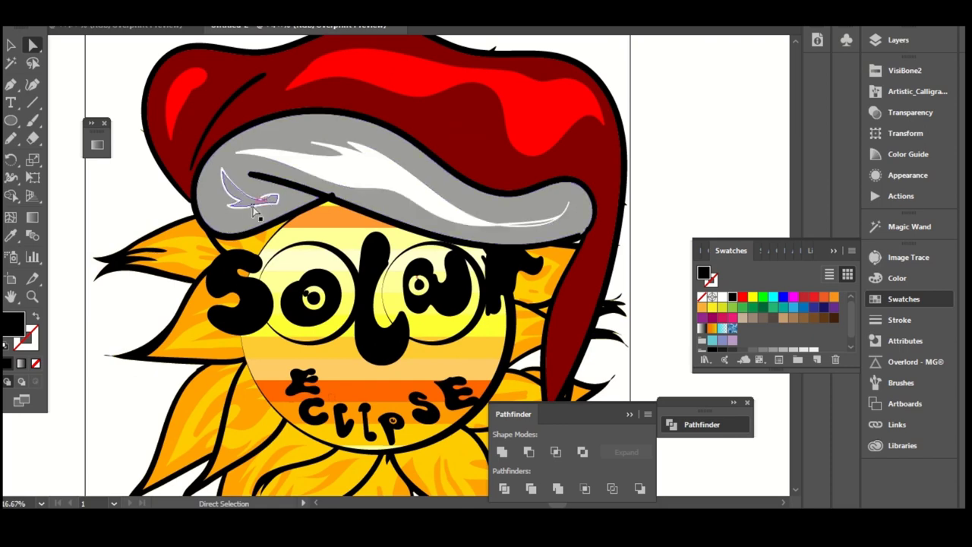
pyautogui.moveTo(562, 213)
pyautogui.mouseDown()
pyautogui.moveTo(539, 218)
pyautogui.moveTo(554, 232)
pyautogui.moveTo(566, 221)
pyautogui.mouseUp()
pyautogui.hotkey('ctrl', 'z')
pyautogui.hotkey('ctrl', 'z')
# - Recolour the brim's grey shadow light lavender and adjust its transparency settings
pyautogui.keyDown('shift'); pyautogui.click(614, 223); pyautogui.keyUp('shift')
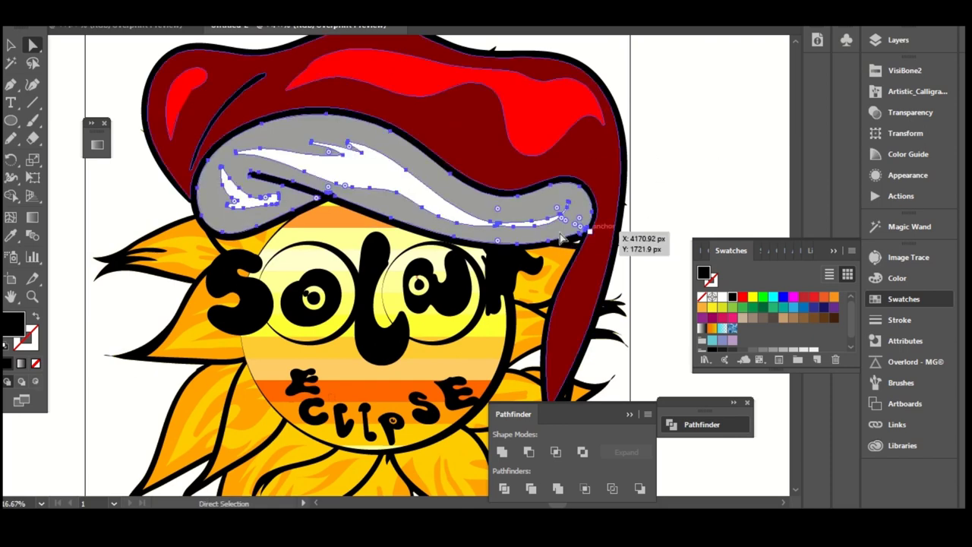
pyautogui.click(905, 70)
pyautogui.click(839, 146)
pyautogui.click(338, 25)
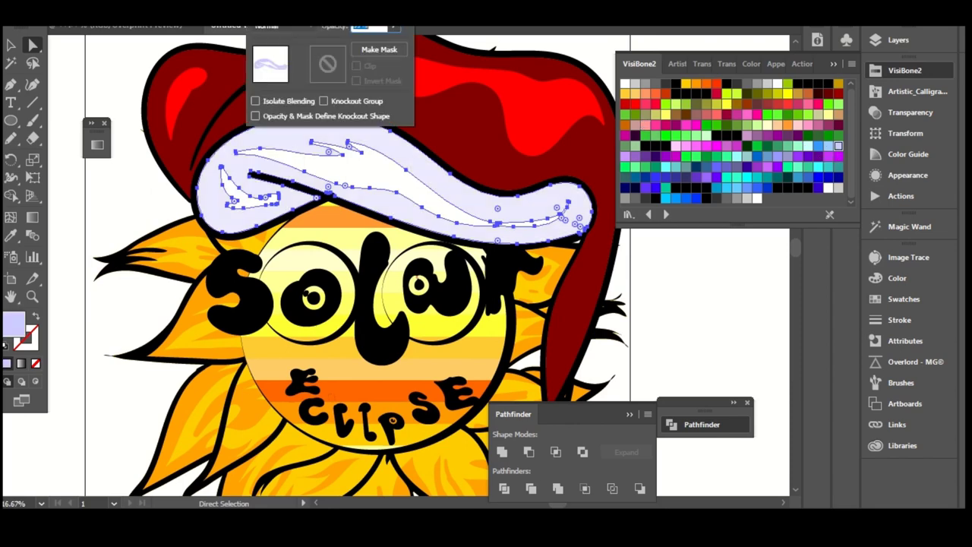
pyautogui.click(277, 29)
pyautogui.click(280, 77)
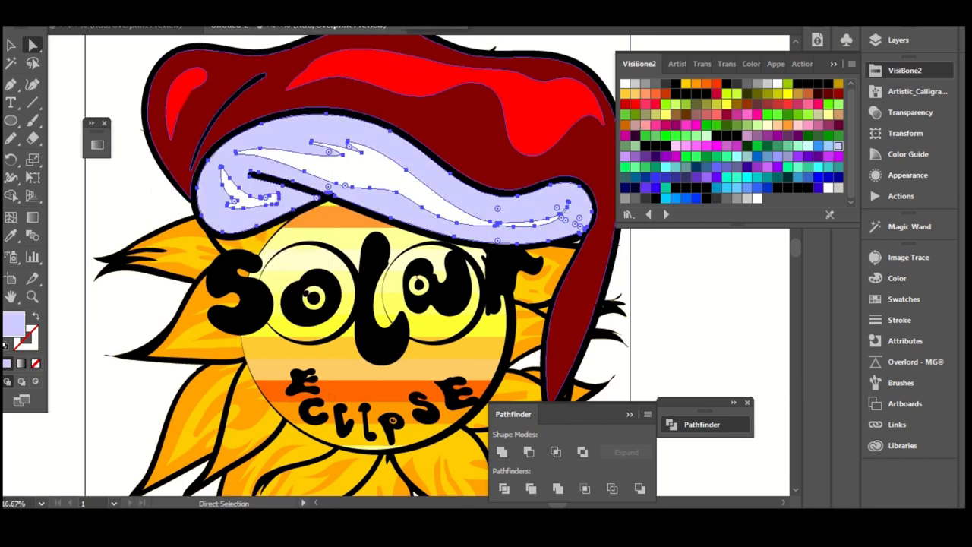
pyautogui.press('Escape')
pyautogui.click(762, 288)
pyautogui.hotkey('ctrl', '-')
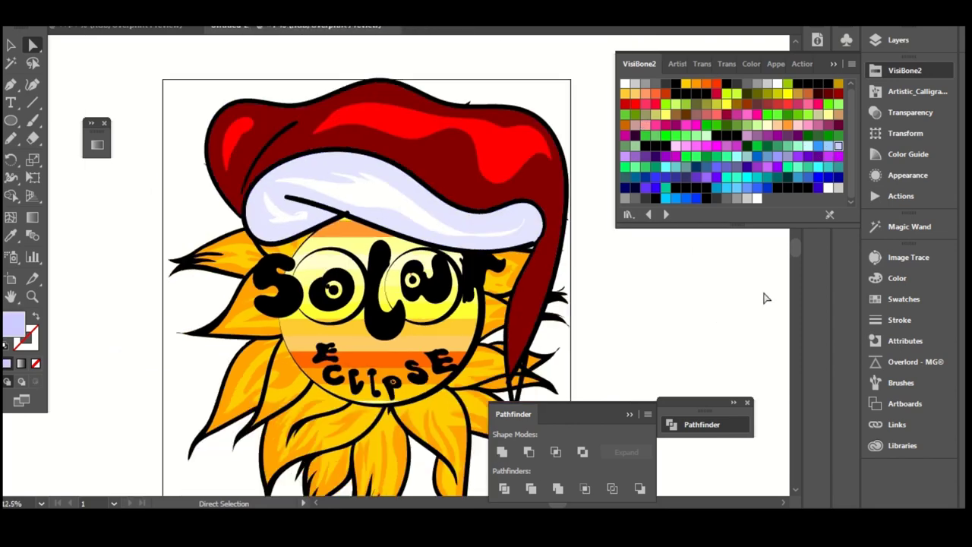
# - Recolour the hat's black shadow overlay dark red and reshape the small highlight on the hat's folded end with the Pencil tool
pyautogui.click(586, 176)
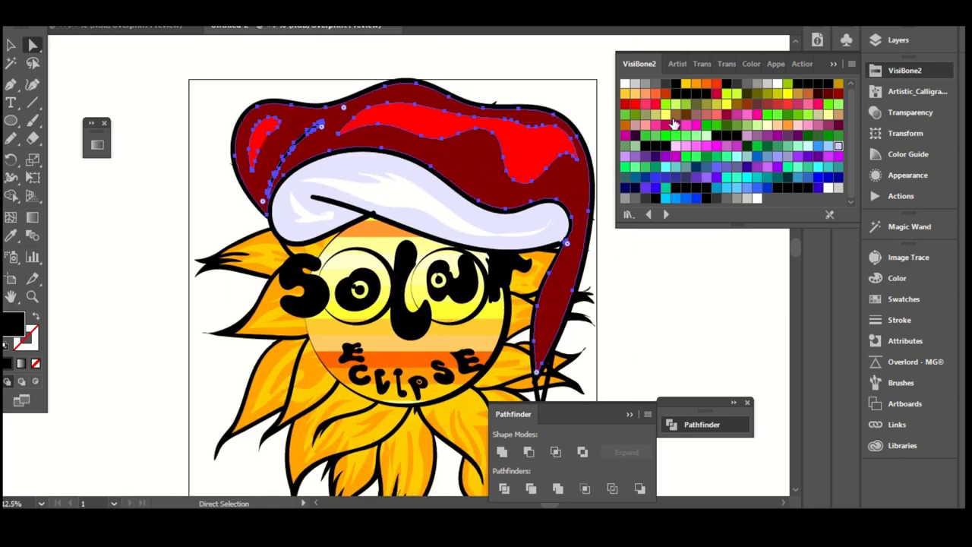
pyautogui.click(838, 94)
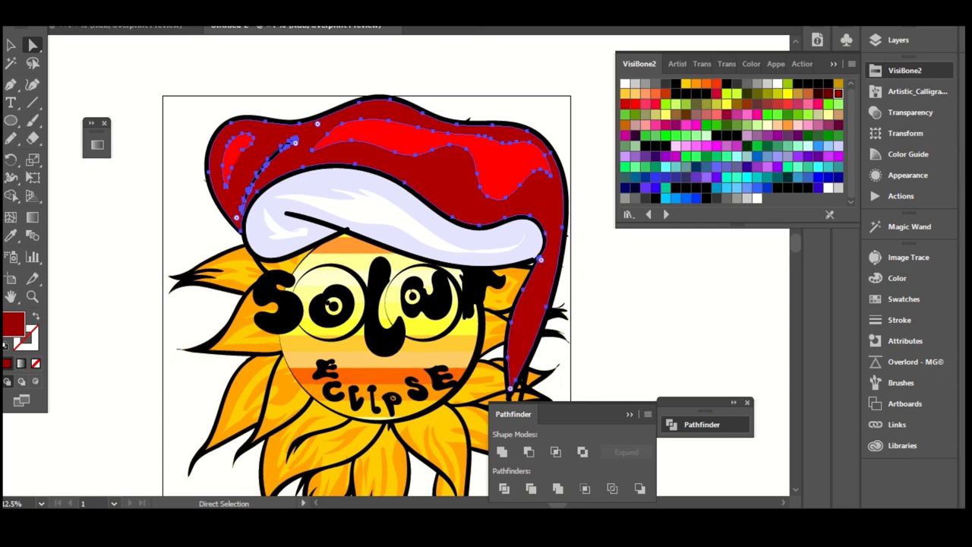
pyautogui.press('n')
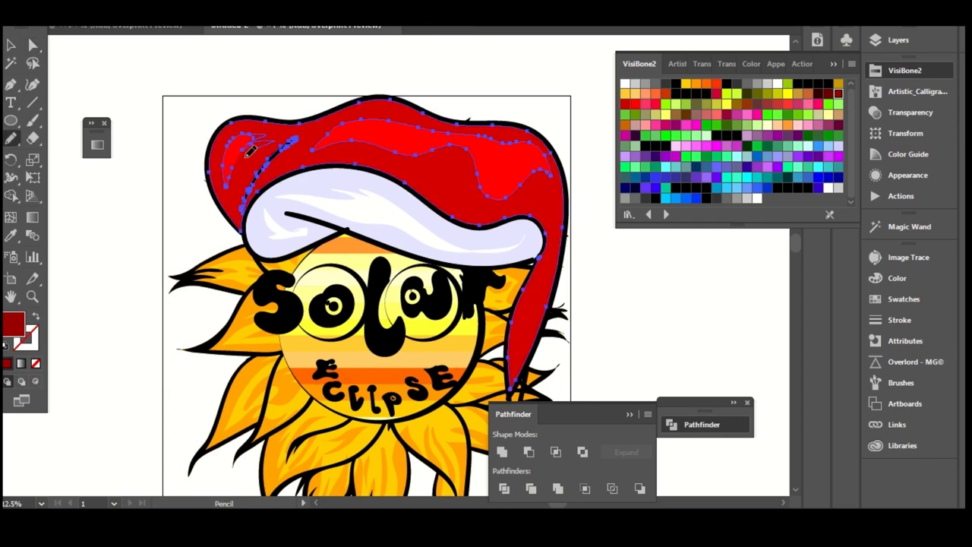
pyautogui.moveTo(230, 195); pyautogui.dragTo(228, 199)
pyautogui.press('a')
pyautogui.click(392, 175)
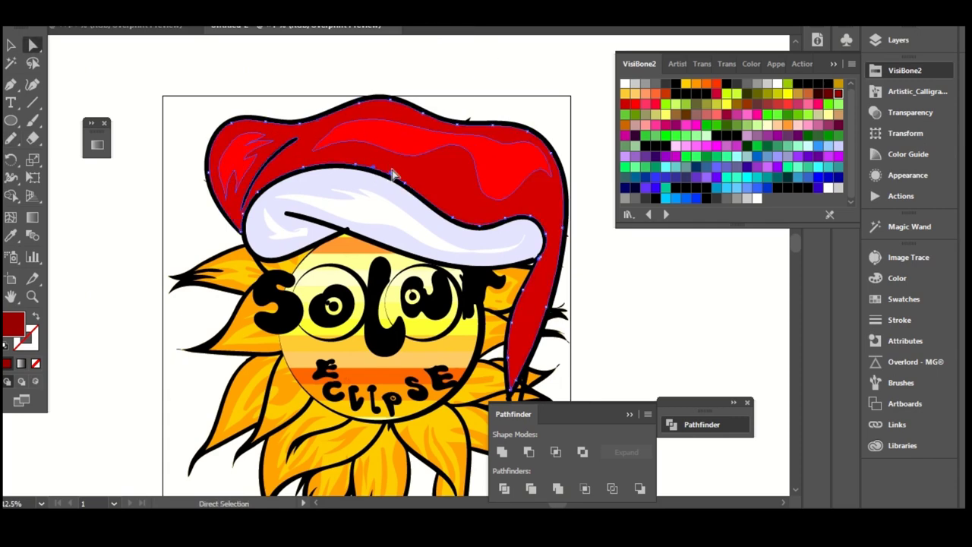
# - Redraw the edges of the long highlight across the hat's crown with the Pencil tool into jagged, wavy folds
pyautogui.press('n')
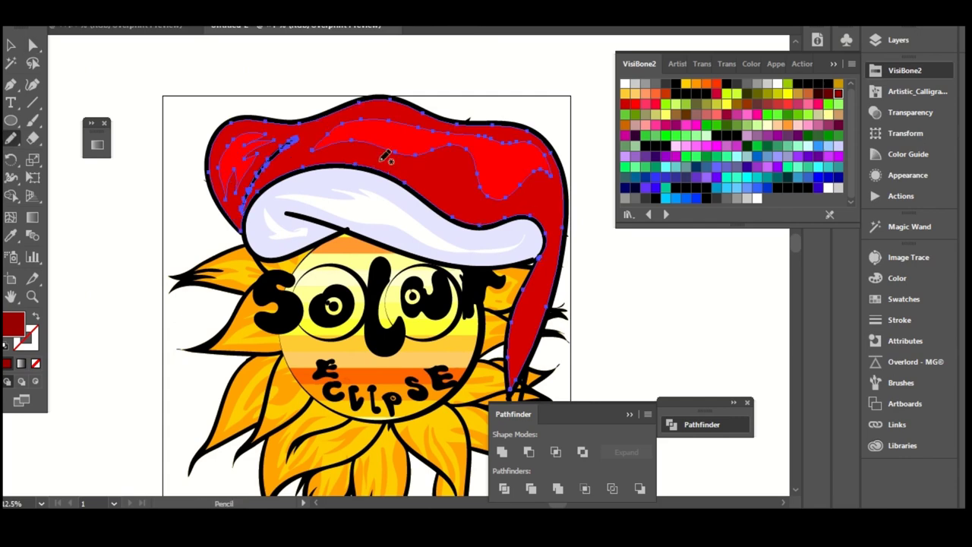
pyautogui.moveTo(313, 157); pyautogui.dragTo(532, 169)
pyautogui.scroll(-1, 381, 133)
pyautogui.hscroll(1, 380, 133)
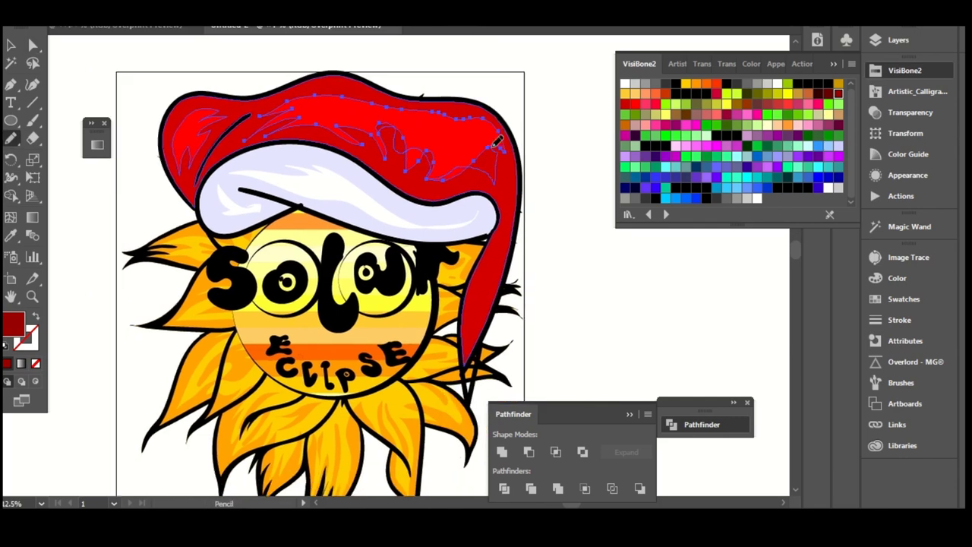
pyautogui.press('a')
pyautogui.hotkey('ctrl', '-')
pyautogui.hotkey('ctrl', '+')
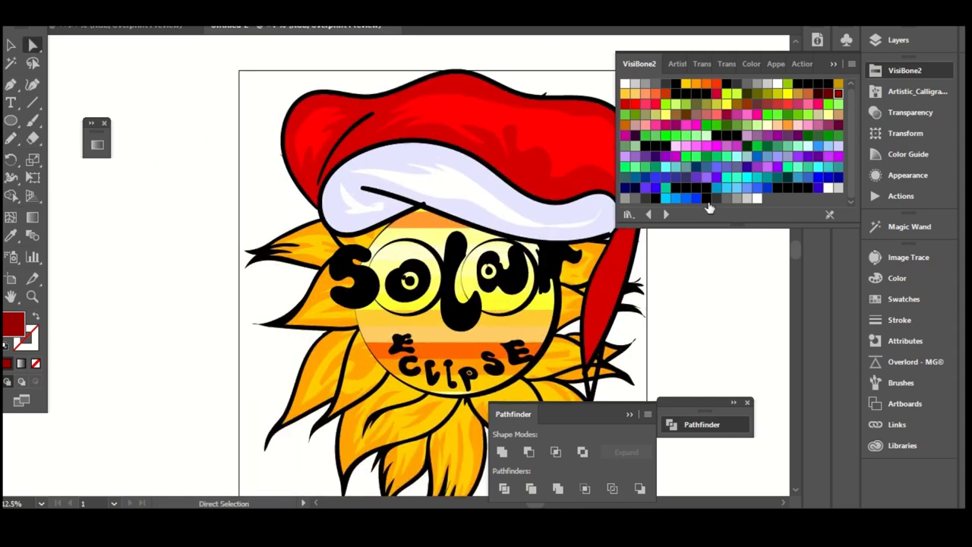
# - Fill the narrow gap inside the outline at the hat's drooping tip with bright red sampled from the crown
pyautogui.scroll(-2, 578, 243)
pyautogui.hscroll(2, 577, 243)
pyautogui.click(465, 279)
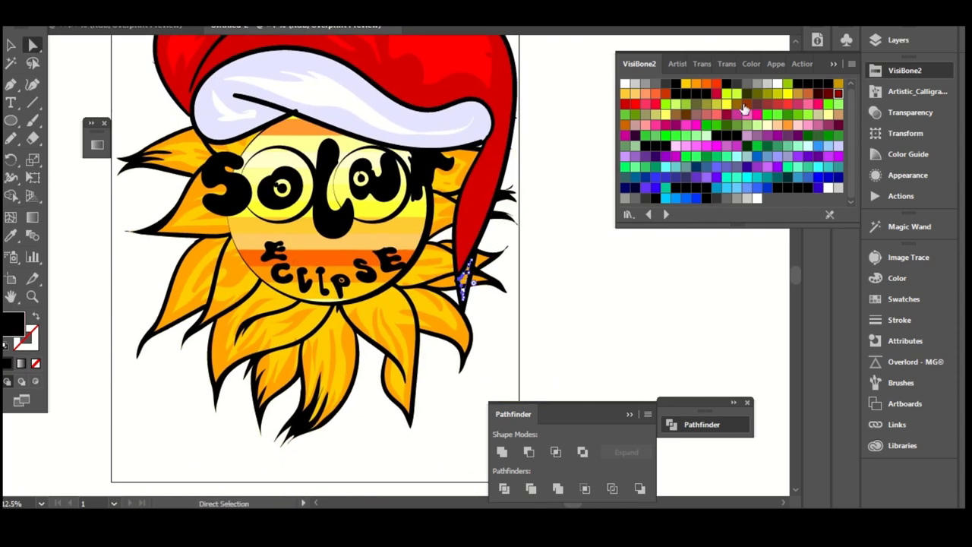
pyautogui.click(11, 195)
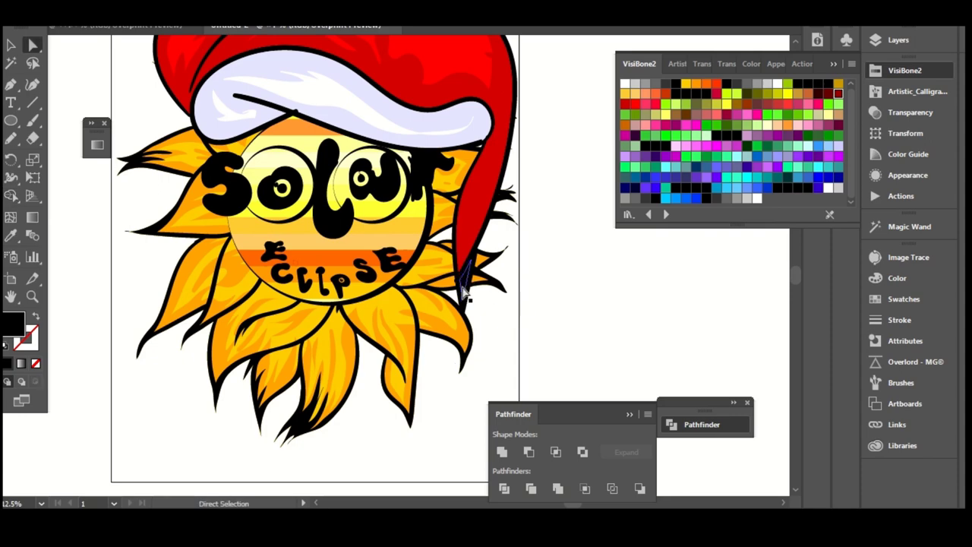
pyautogui.click(11, 236)
pyautogui.click(201, 53)
pyautogui.press('a')
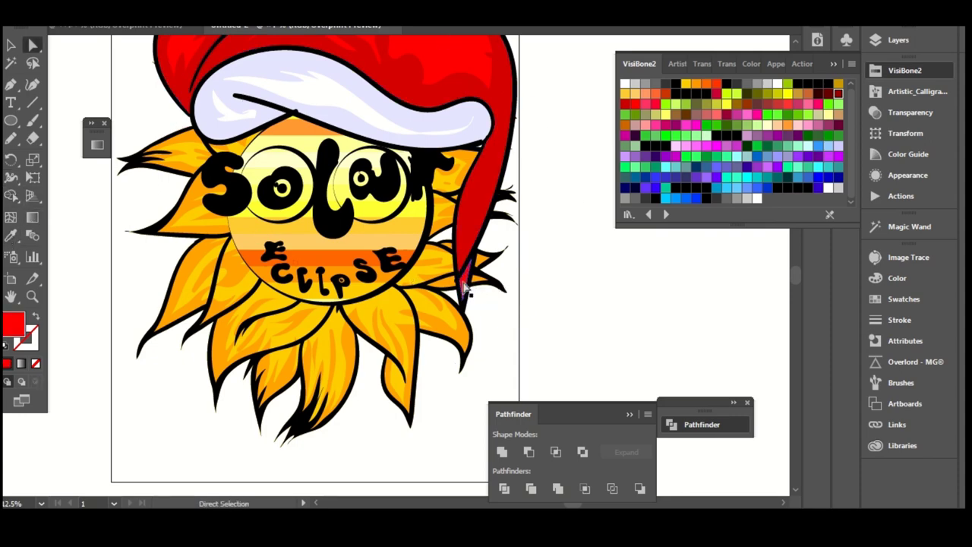
# - Refine the black outline at the end of the hat's drooping tip with the Pencil tool
pyautogui.click(465, 289)
pyautogui.click(467, 300)
pyautogui.press('n')
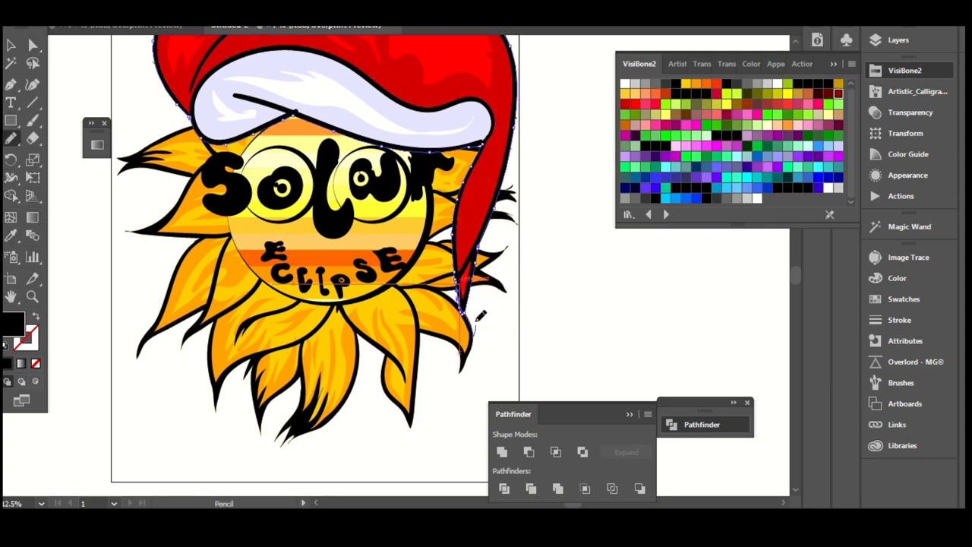
pyautogui.press('a')
pyautogui.hotkey('ctrl', '-')
pyautogui.hotkey('ctrl', '-')
pyautogui.hotkey('ctrl', '+')
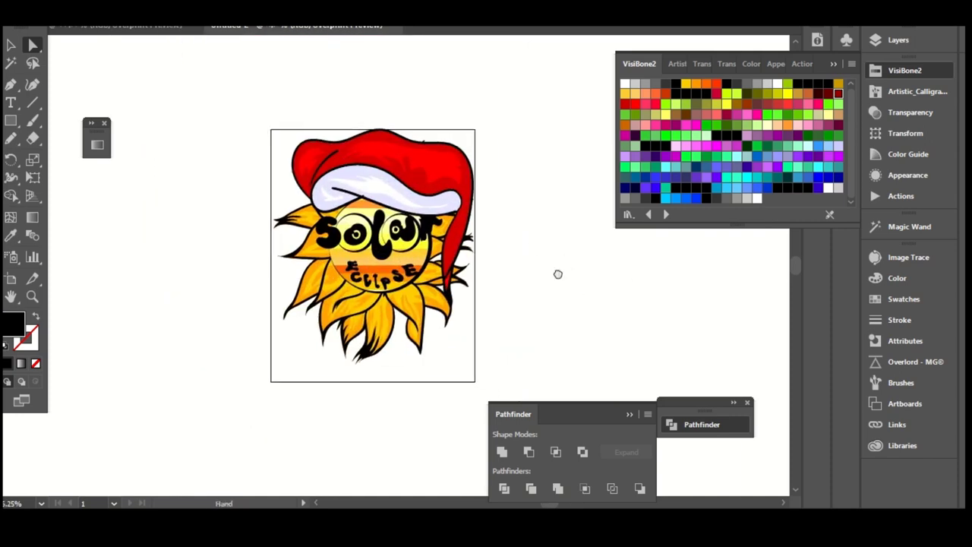
# - Lock Layer 4 and toggle its visibility to compare the sun with and without the Santa hat
pyautogui.press('v')
pyautogui.click(897, 39)
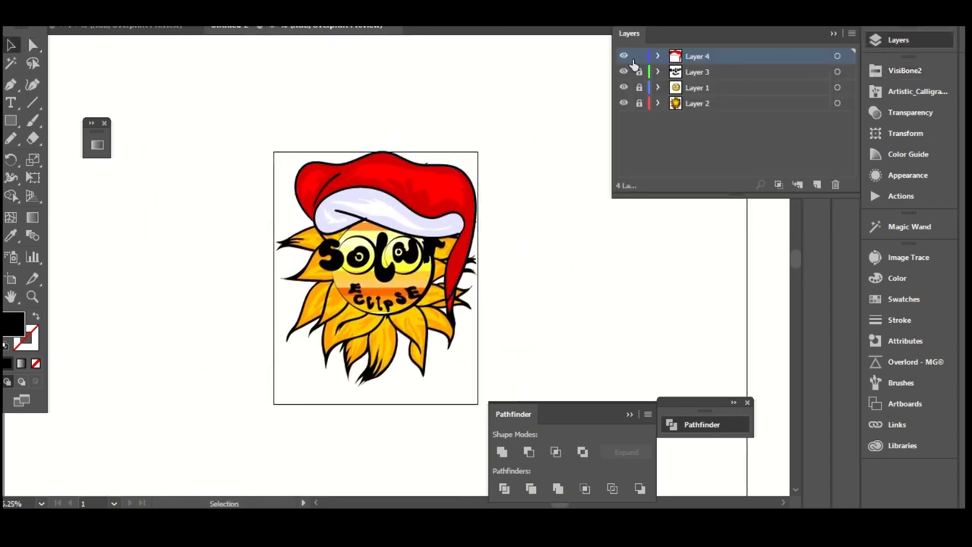
pyautogui.click(624, 56)
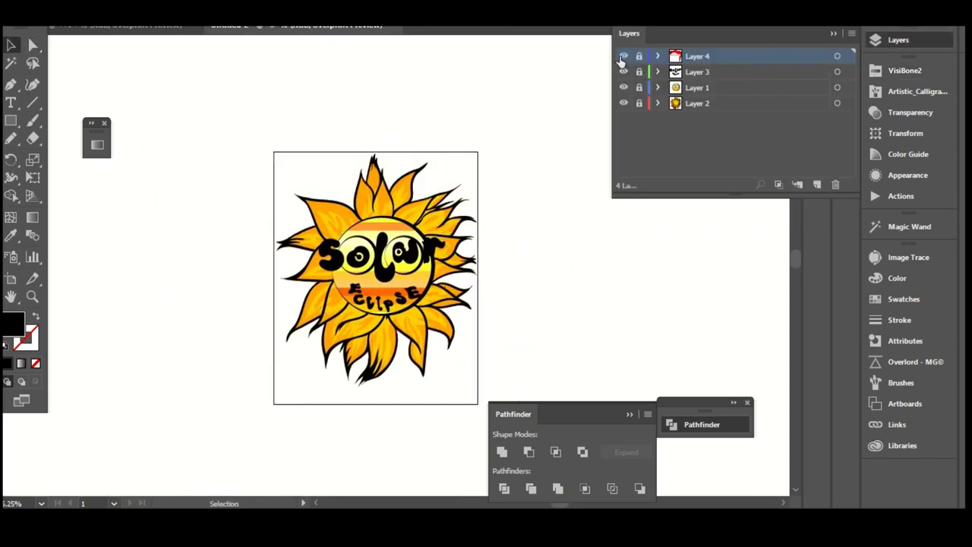
pyautogui.click(624, 57)
pyautogui.click(624, 56)
pyautogui.click(624, 56)
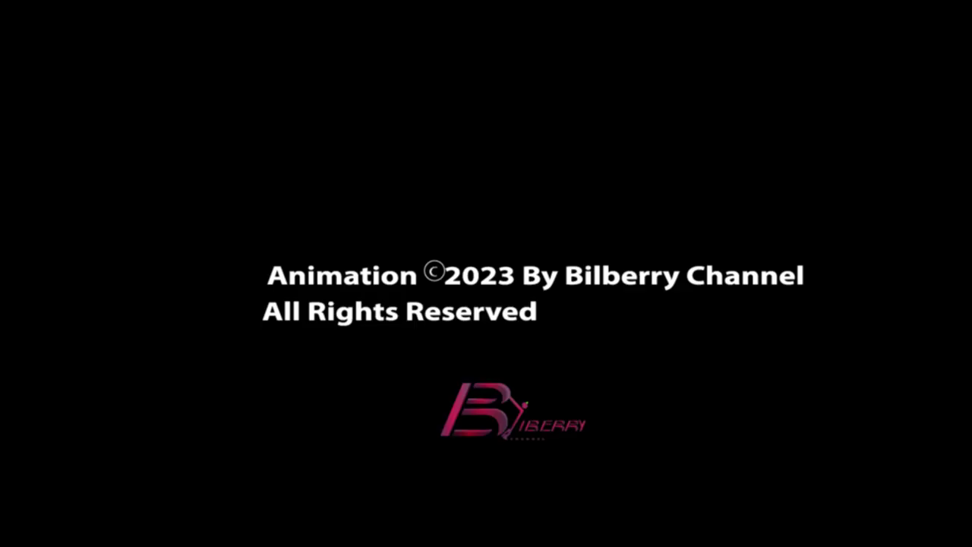